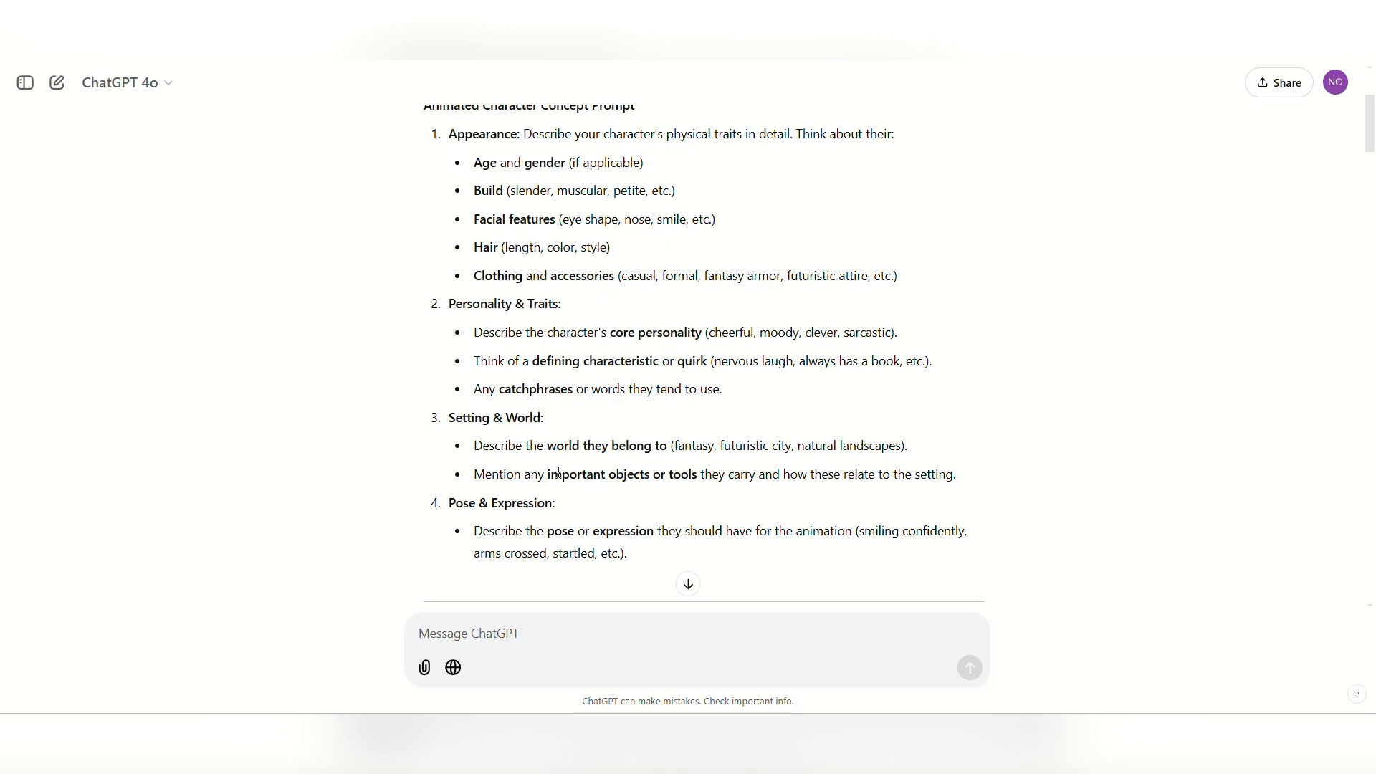
- Copy the refined animated character prompt for the 8-year-old explorer boy from the chat reply
{"action": "scroll", "coordinate": [745, 467], "scroll_direction": "down", "scroll_amount": 5}
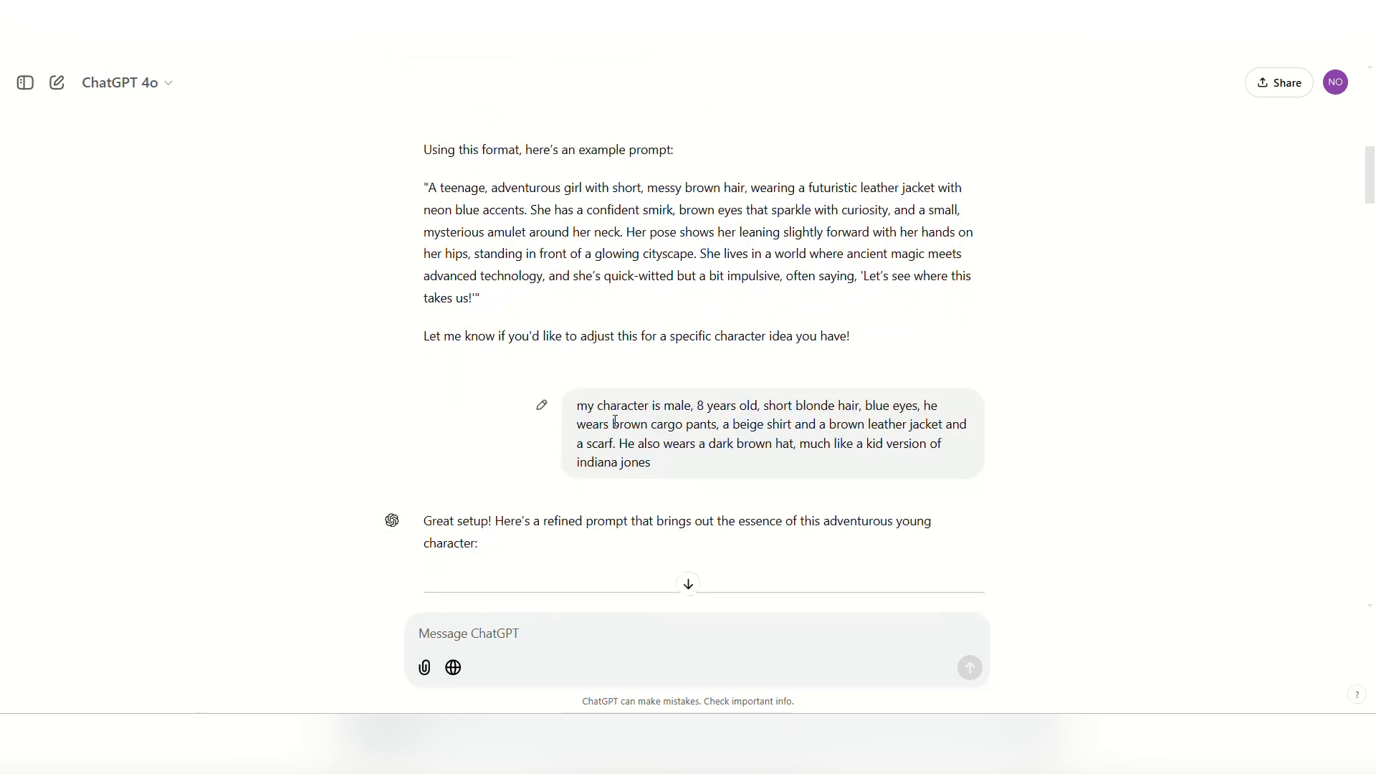
{"action": "left_click_drag", "start_coordinate": [579, 409], "coordinate": [675, 468]}
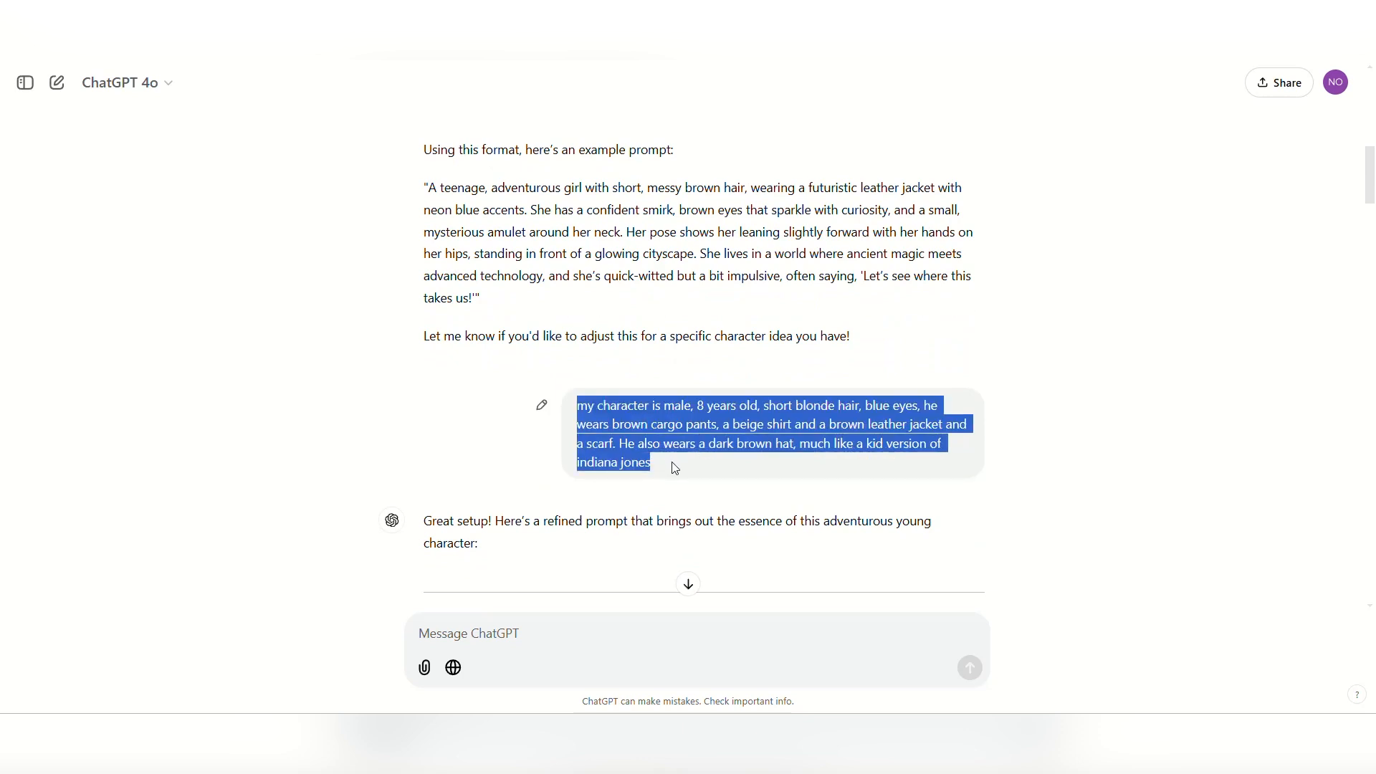
{"action": "left_click", "coordinate": [728, 469]}
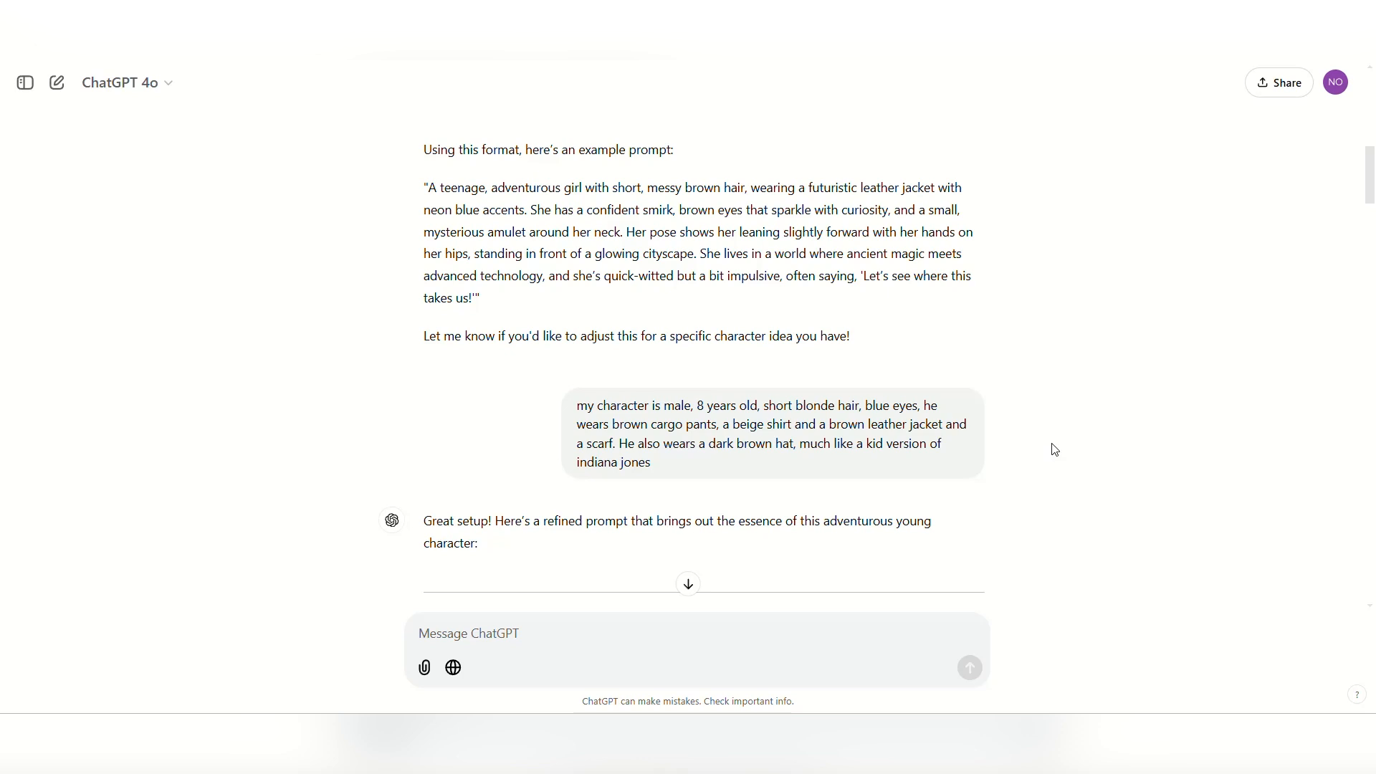
{"action": "scroll", "coordinate": [1056, 450], "scroll_direction": "down", "scroll_amount": 3}
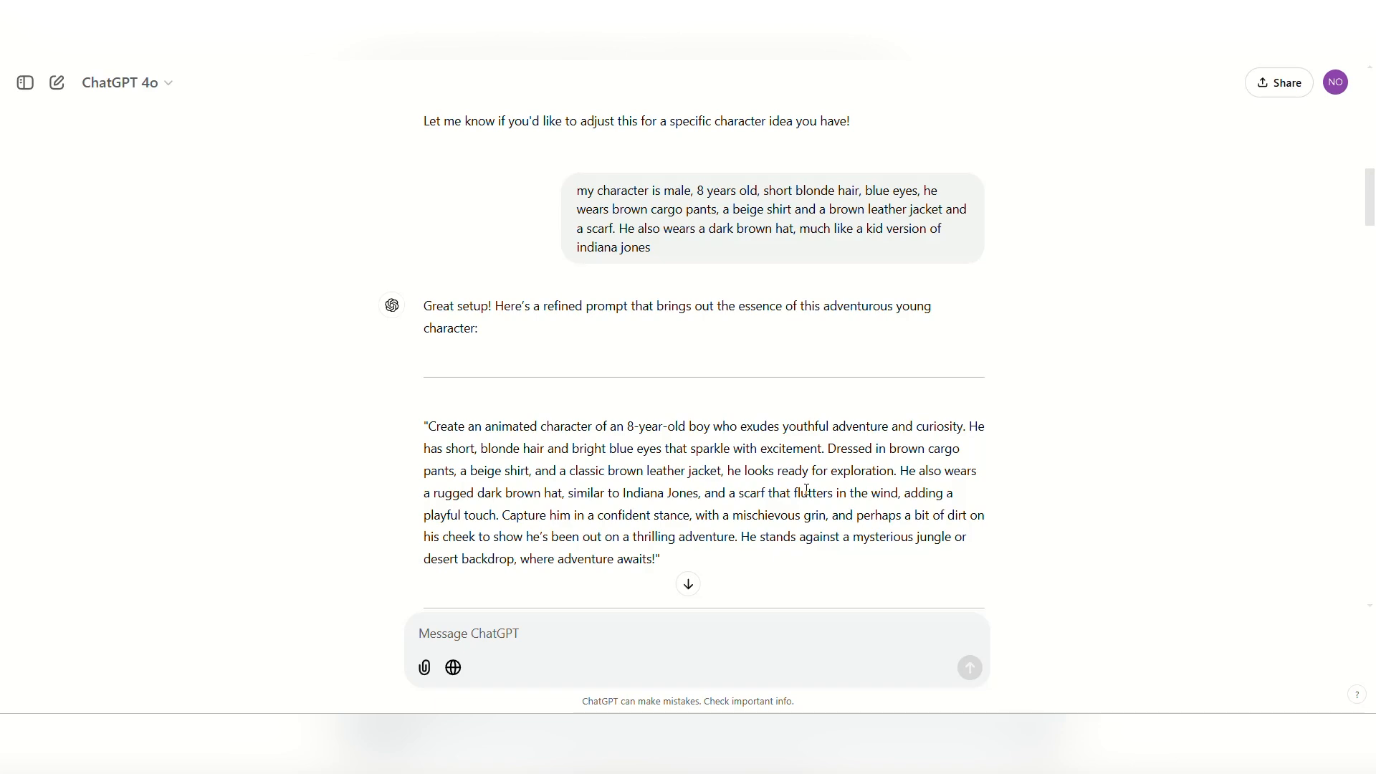
{"action": "scroll", "coordinate": [808, 490], "scroll_direction": "down", "scroll_amount": 3}
{"action": "left_click_drag", "start_coordinate": [428, 212], "coordinate": [656, 345]}
{"action": "key", "text": "ctrl+c"}
{"action": "left_click", "coordinate": [1086, 302]}
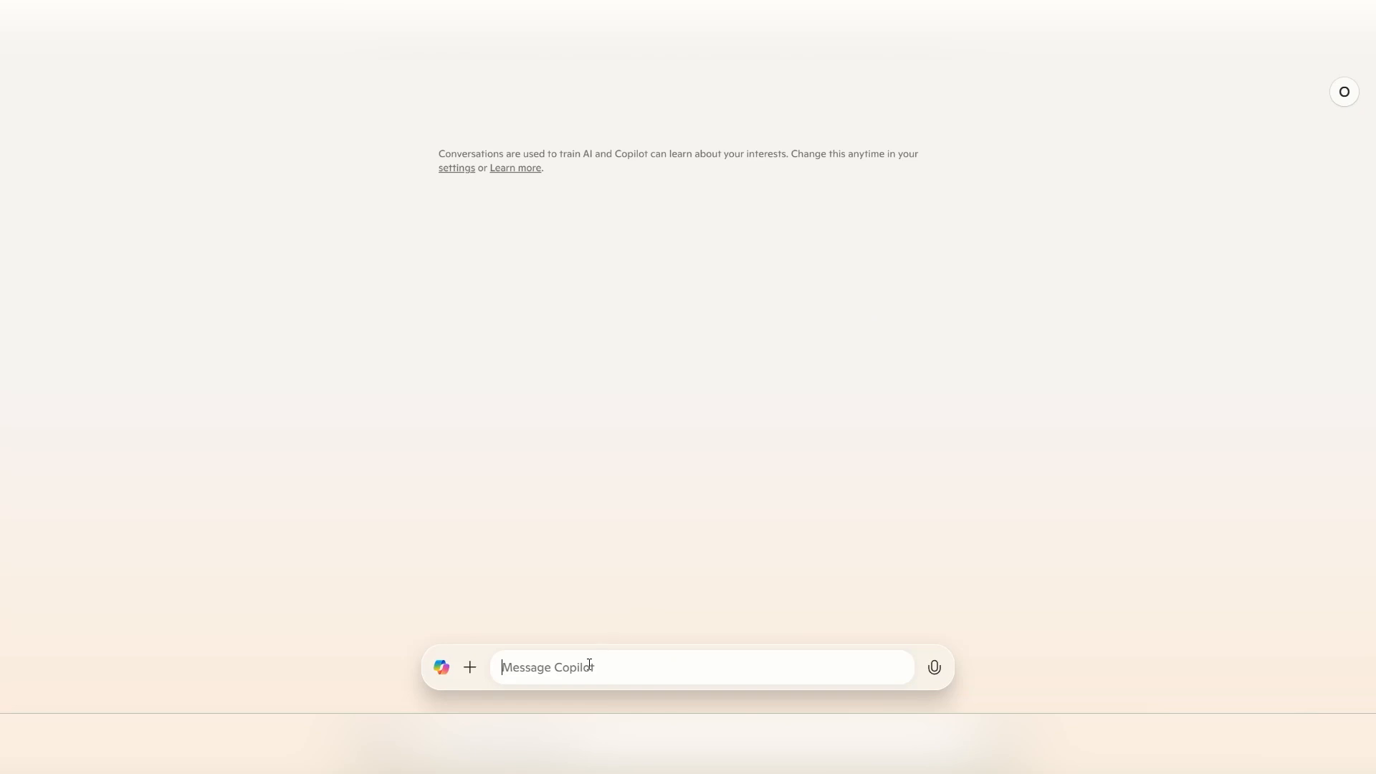
- Submit the copied explorer boy prompt in Copilot to generate the character image
{"action": "key", "text": "ctrl+v"}
{"action": "key", "text": "Return"}
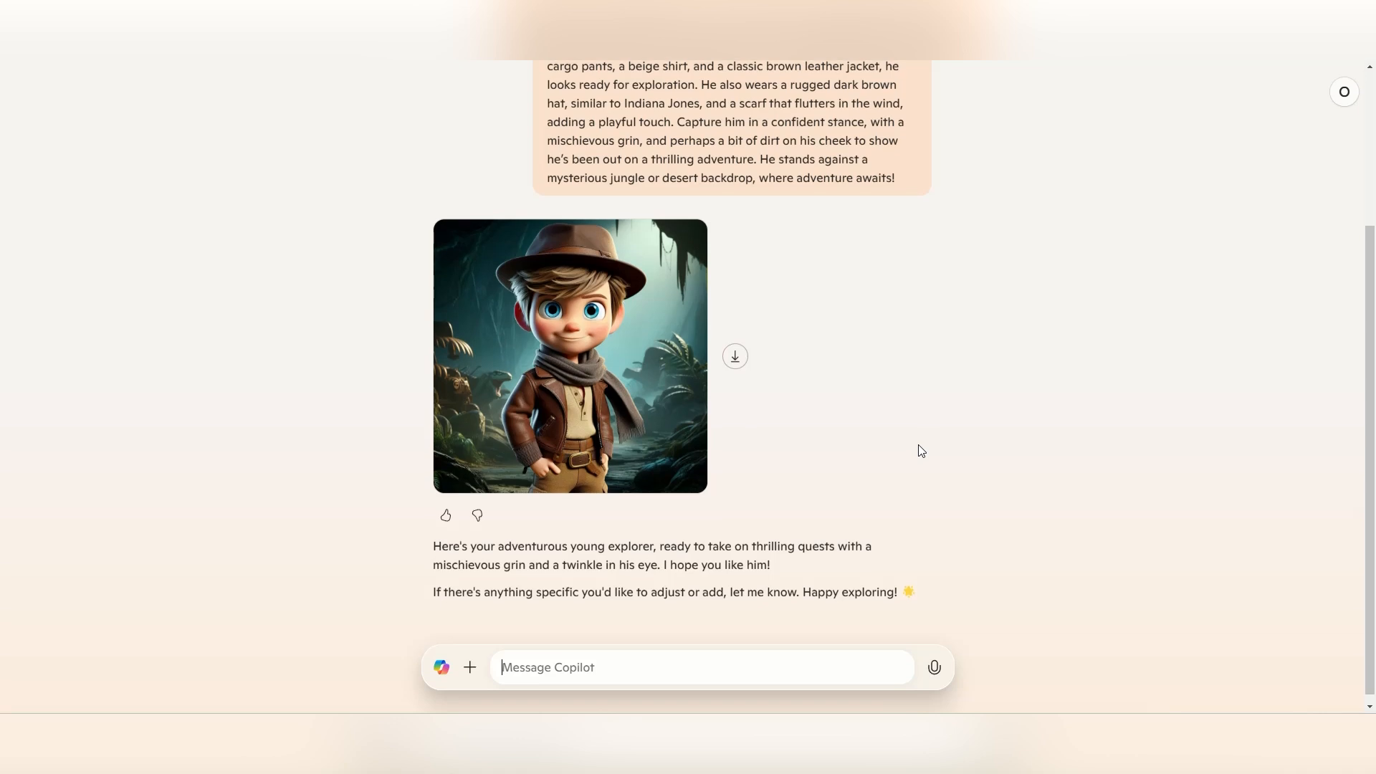
{"action": "scroll", "coordinate": [921, 451], "scroll_direction": "up", "scroll_amount": 1}
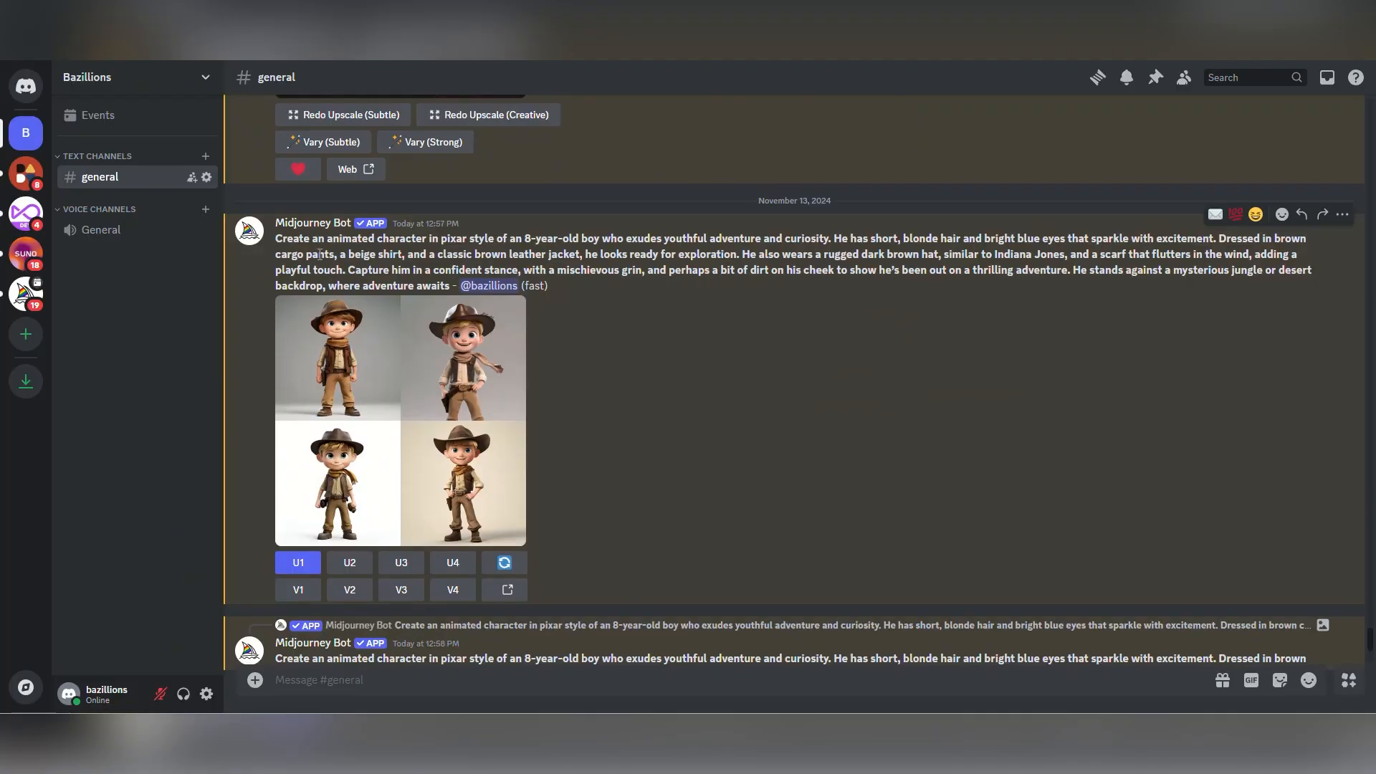
- In Discord, examine the "in pixar style" wording of the Midjourney prompt, its four-image grid and the upscaled first character image at full size
{"action": "left_click_drag", "start_coordinate": [429, 238], "coordinate": [497, 240]}
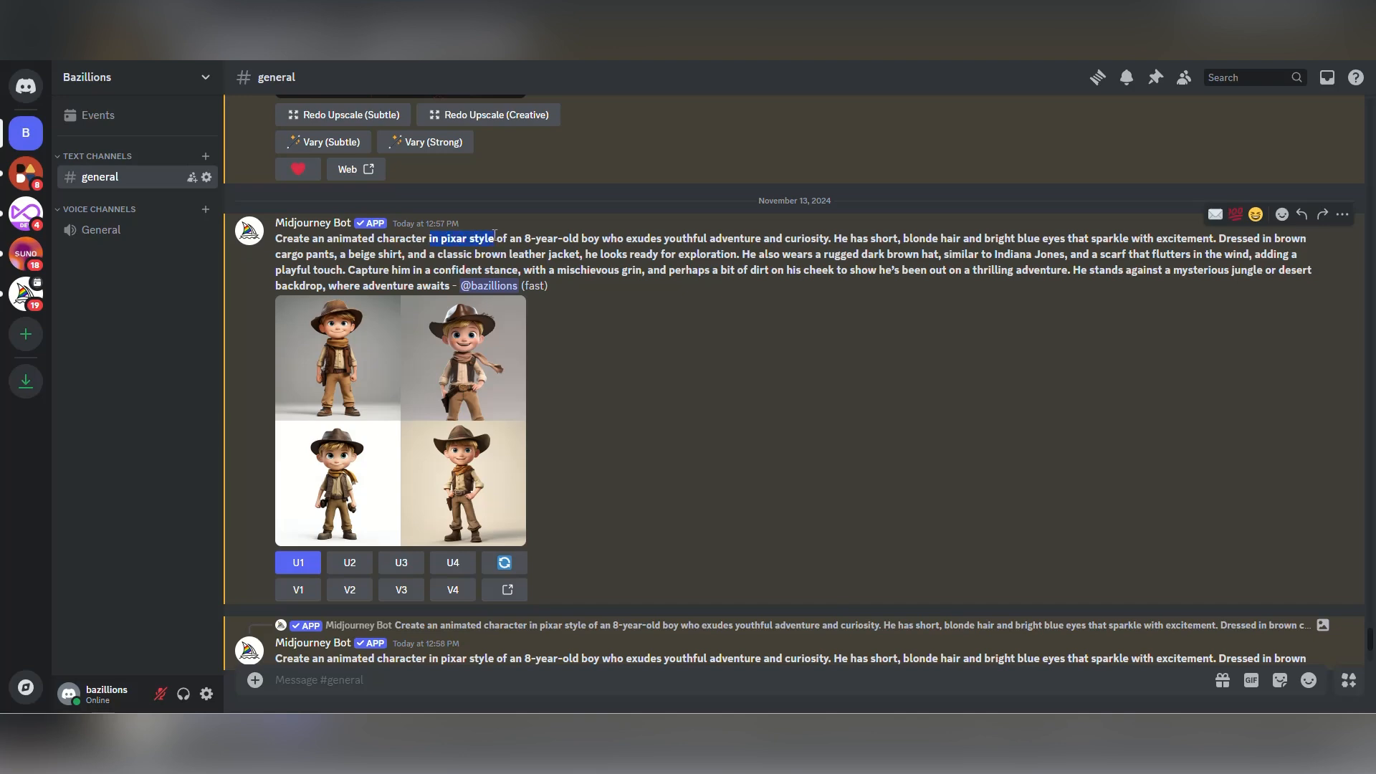
{"action": "left_click", "coordinate": [579, 244]}
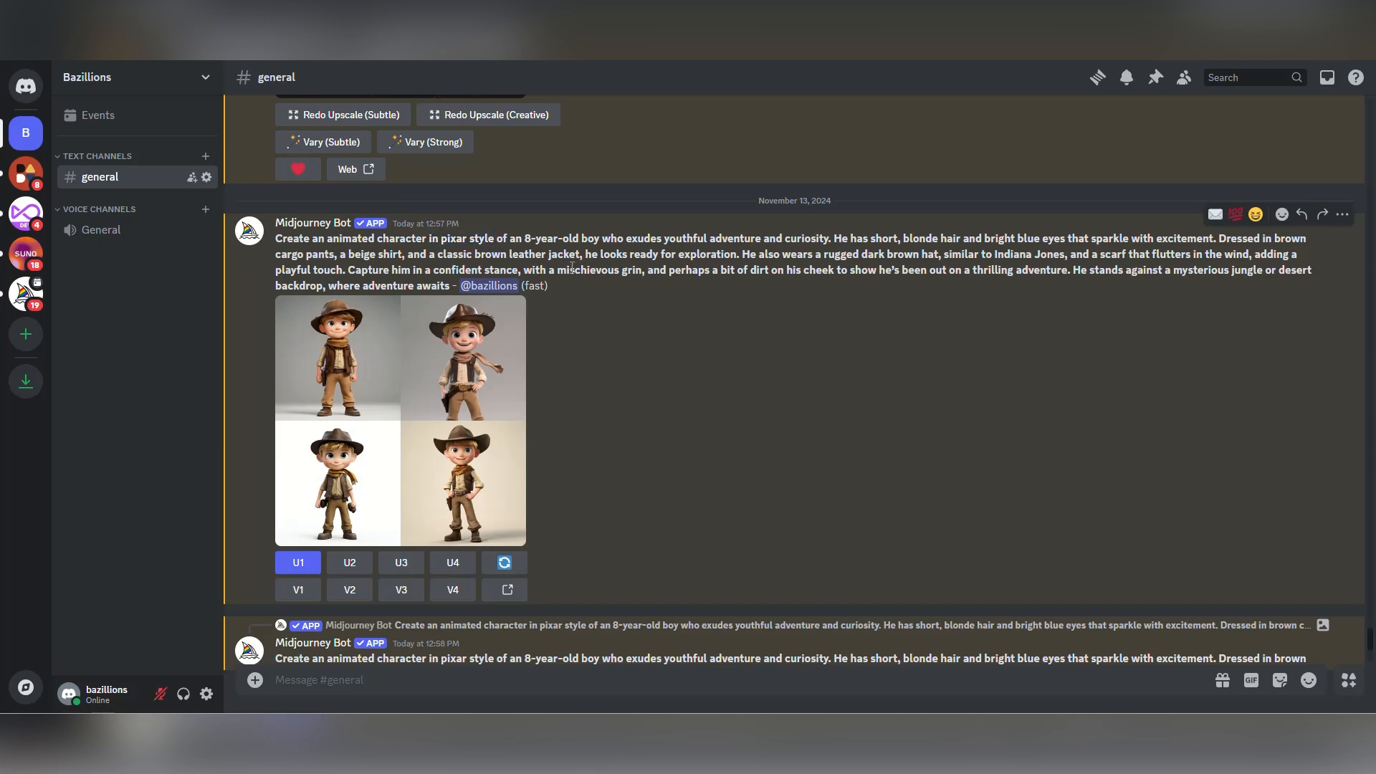
{"action": "left_click", "coordinate": [410, 428]}
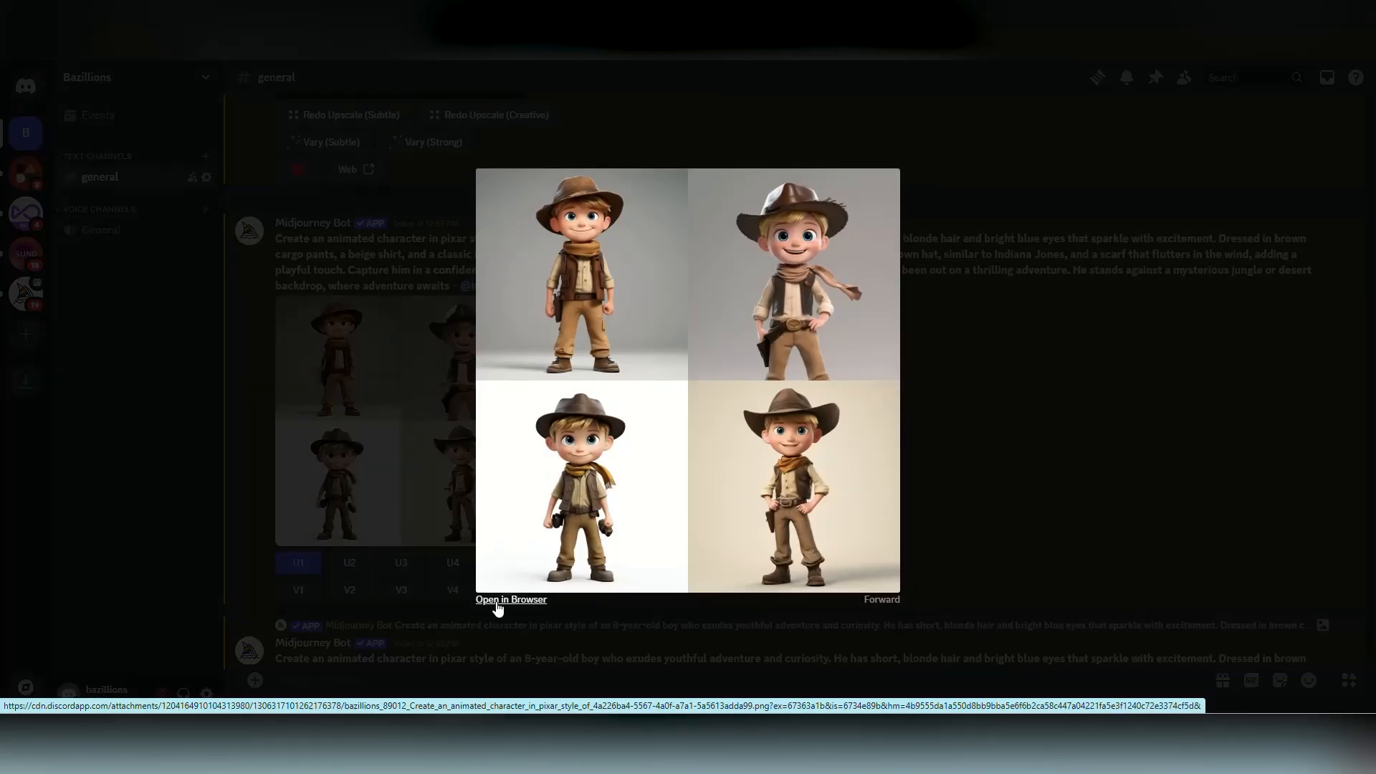
{"action": "left_click", "coordinate": [944, 450]}
{"action": "scroll", "coordinate": [567, 390], "scroll_direction": "down", "scroll_amount": 6}
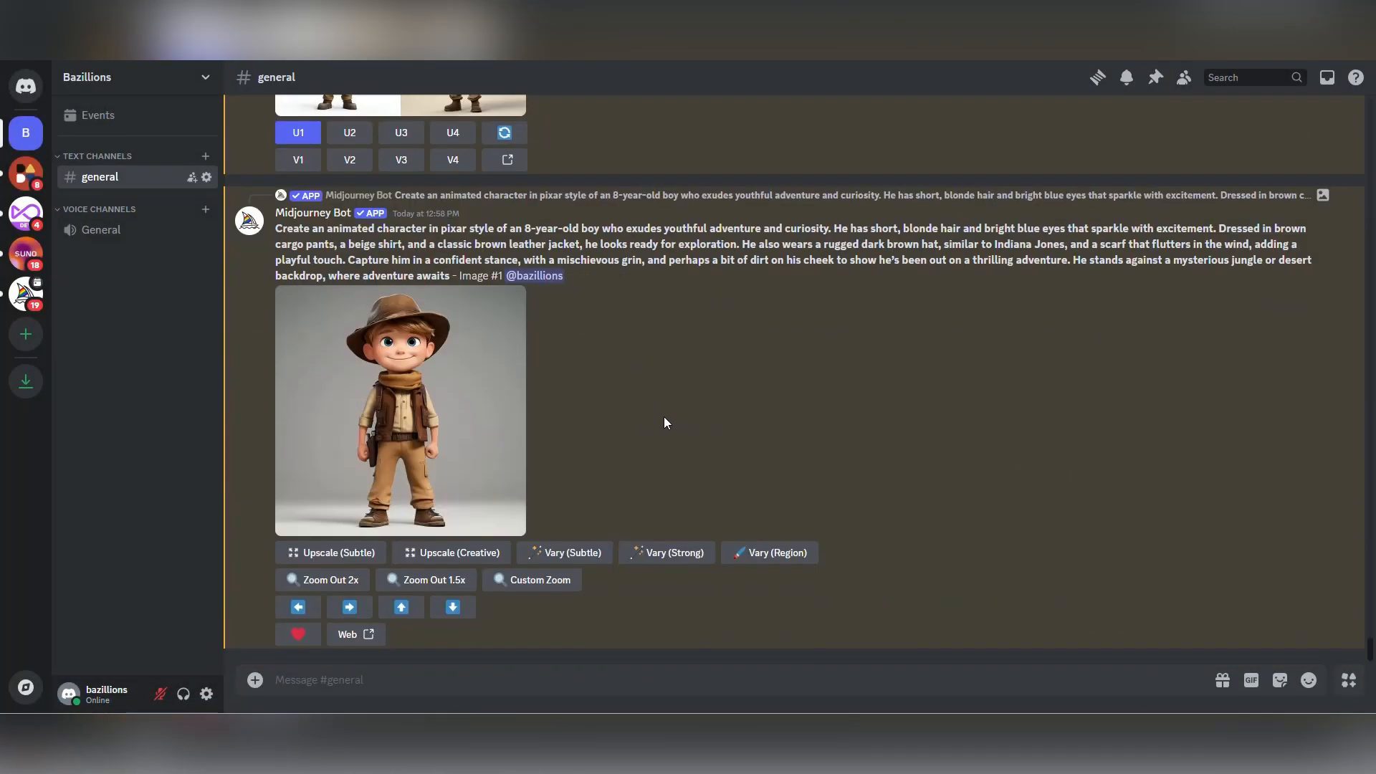
{"action": "left_click", "coordinate": [447, 418]}
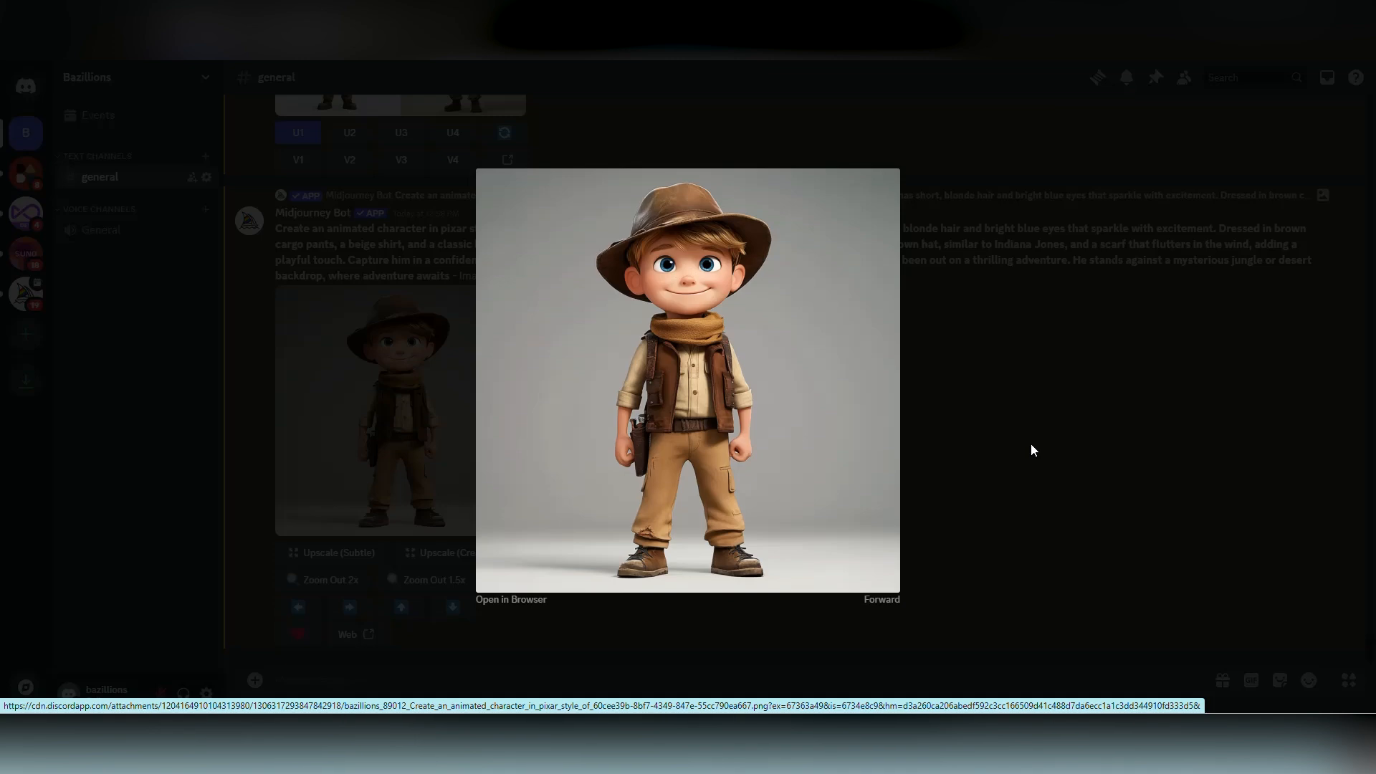
{"action": "left_click", "coordinate": [1031, 444]}
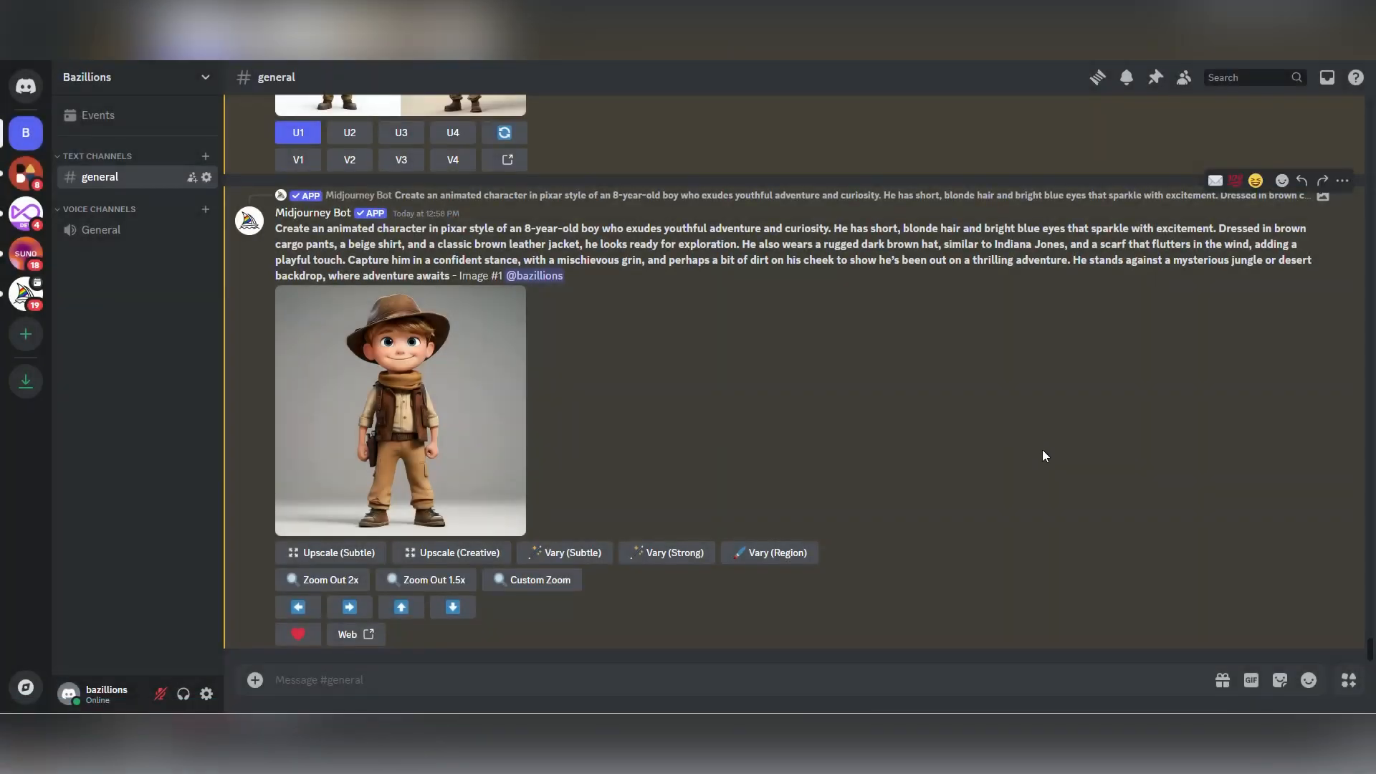
- Switch to ChatGPT and review the movie trailer script request and the trailer summary, including the hero's name
{"action": "left_click", "coordinate": [322, 12]}
{"action": "left_click", "coordinate": [317, 477]}
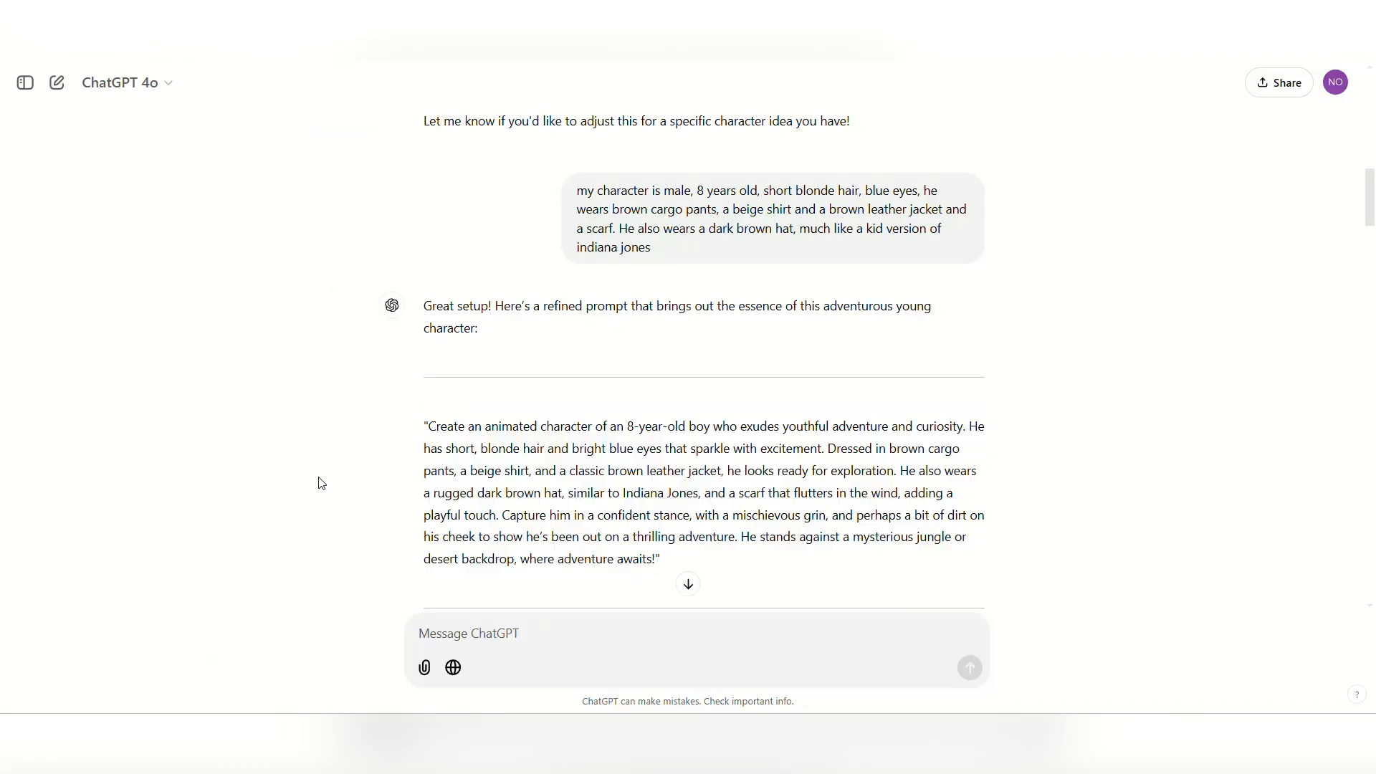
{"action": "scroll", "coordinate": [339, 473], "scroll_direction": "down", "scroll_amount": 3}
{"action": "scroll", "coordinate": [385, 408], "scroll_direction": "down", "scroll_amount": 3}
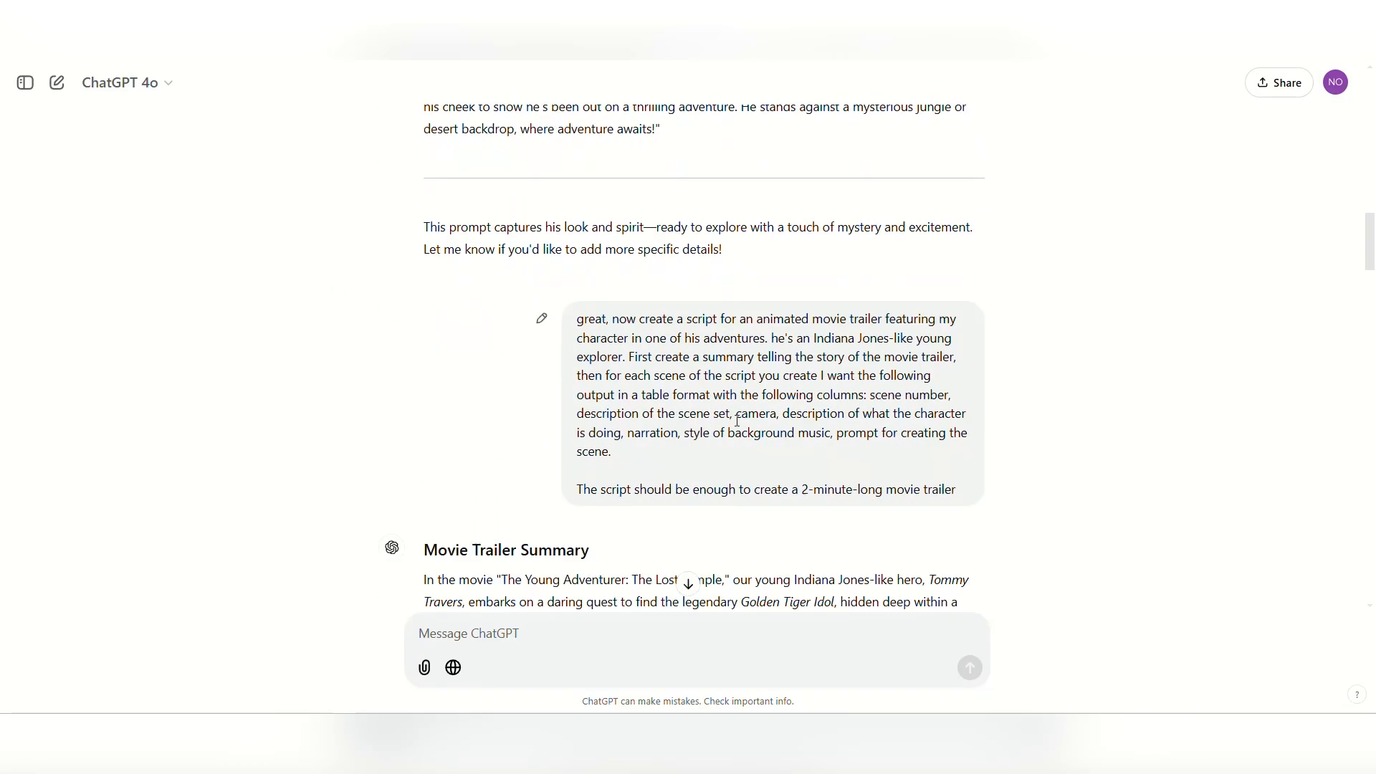
{"action": "scroll", "coordinate": [309, 461], "scroll_direction": "down", "scroll_amount": 2}
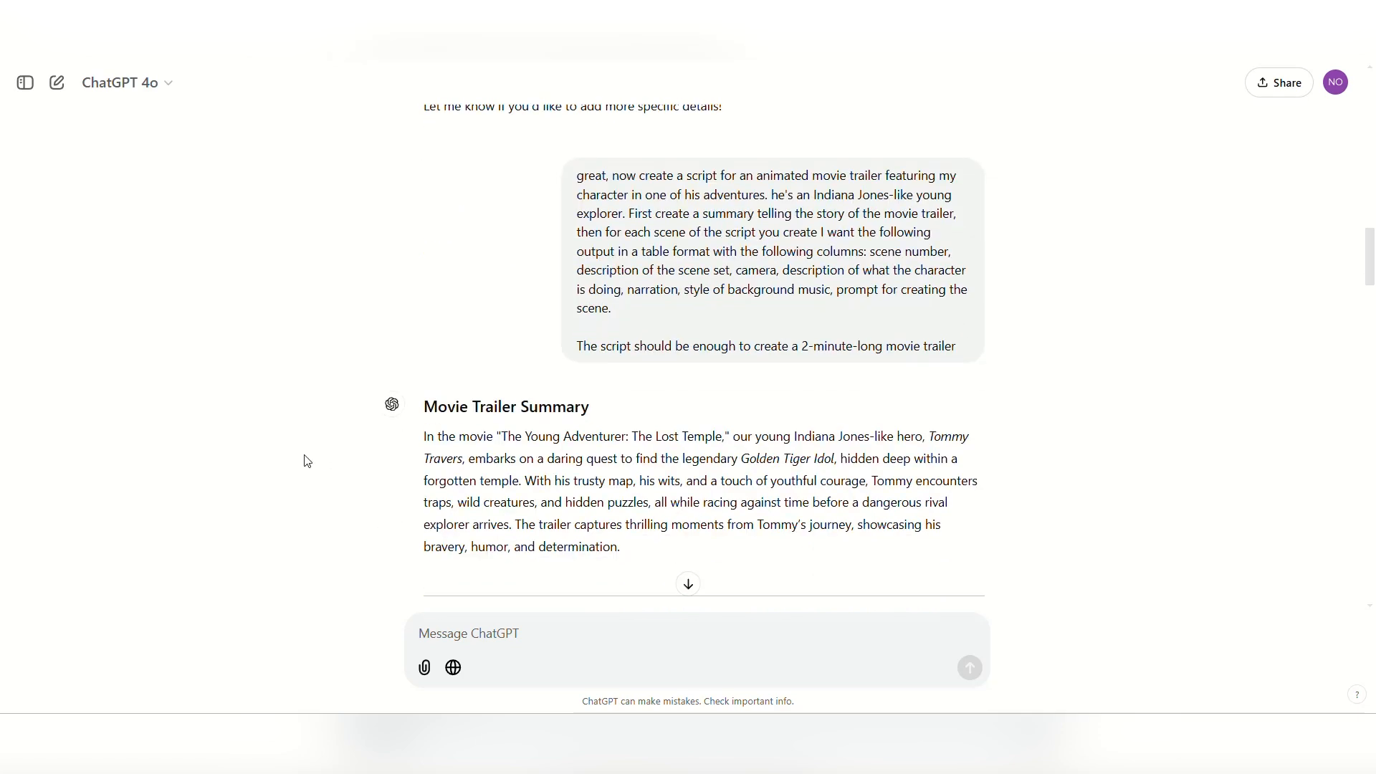
{"action": "left_click_drag", "start_coordinate": [932, 439], "coordinate": [463, 460]}
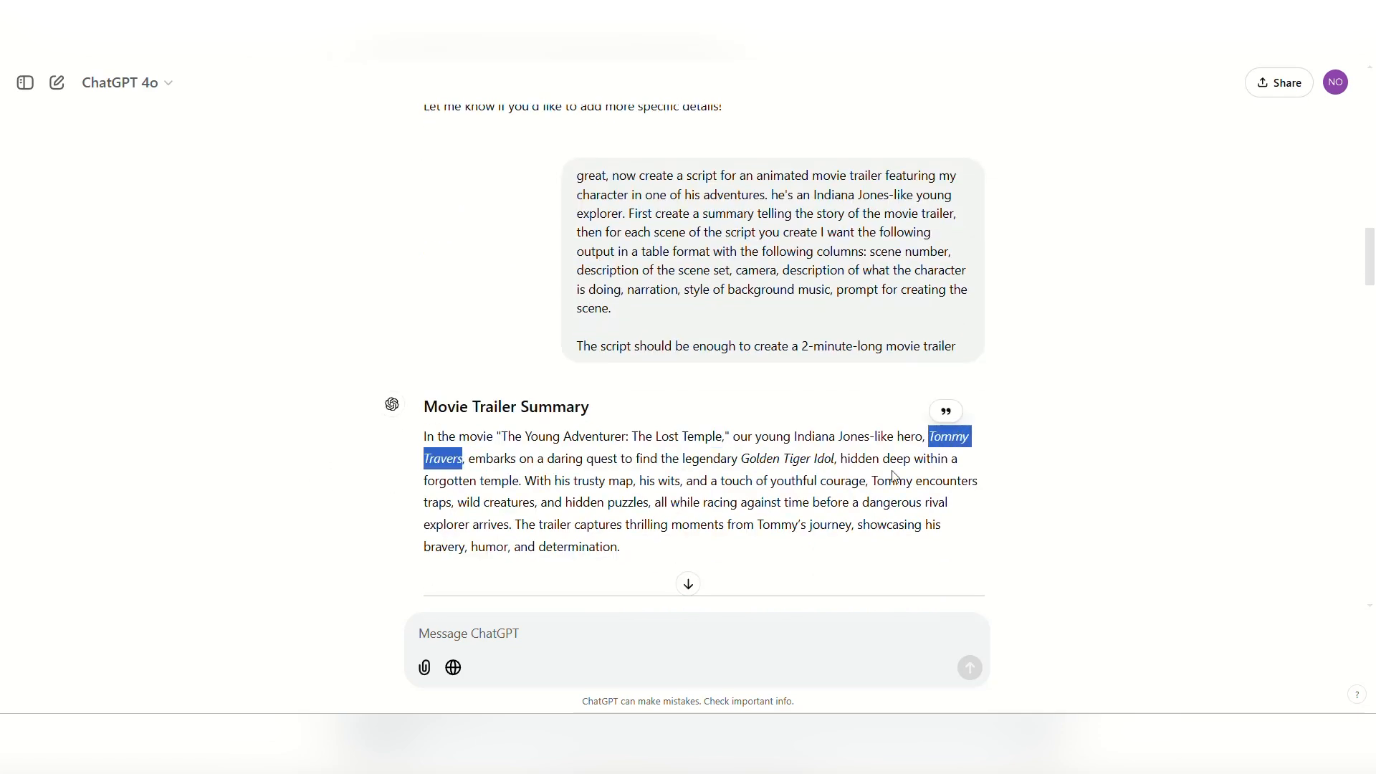
{"action": "left_click", "coordinate": [1046, 469]}
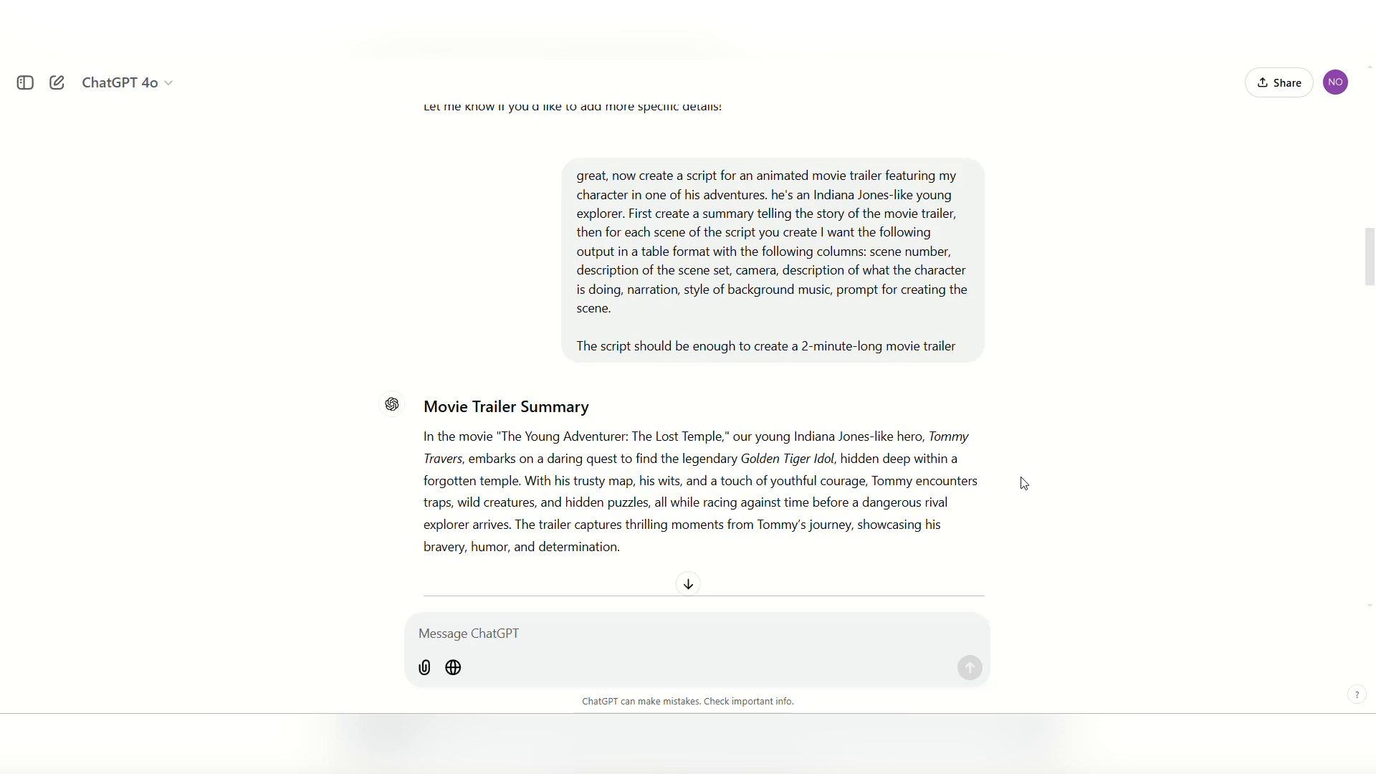
- Examine the table columns requested in the script prompt, from scene number and camera to narration, background music and scene prompt
{"action": "left_click_drag", "start_coordinate": [823, 232], "coordinate": [971, 312]}
{"action": "left_click_drag", "start_coordinate": [869, 252], "coordinate": [951, 252]}
{"action": "left_click_drag", "start_coordinate": [577, 270], "coordinate": [681, 290]}
{"action": "left_click_drag", "start_coordinate": [683, 290], "coordinate": [833, 291]}
{"action": "left_click_drag", "start_coordinate": [837, 290], "coordinate": [838, 311]}
{"action": "left_click", "coordinate": [1032, 348]}
- Read through the Script Breakdown table scene by scene, checking the camera, character action, narration, music and scene prompt columns
{"action": "scroll", "coordinate": [1039, 353], "scroll_direction": "down", "scroll_amount": 3}
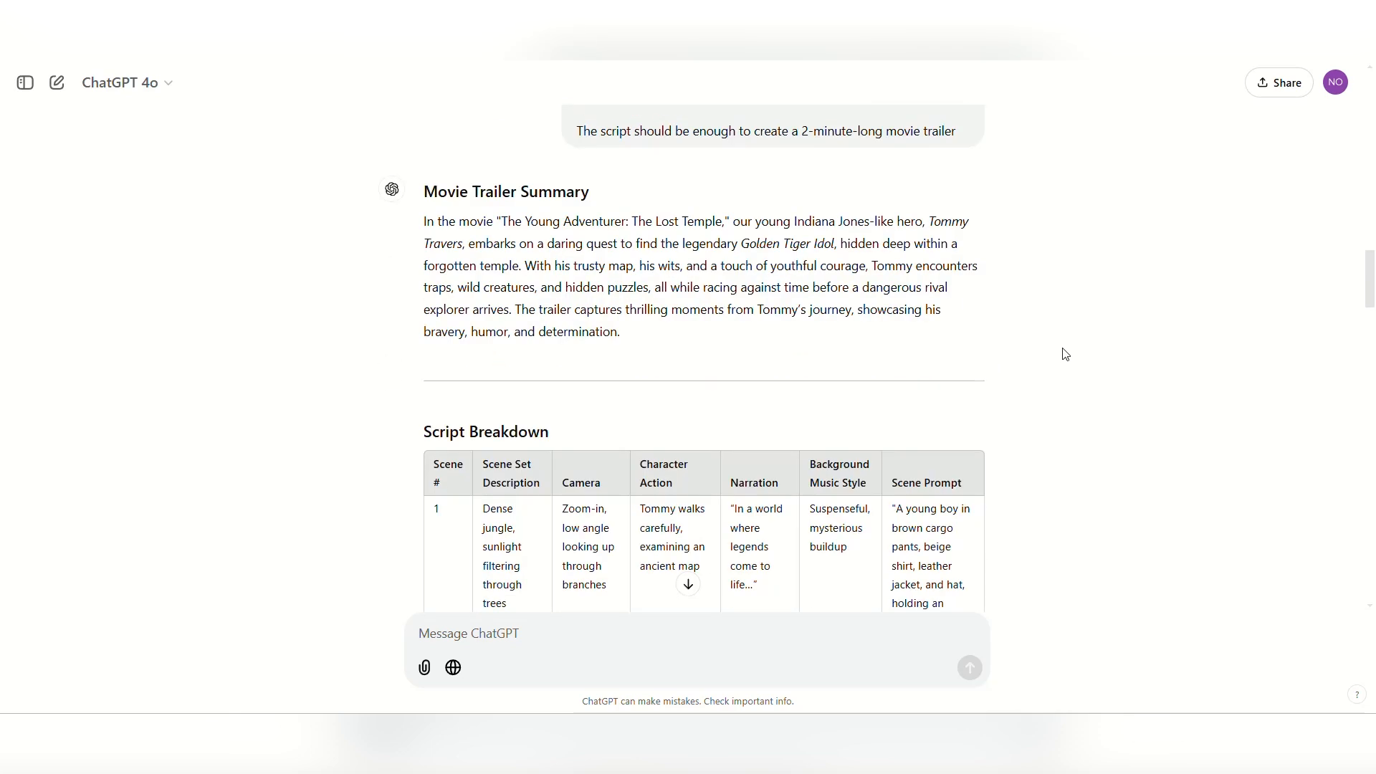
{"action": "scroll", "coordinate": [1064, 354], "scroll_direction": "down", "scroll_amount": 4}
{"action": "scroll", "coordinate": [1065, 354], "scroll_direction": "down", "scroll_amount": 1}
{"action": "scroll", "coordinate": [1064, 354], "scroll_direction": "up", "scroll_amount": 1}
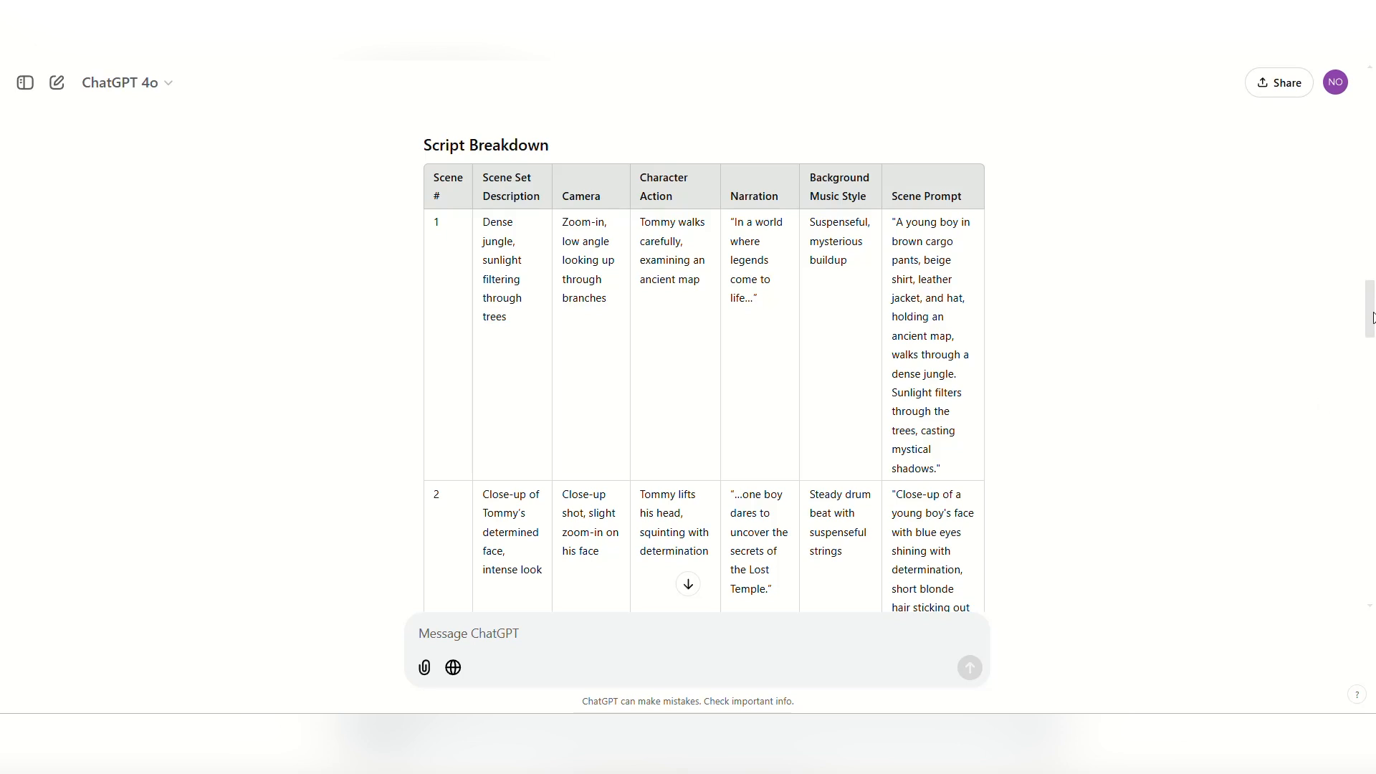
{"action": "scroll", "coordinate": [1372, 325], "scroll_direction": "down", "scroll_amount": 1}
{"action": "left_click_drag", "start_coordinate": [1372, 324], "coordinate": [1372, 392]}
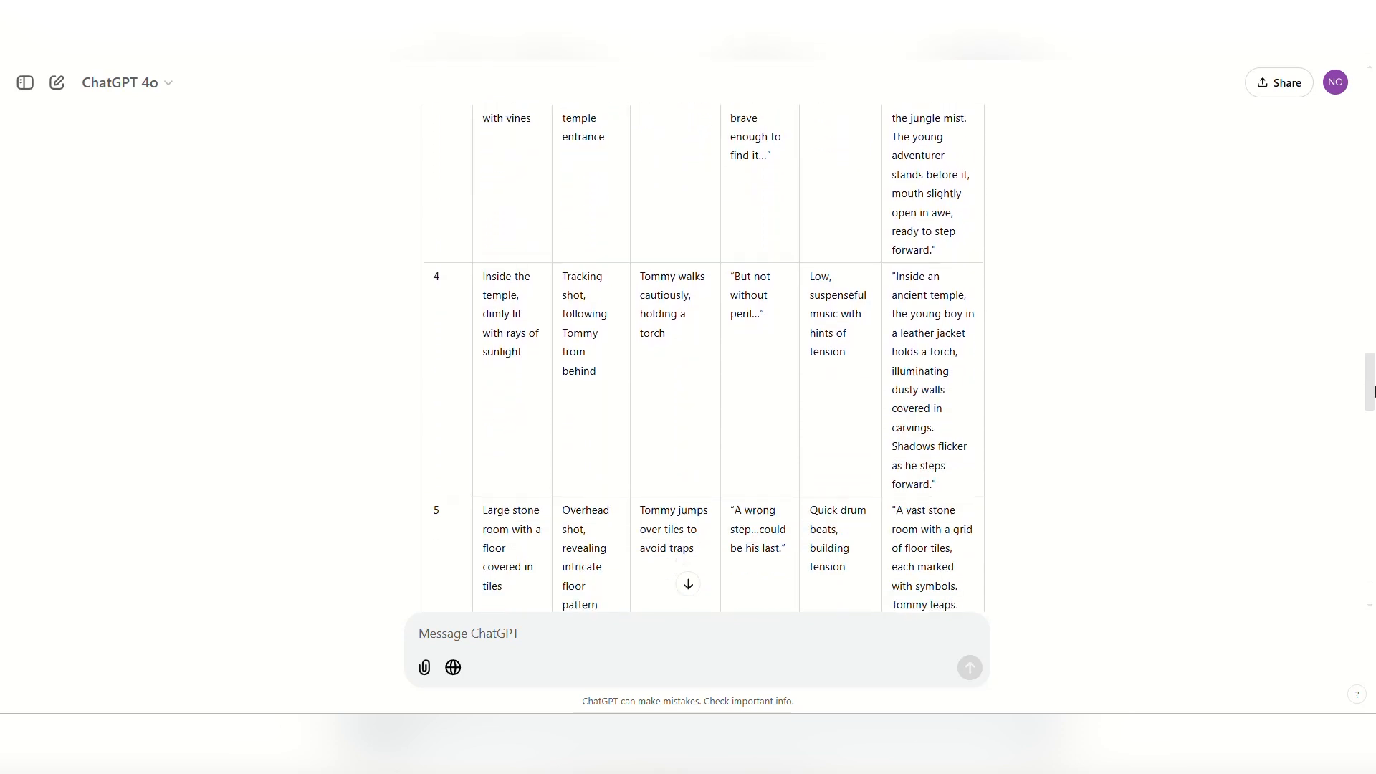
{"action": "left_click_drag", "start_coordinate": [1373, 392], "coordinate": [1373, 453]}
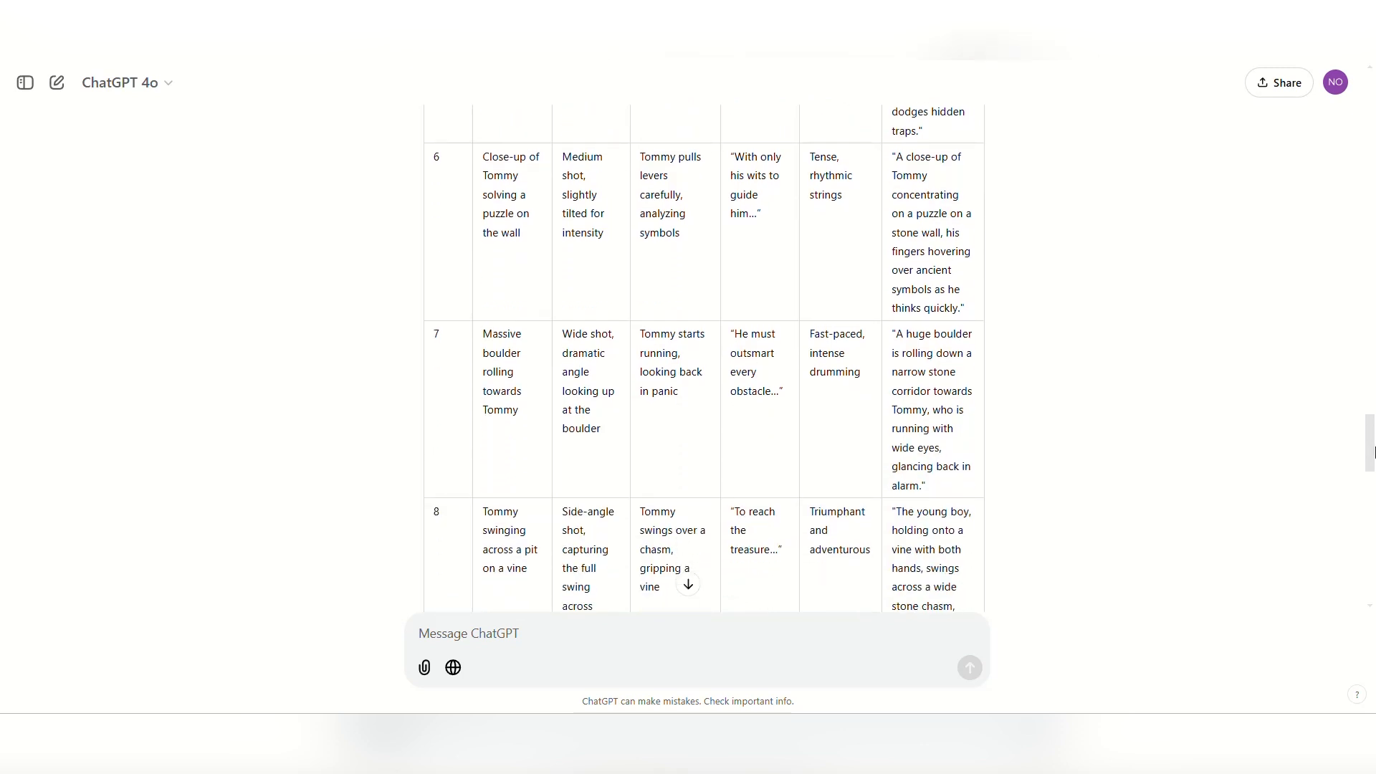
{"action": "left_click_drag", "start_coordinate": [1373, 453], "coordinate": [1373, 566]}
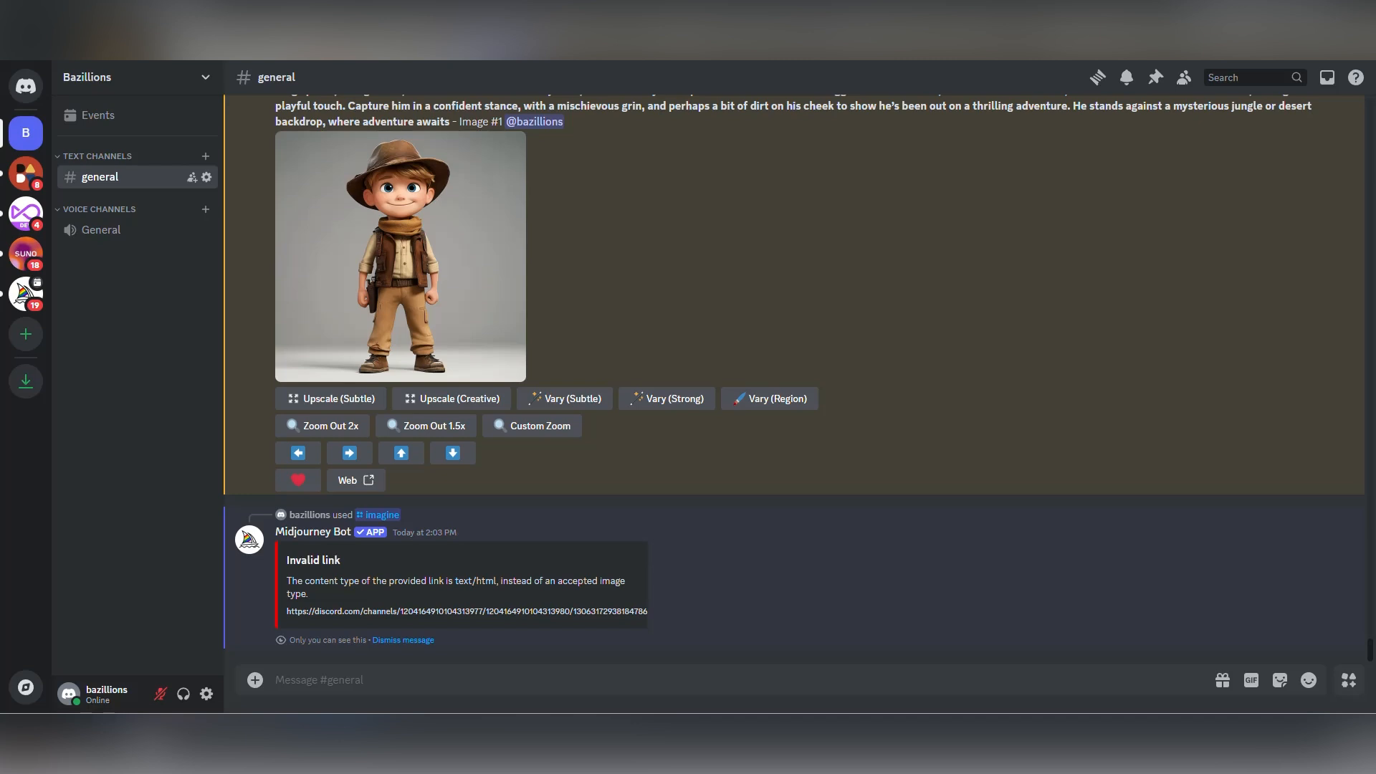
- Switch to Discord and post the image file character.png in the general channel
{"action": "left_click_drag", "start_coordinate": [358, 767], "coordinate": [684, 591]}
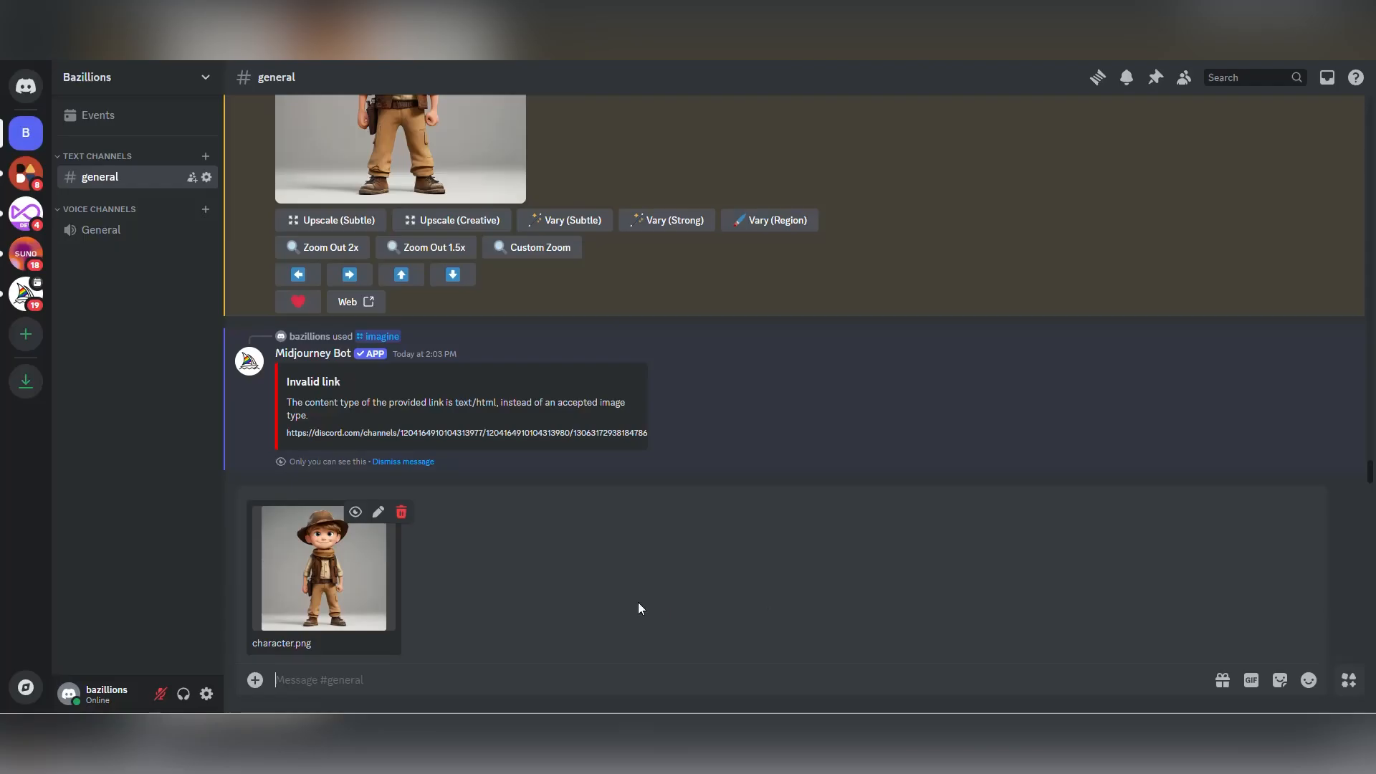
{"action": "key", "text": "Return"}
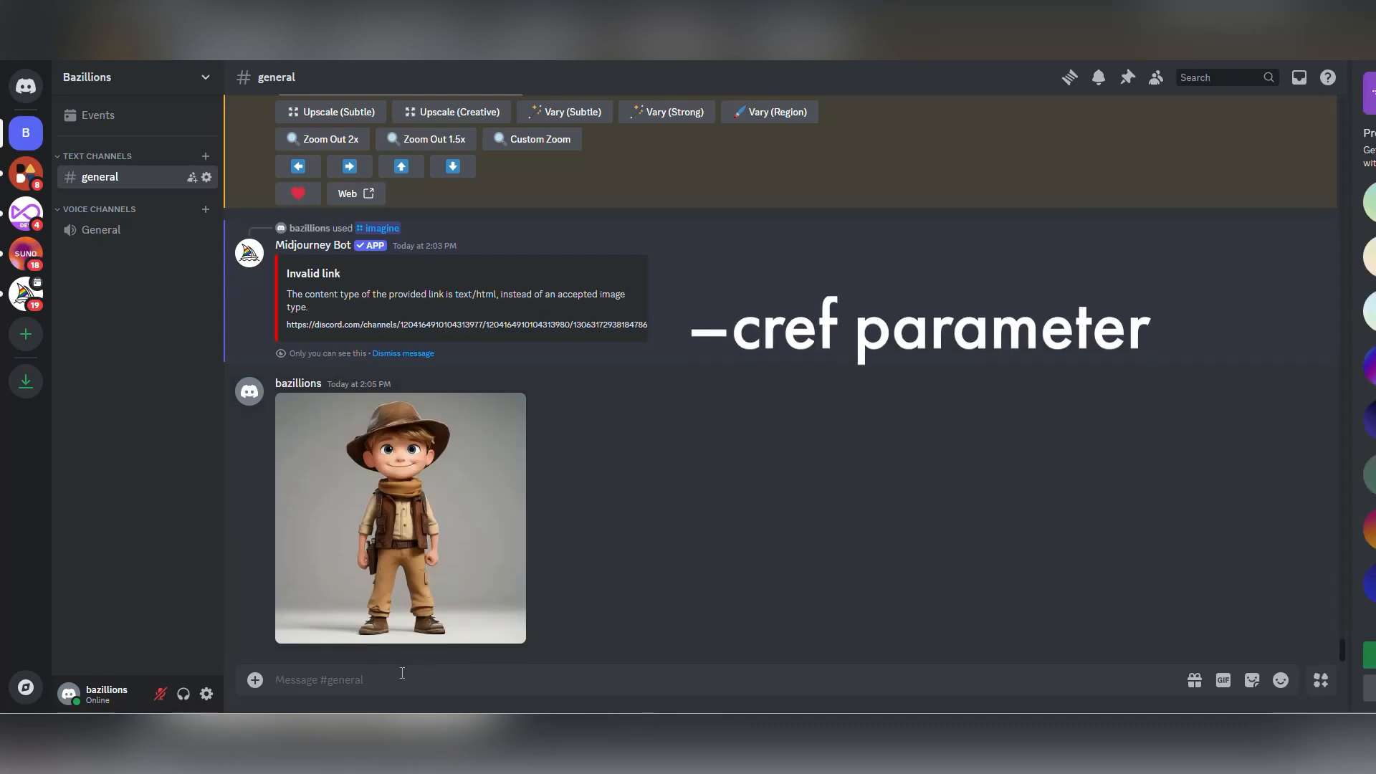
- Start an /imagine prompt for an animated pixar style frame of the young boy holding an ancient map in a dense jungle, ending with --cref
{"action": "left_click", "coordinate": [356, 678]}
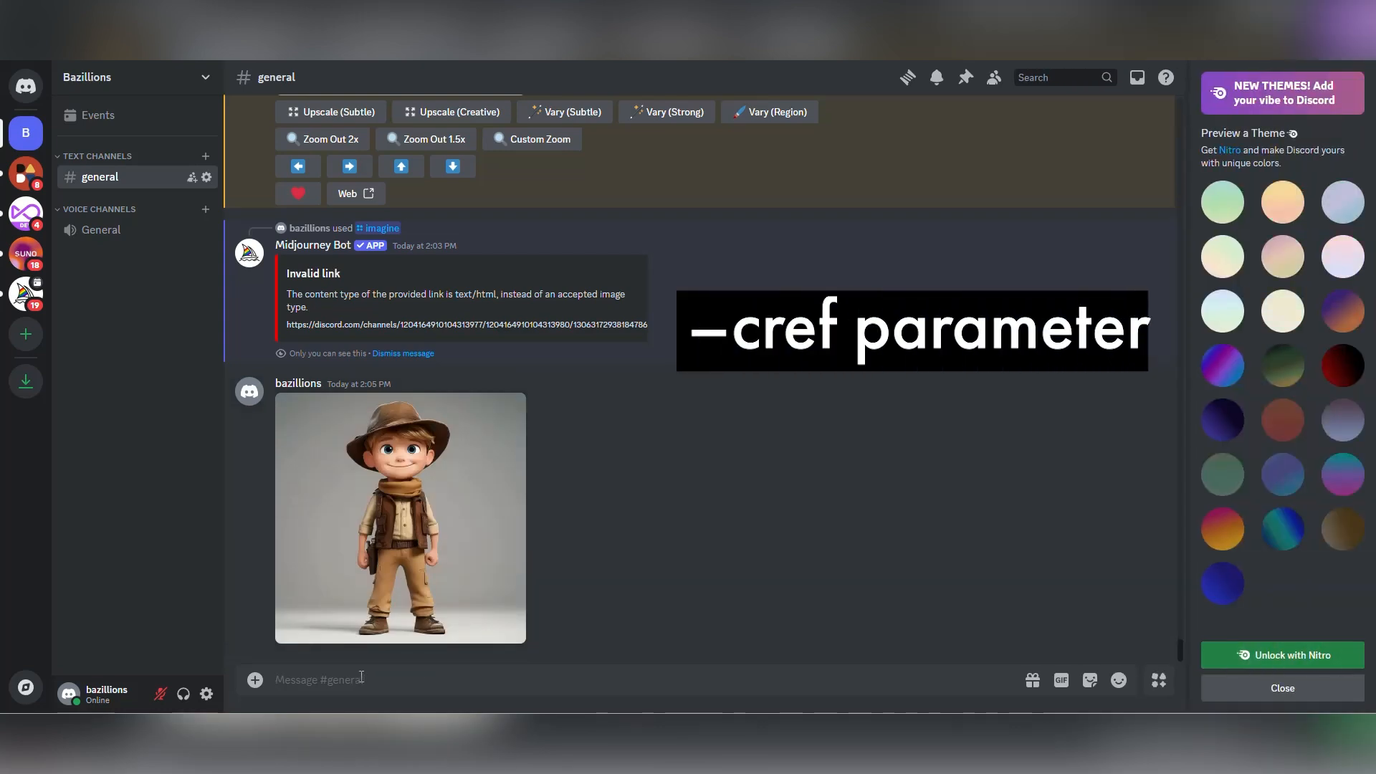
{"action": "type", "text": "/imagine"}
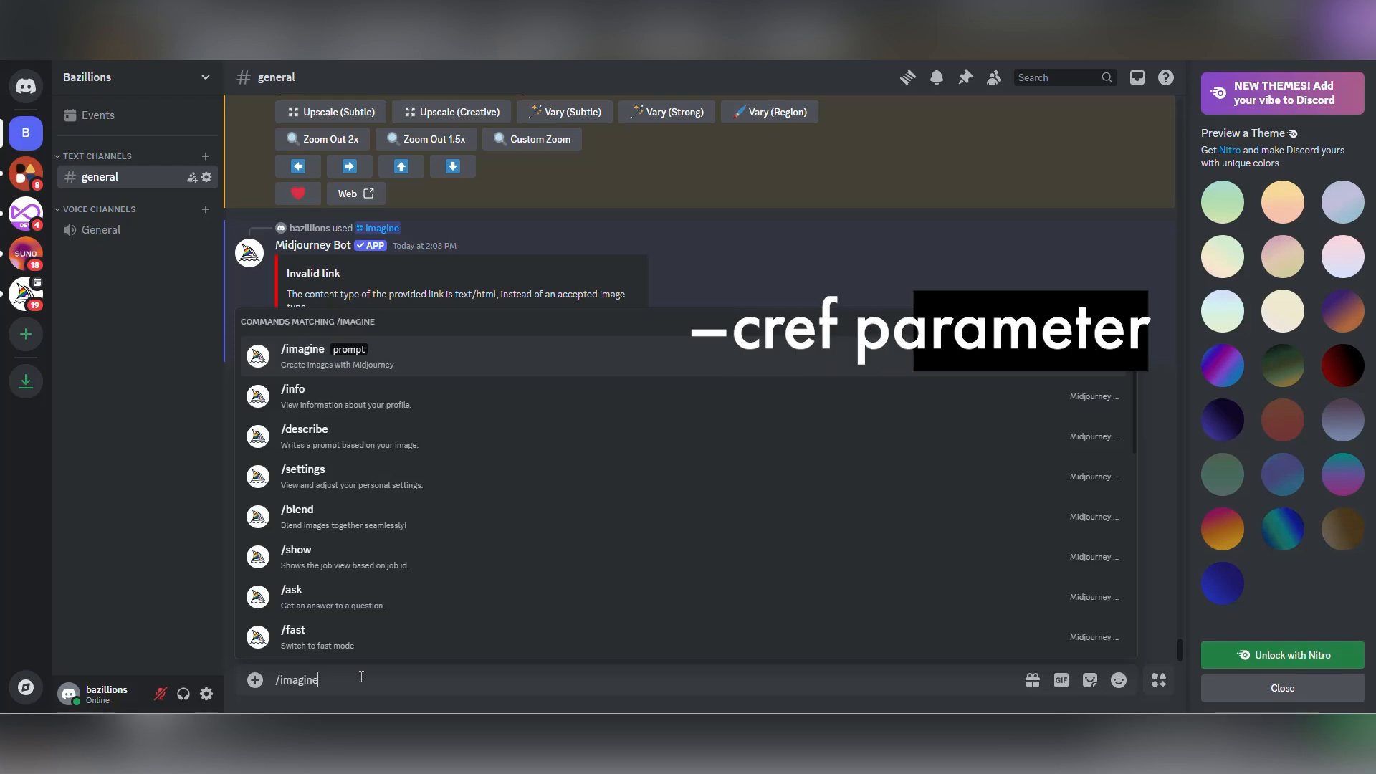
{"action": "key", "text": "Tab"}
{"action": "key", "text": "ctrl+v"}
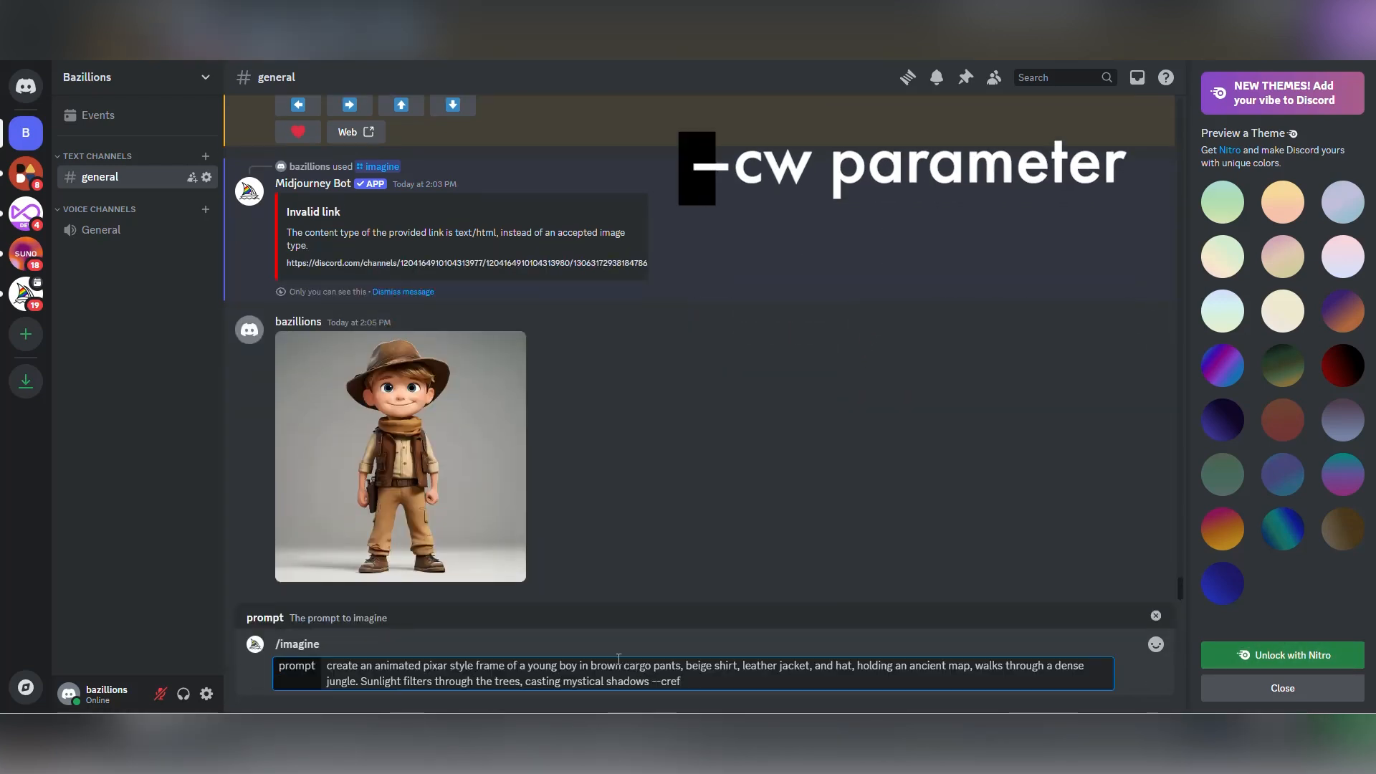
- Add the posted character image's address after --cref, append --cw 100 --ar 16:9, submit the prompt and view the generated image grid enlarged
{"action": "left_click", "coordinate": [456, 507]}
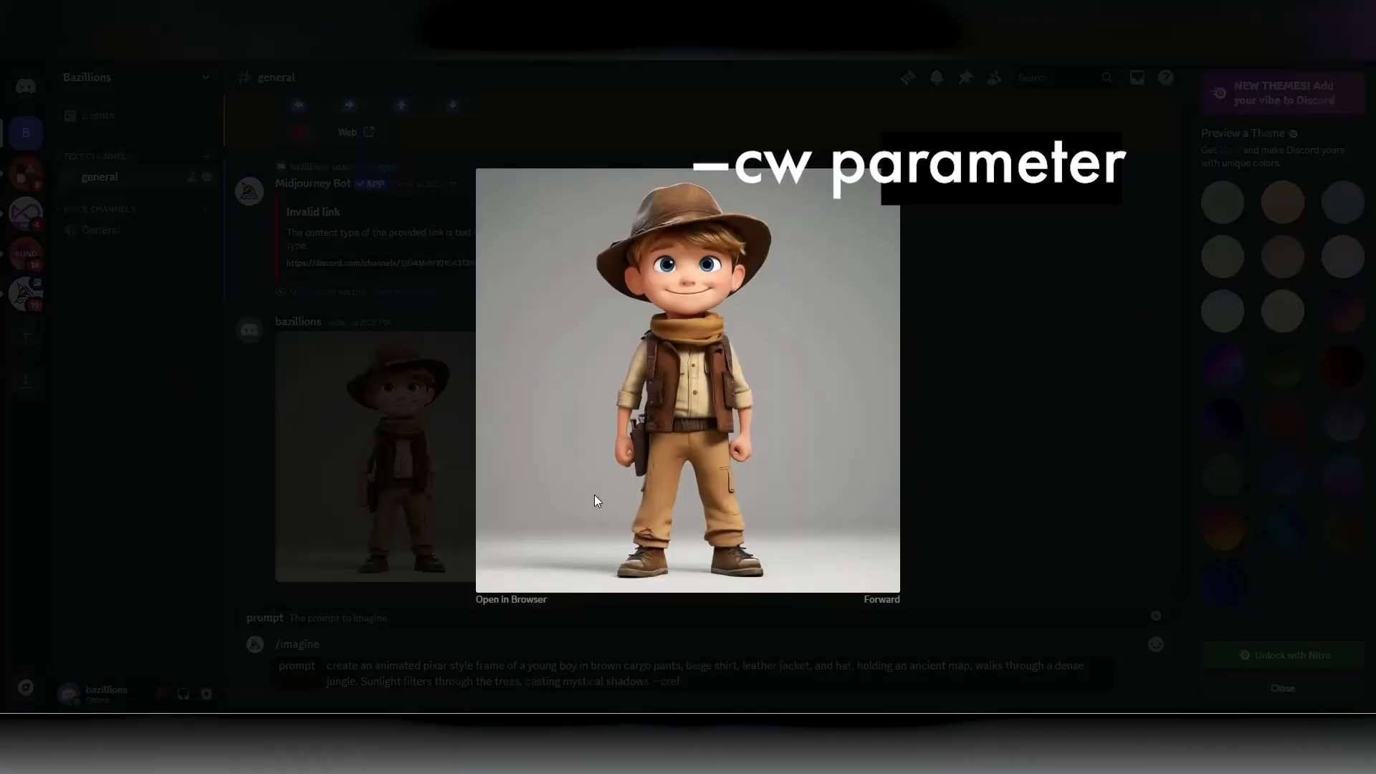
{"action": "right_click", "coordinate": [595, 495]}
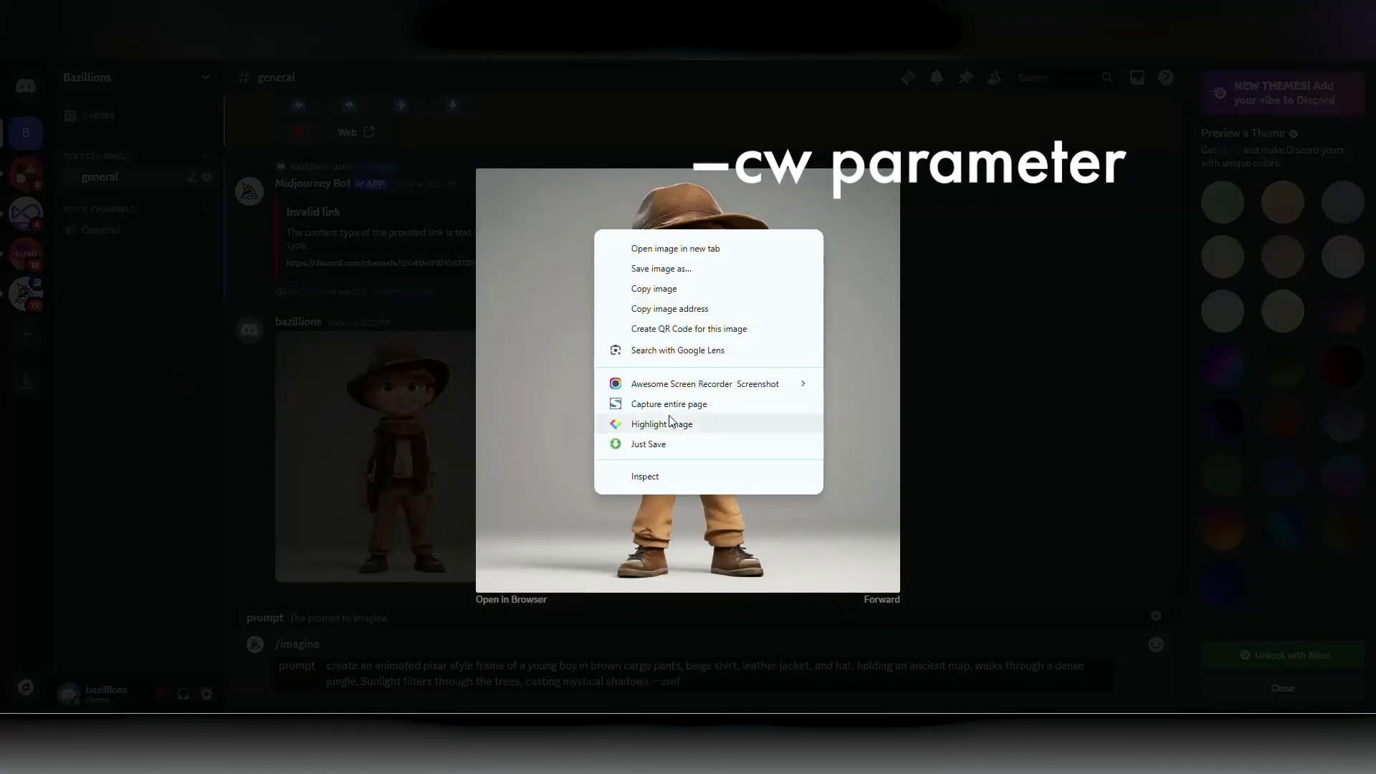
{"action": "left_click", "coordinate": [670, 308]}
{"action": "left_click", "coordinate": [726, 673]}
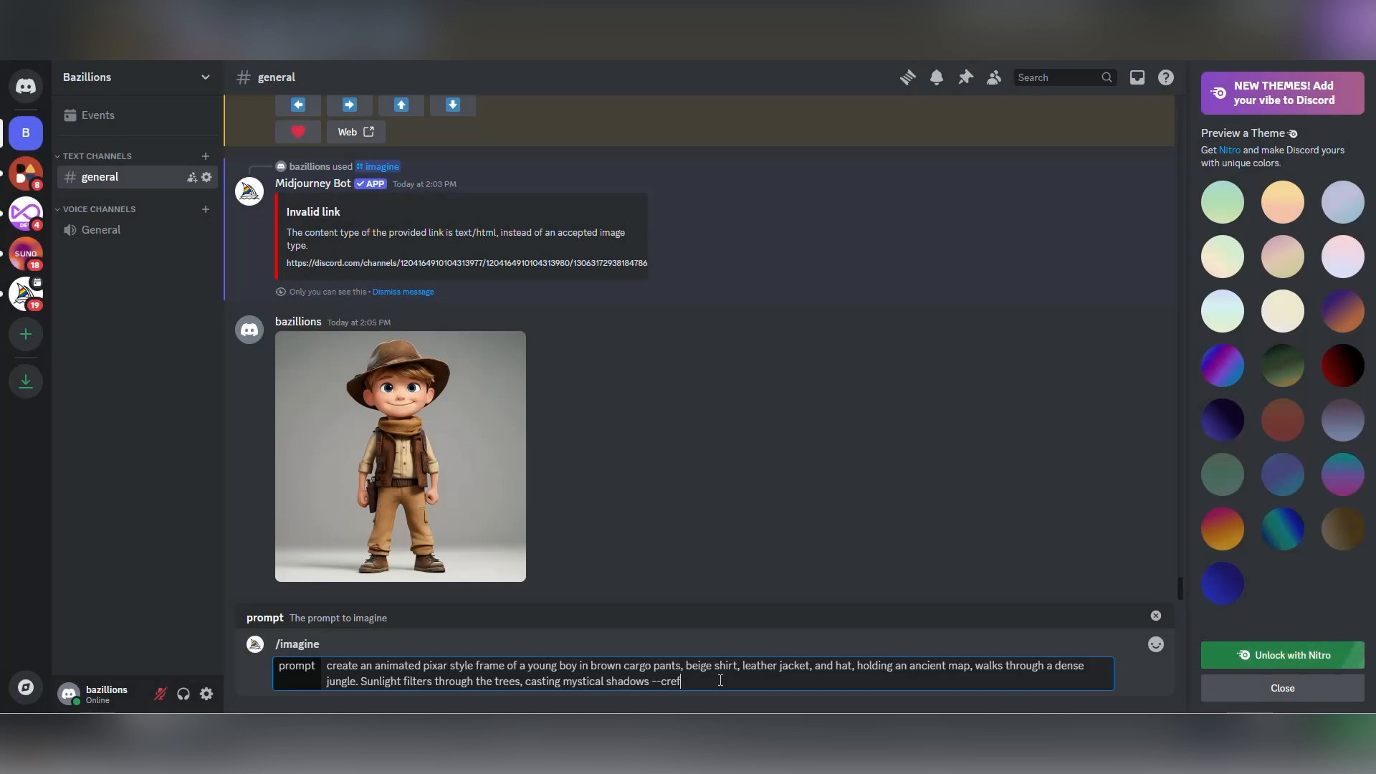
{"action": "key", "text": "ctrl+v"}
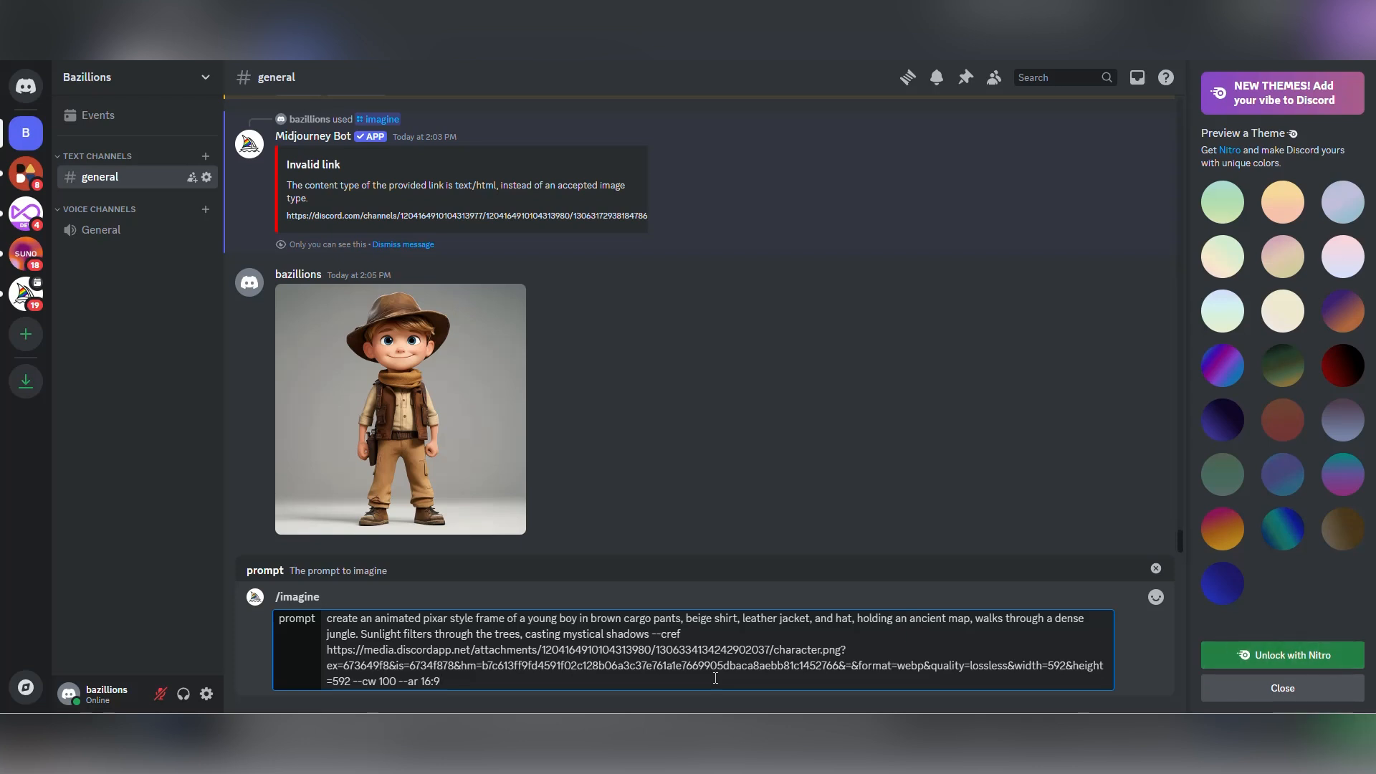
{"action": "key", "text": "Return"}
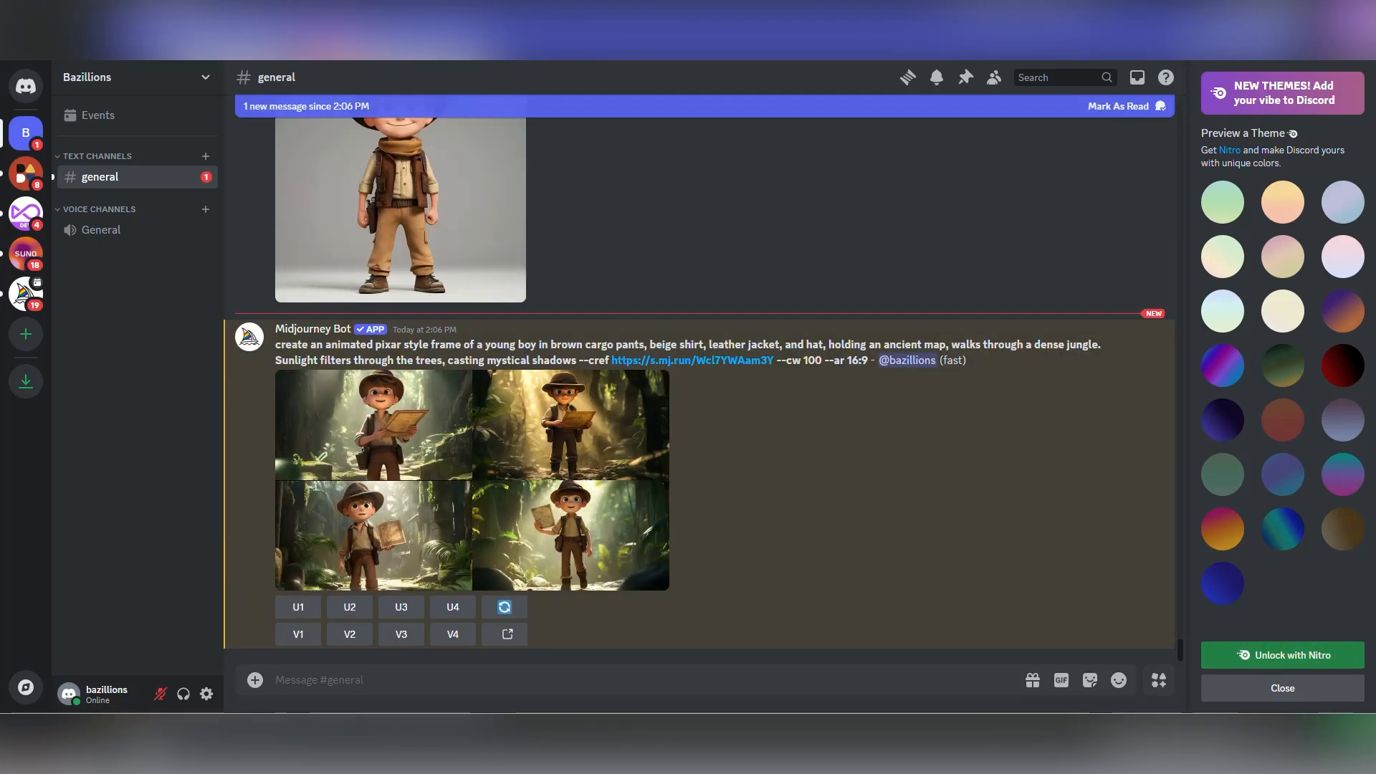
{"action": "left_click", "coordinate": [495, 401]}
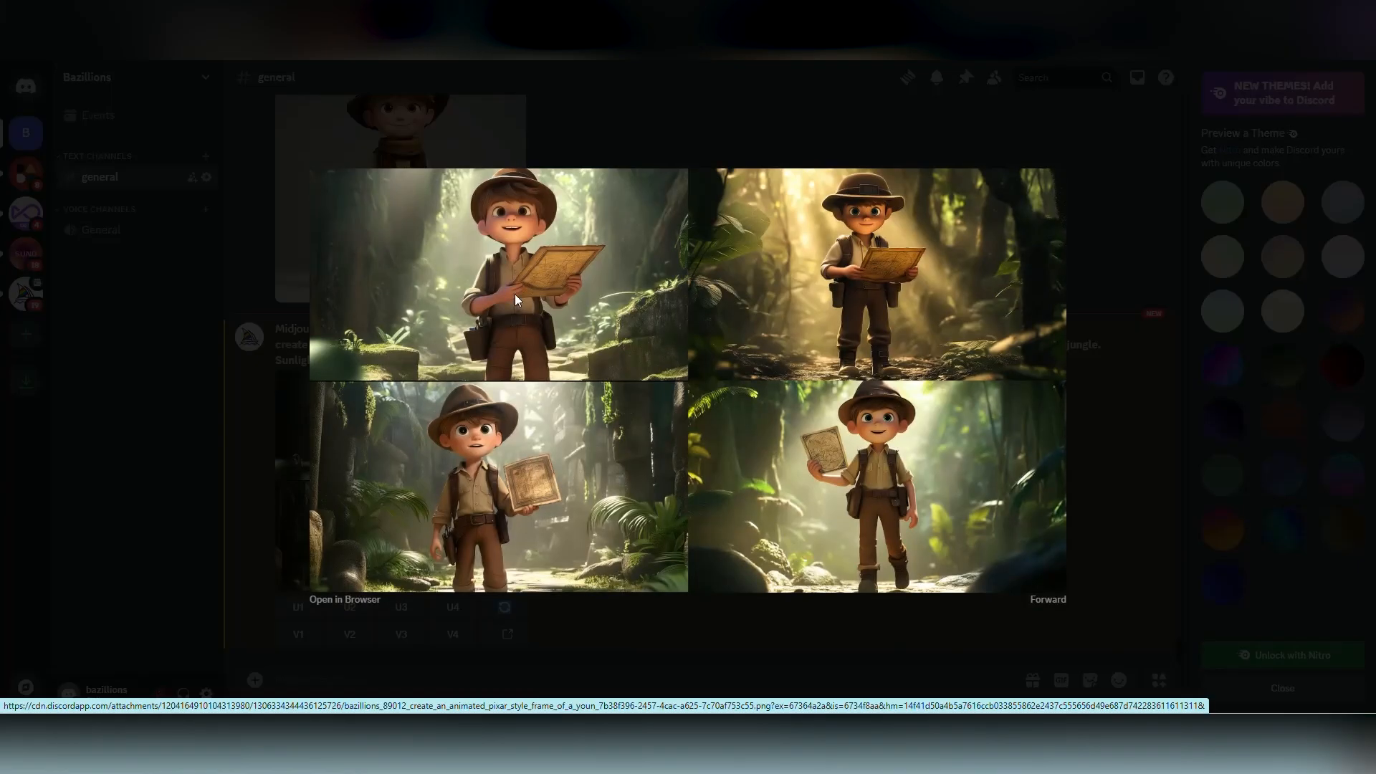
{"action": "left_click", "coordinate": [1114, 549]}
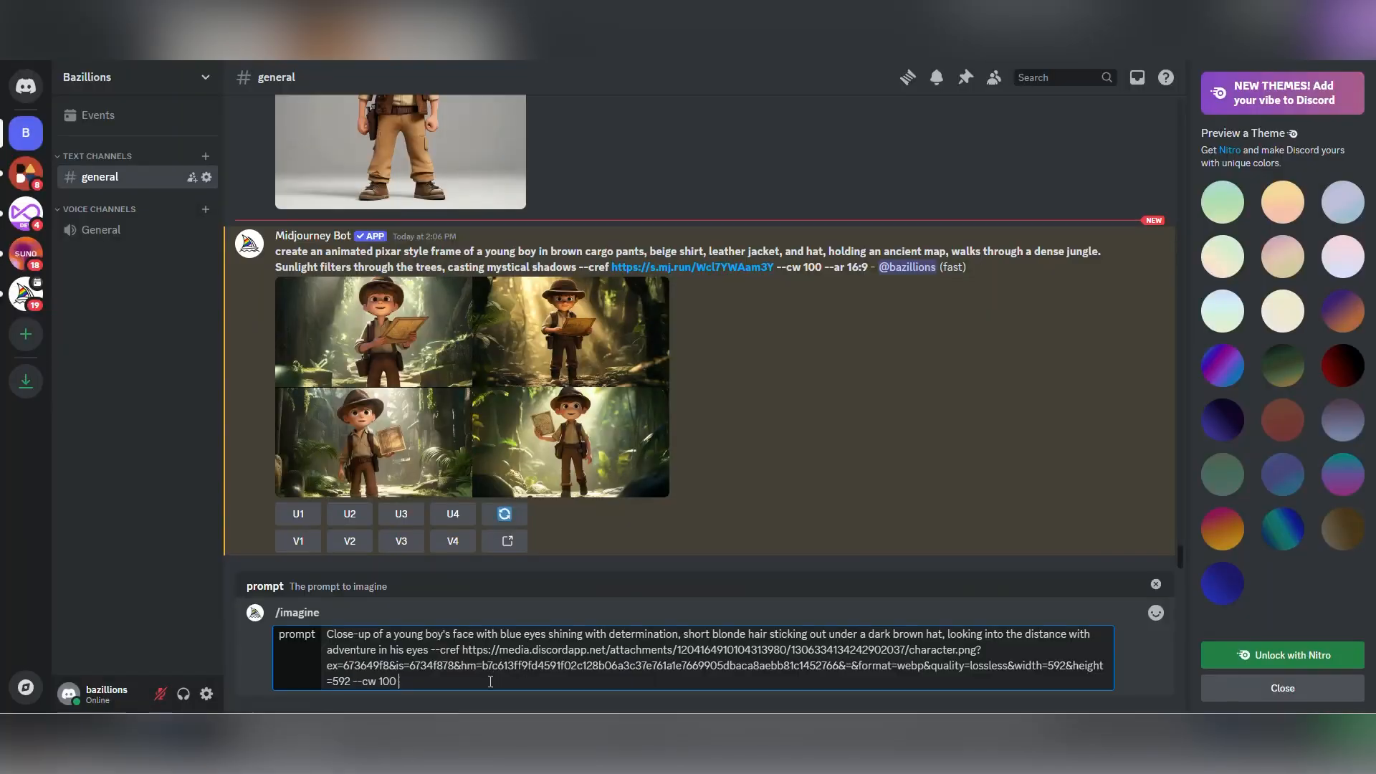
- Submit the boy's close-up face prompt, and prefix the torch-lit ancient temple prompt with "create an animated pixar style frame of" and submit it
{"action": "key", "text": "Return"}
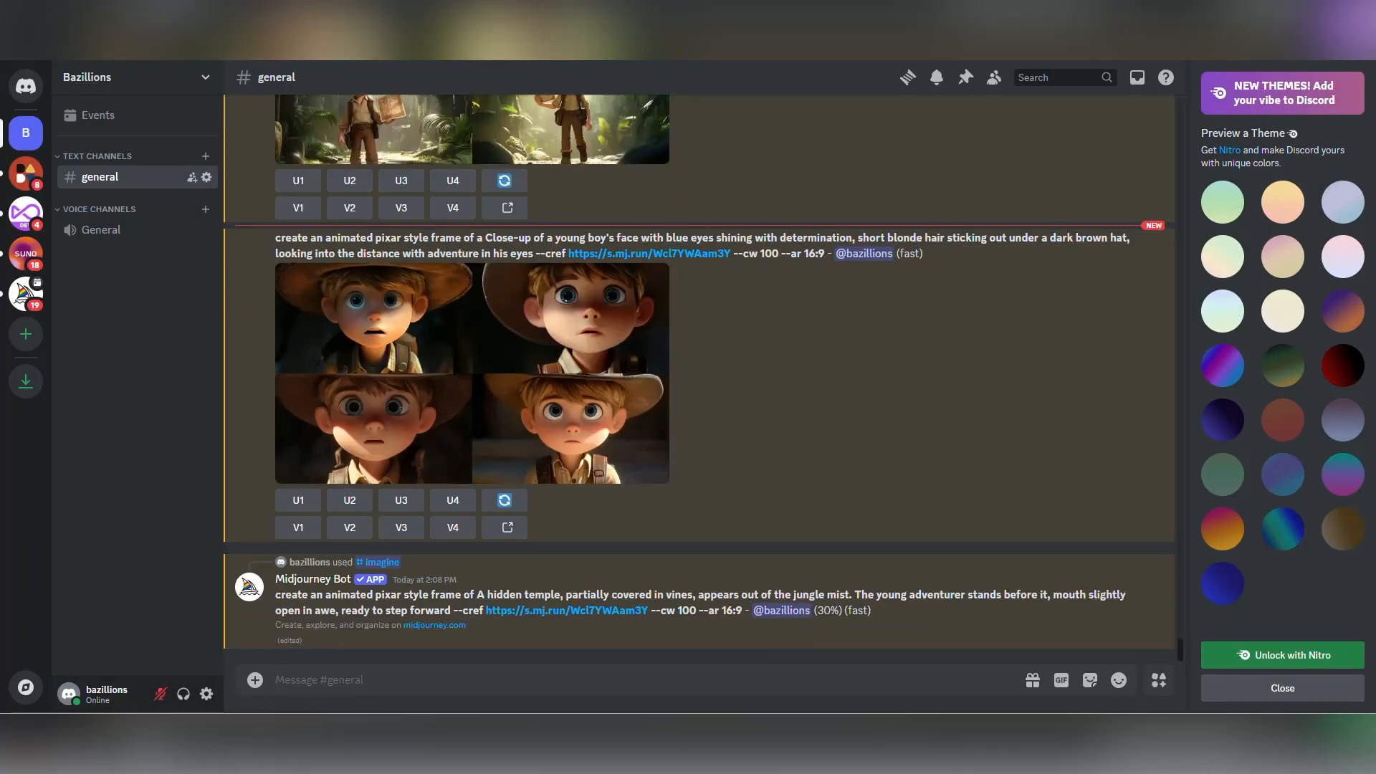
{"action": "type", "text": "/"}
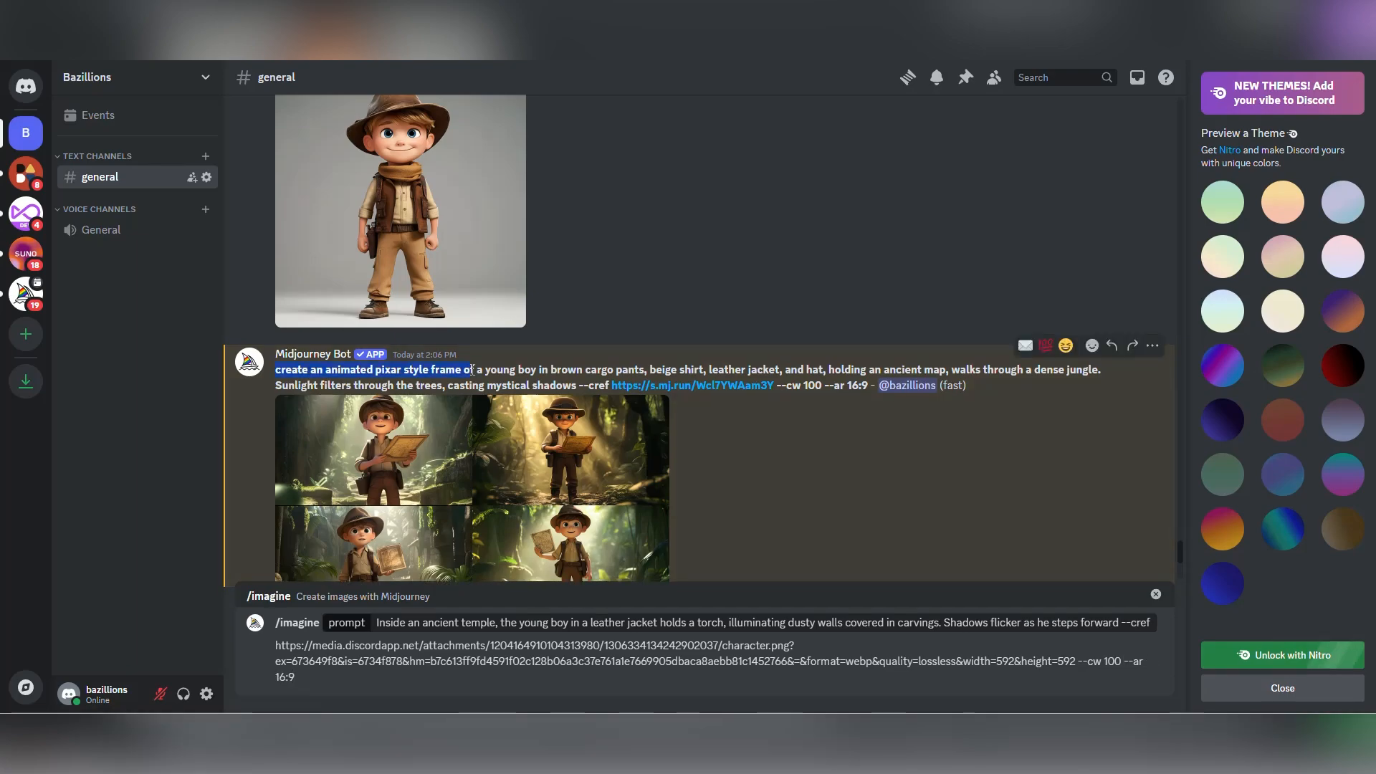
{"action": "type", "text": "create an animated pixar style frame of"}
{"action": "key", "text": "Return"}
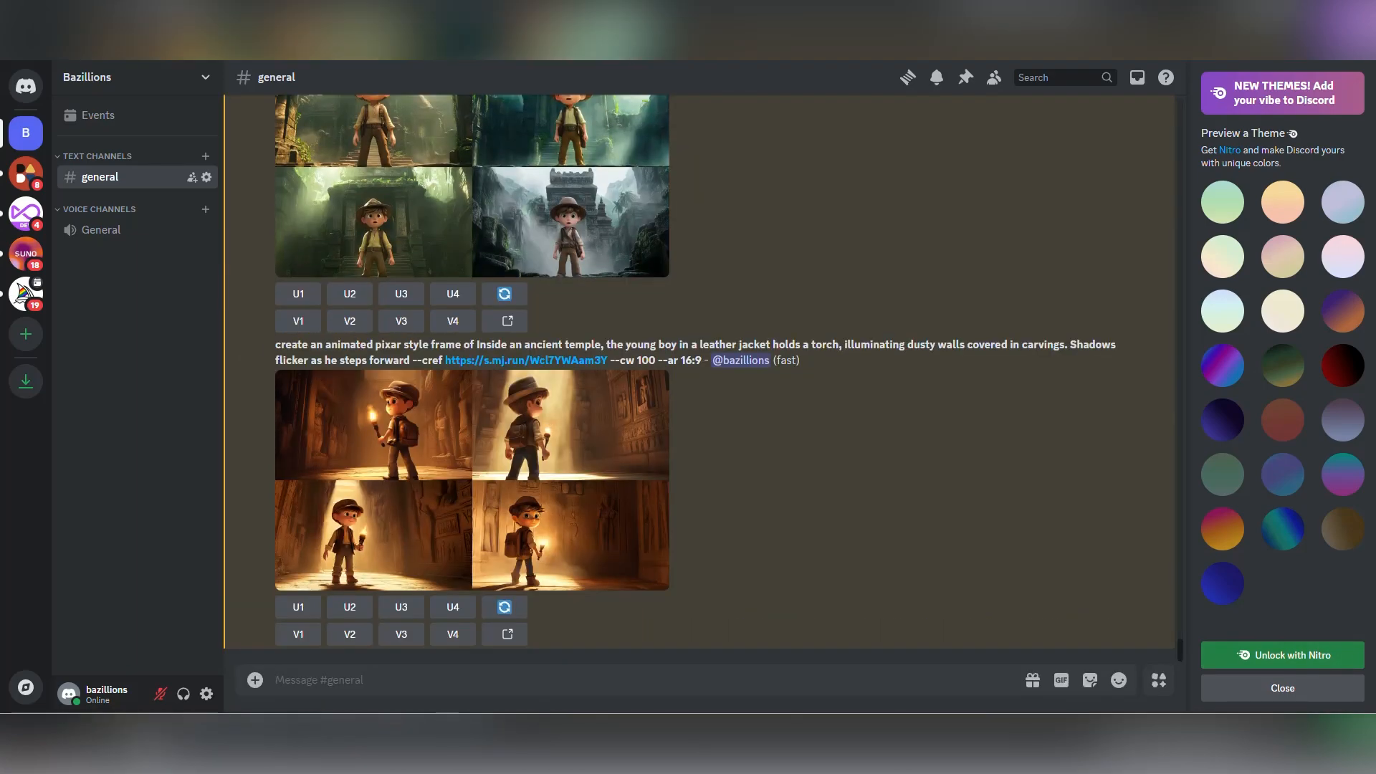
- Write an /imagine prompt for a close-up of the boy concentrating on a stone wall puzzle, with --cref, the character image's address and --cw 100 --ar 16:9
{"action": "type", "text": "/imagine"}
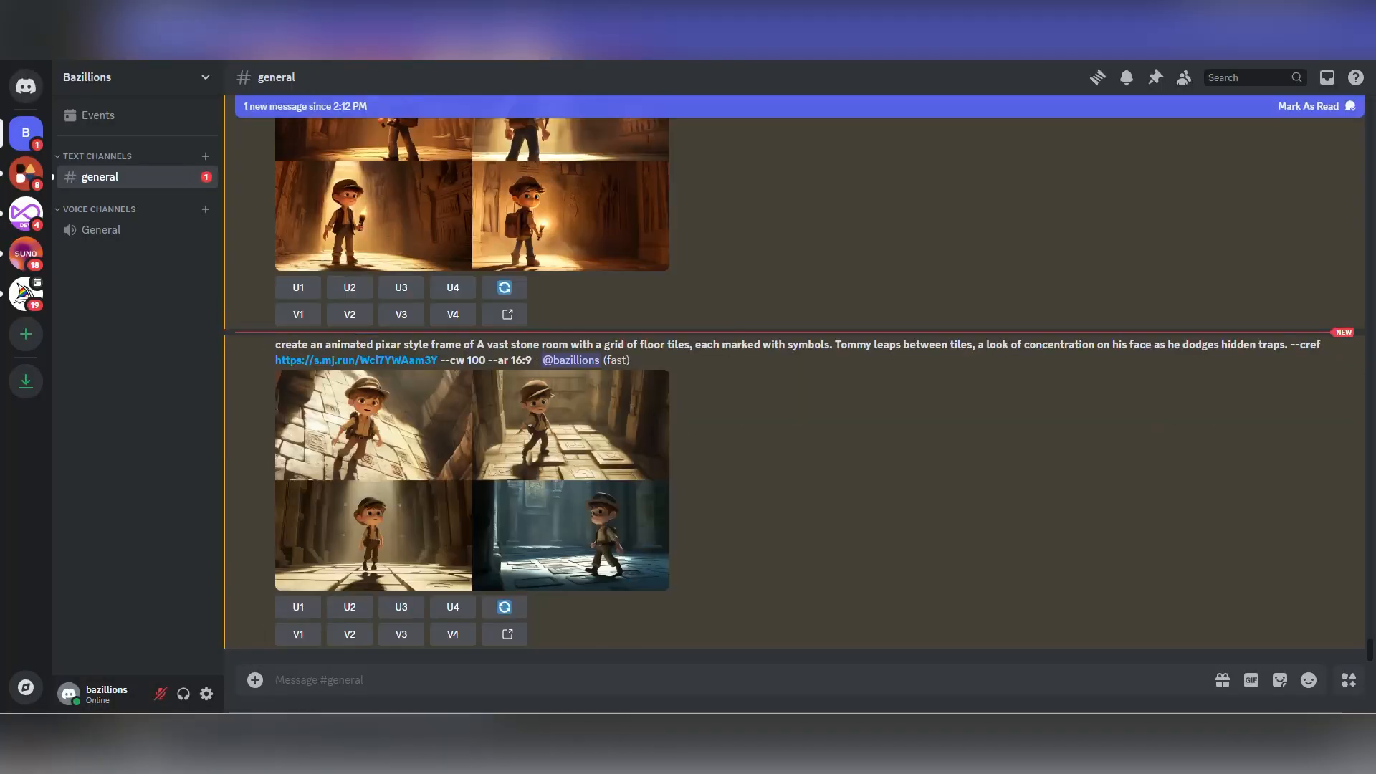
{"action": "type", "text": "/imagine prompt"}
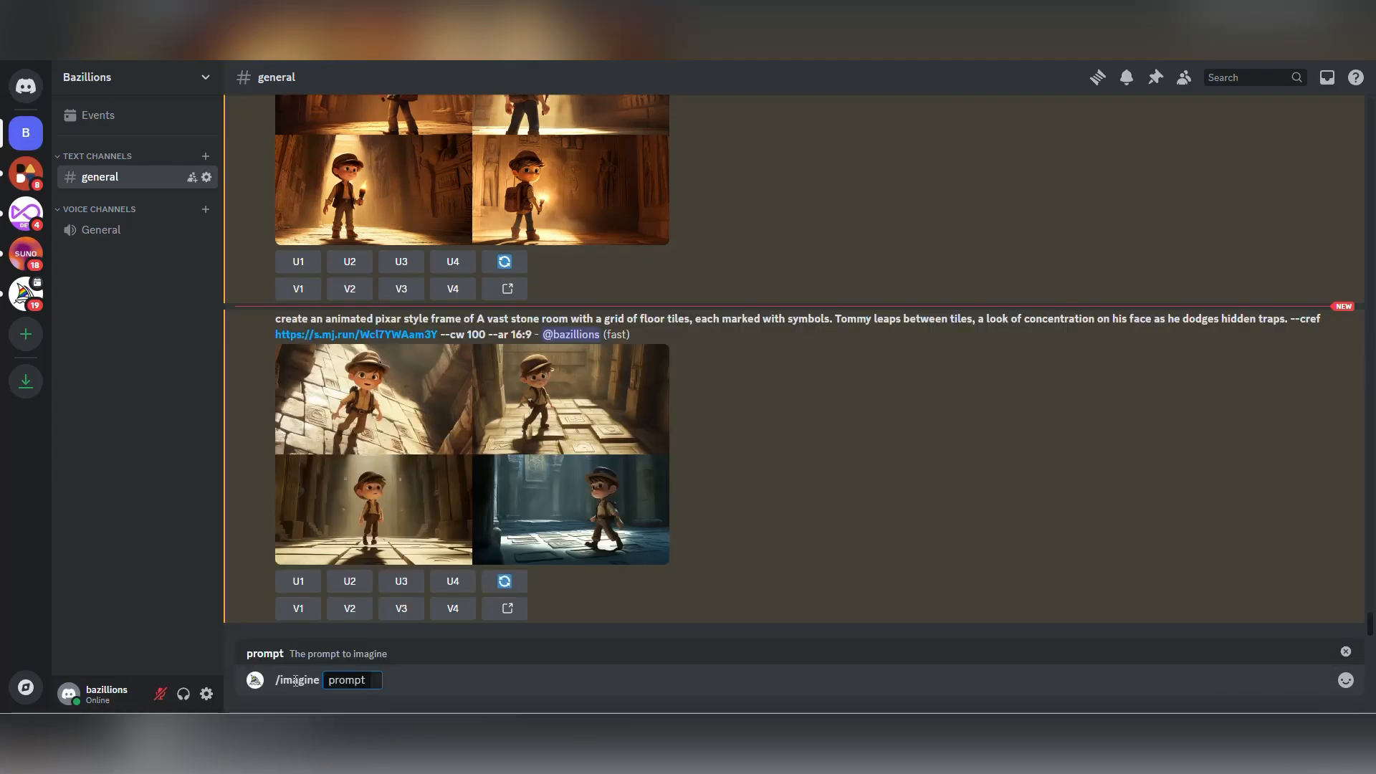
{"action": "type", "text": "A close-up of Tommy concentrating on a puzzle on a stone wall, his fingers hovering over ancient symbols as he thinks quickly."}
{"action": "scroll", "coordinate": [360, 399], "scroll_direction": "up", "scroll_amount": 5}
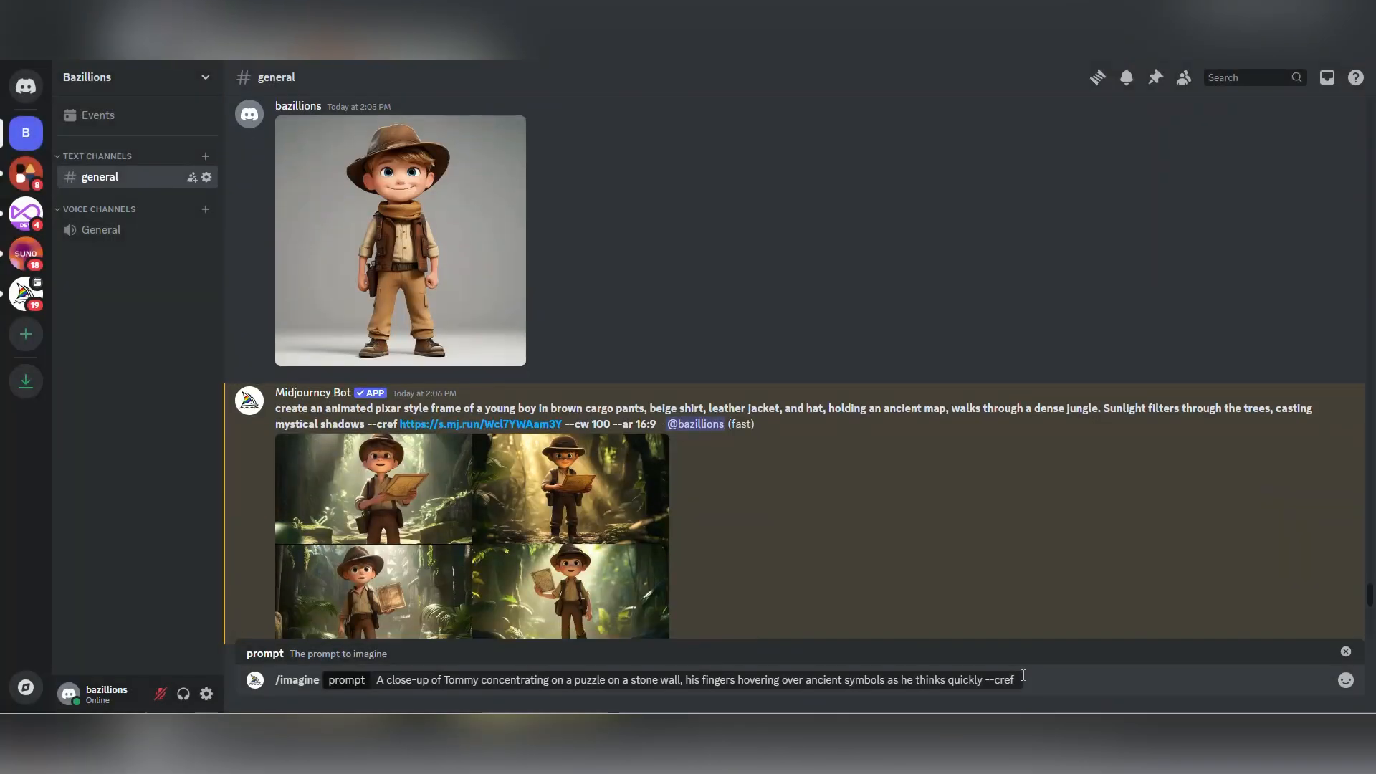
{"action": "key", "text": "ctrl+v"}
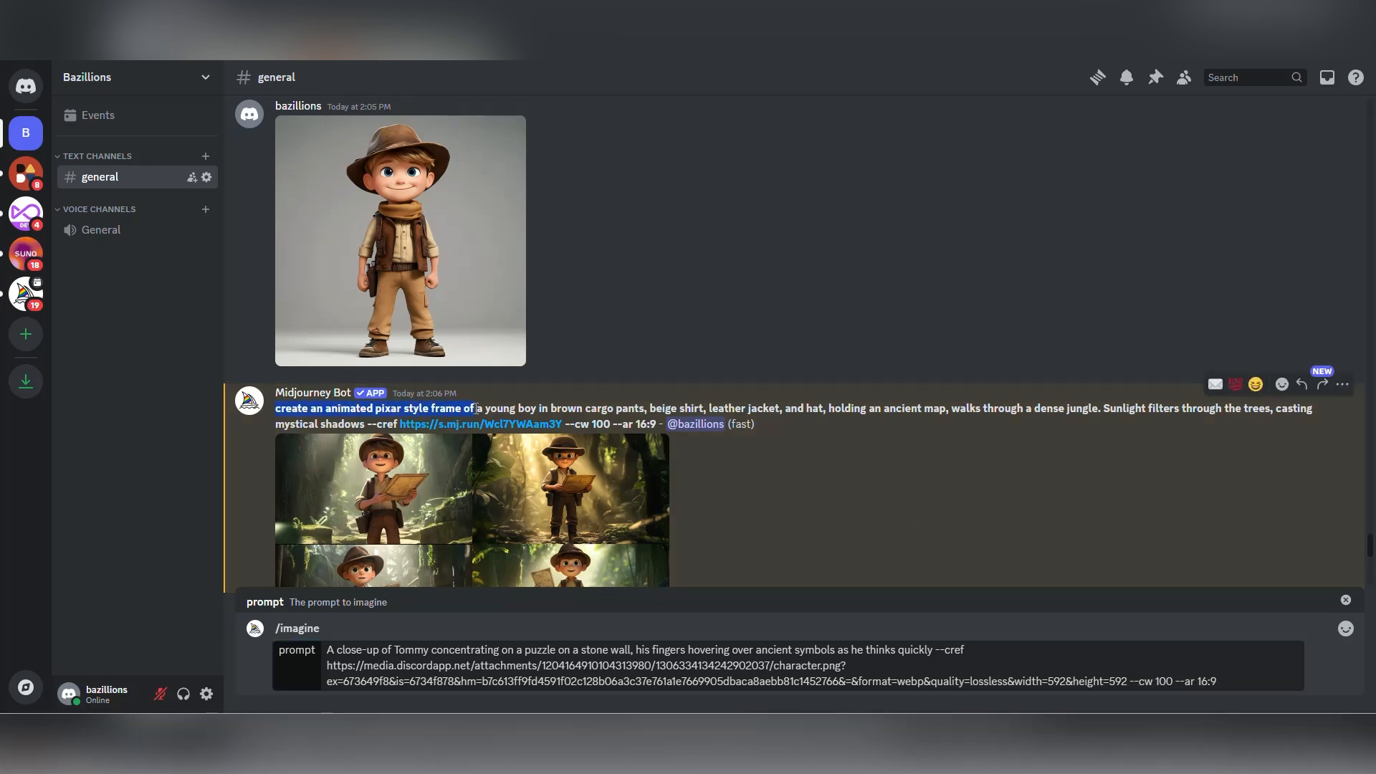
- Prefix the stone wall puzzle prompt with the copied words "create an animated pixar style frame of" and submit it
{"action": "key", "text": "ctrl+c"}
{"action": "left_click", "coordinate": [328, 650]}
{"action": "key", "text": "ctrl+v"}
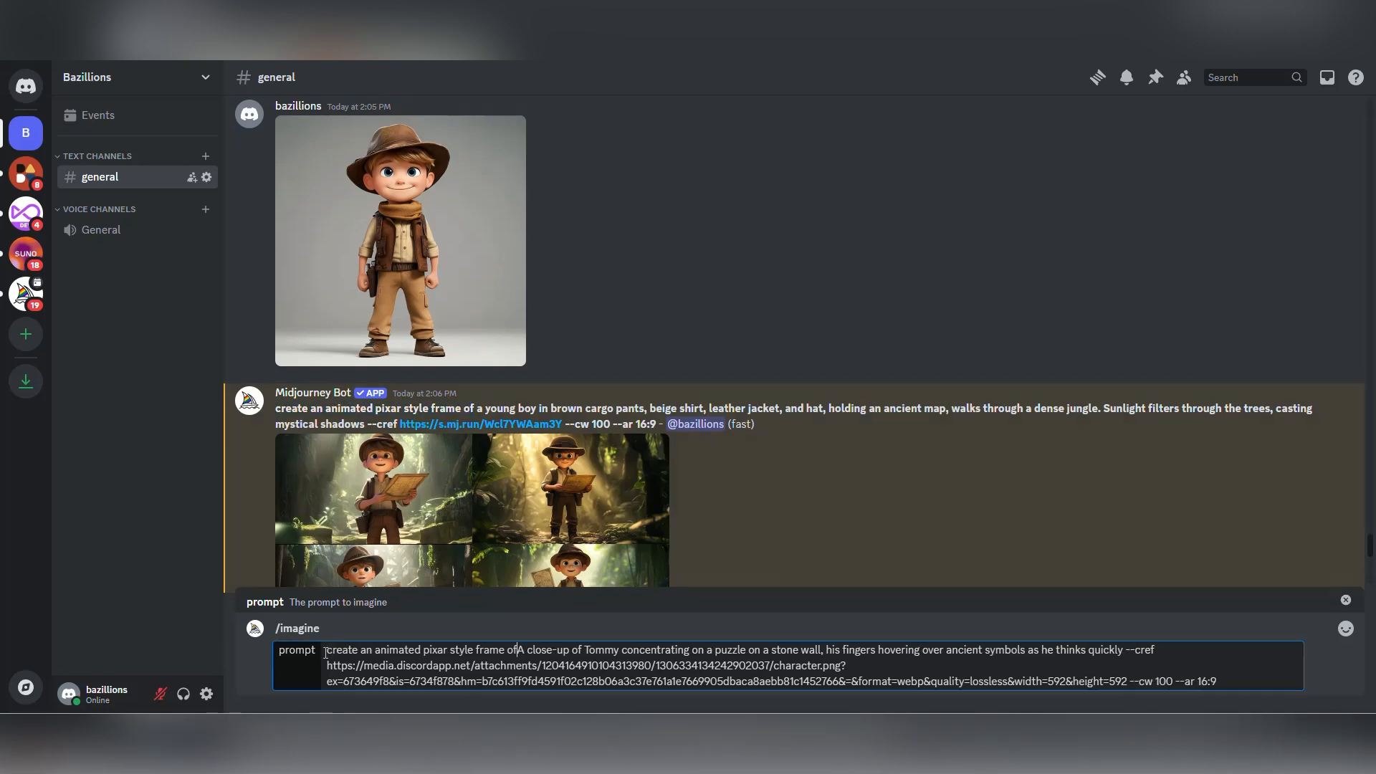
{"action": "key", "text": "Return"}
- Start an /imagine prompt for the boy reaching for a glowing golden tiger idol on a stone pedestal, ending with --cref
{"action": "type", "text": "/"}
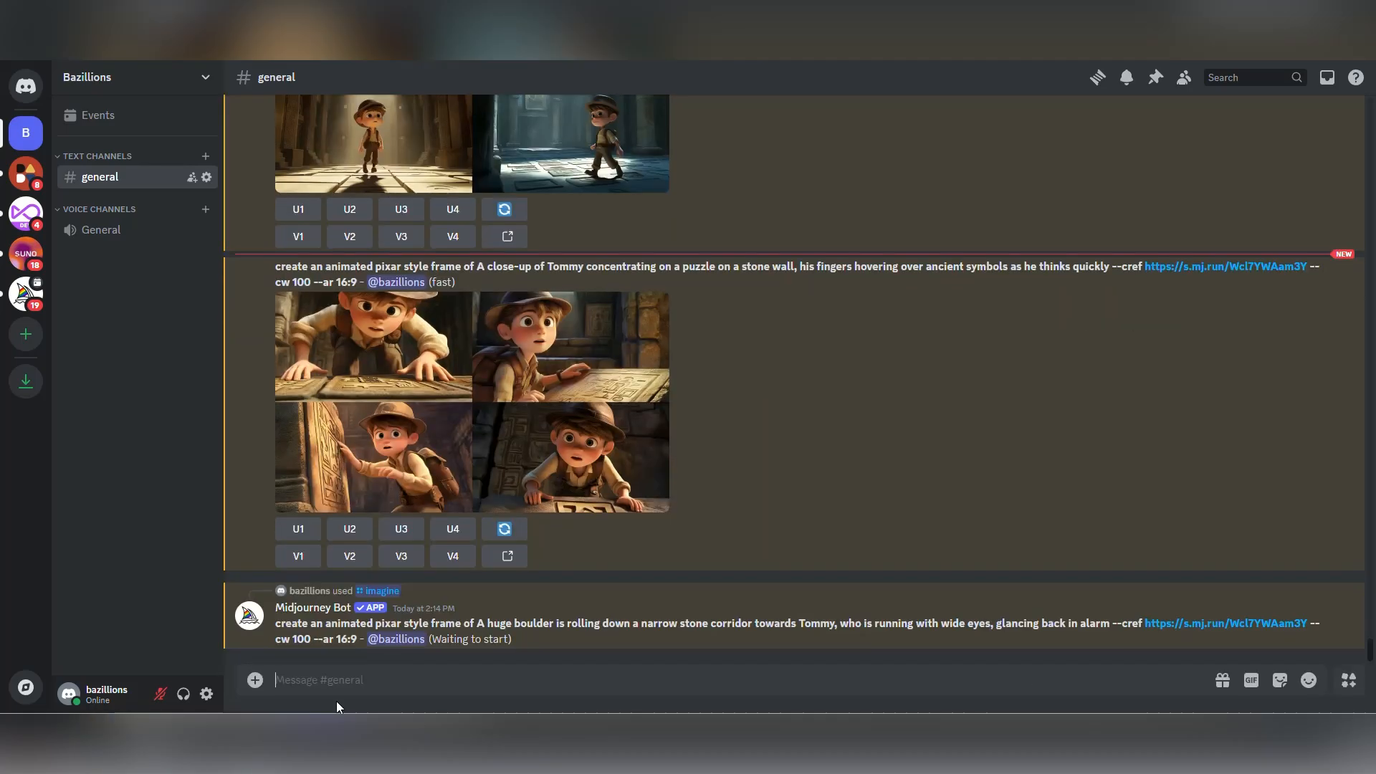
{"action": "key", "text": "Return"}
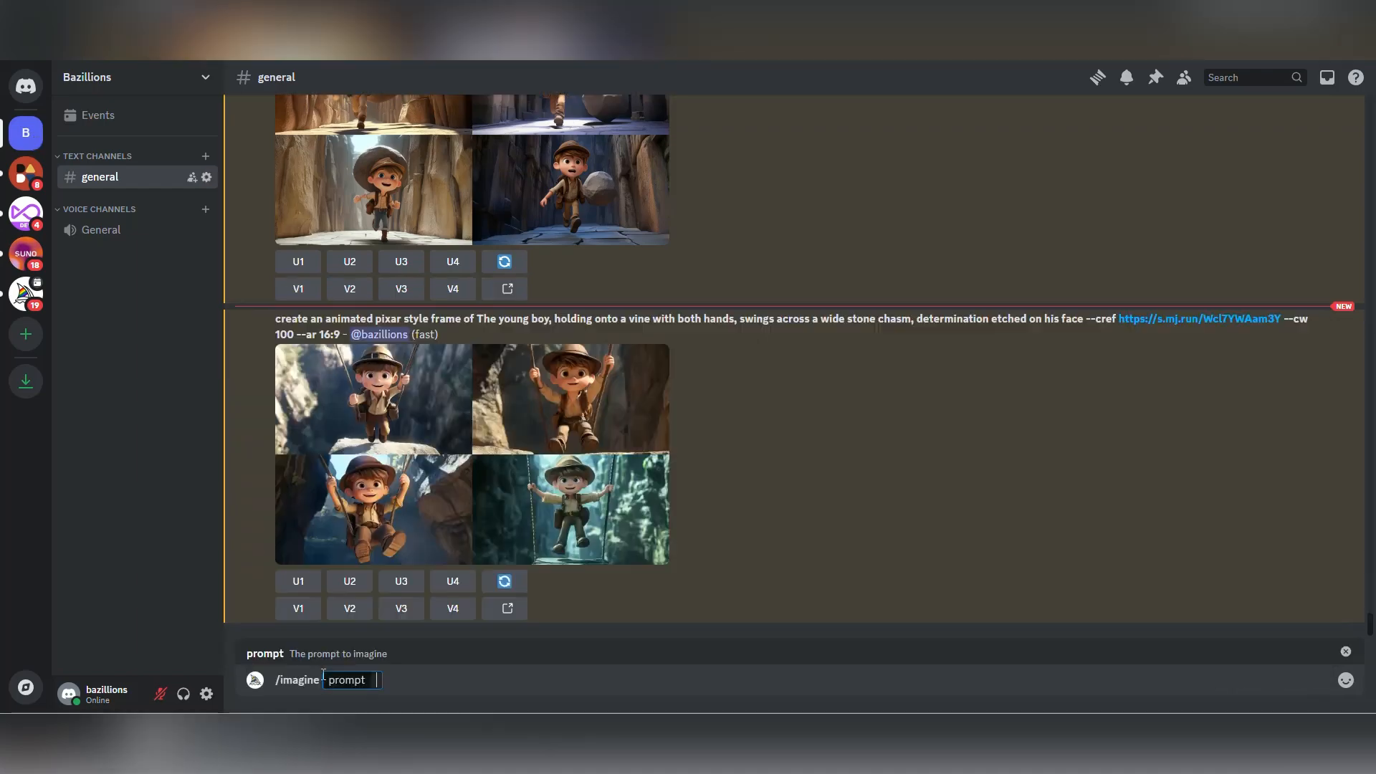
{"action": "key", "text": "ctrl+v"}
{"action": "type", "text": "--cref"}
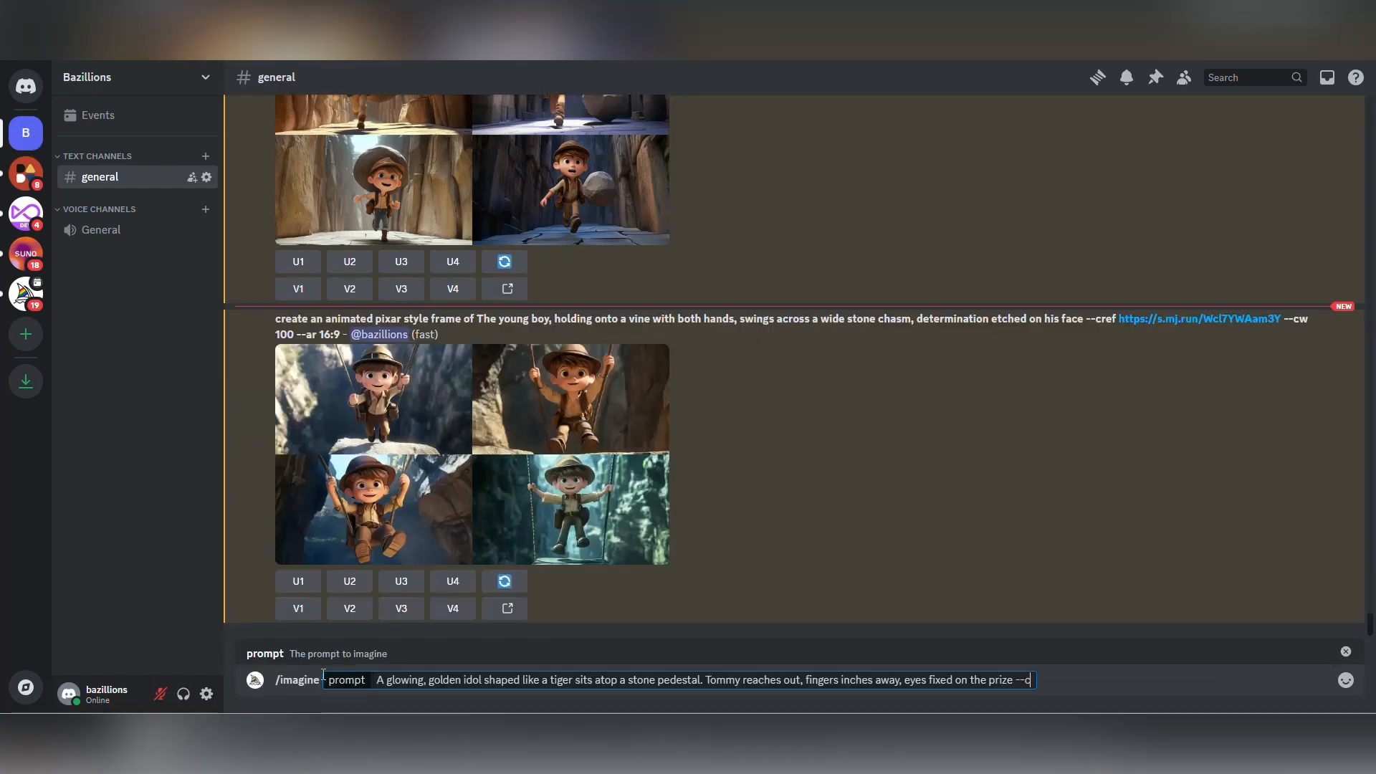
- Copy the posted character image's address into the tiger idol prompt after --cref and append --cw 100 --ar 16:9
{"action": "scroll", "coordinate": [548, 385], "scroll_direction": "up", "scroll_amount": 10}
{"action": "left_click", "coordinate": [483, 419]}
{"action": "right_click", "coordinate": [637, 383]}
{"action": "left_click", "coordinate": [688, 454]}
{"action": "key", "text": "Escape"}
{"action": "key", "text": "ctrl+v"}
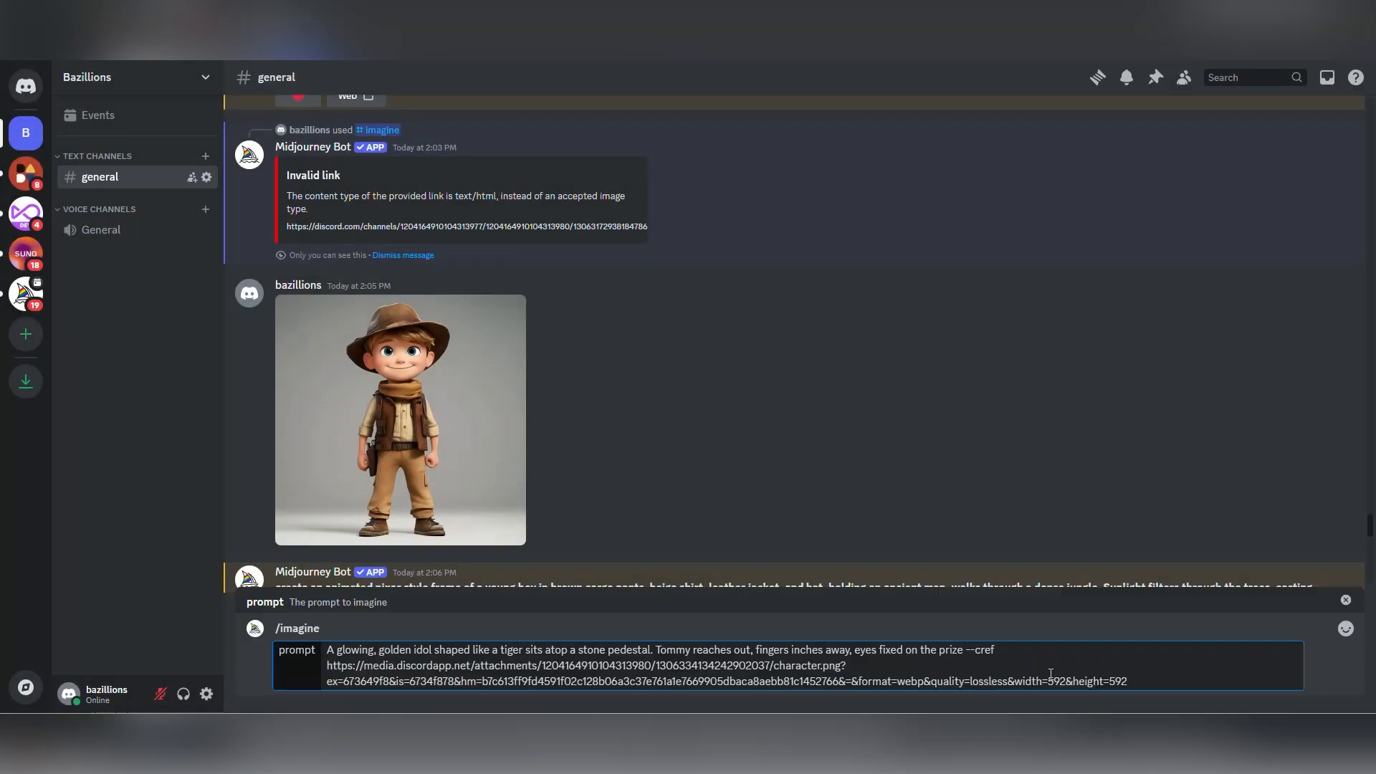
{"action": "type", "text": "--cw 100 --ar 16:9"}
- Add the copied phrase "create an animated pixar style frame of" at the start of the tiger idol prompt and submit it
{"action": "scroll", "coordinate": [294, 297], "scroll_direction": "down", "scroll_amount": 4}
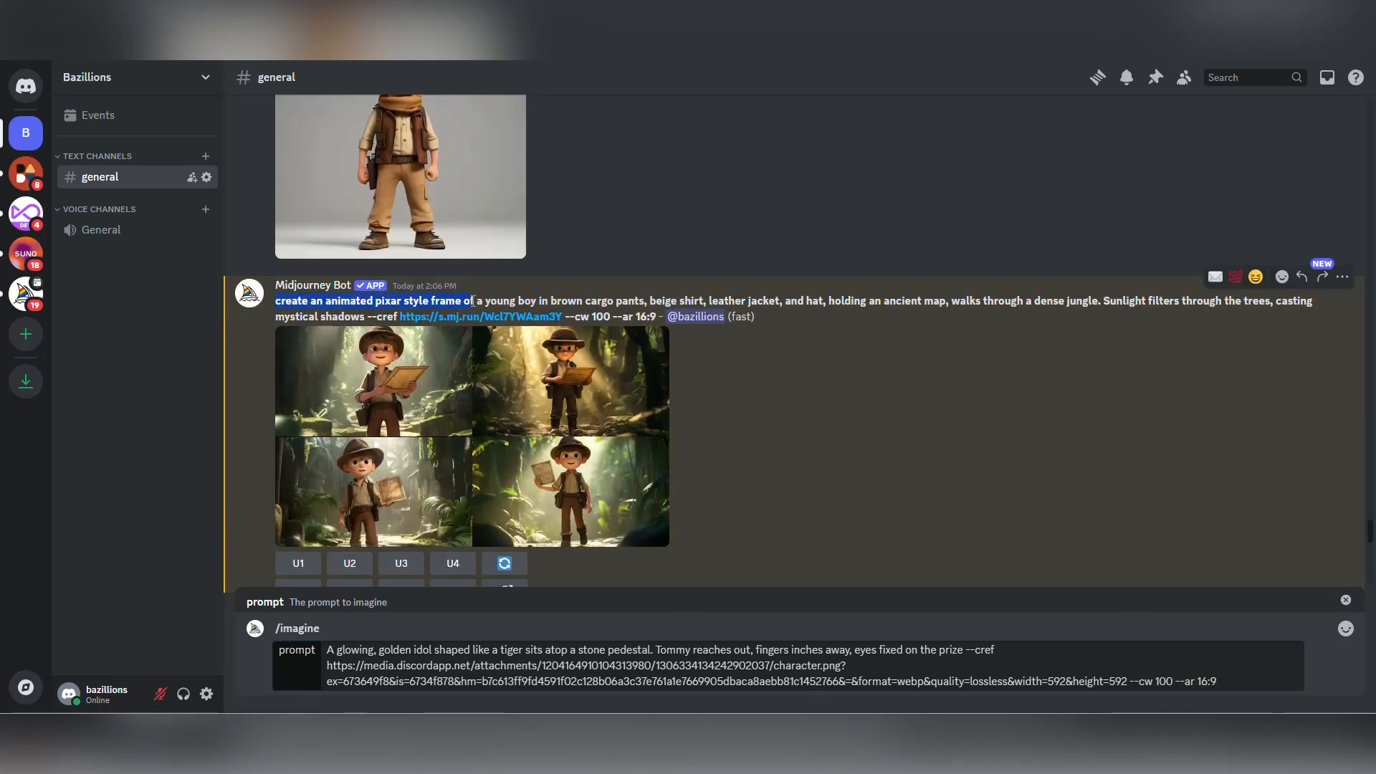
{"action": "key", "text": "ctrl+c"}
{"action": "key", "text": "ctrl+v"}
{"action": "key", "text": "Return"}
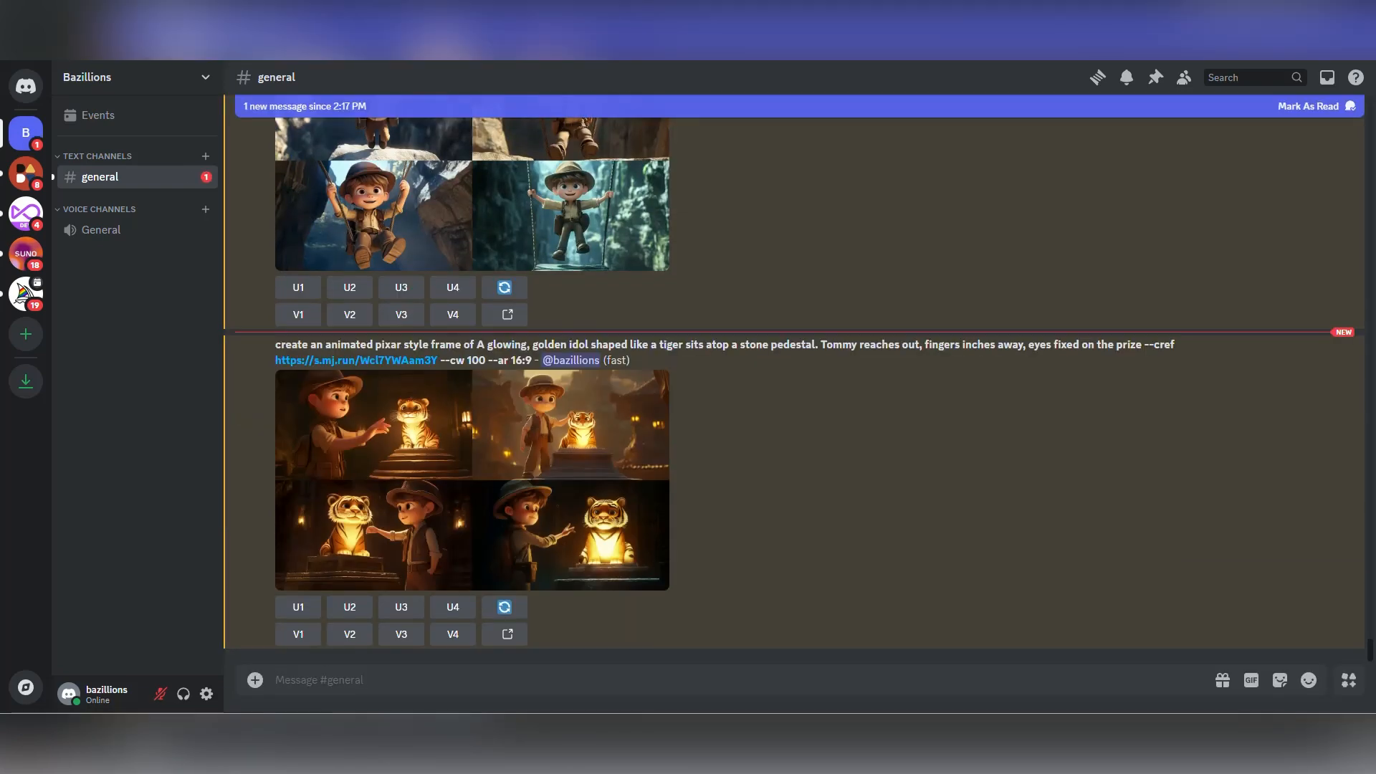
- Start an /imagine prompt for a mysterious rival figure watching the boy from the shadows with a glint of menace, ending with --cref
{"action": "left_click", "coordinate": [308, 678]}
{"action": "type", "text": "/im"}
{"action": "key", "text": "Return"}
{"action": "key", "text": "ctrl+v"}
{"action": "type", "text": "--"}
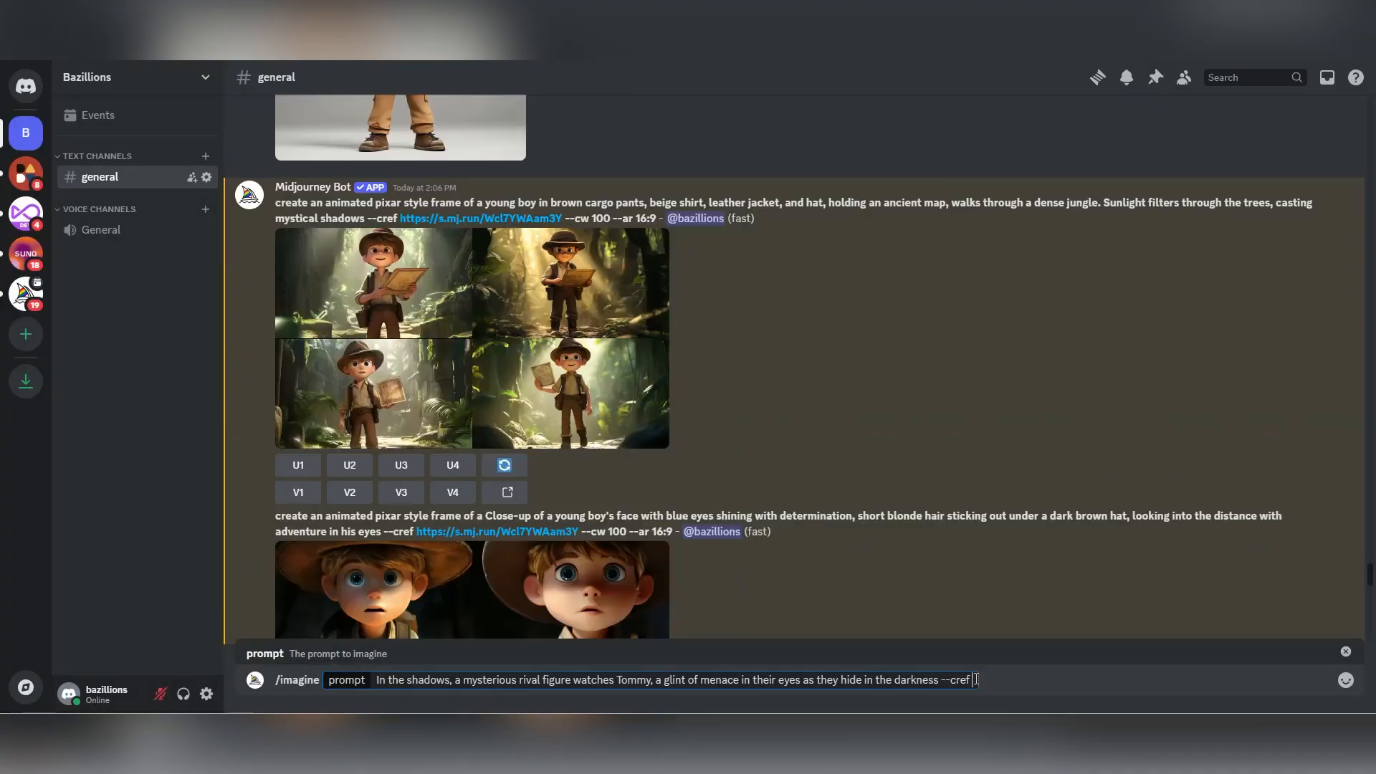
- Complete the rival prompt with the character image's address, --cw 100 --ar 16:9 and the "create an animated pixar style frame of" prefix, and submit it
{"action": "key", "text": "ctrl+v"}
{"action": "type", "text": "--cw 100 --ar 16:9"}
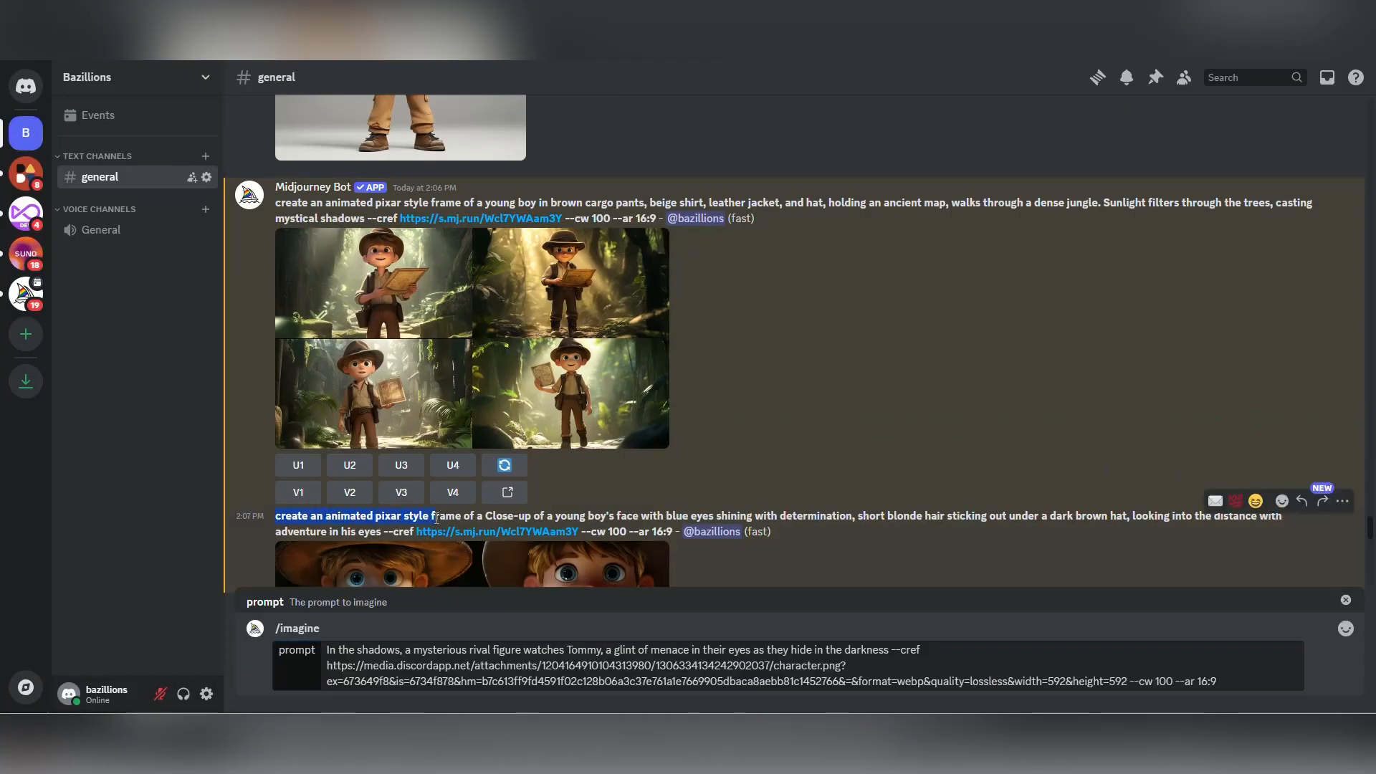
{"action": "left_click_drag", "start_coordinate": [437, 518], "coordinate": [484, 517]}
{"action": "key", "text": "ctrl+c"}
{"action": "left_click", "coordinate": [326, 651]}
{"action": "key", "text": "ctrl+v"}
{"action": "key", "text": "Return"}
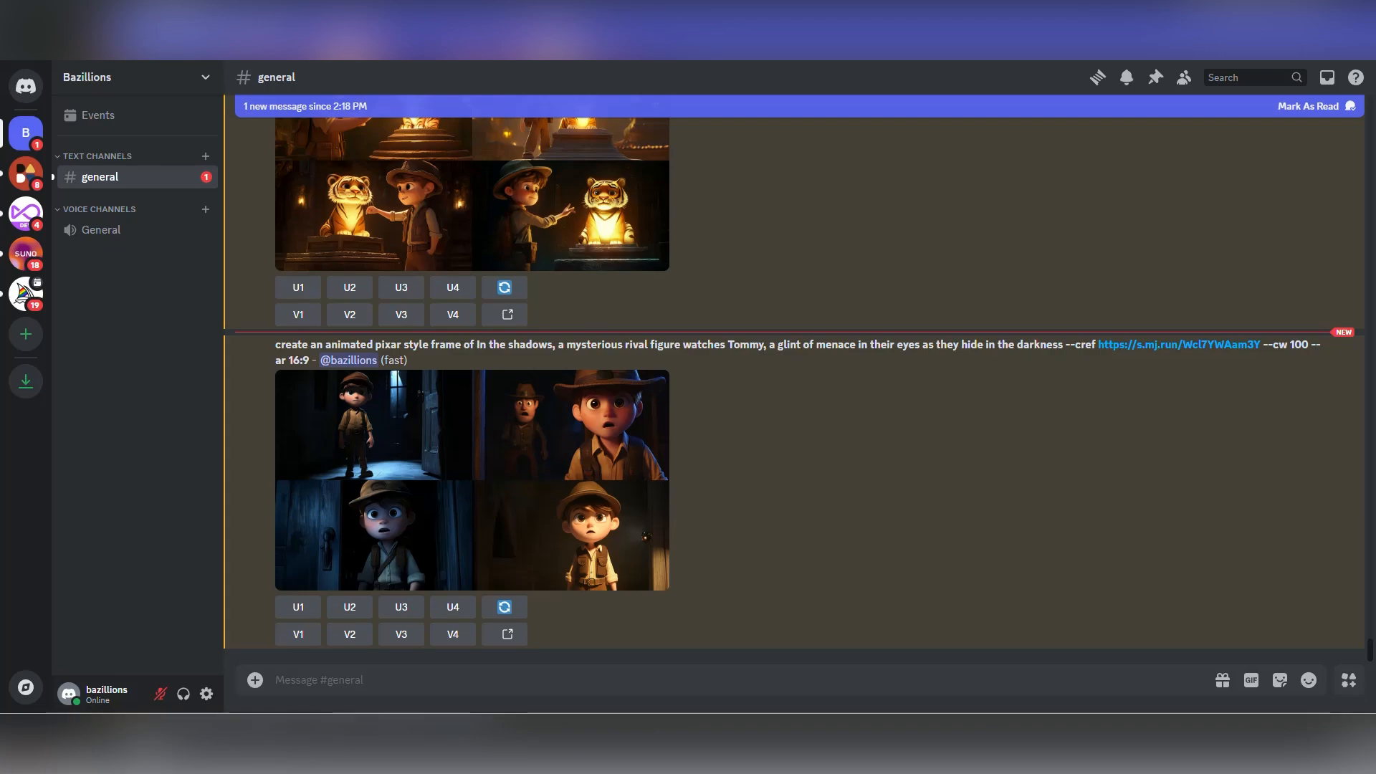
- Start an /imagine prompt for the boy standing face-to-face with a menacing rival, ready for a final showdown, ending with --cref
{"action": "left_click", "coordinate": [296, 676]}
{"action": "type", "text": "/imagine"}
{"action": "key", "text": "Return"}
{"action": "key", "text": "ctrl+v"}
{"action": "type", "text": "--c"}
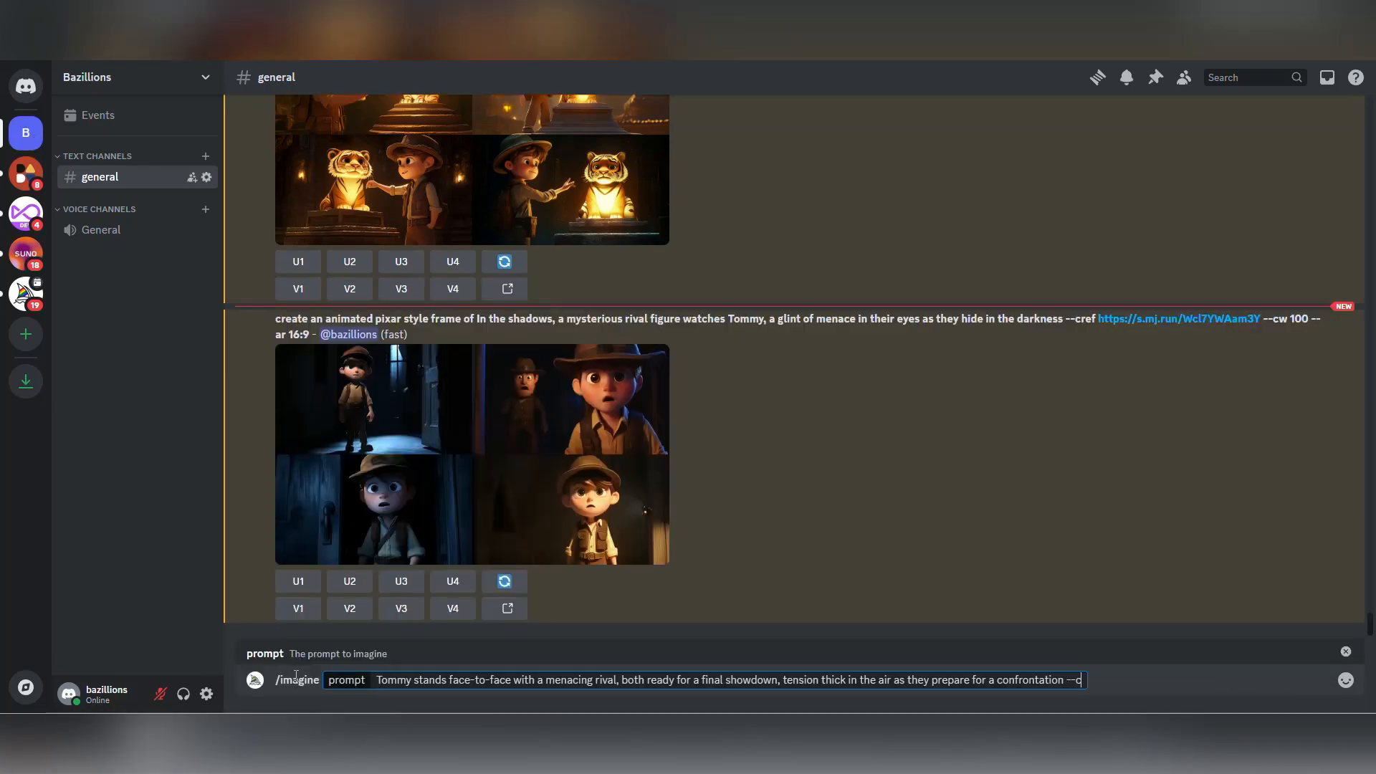
{"action": "type", "text": "ref"}
- Add the posted character image's address after --cref in the showdown prompt, followed by the --cw parameter
{"action": "scroll", "coordinate": [531, 403], "scroll_direction": "up", "scroll_amount": 20}
{"action": "left_click", "coordinate": [482, 421]}
{"action": "left_click", "coordinate": [1074, 676]}
{"action": "key", "text": "ctrl+v"}
{"action": "type", "text": "--cw"}
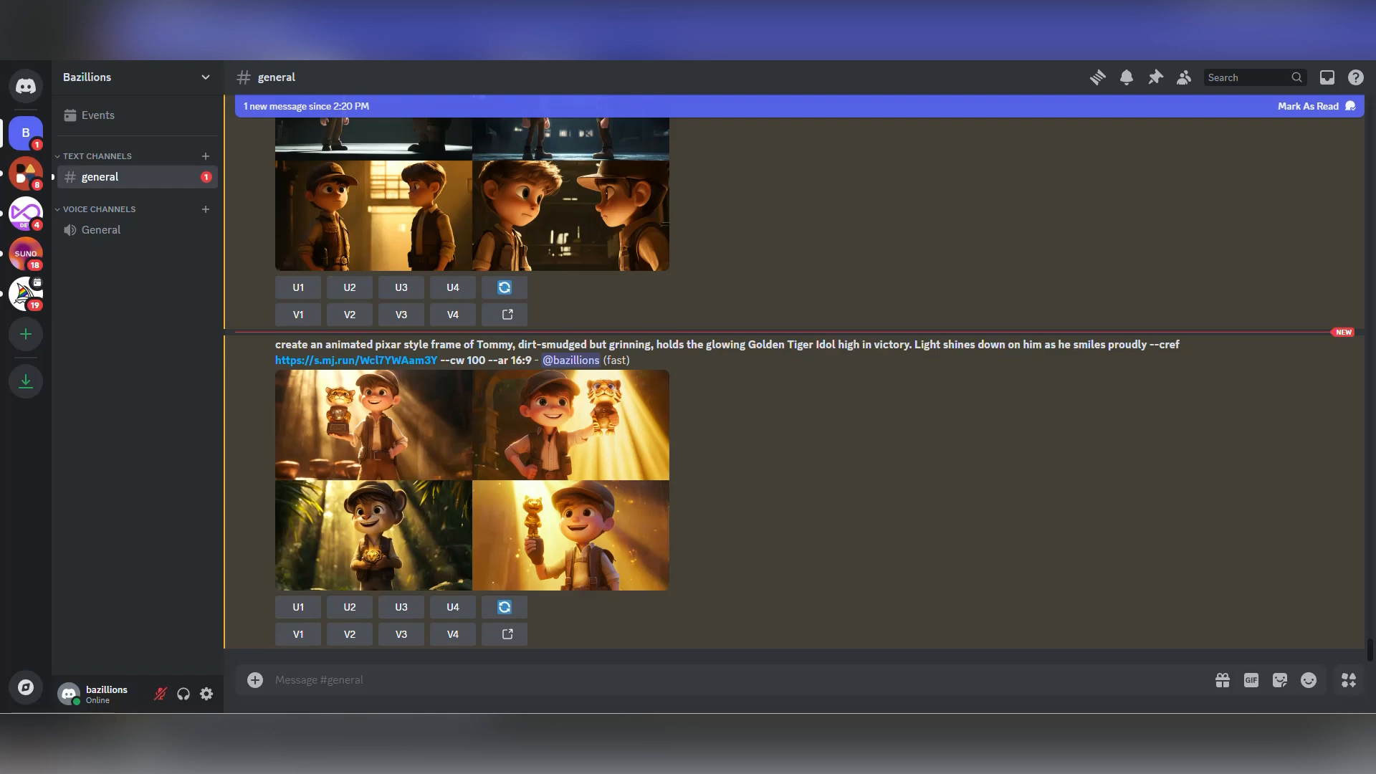
- Generate a title screen reading 'The Young Adventurer: The Lost Temple' in golden, ancient-style text against a jungle-themed background
{"action": "type", "text": "/imagine"}
{"action": "key", "text": "Tab"}
{"action": "key", "text": "ctrl+v"}
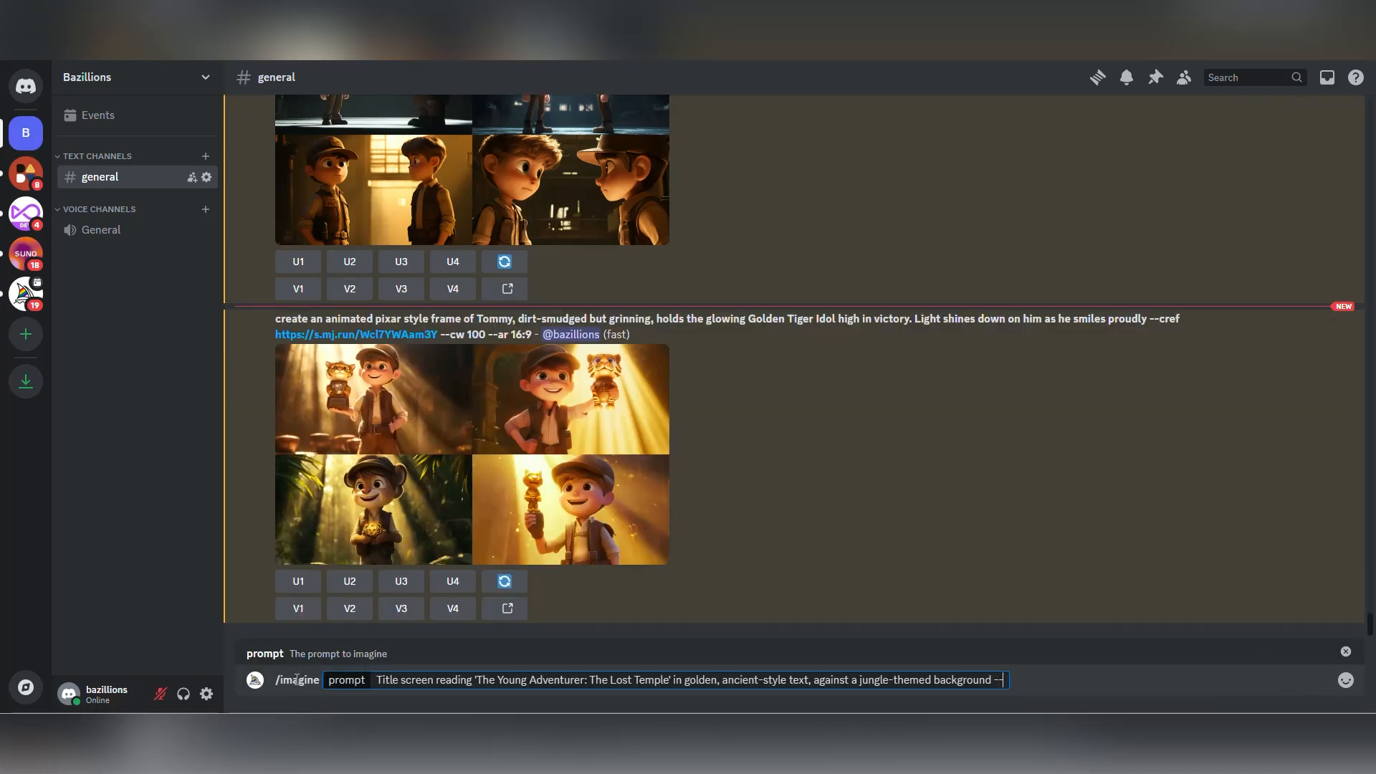
{"action": "key", "text": "Return"}
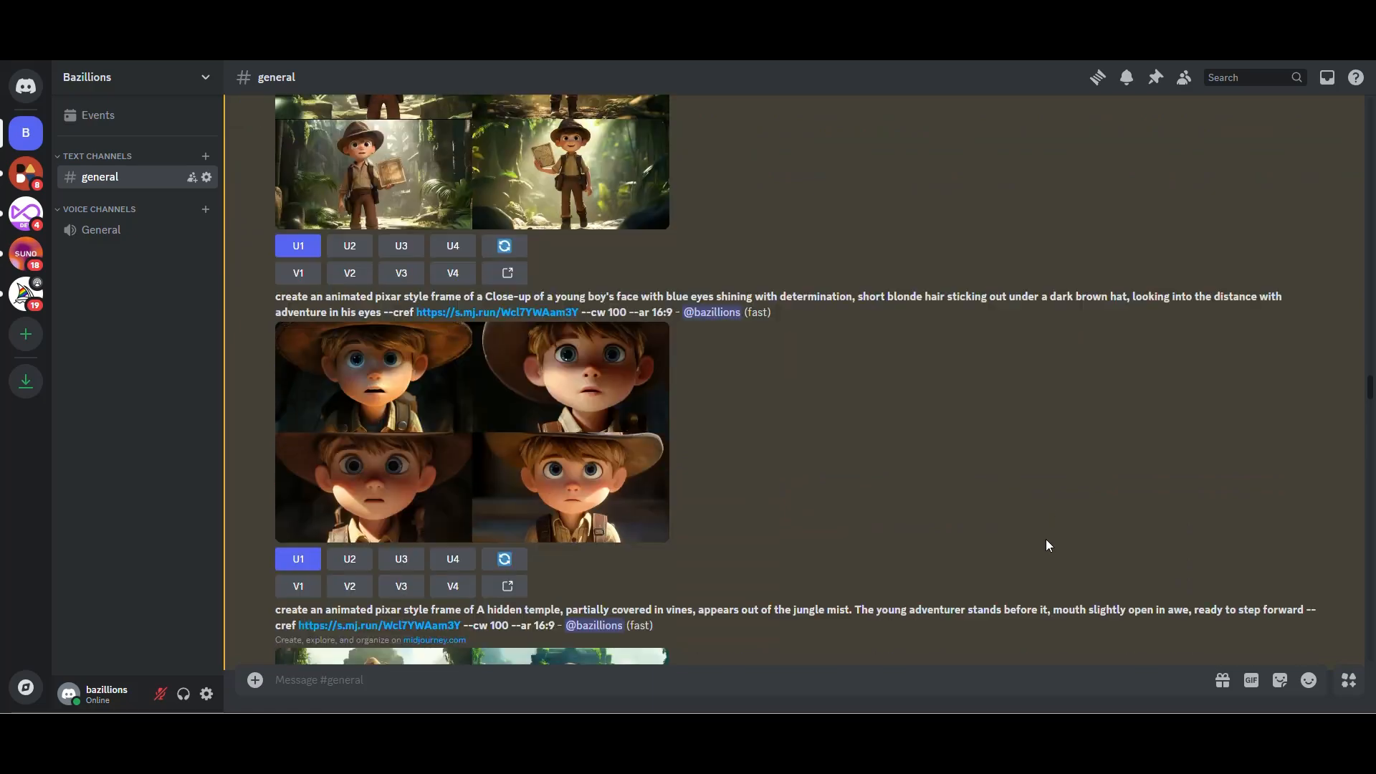
- Review the generated image grids and strong variations for each trailer scene, checking which images were picked for upscaling
{"action": "scroll", "coordinate": [1047, 545], "scroll_direction": "down", "scroll_amount": 15}
{"action": "scroll", "coordinate": [1046, 546], "scroll_direction": "down", "scroll_amount": 15}
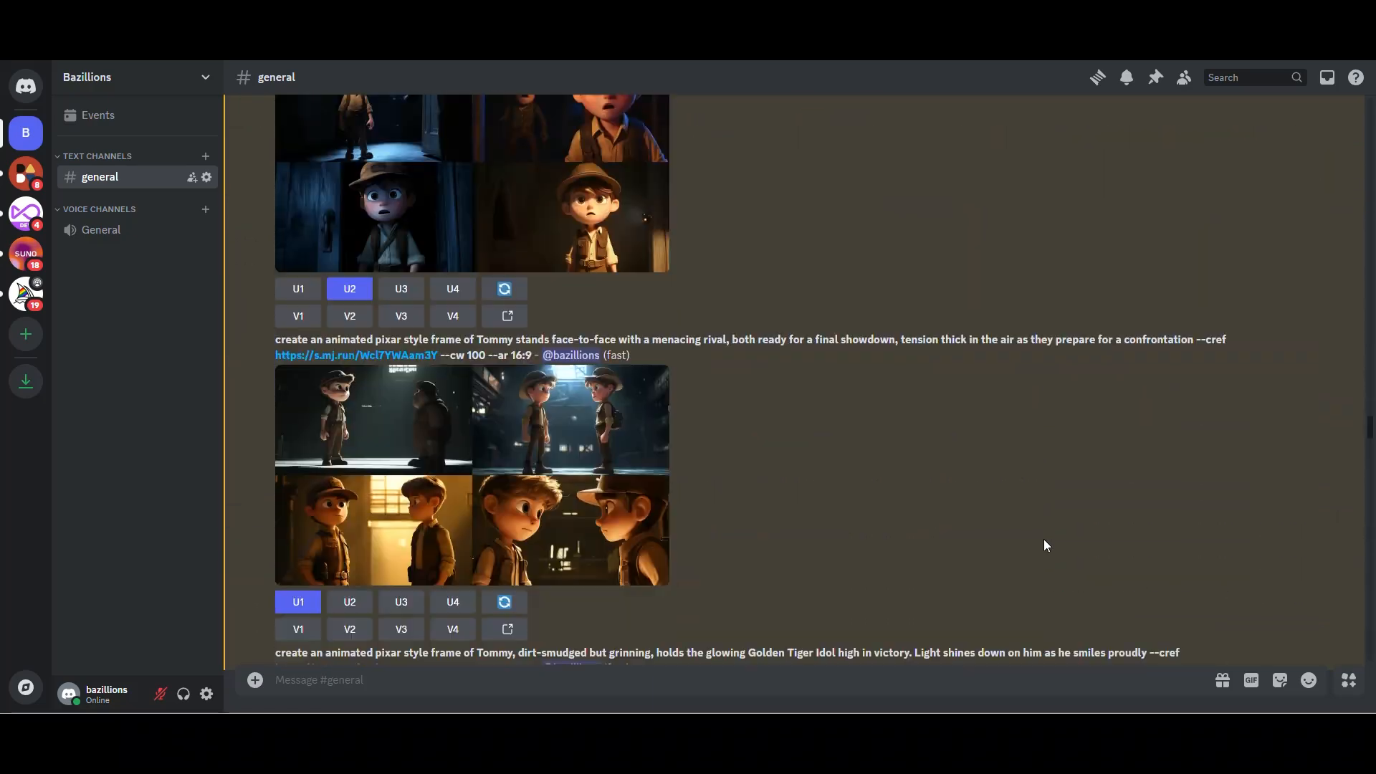
{"action": "scroll", "coordinate": [1044, 541], "scroll_direction": "down", "scroll_amount": 15}
{"action": "scroll", "coordinate": [1044, 543], "scroll_direction": "down", "scroll_amount": 15}
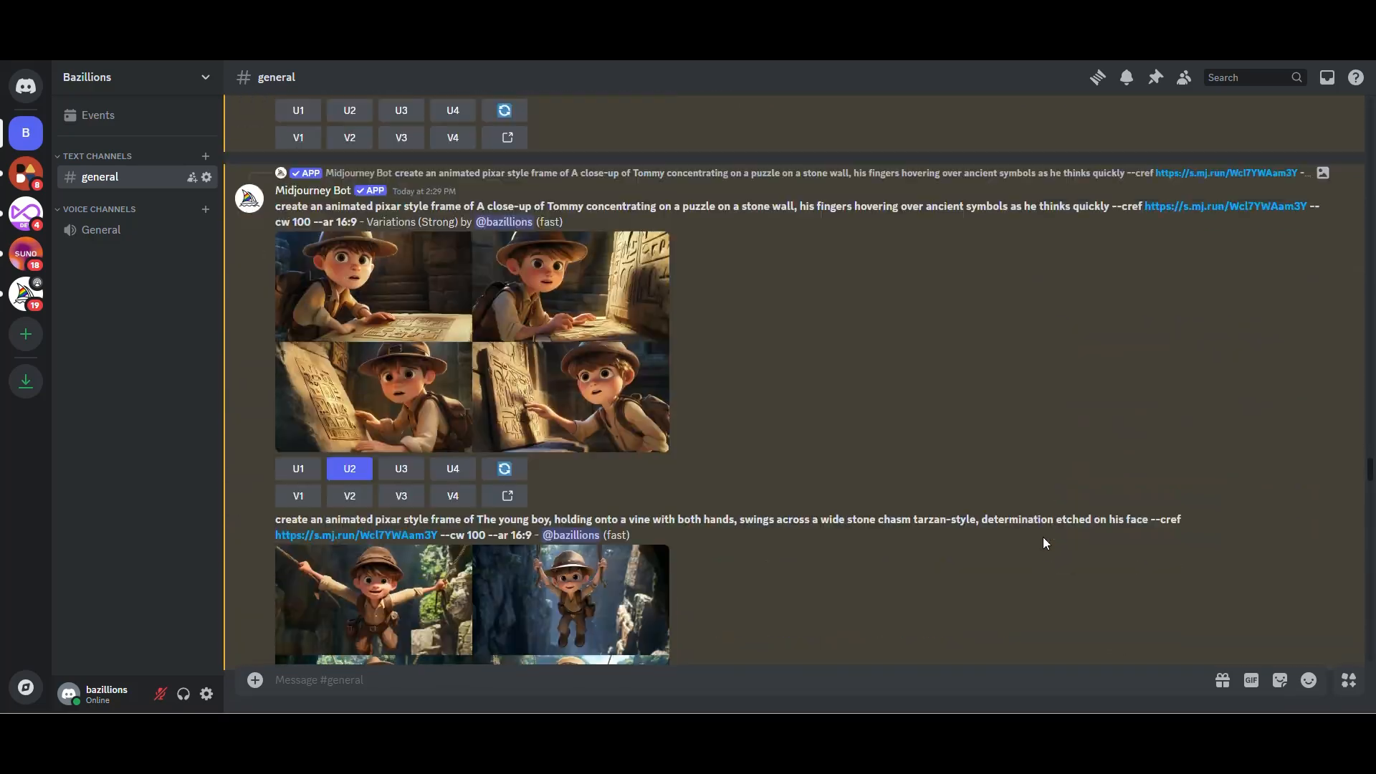
{"action": "scroll", "coordinate": [1043, 543], "scroll_direction": "down", "scroll_amount": 15}
{"action": "scroll", "coordinate": [1043, 543], "scroll_direction": "down", "scroll_amount": 15}
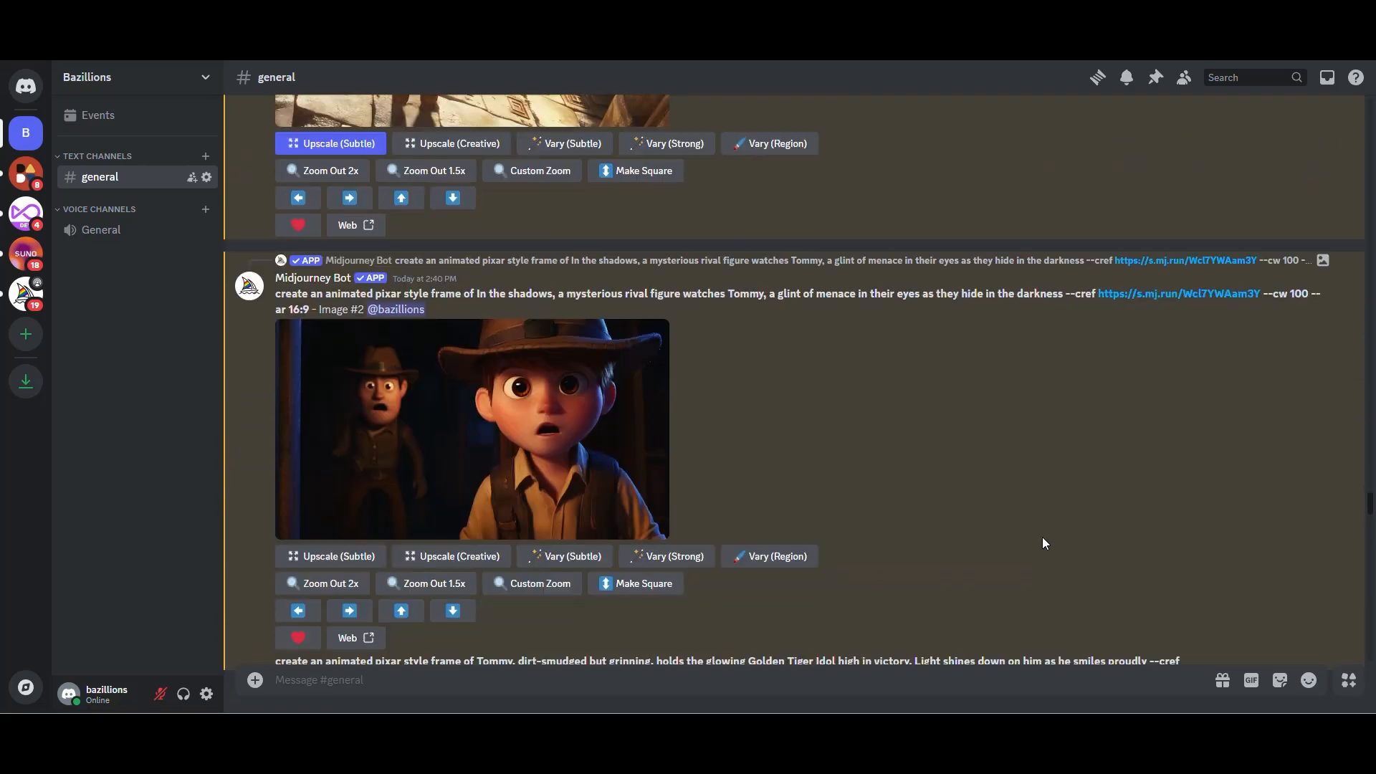
- Examine the selected single images, region variations and subtle upscales of the trailer scenes through to the latest results
{"action": "scroll", "coordinate": [1043, 539], "scroll_direction": "down", "scroll_amount": 10}
{"action": "scroll", "coordinate": [1043, 541], "scroll_direction": "down", "scroll_amount": 10}
{"action": "scroll", "coordinate": [1042, 543], "scroll_direction": "down", "scroll_amount": 10}
{"action": "scroll", "coordinate": [1044, 544], "scroll_direction": "down", "scroll_amount": 10}
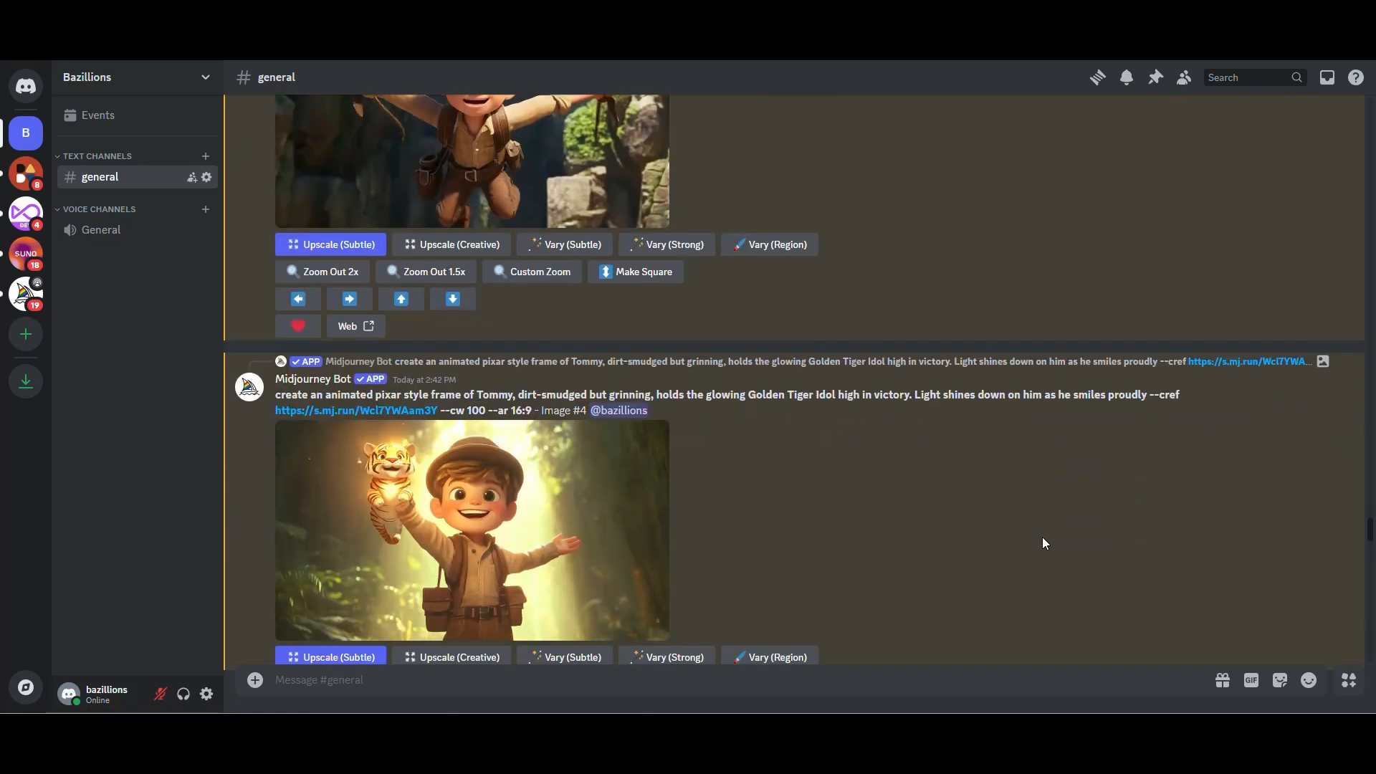
{"action": "scroll", "coordinate": [1044, 544], "scroll_direction": "down", "scroll_amount": 10}
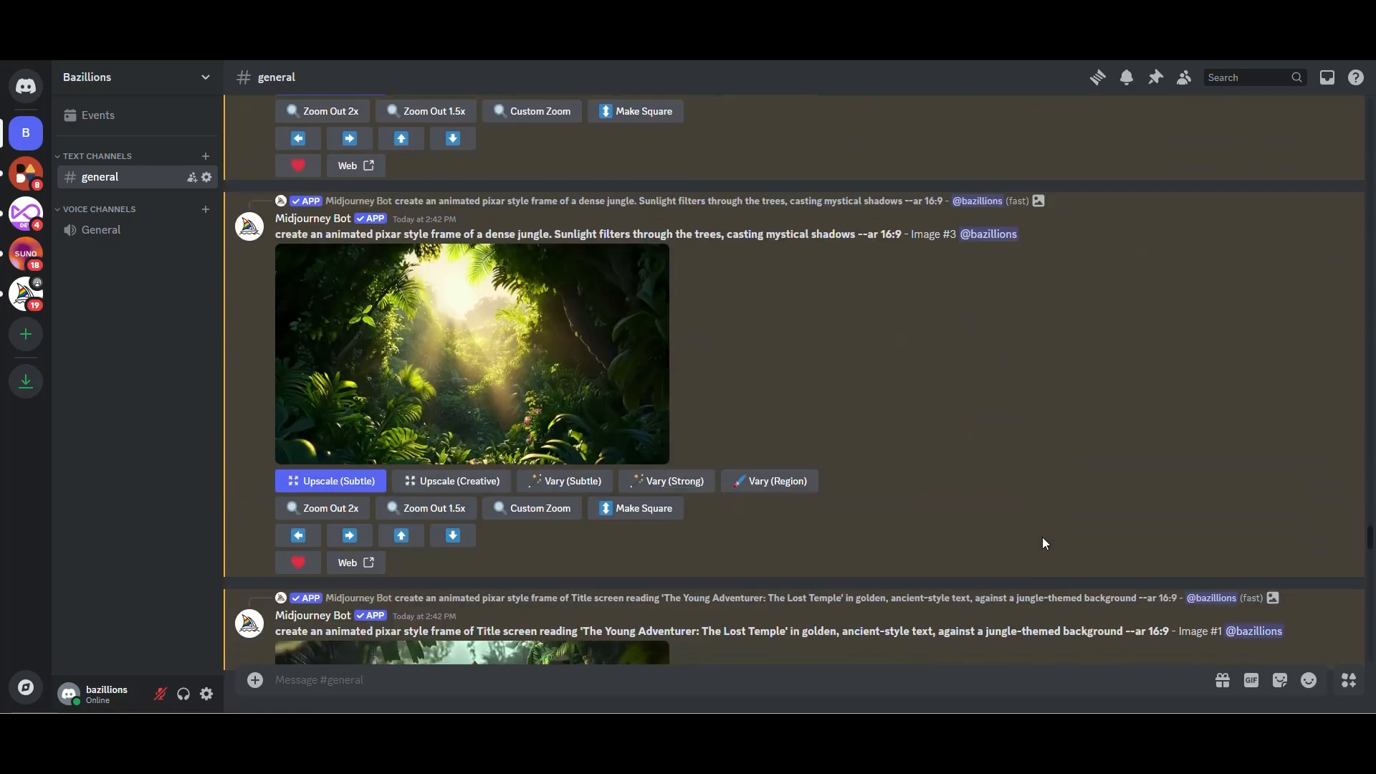
{"action": "scroll", "coordinate": [1043, 543], "scroll_direction": "down", "scroll_amount": 10}
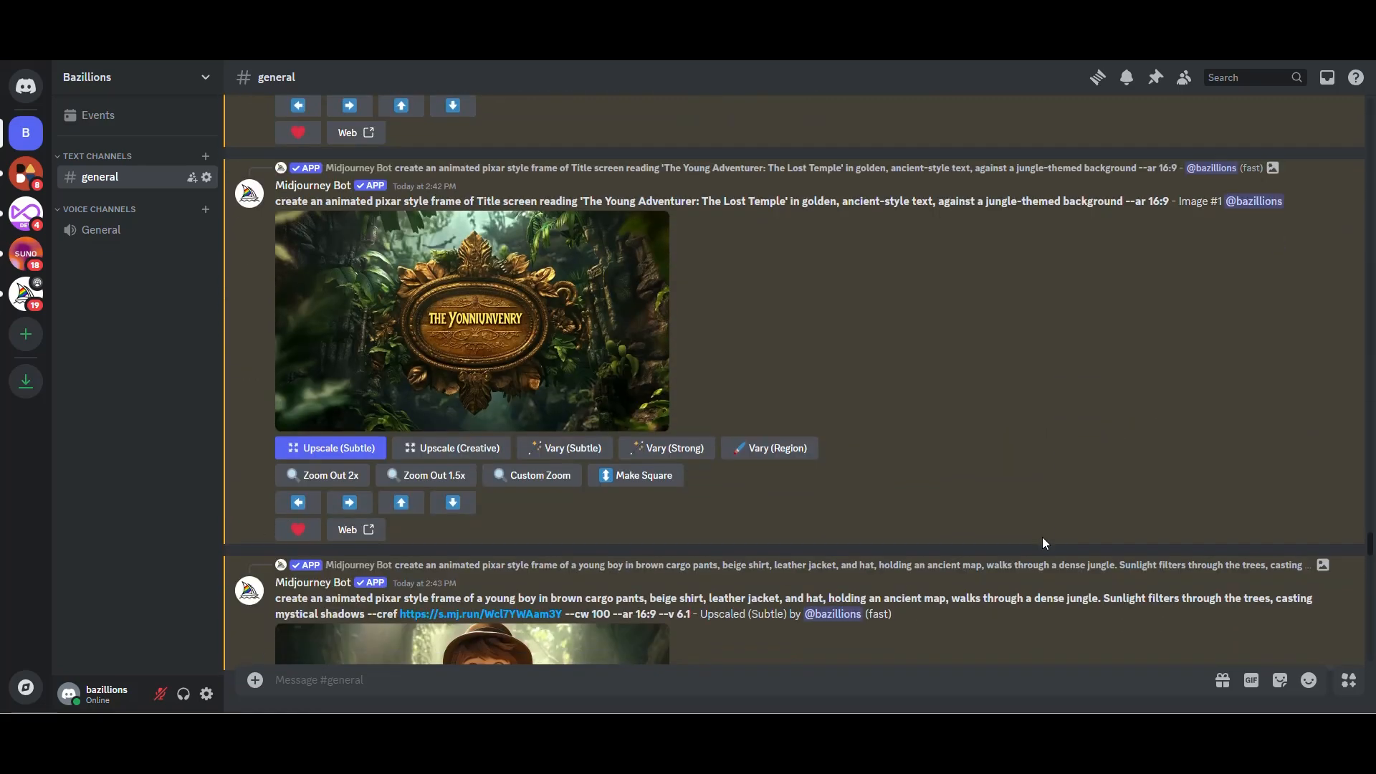
{"action": "scroll", "coordinate": [1044, 543], "scroll_direction": "down", "scroll_amount": 10}
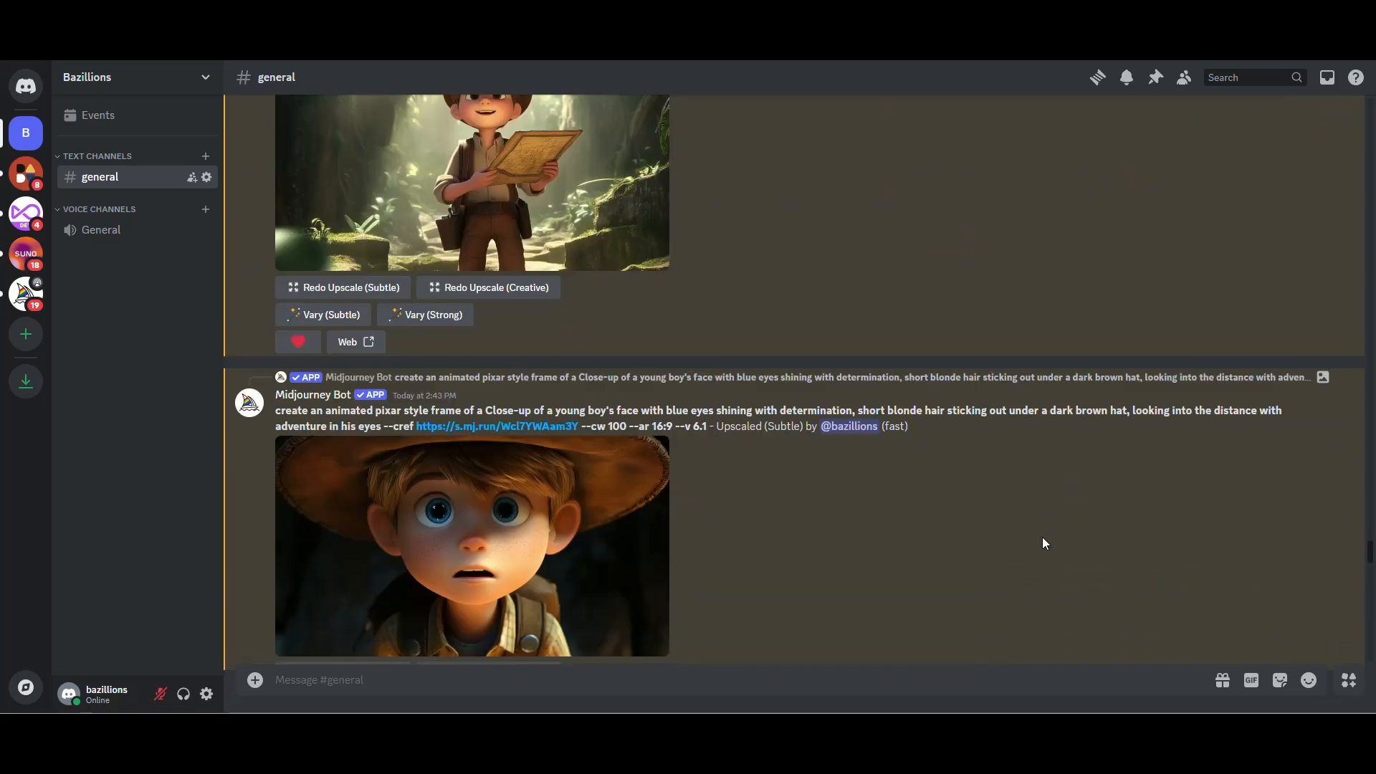
{"action": "scroll", "coordinate": [1043, 540], "scroll_direction": "down", "scroll_amount": 10}
{"action": "scroll", "coordinate": [1043, 542], "scroll_direction": "down", "scroll_amount": 10}
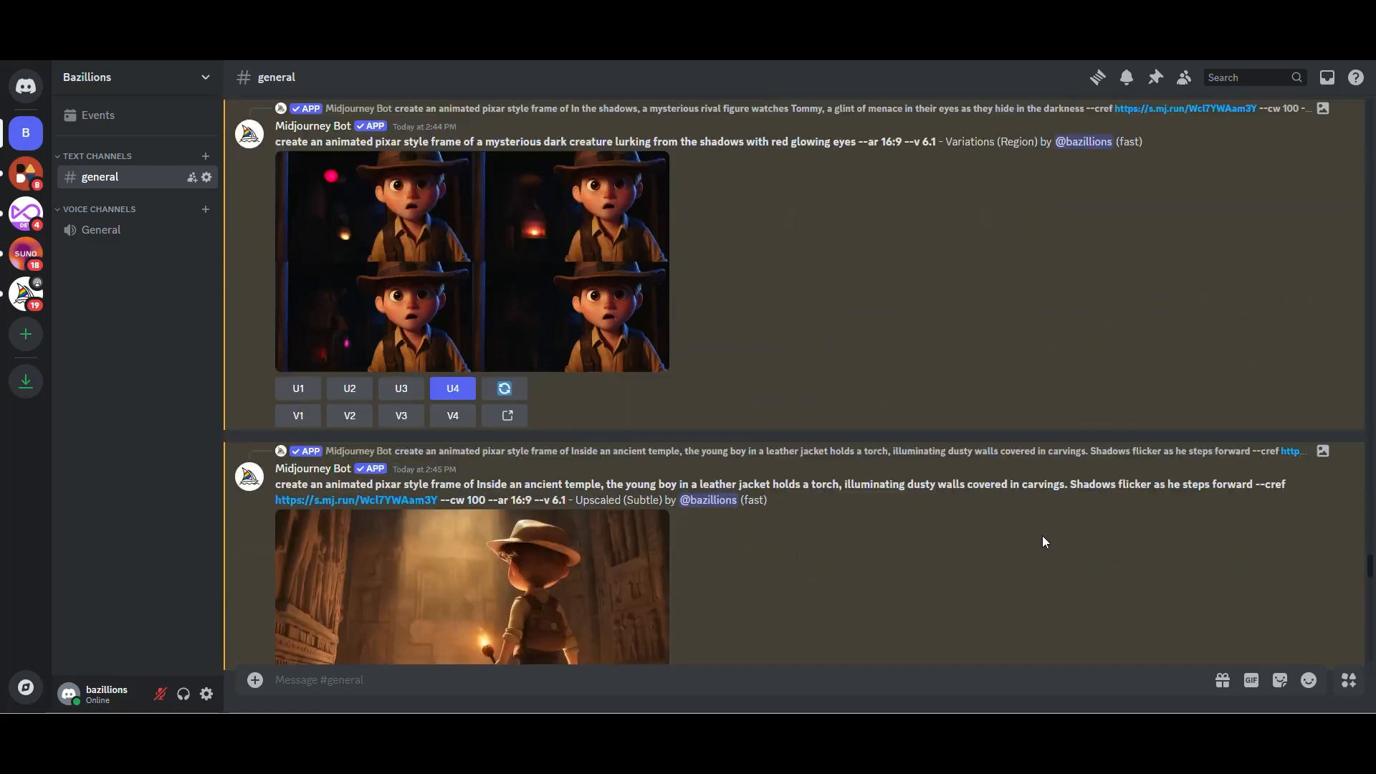
{"action": "scroll", "coordinate": [1043, 543], "scroll_direction": "down", "scroll_amount": 10}
{"action": "scroll", "coordinate": [1043, 542], "scroll_direction": "down", "scroll_amount": 15}
{"action": "scroll", "coordinate": [1043, 541], "scroll_direction": "down", "scroll_amount": 16}
{"action": "scroll", "coordinate": [1043, 542], "scroll_direction": "down", "scroll_amount": 15}
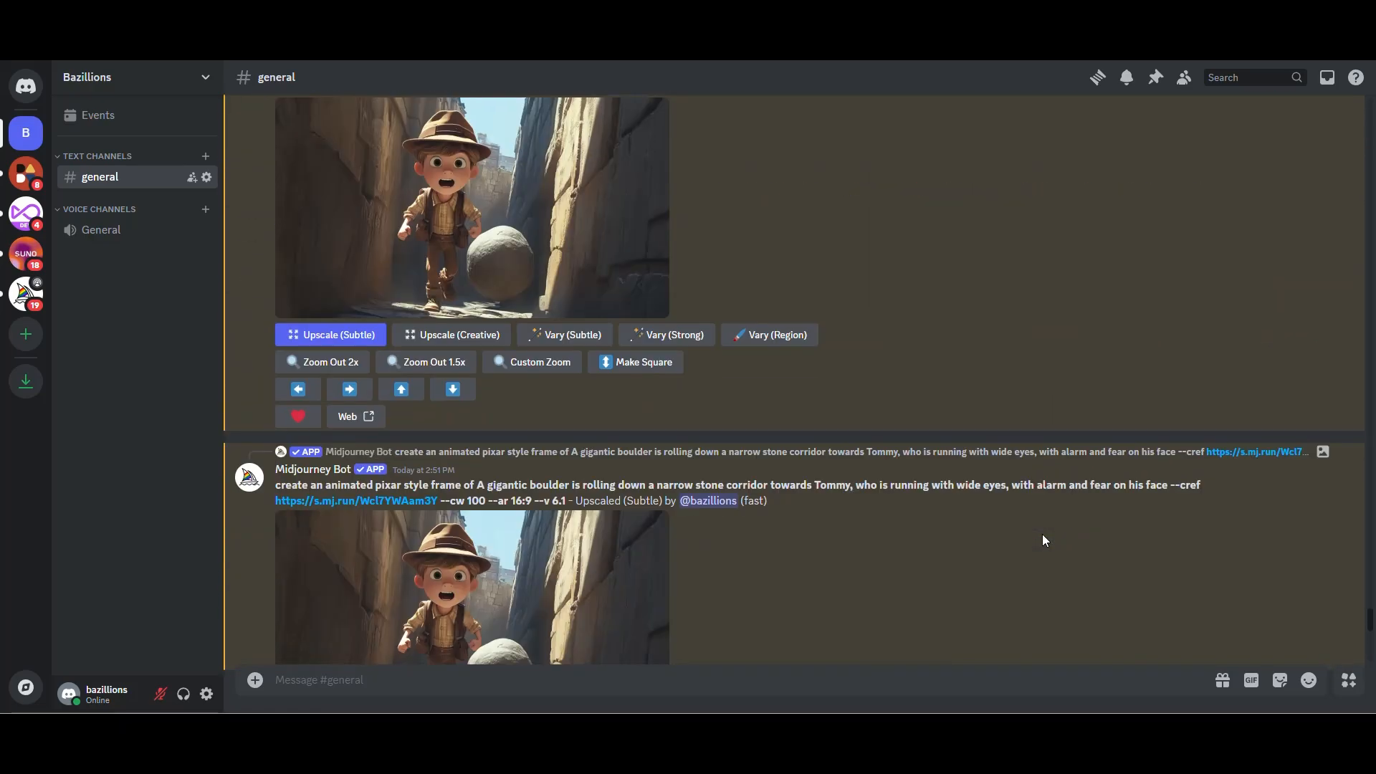
{"action": "scroll", "coordinate": [1043, 536], "scroll_direction": "down", "scroll_amount": 15}
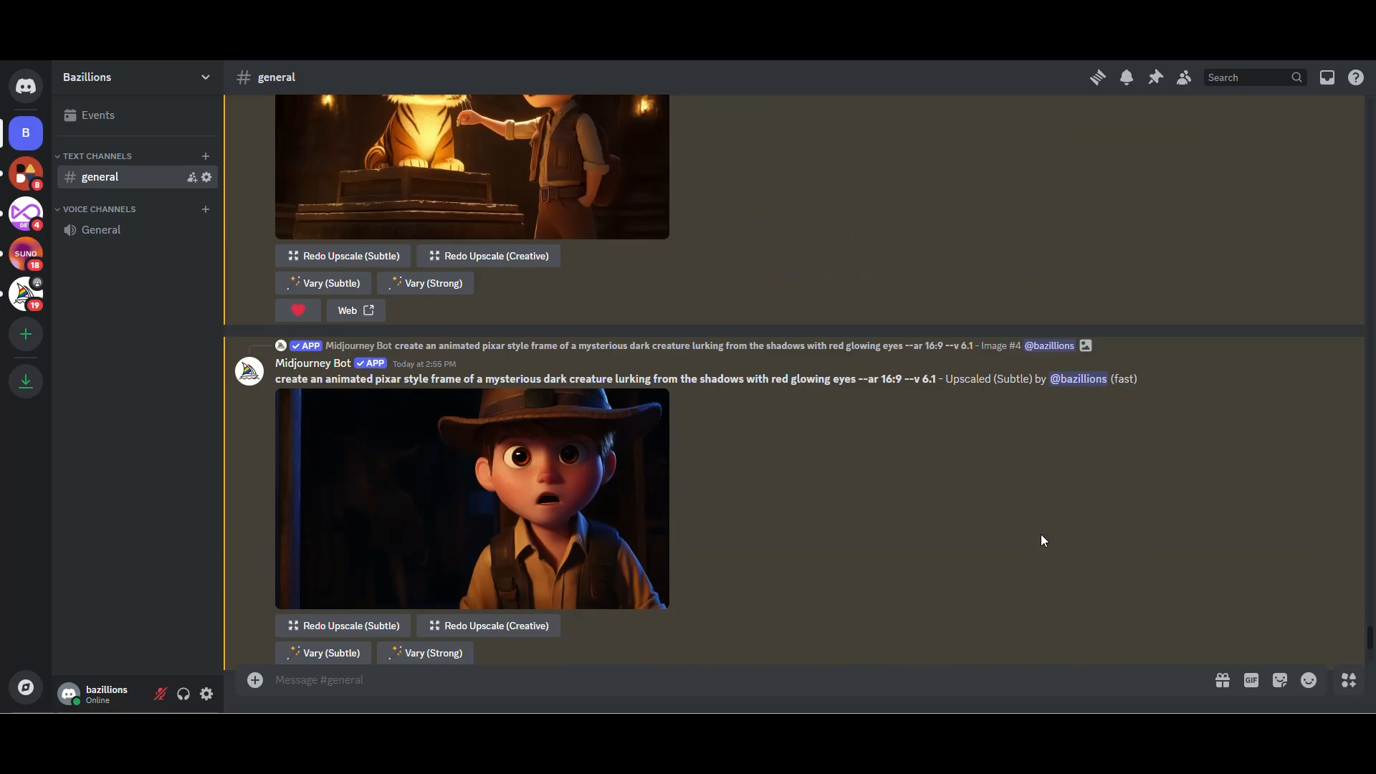
{"action": "scroll", "coordinate": [1041, 535], "scroll_direction": "down", "scroll_amount": 11}
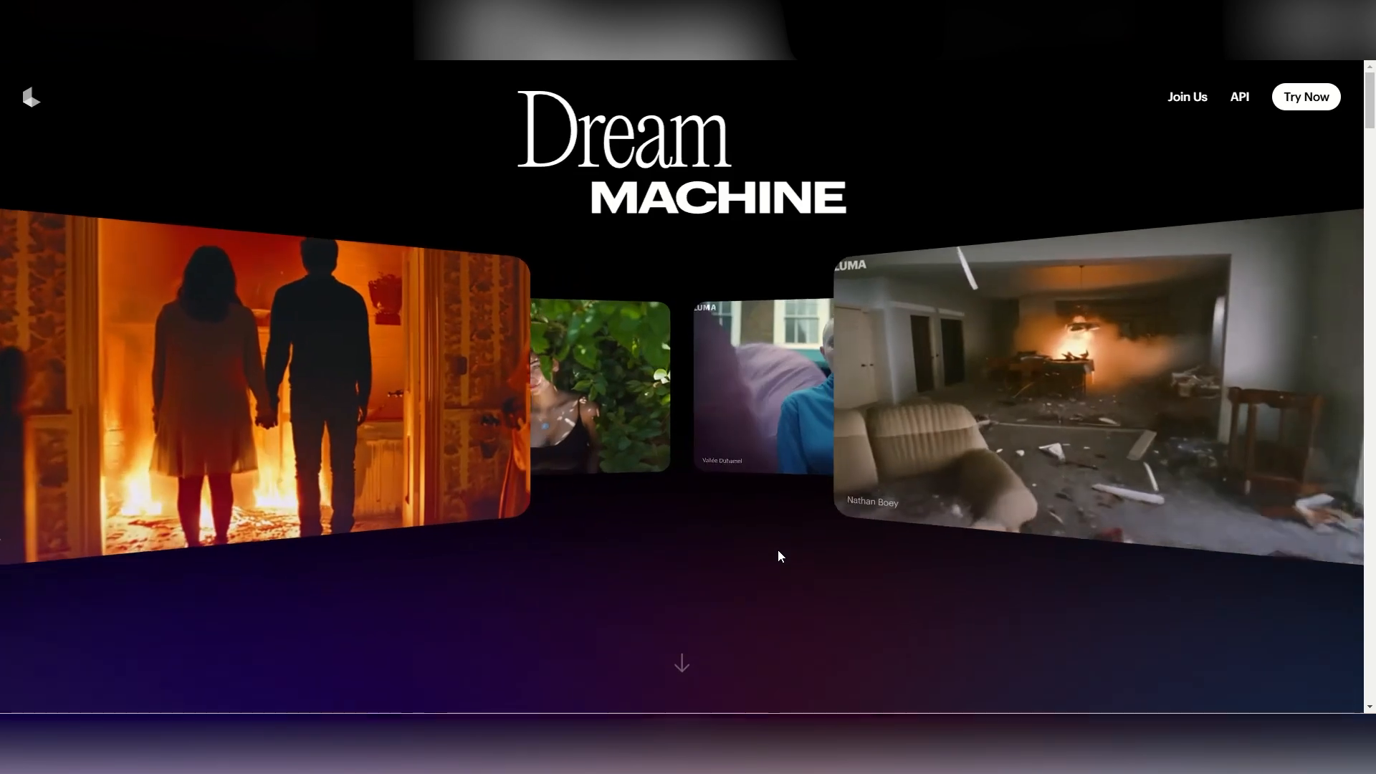
- Look through Luma's Dream Machine landing page from the video showcase to the section on high-quality videos from text and images
{"action": "scroll", "coordinate": [781, 556], "scroll_direction": "down", "scroll_amount": 2}
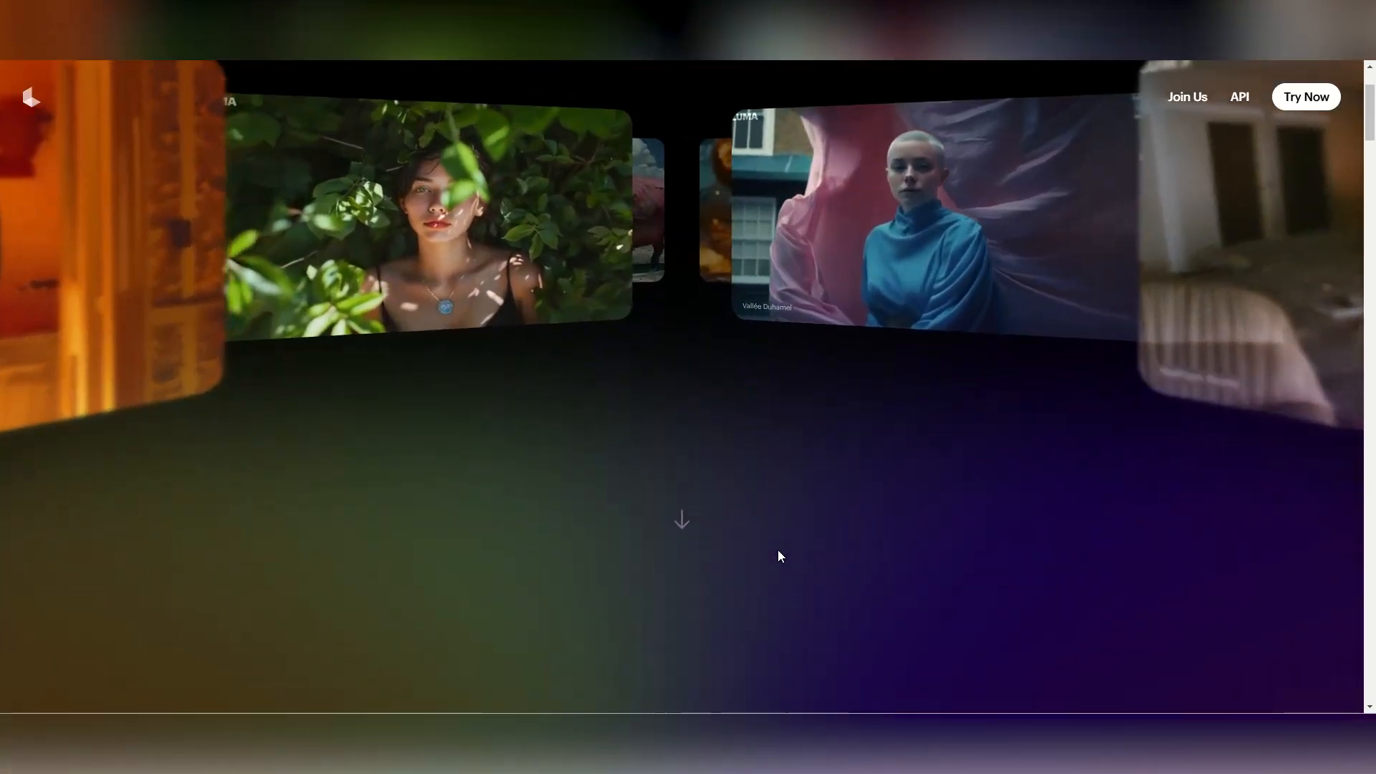
{"action": "scroll", "coordinate": [779, 552], "scroll_direction": "down", "scroll_amount": 3}
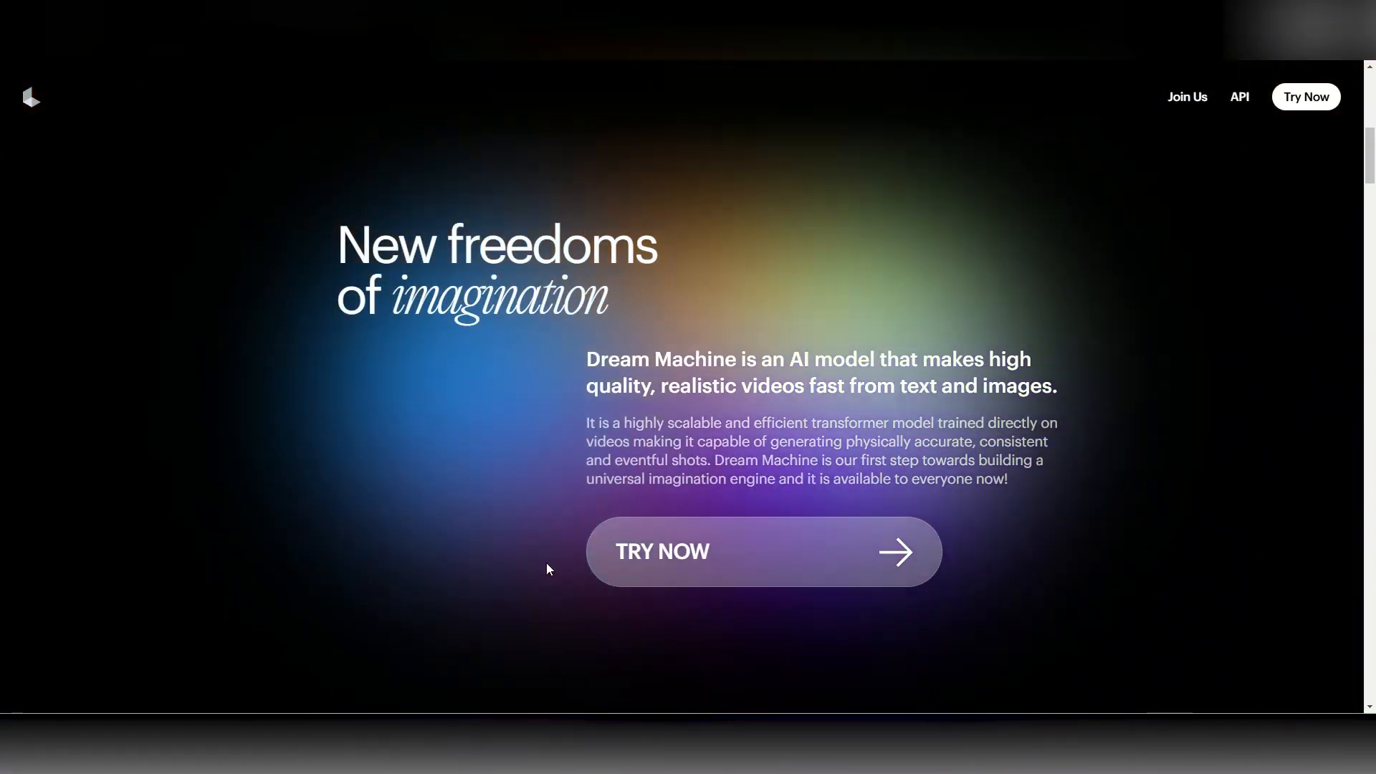
{"action": "scroll", "coordinate": [310, 568], "scroll_direction": "down", "scroll_amount": 5}
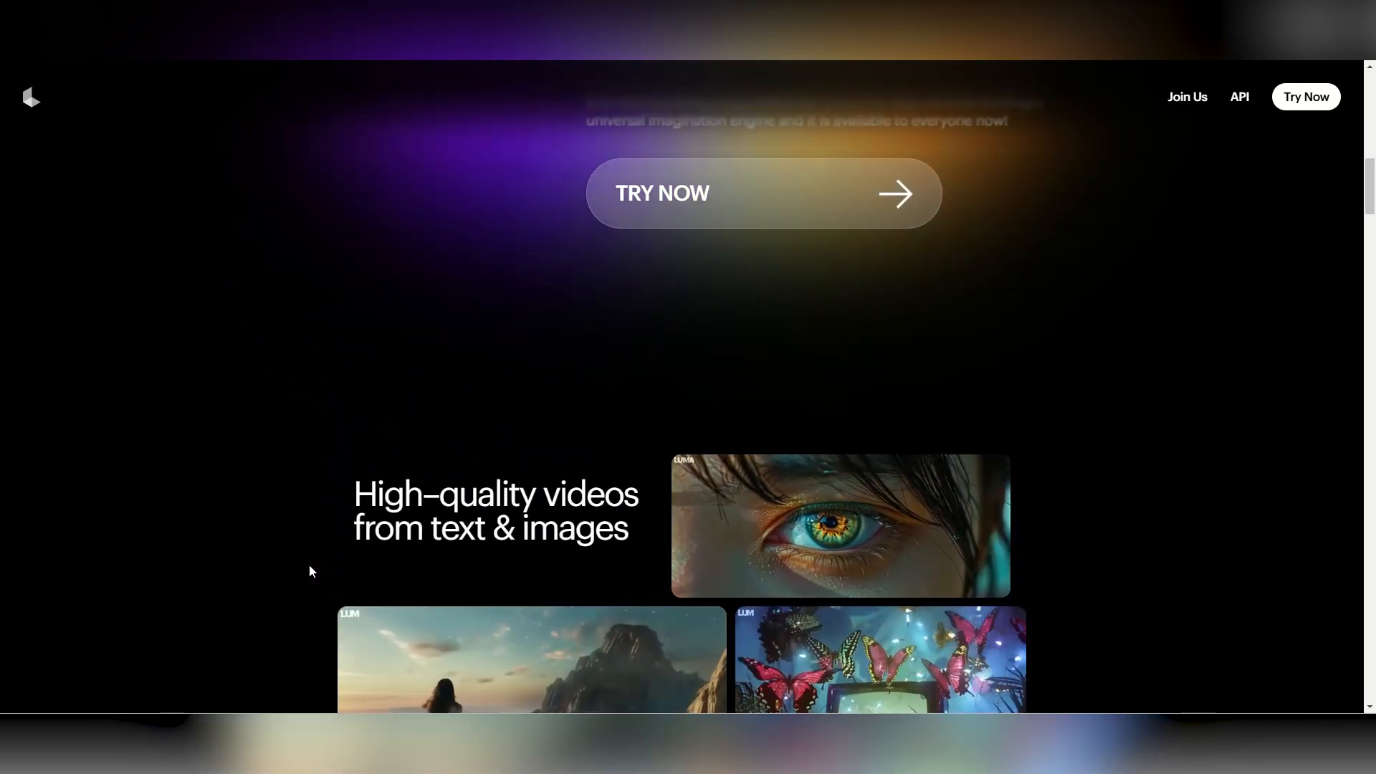
- Look through the landing page's text-and-image video examples and its sections on generation speed and action-packed motion
{"action": "scroll", "coordinate": [310, 571], "scroll_direction": "down", "scroll_amount": 3}
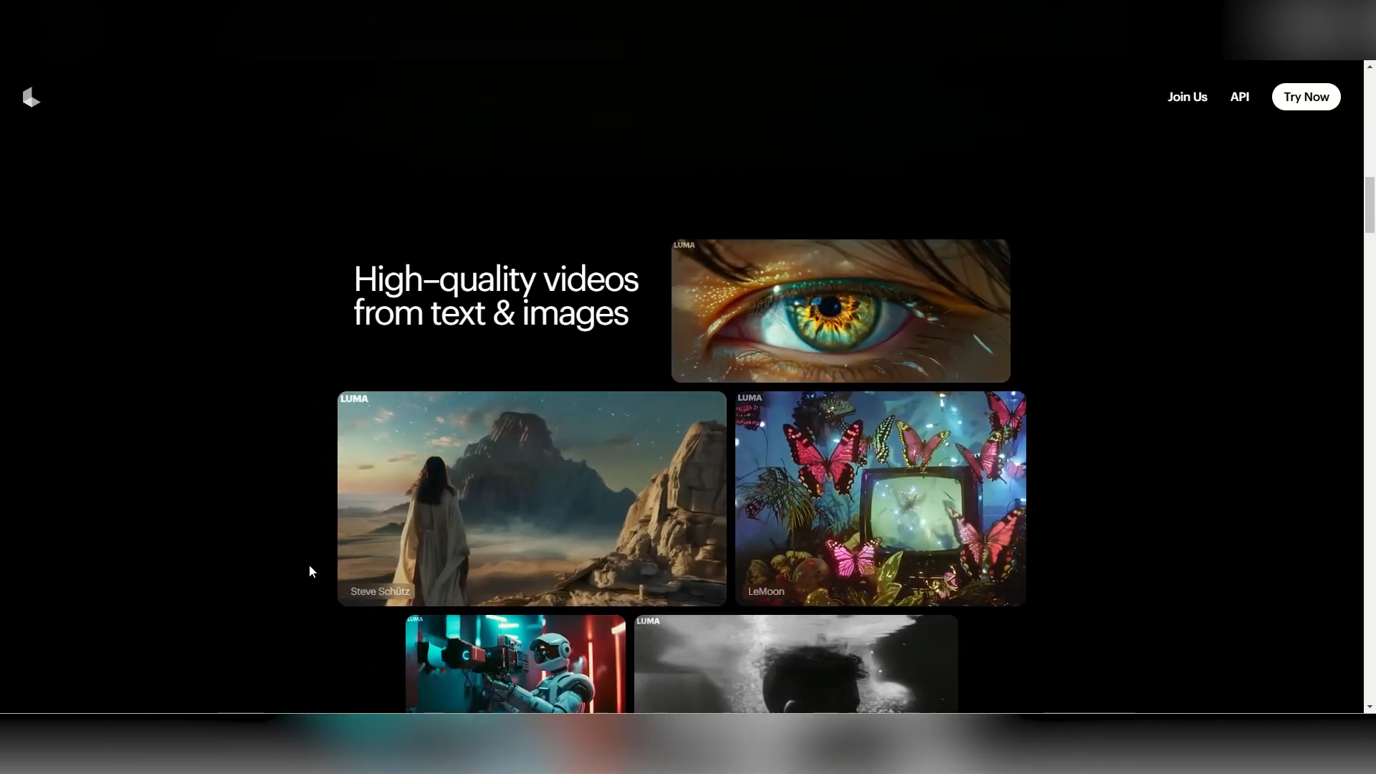
{"action": "scroll", "coordinate": [310, 571], "scroll_direction": "down", "scroll_amount": 2}
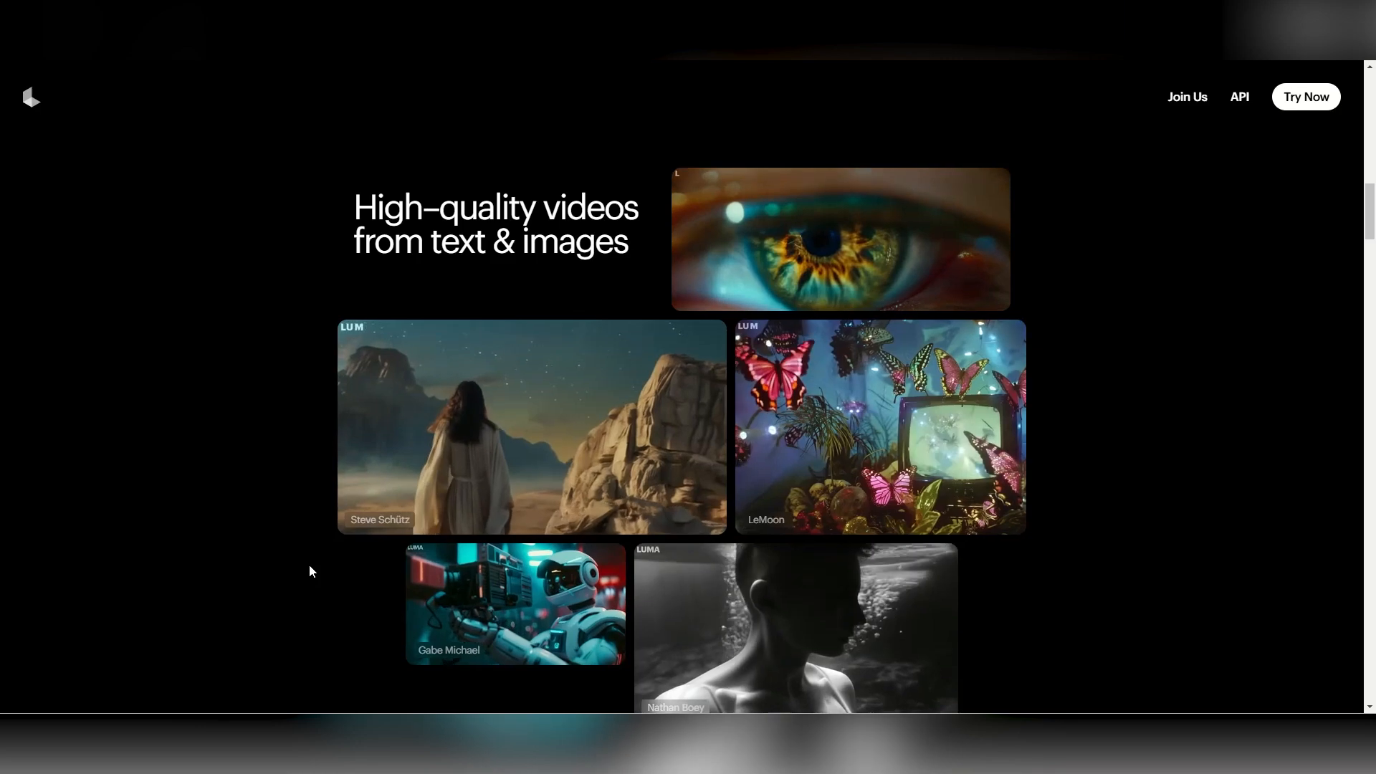
{"action": "scroll", "coordinate": [309, 571], "scroll_direction": "down", "scroll_amount": 1}
{"action": "scroll", "coordinate": [309, 571], "scroll_direction": "down", "scroll_amount": 4}
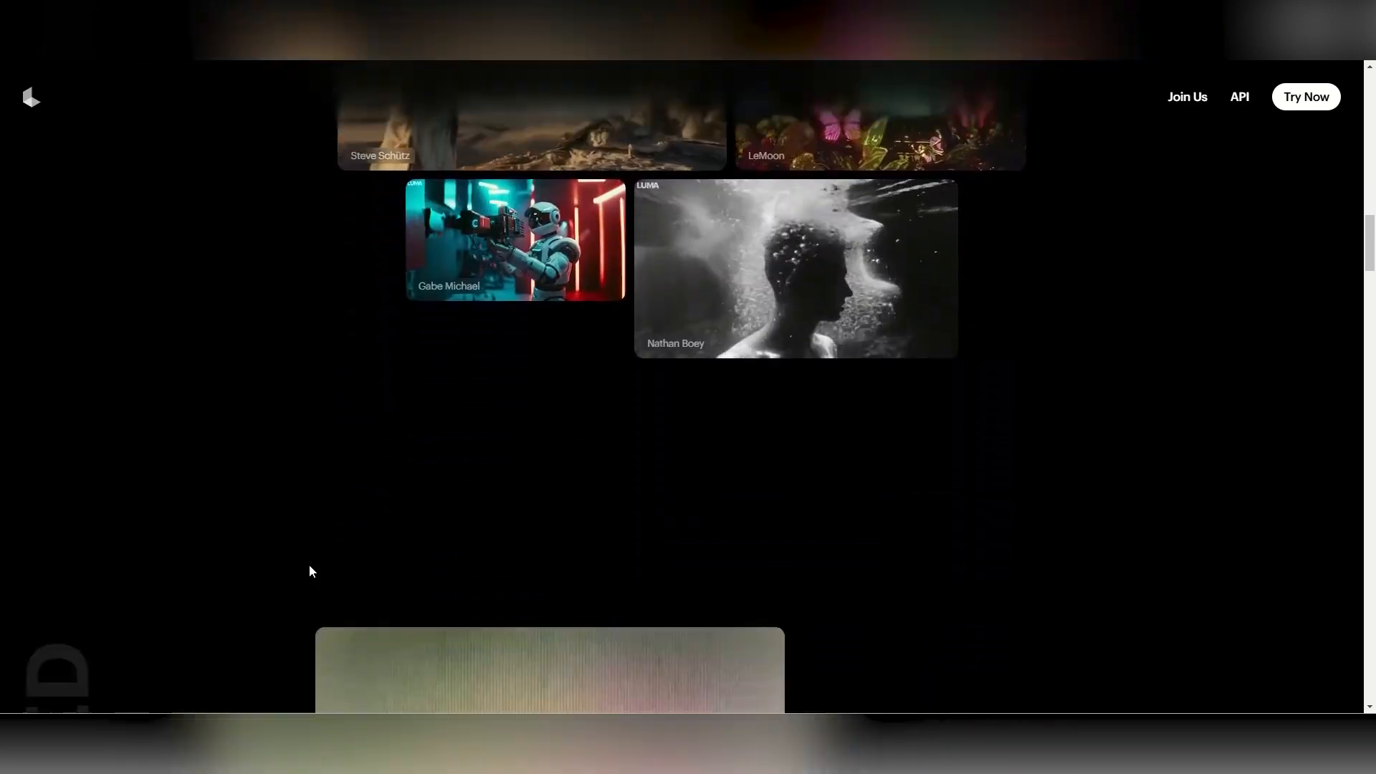
{"action": "scroll", "coordinate": [310, 572], "scroll_direction": "down", "scroll_amount": 5}
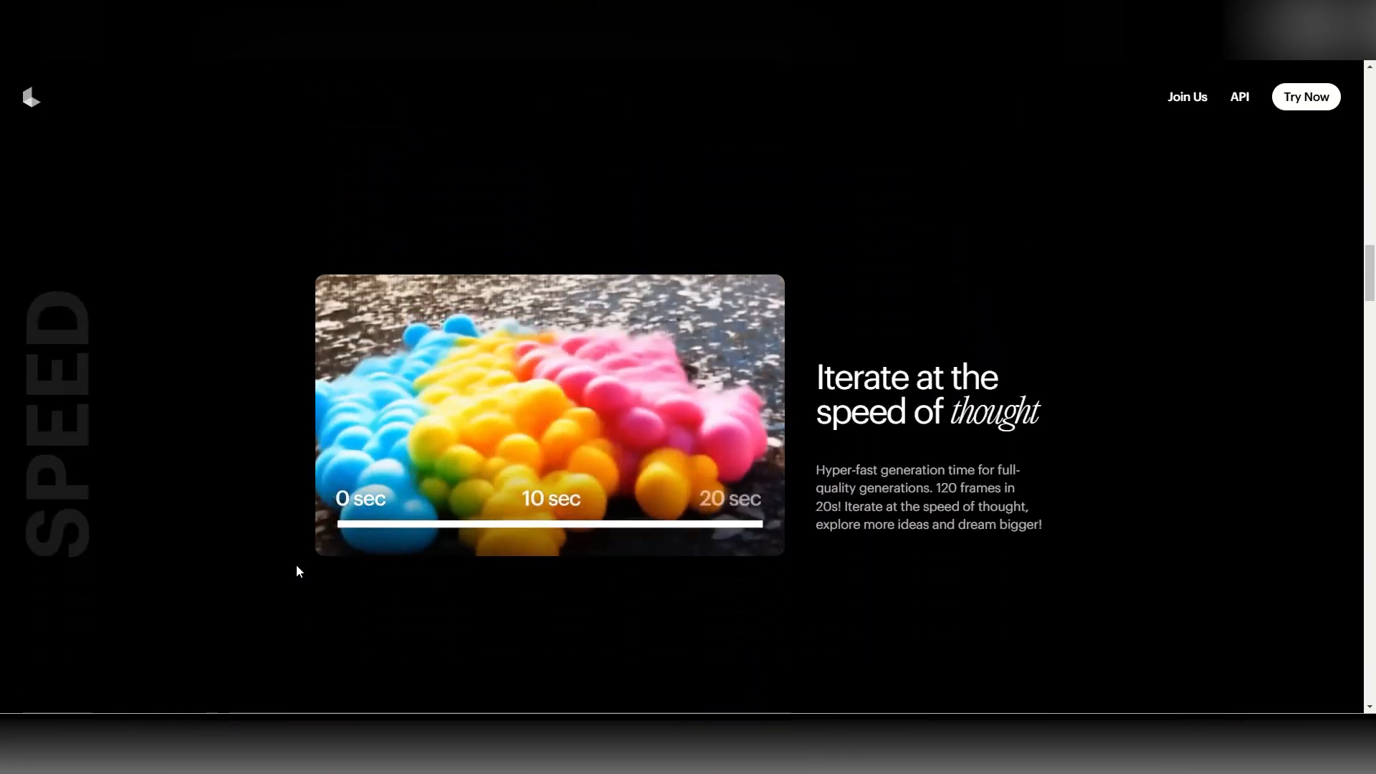
{"action": "scroll", "coordinate": [298, 571], "scroll_direction": "down", "scroll_amount": 1}
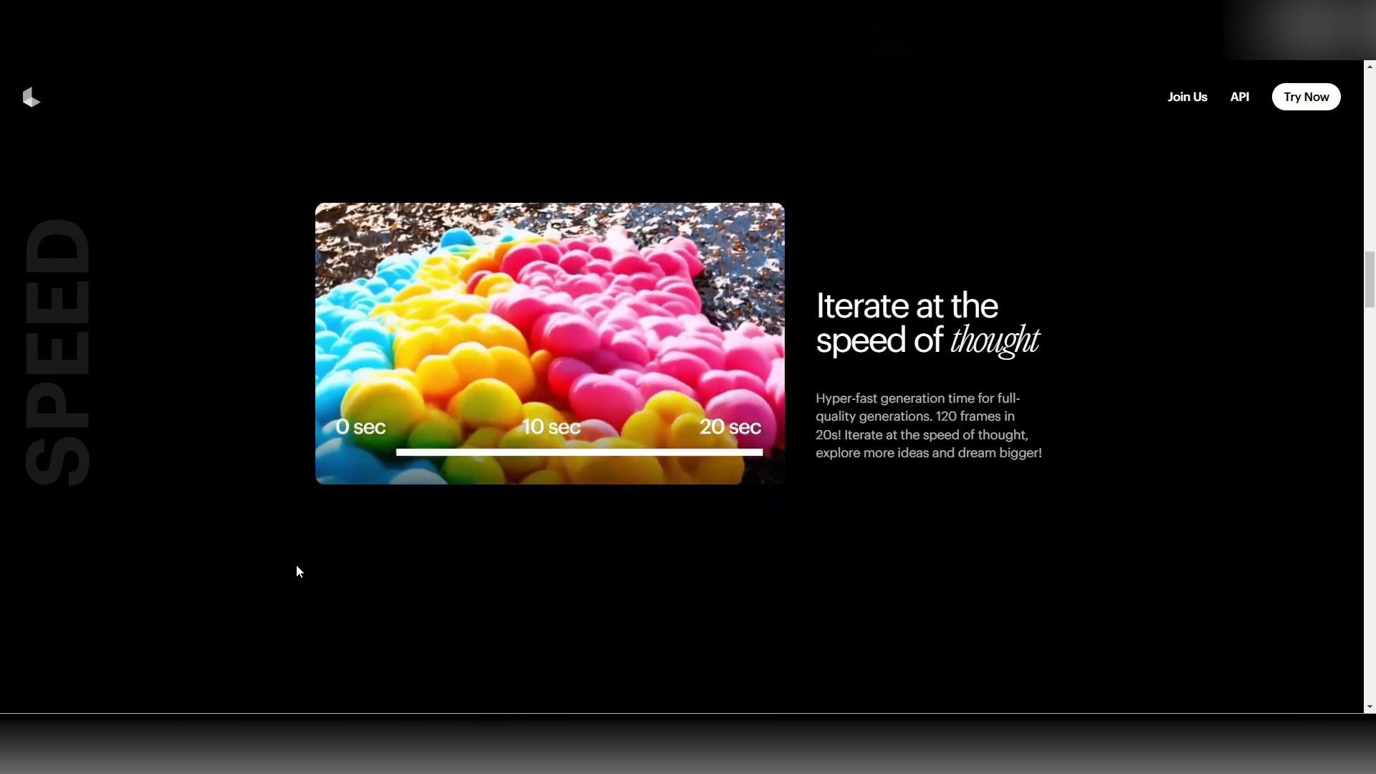
{"action": "scroll", "coordinate": [296, 567], "scroll_direction": "down", "scroll_amount": 5}
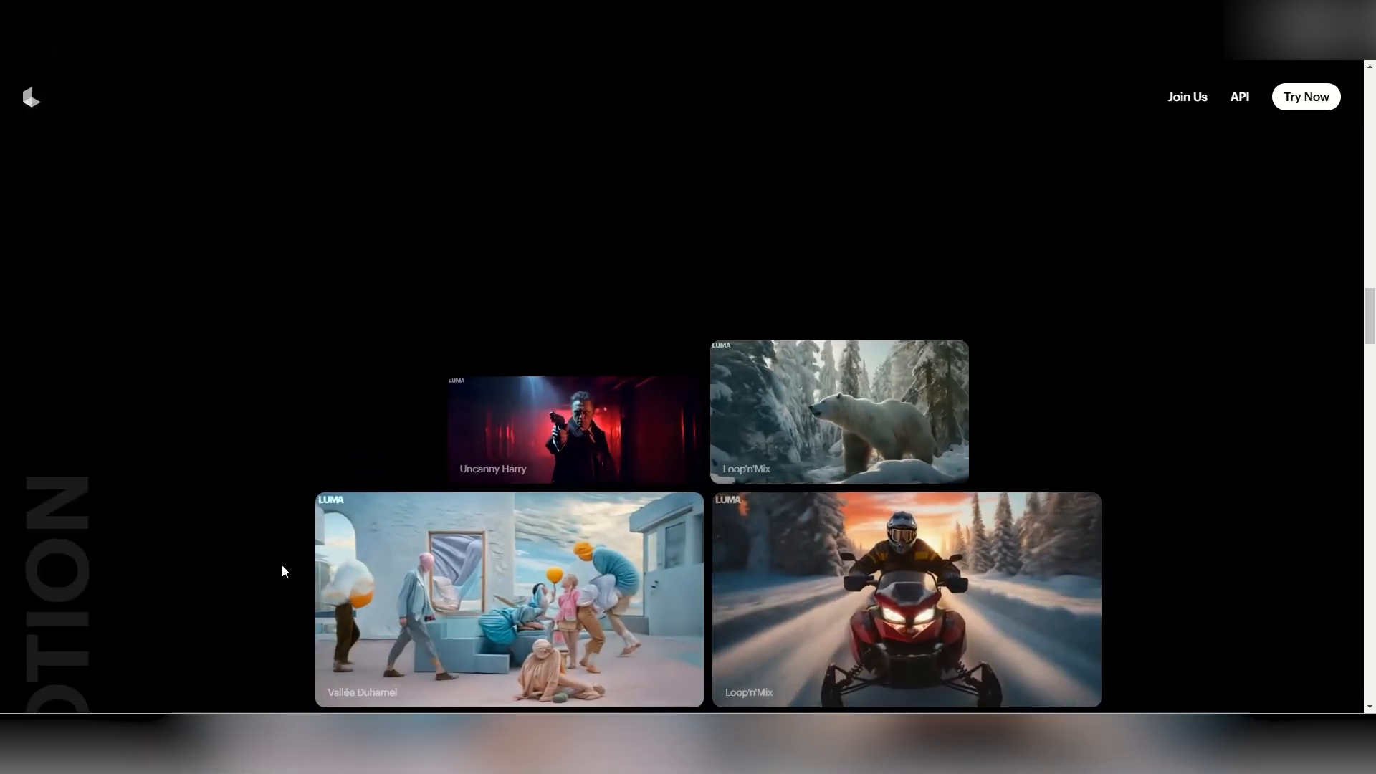
{"action": "scroll", "coordinate": [283, 566], "scroll_direction": "down", "scroll_amount": 3}
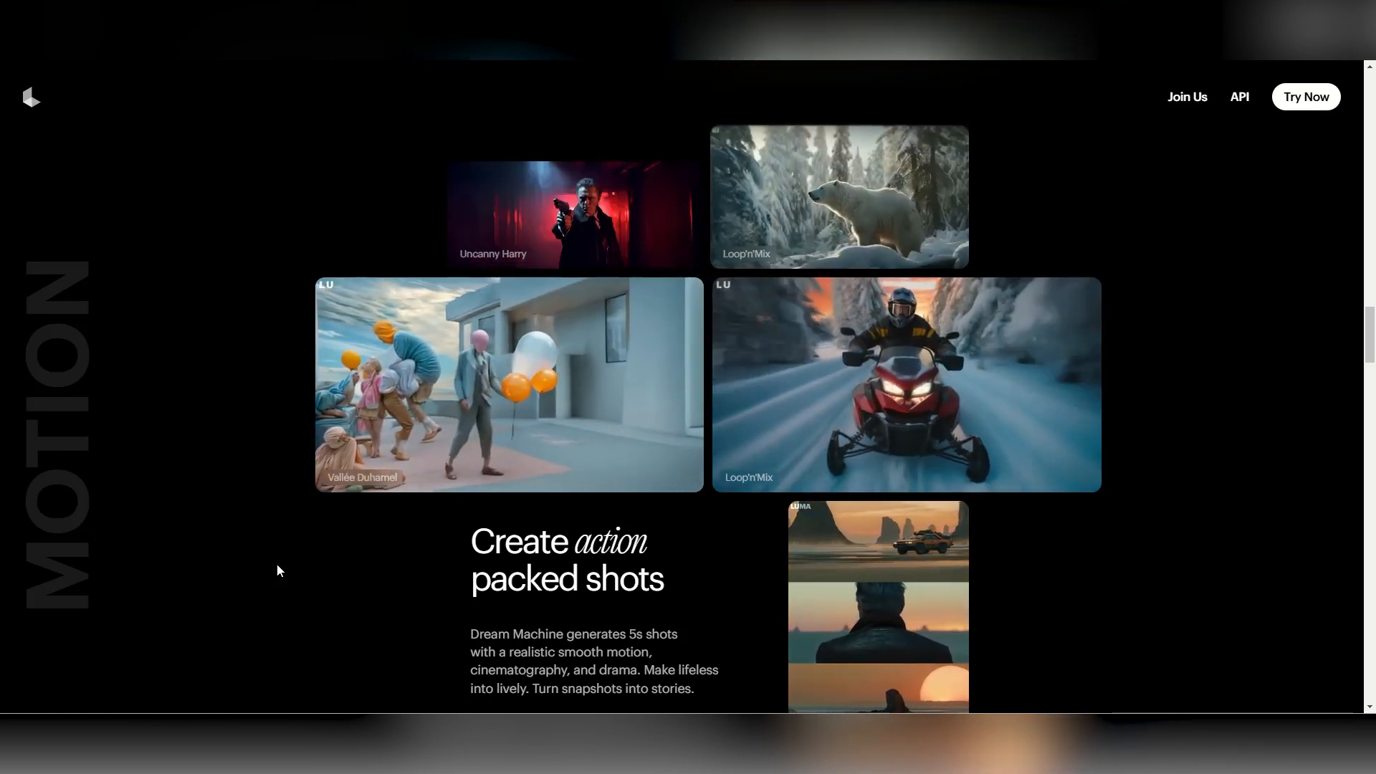
{"action": "scroll", "coordinate": [277, 565], "scroll_direction": "down", "scroll_amount": 2}
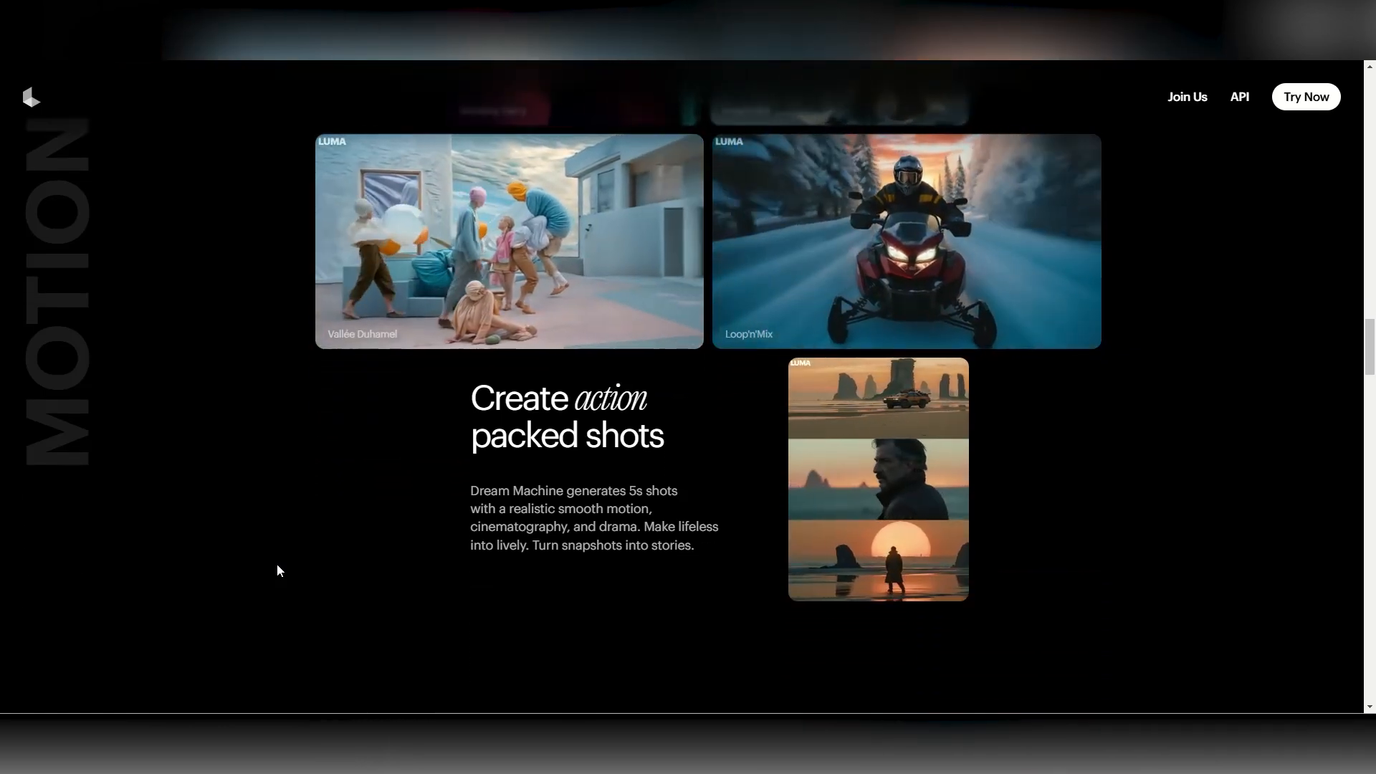
- Examine the landing page's sections on consistent characters, camera moves, current limitations and upcoming work, down to the team credits
{"action": "scroll", "coordinate": [276, 565], "scroll_direction": "down", "scroll_amount": 7}
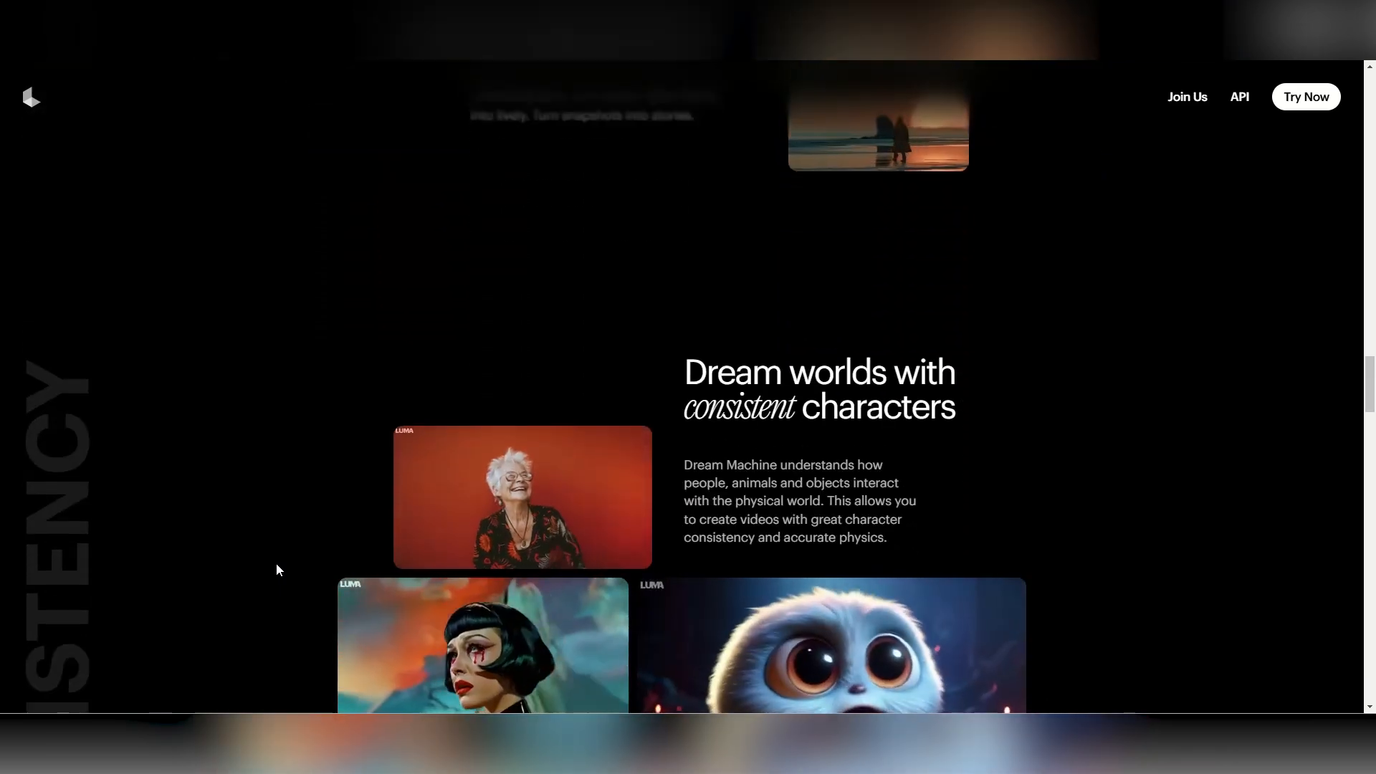
{"action": "scroll", "coordinate": [276, 564], "scroll_direction": "down", "scroll_amount": 2}
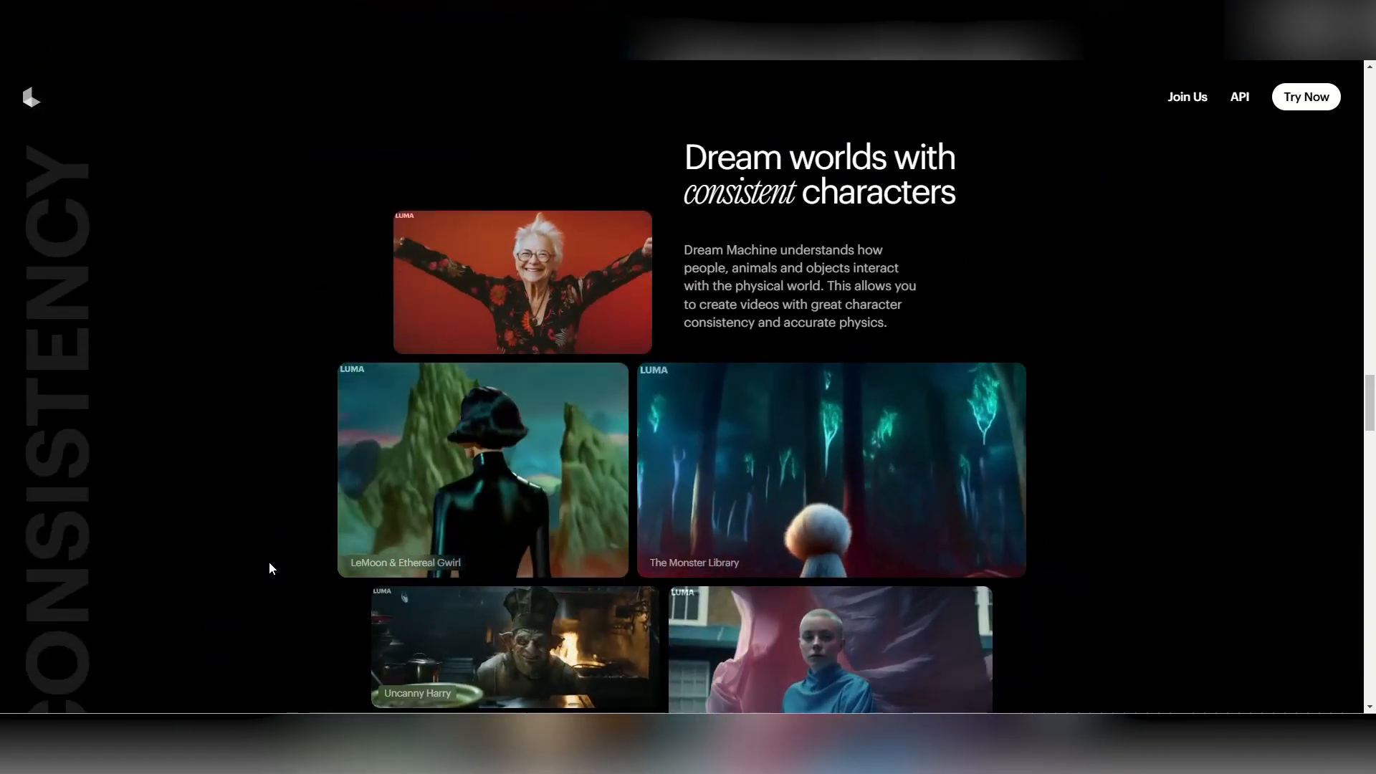
{"action": "scroll", "coordinate": [270, 563], "scroll_direction": "down", "scroll_amount": 2}
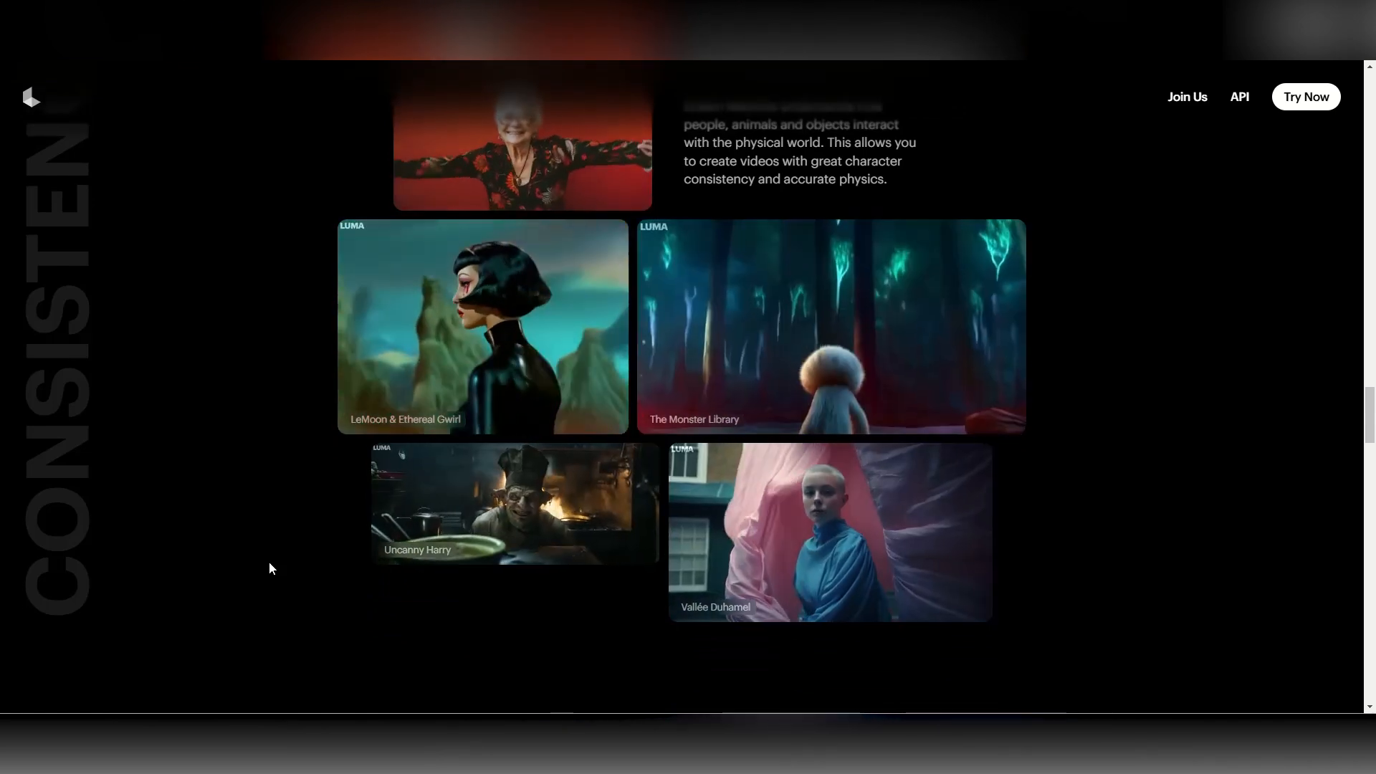
{"action": "scroll", "coordinate": [269, 563], "scroll_direction": "down", "scroll_amount": 7}
{"action": "scroll", "coordinate": [262, 562], "scroll_direction": "down", "scroll_amount": 3}
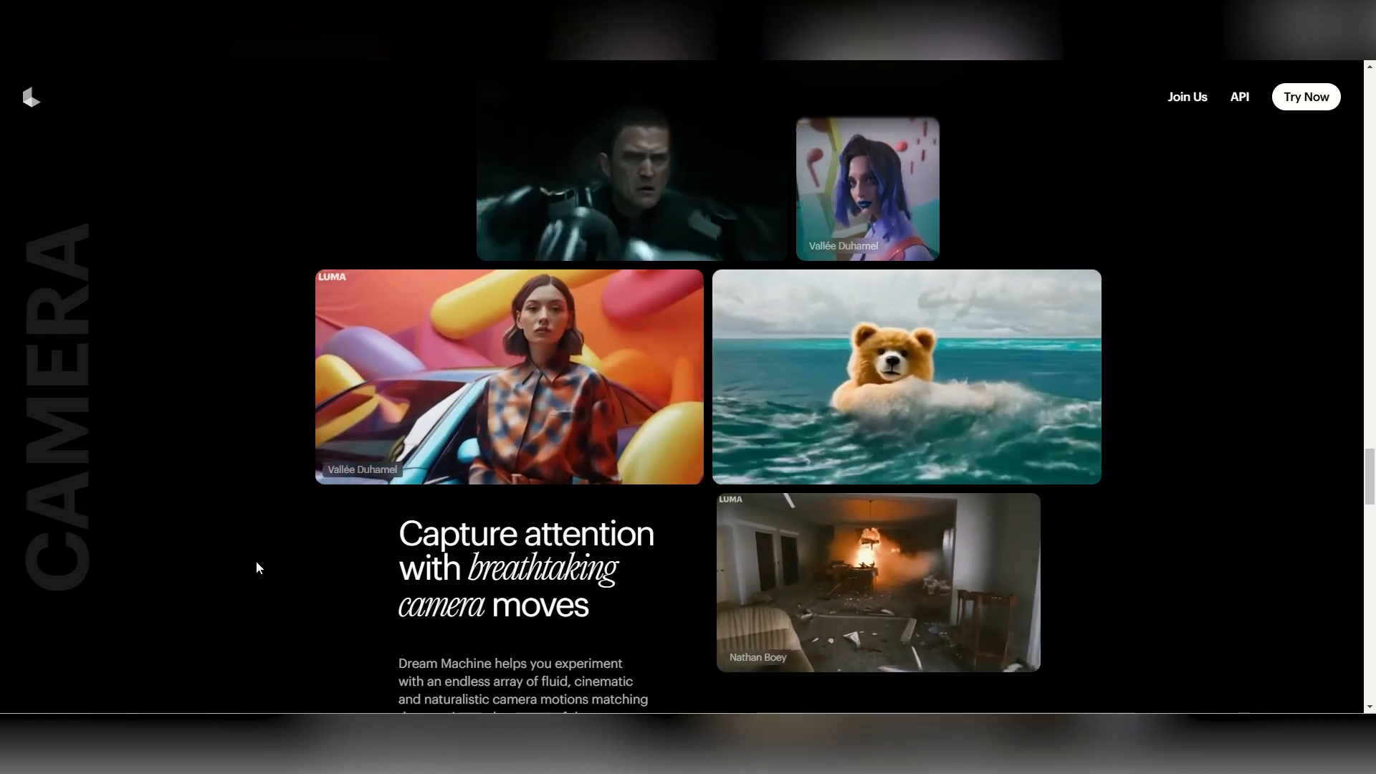
{"action": "scroll", "coordinate": [257, 567], "scroll_direction": "down", "scroll_amount": 7}
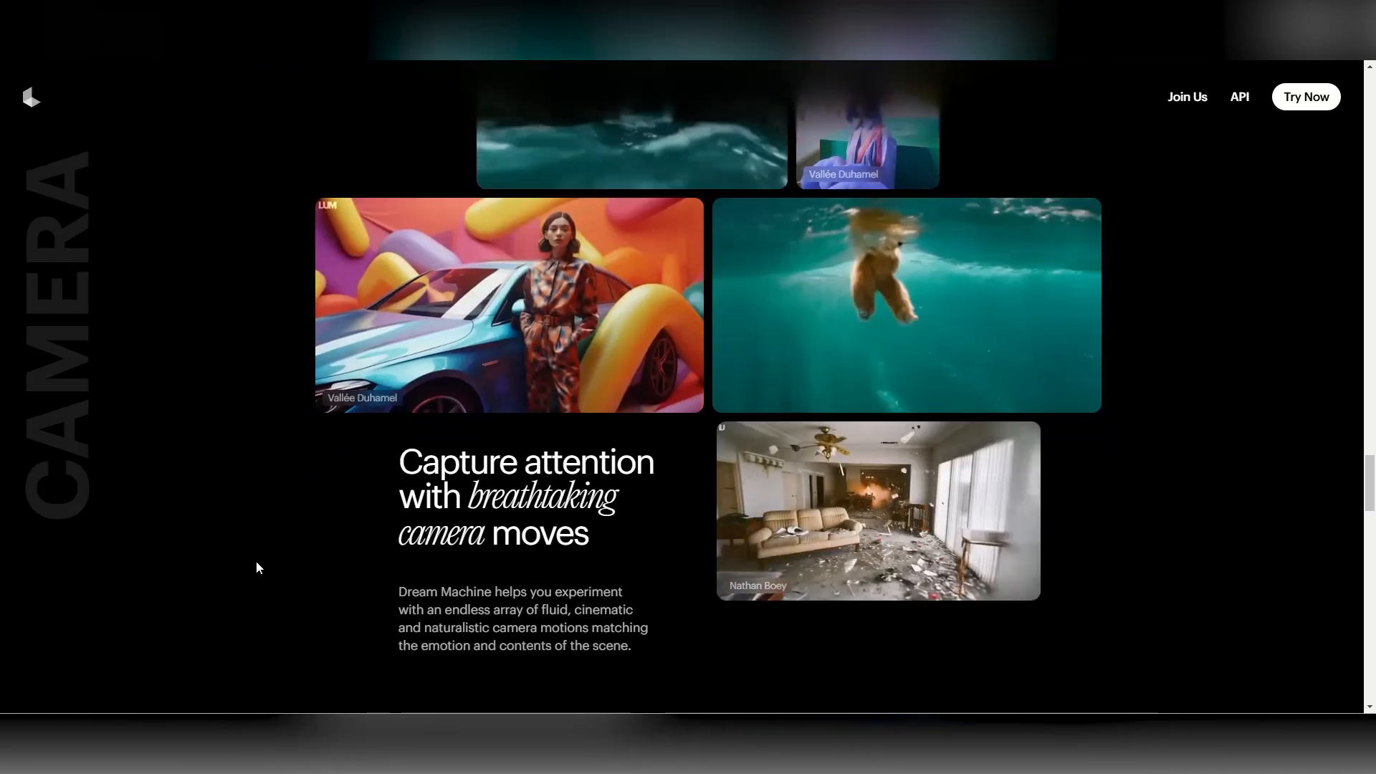
{"action": "scroll", "coordinate": [239, 567], "scroll_direction": "down", "scroll_amount": 4}
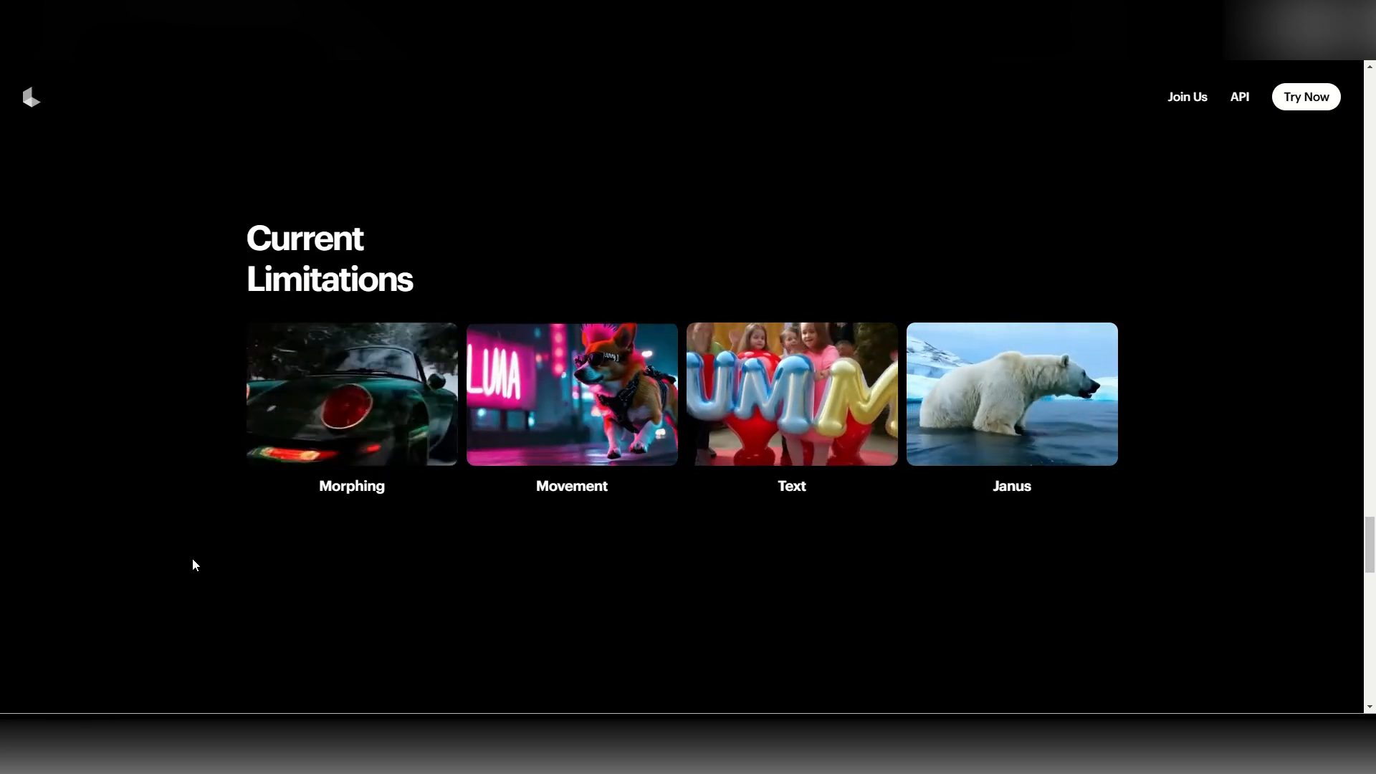
{"action": "scroll", "coordinate": [192, 559], "scroll_direction": "down", "scroll_amount": 1}
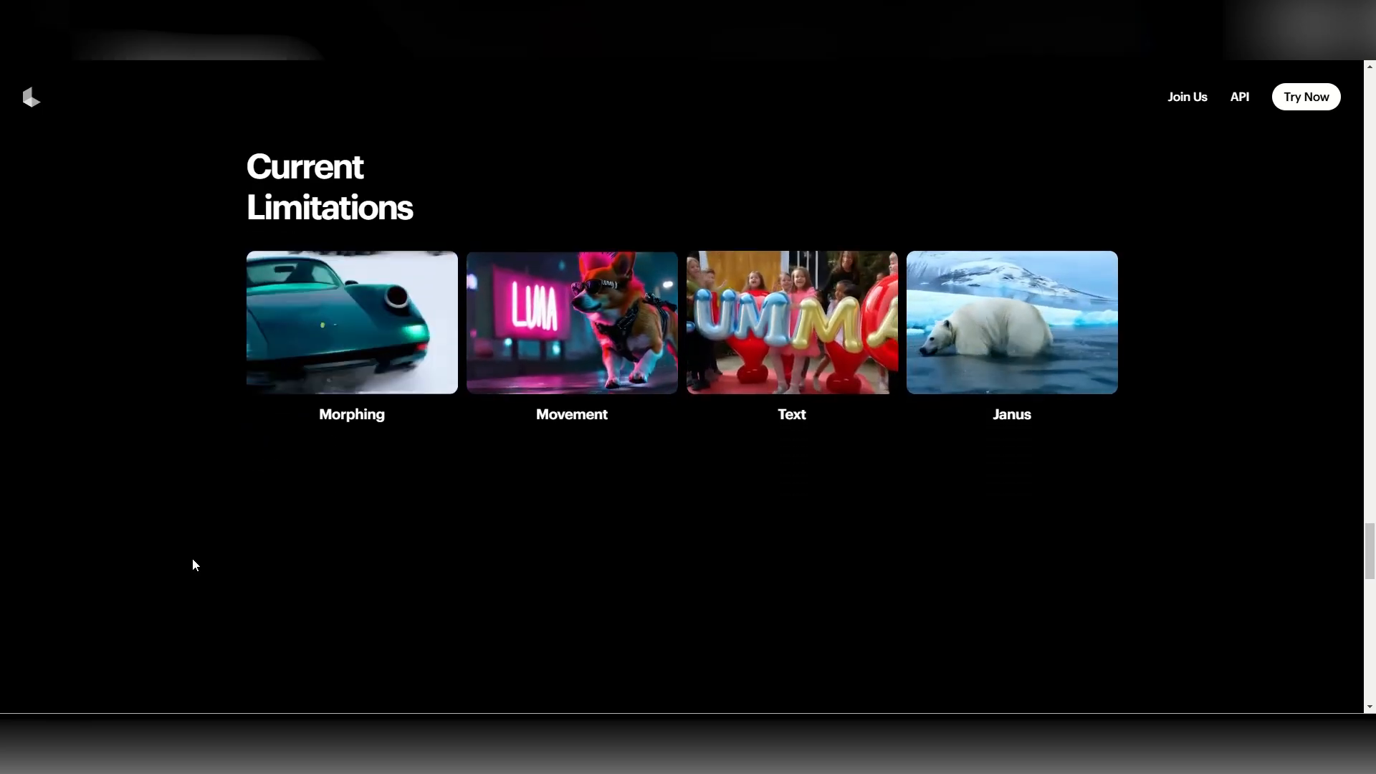
{"action": "scroll", "coordinate": [193, 560], "scroll_direction": "down", "scroll_amount": 1}
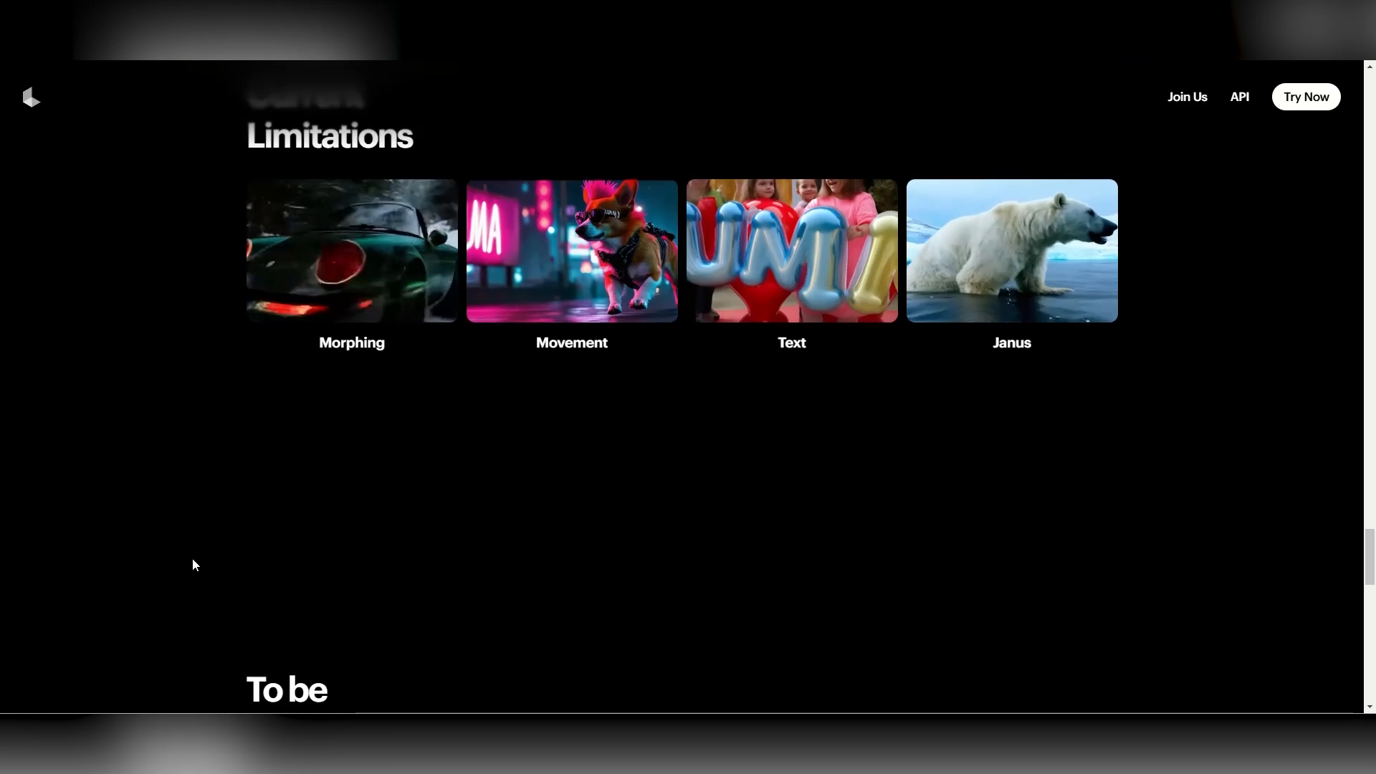
{"action": "scroll", "coordinate": [192, 560], "scroll_direction": "down", "scroll_amount": 8}
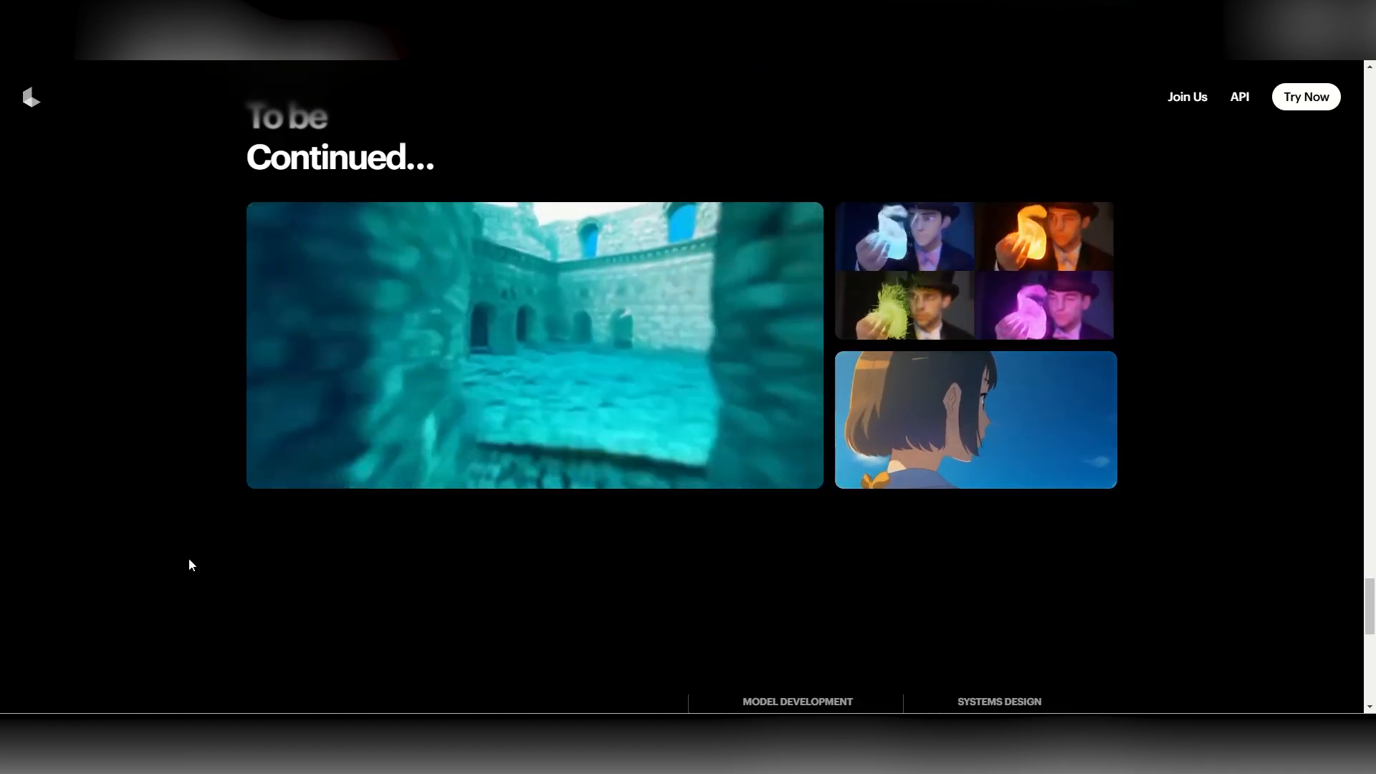
{"action": "scroll", "coordinate": [190, 565], "scroll_direction": "down", "scroll_amount": 4}
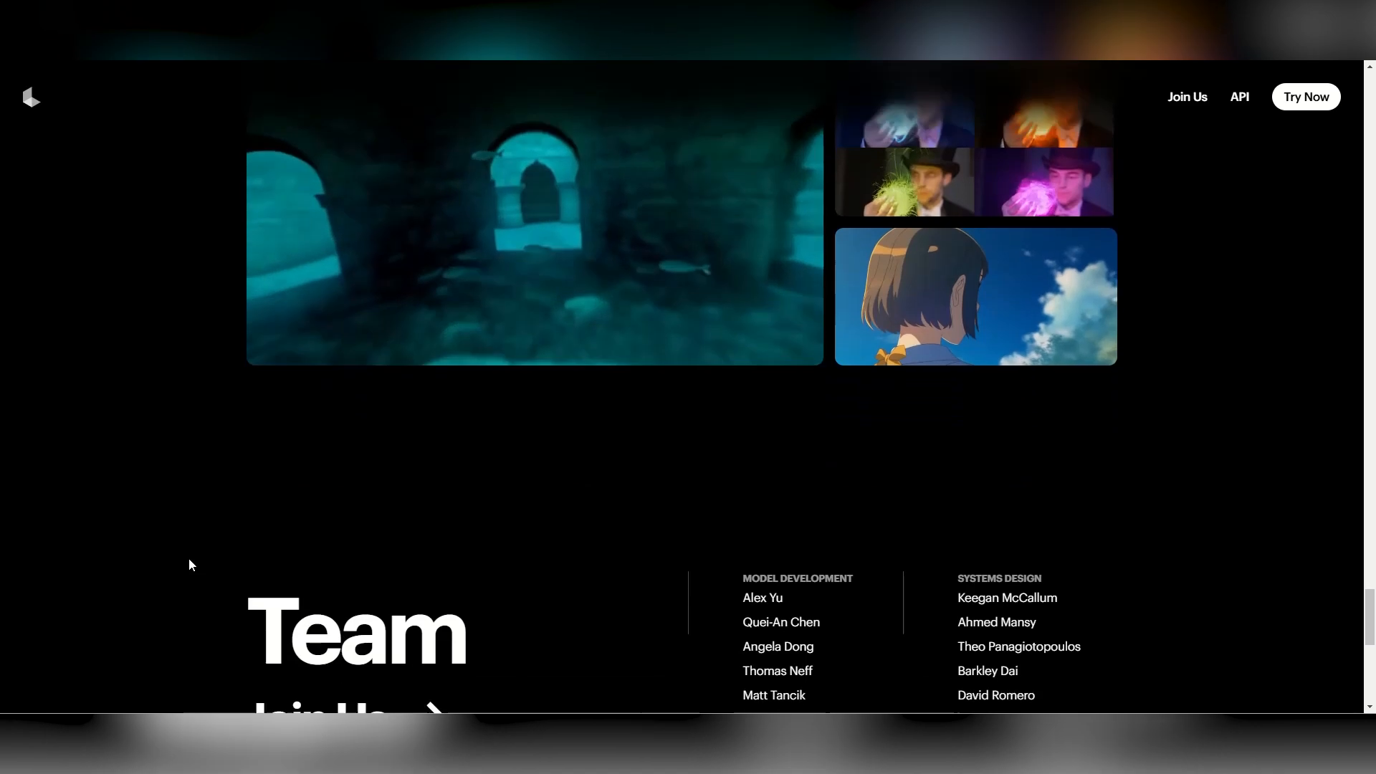
{"action": "scroll", "coordinate": [189, 560], "scroll_direction": "down", "scroll_amount": 4}
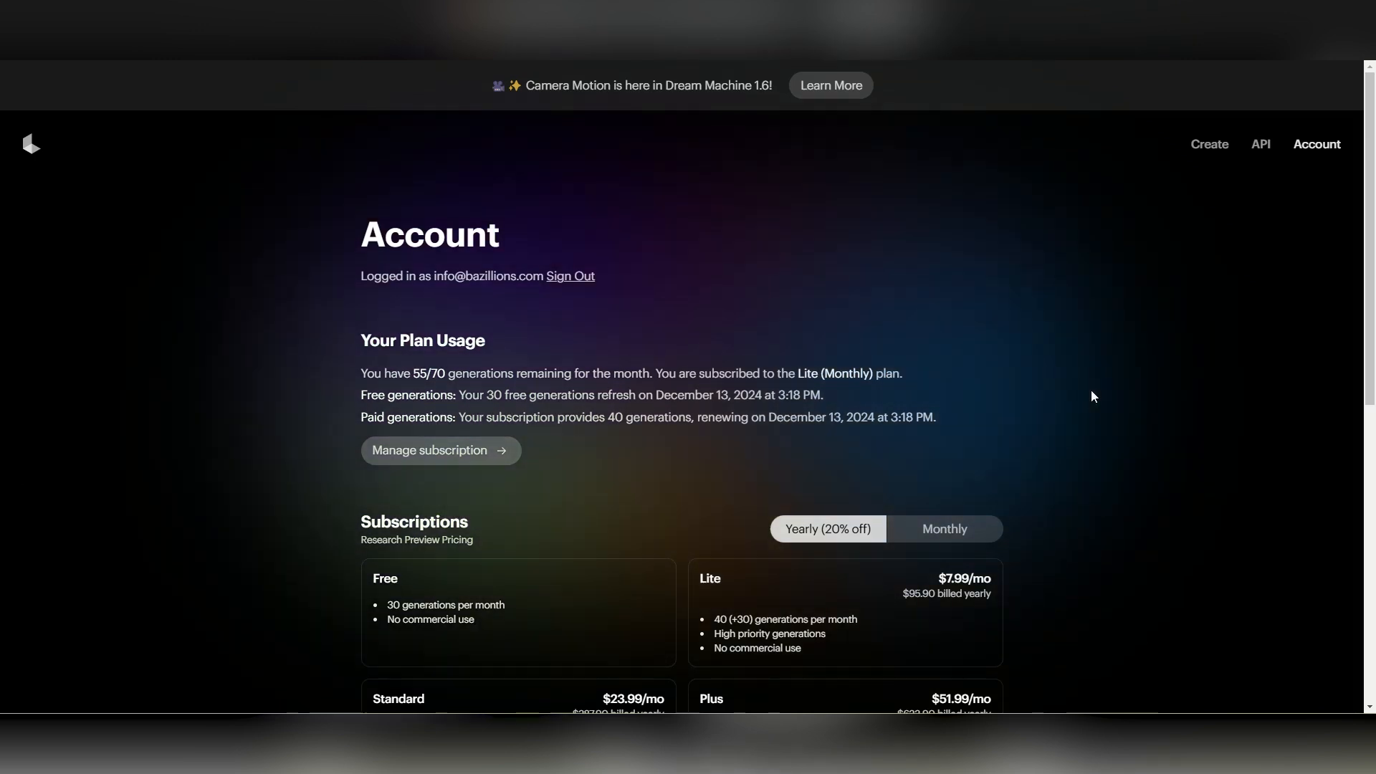
- Check the account's plan usage and remaining generations, and show the subscription prices for monthly billing
{"action": "scroll", "coordinate": [1093, 391], "scroll_direction": "down", "scroll_amount": 2}
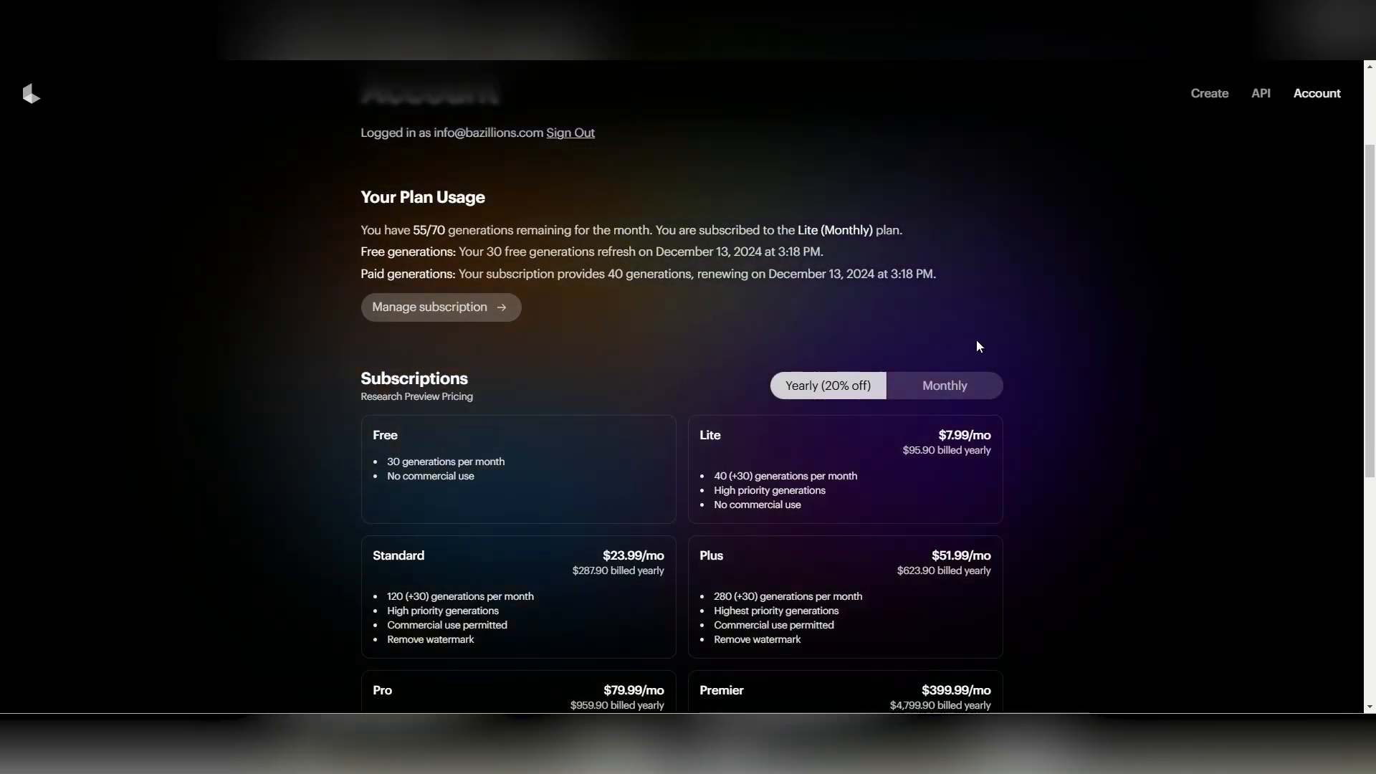
{"action": "left_click_drag", "start_coordinate": [656, 231], "coordinate": [846, 231]}
{"action": "left_click", "coordinate": [934, 237]}
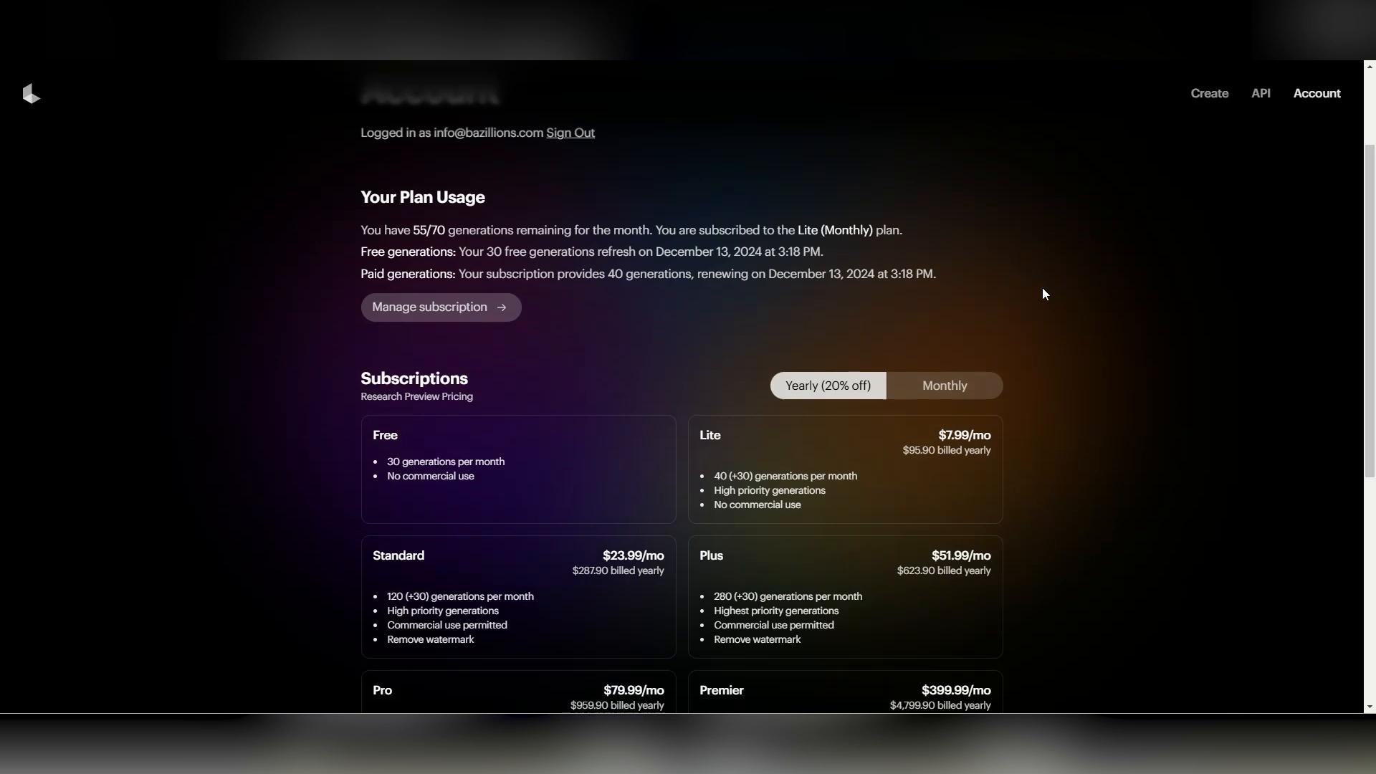
{"action": "scroll", "coordinate": [1064, 292], "scroll_direction": "down", "scroll_amount": 3}
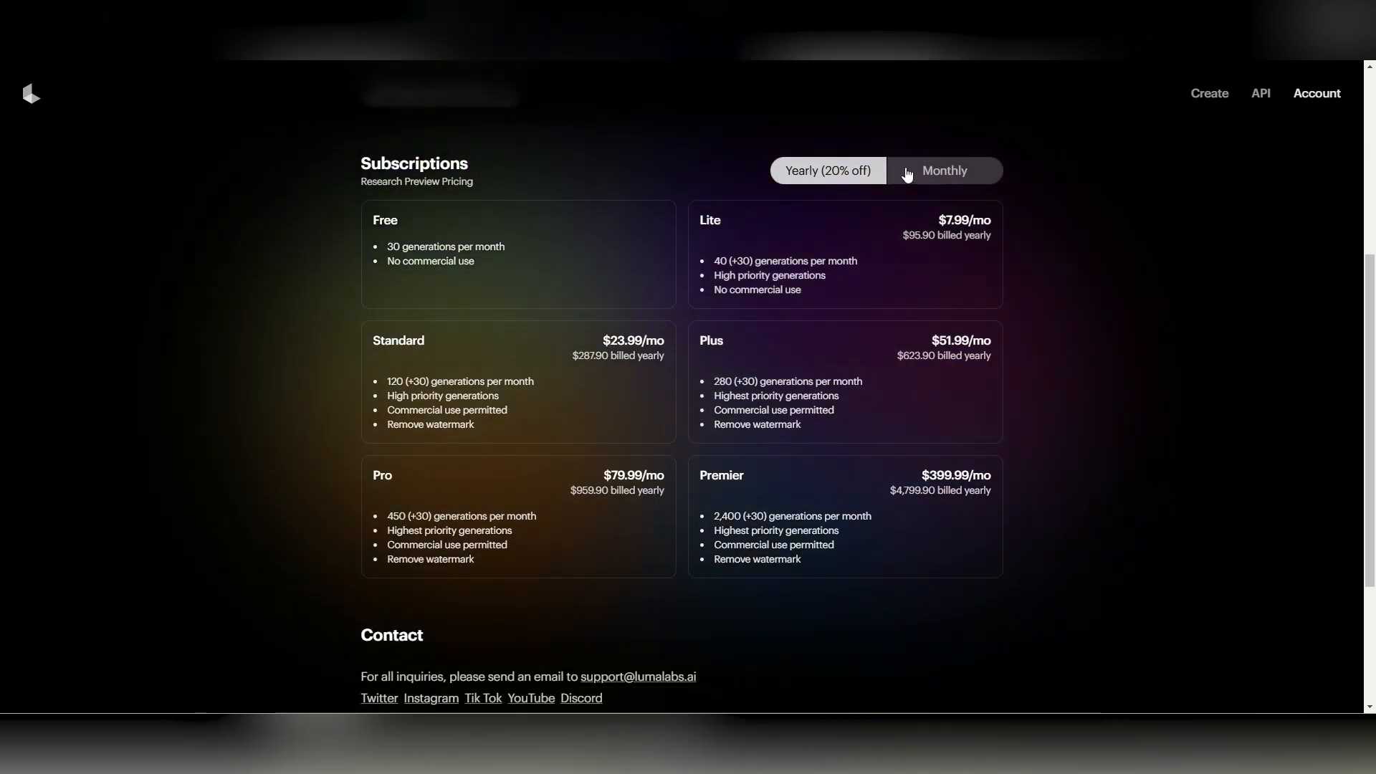
{"action": "left_click", "coordinate": [825, 172]}
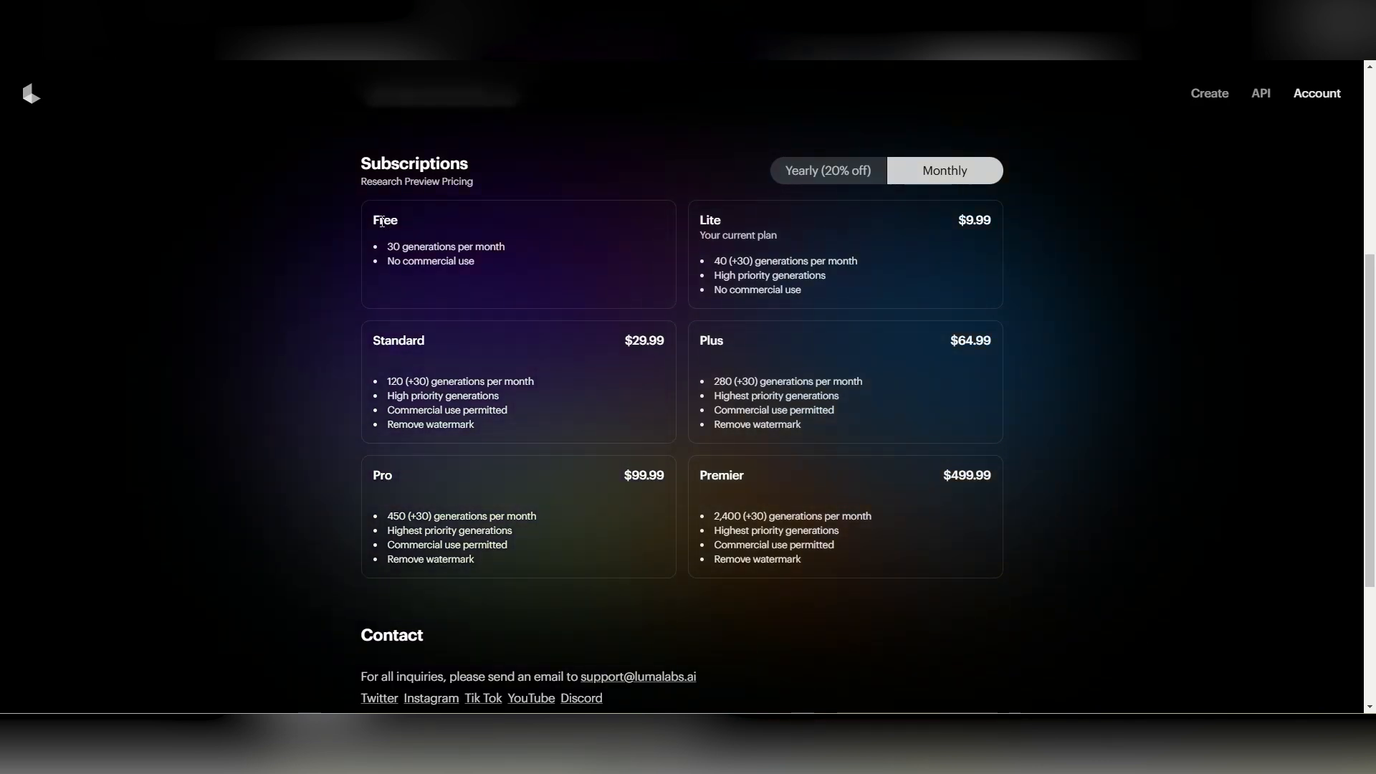
- Compare the monthly prices, generation allowances, commercial use and watermark terms of the Free, Lite, Standard, Plus, Pro and Premier plans
{"action": "double_click", "coordinate": [436, 228]}
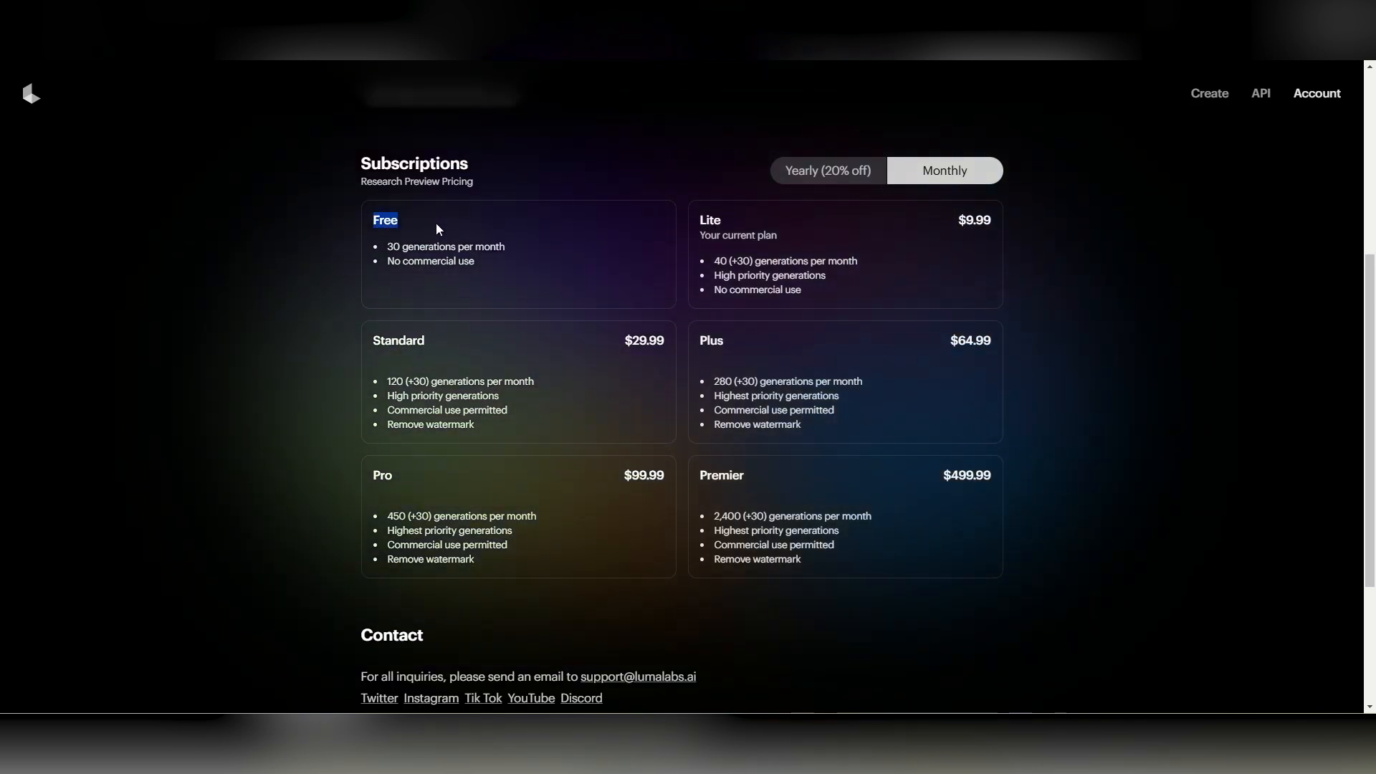
{"action": "double_click", "coordinate": [709, 220]}
{"action": "left_click", "coordinate": [420, 357]}
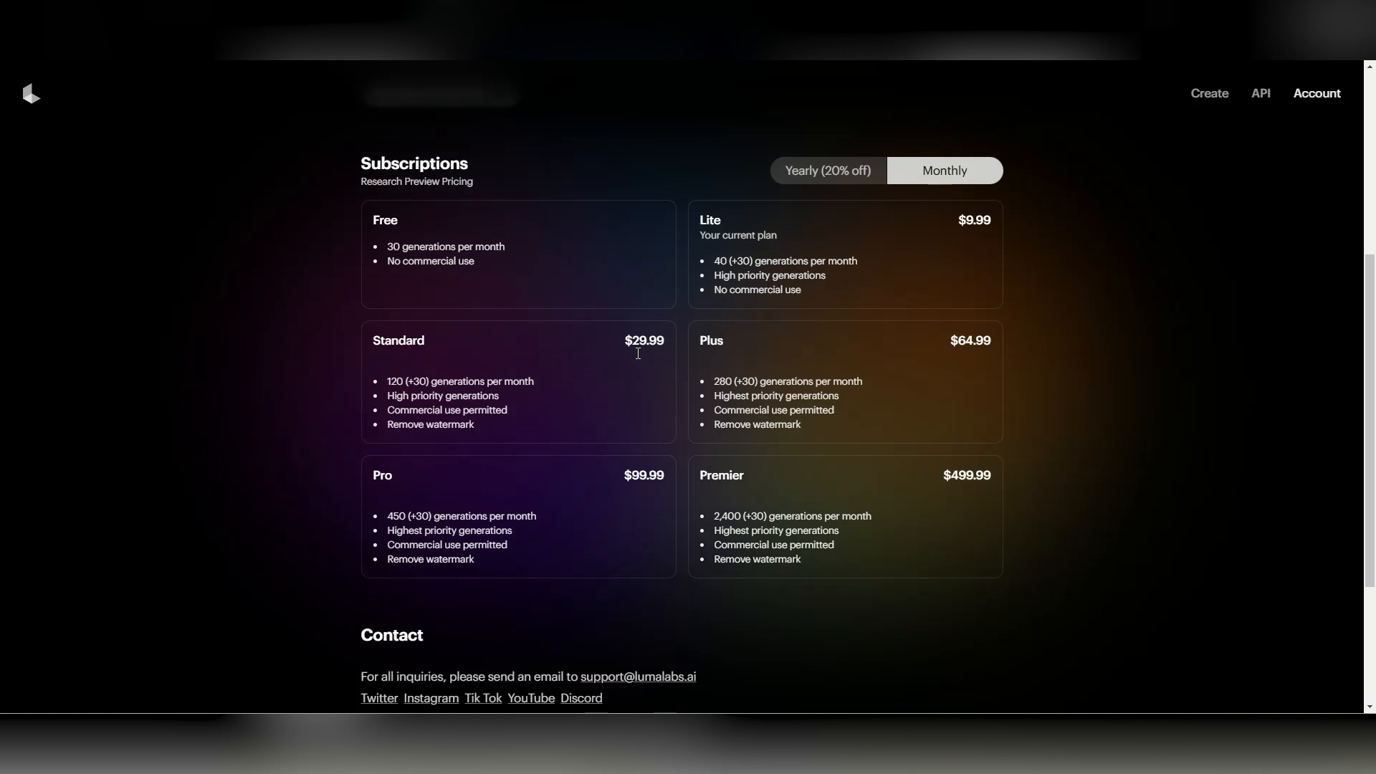
{"action": "scroll", "coordinate": [638, 353], "scroll_direction": "down", "scroll_amount": 2}
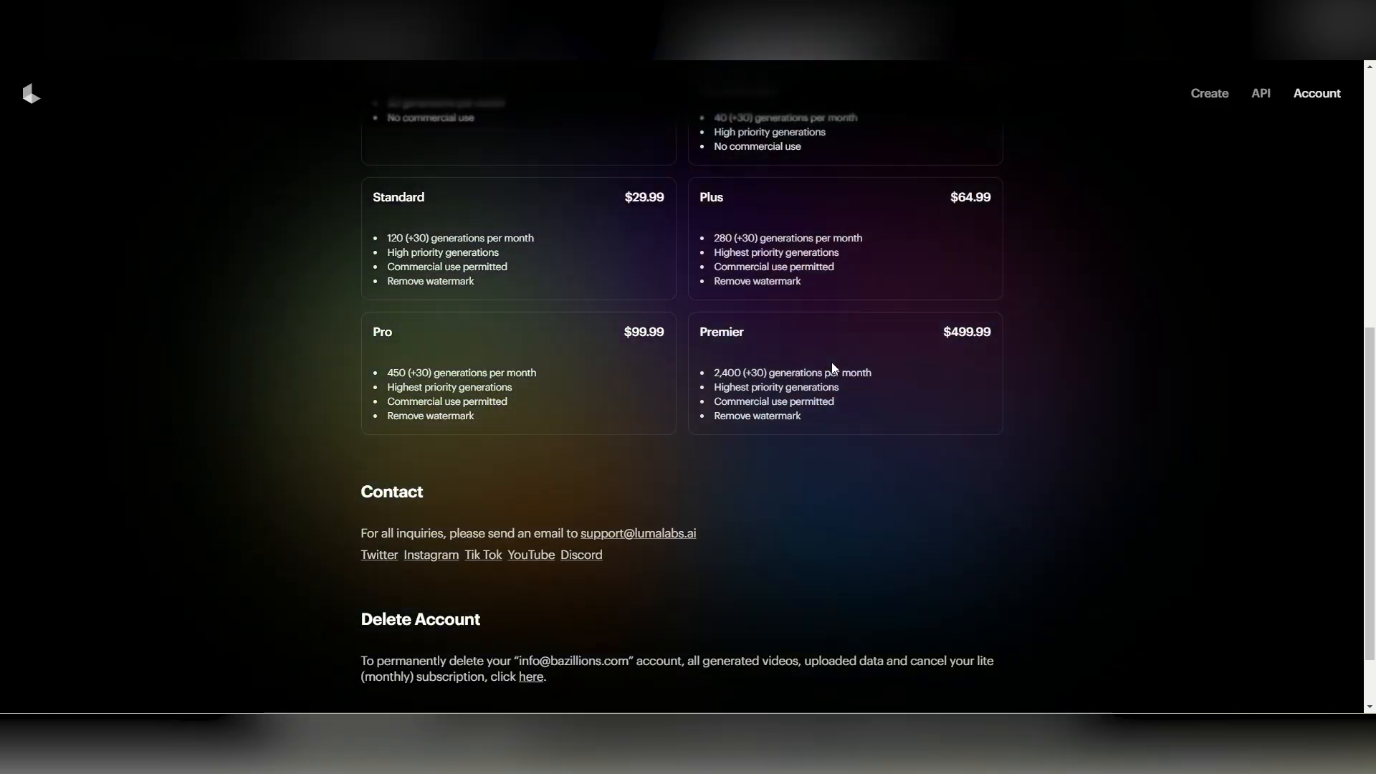
{"action": "left_click_drag", "start_coordinate": [714, 367], "coordinate": [815, 415]}
{"action": "left_click", "coordinate": [867, 457]}
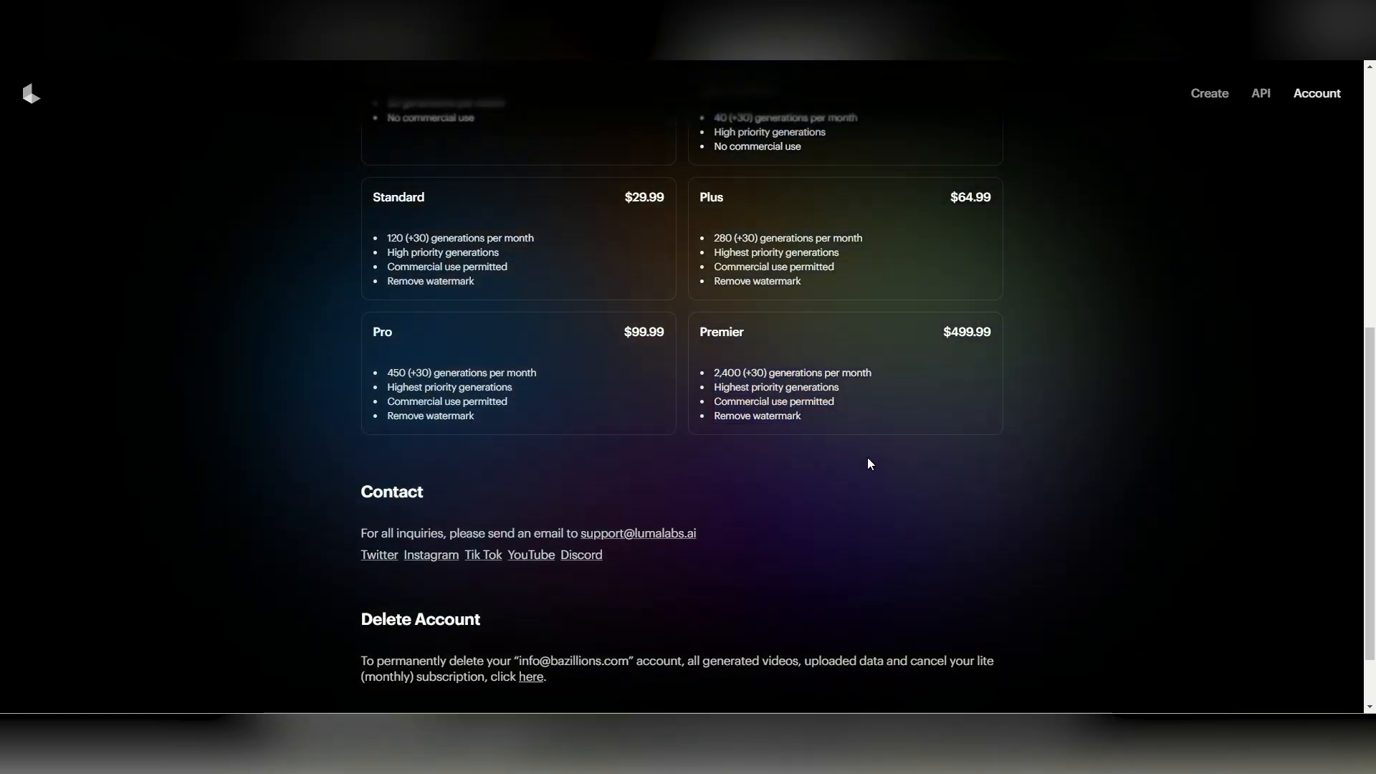
{"action": "scroll", "coordinate": [904, 459], "scroll_direction": "up", "scroll_amount": 2}
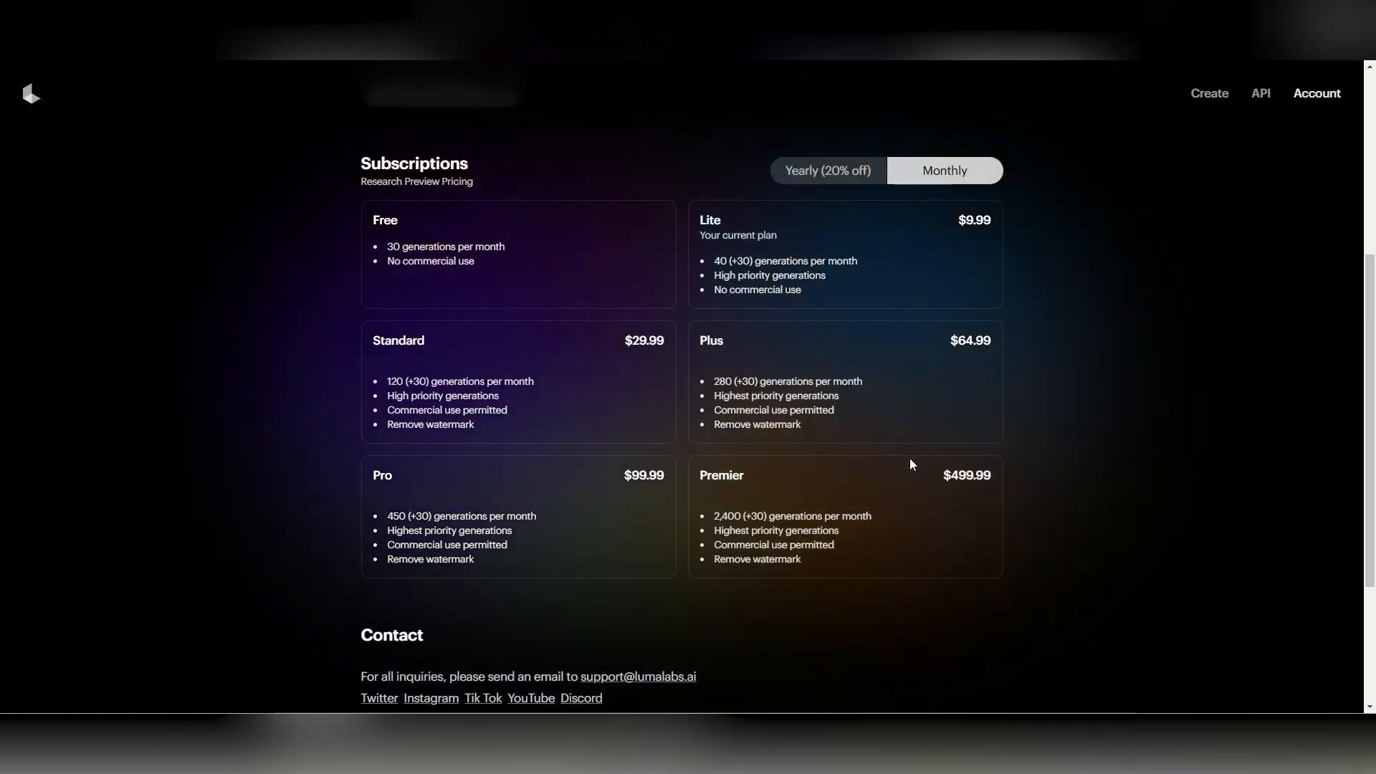
{"action": "scroll", "coordinate": [910, 460], "scroll_direction": "down", "scroll_amount": 3}
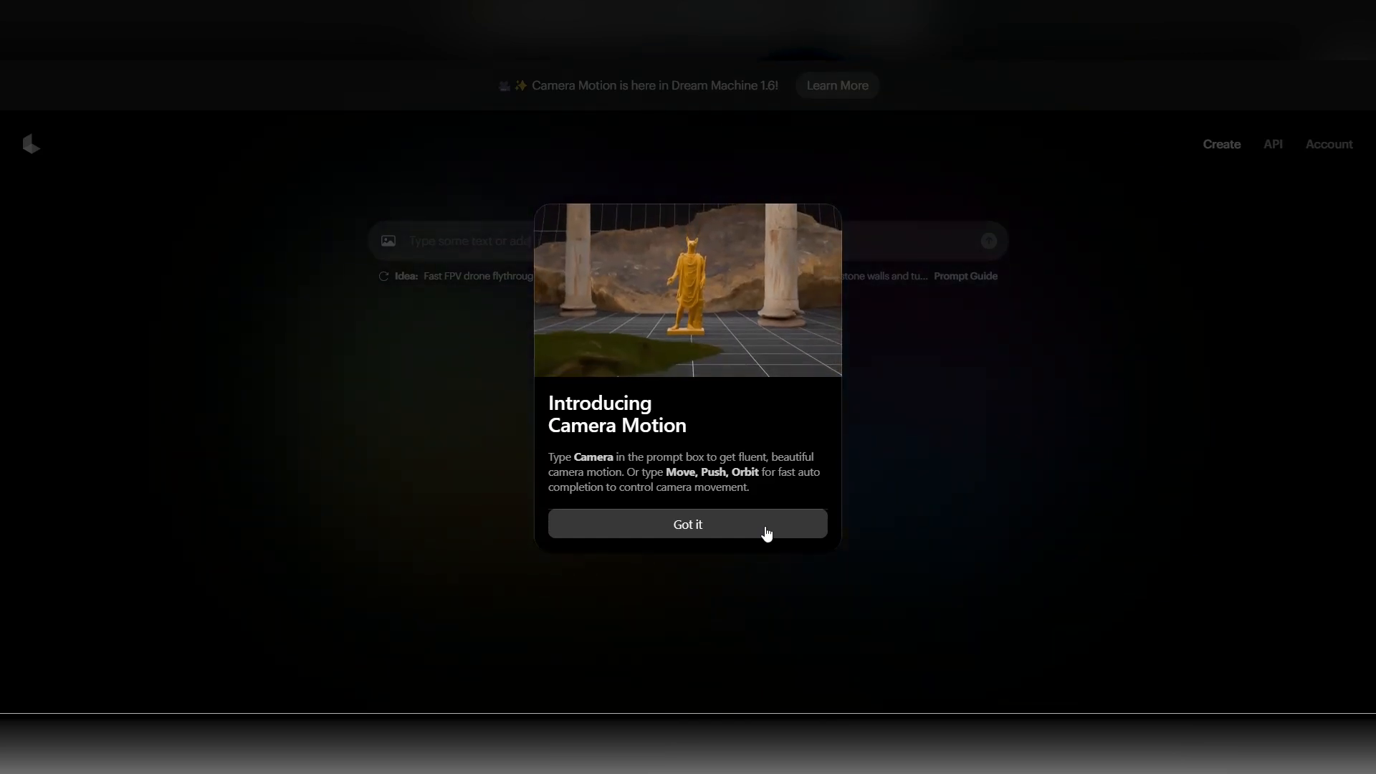
- Add the jungle image op as the video's start frame and image 1 of the boy as its end frame
{"action": "left_click", "coordinate": [766, 532]}
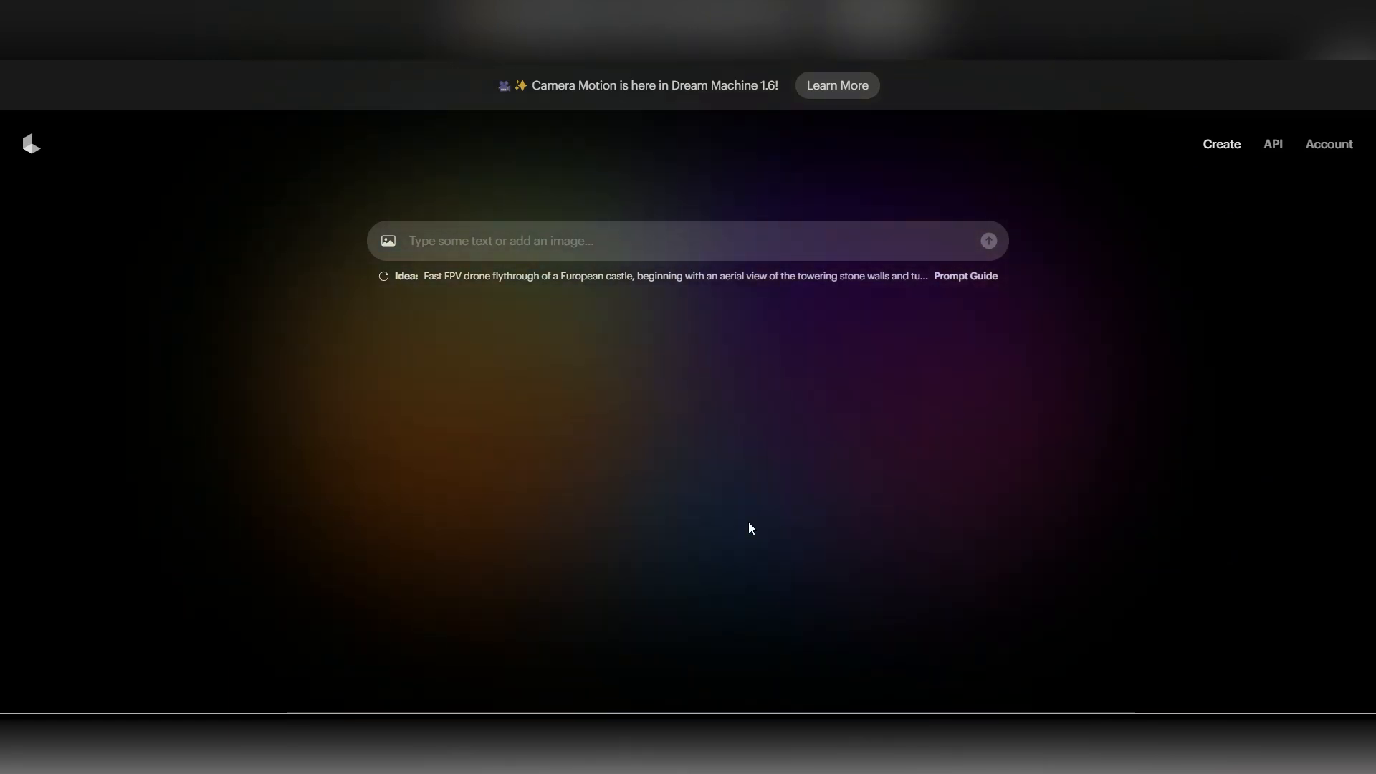
{"action": "left_click", "coordinate": [388, 240]}
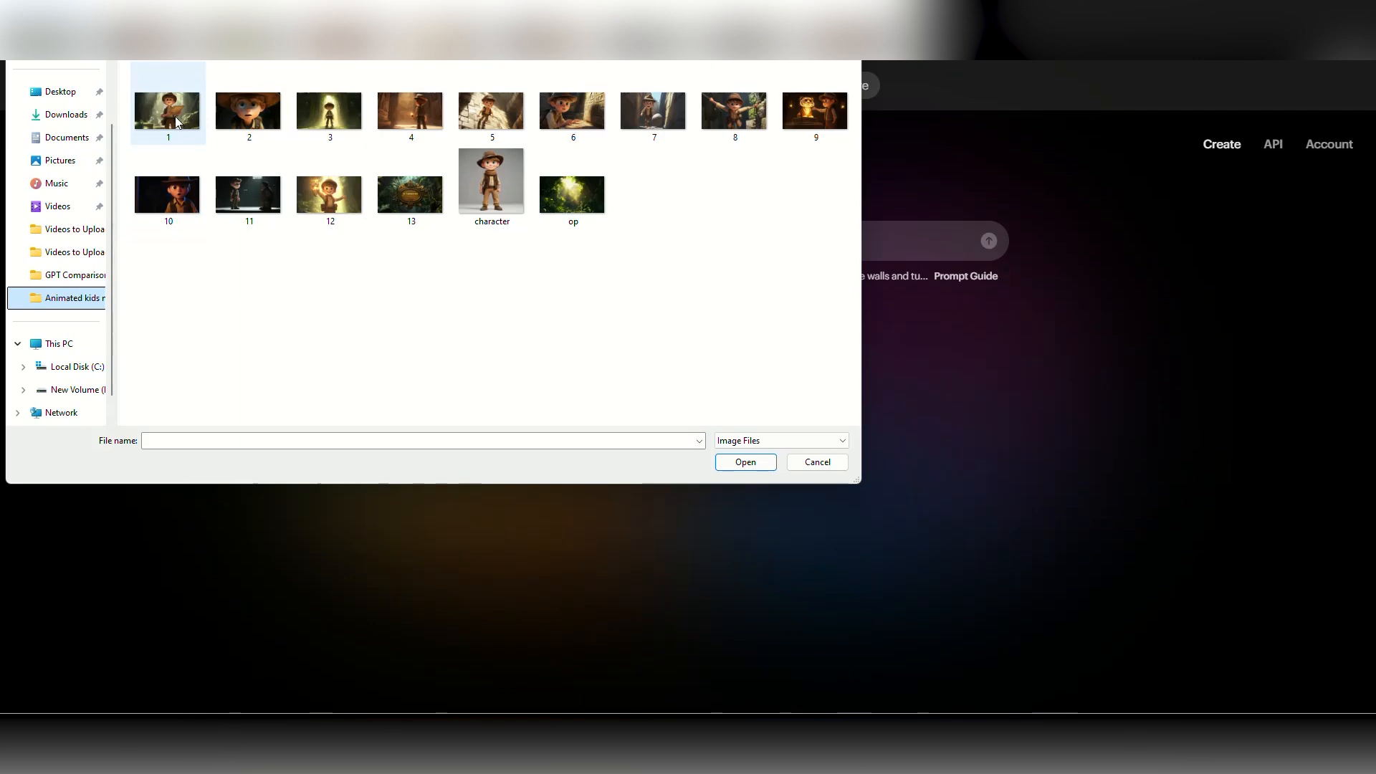
{"action": "left_click", "coordinate": [745, 462]}
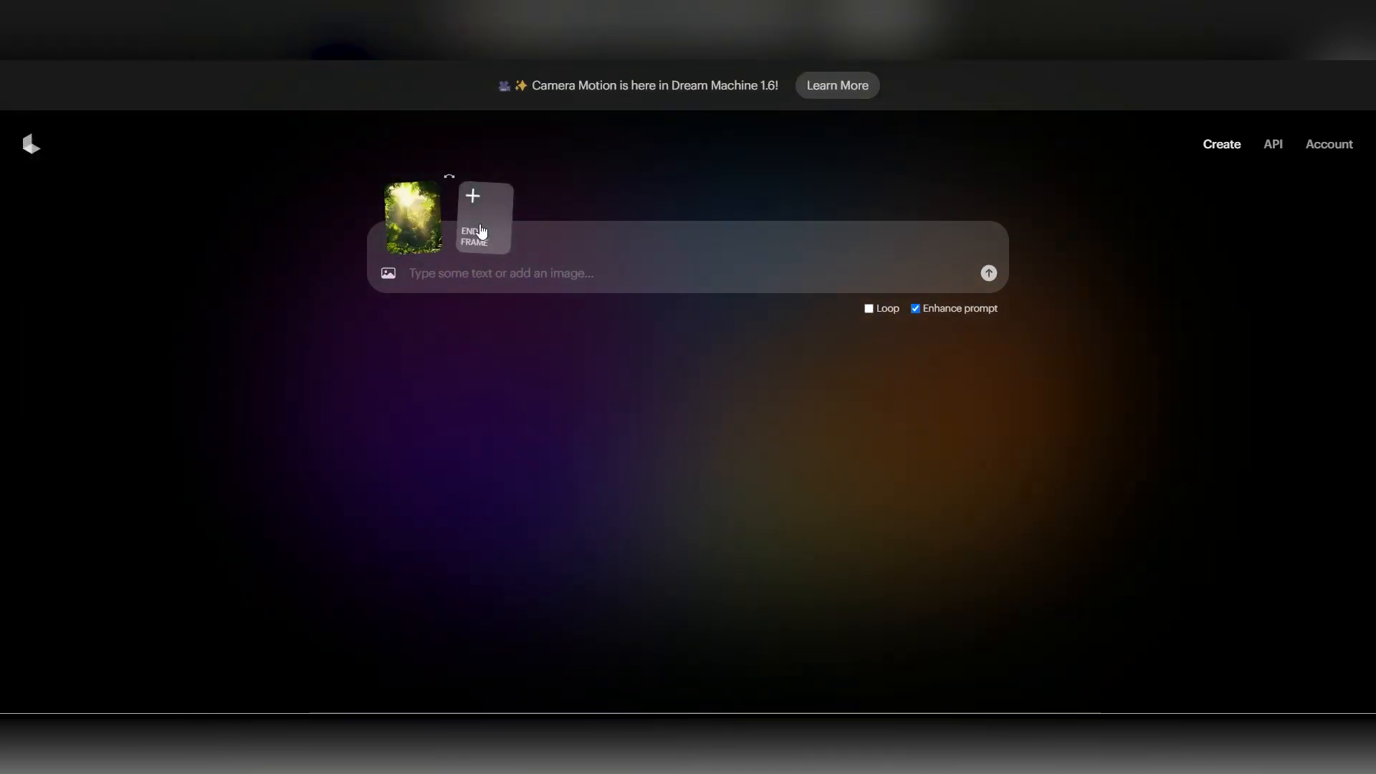
{"action": "left_click", "coordinate": [480, 230]}
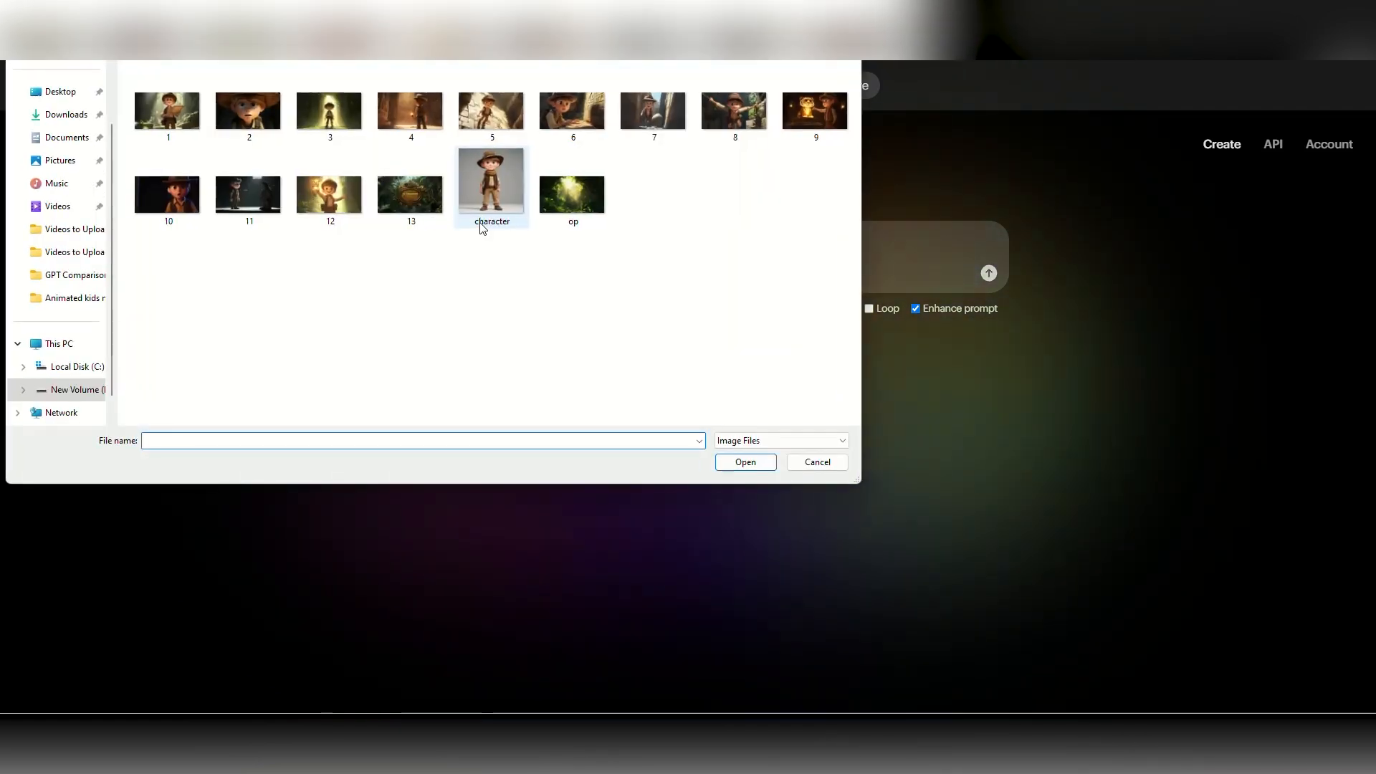
{"action": "double_click", "coordinate": [492, 183]}
- Generate the two-frame clip with the prompt "camera push in into a dense jungle where sunlight shines through the tree branches"
{"action": "type", "text": "camera"}
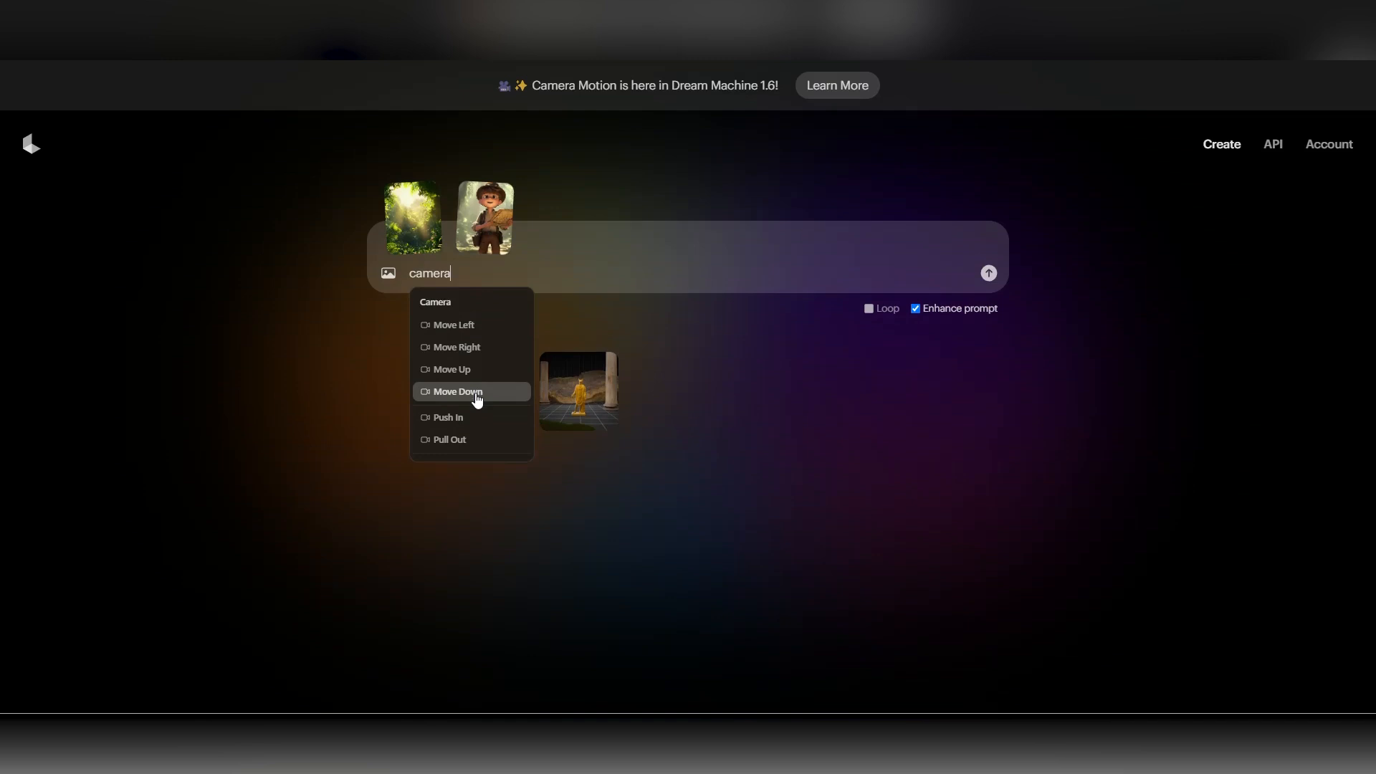
{"action": "left_click", "coordinate": [478, 421]}
{"action": "type", "text": "thro"}
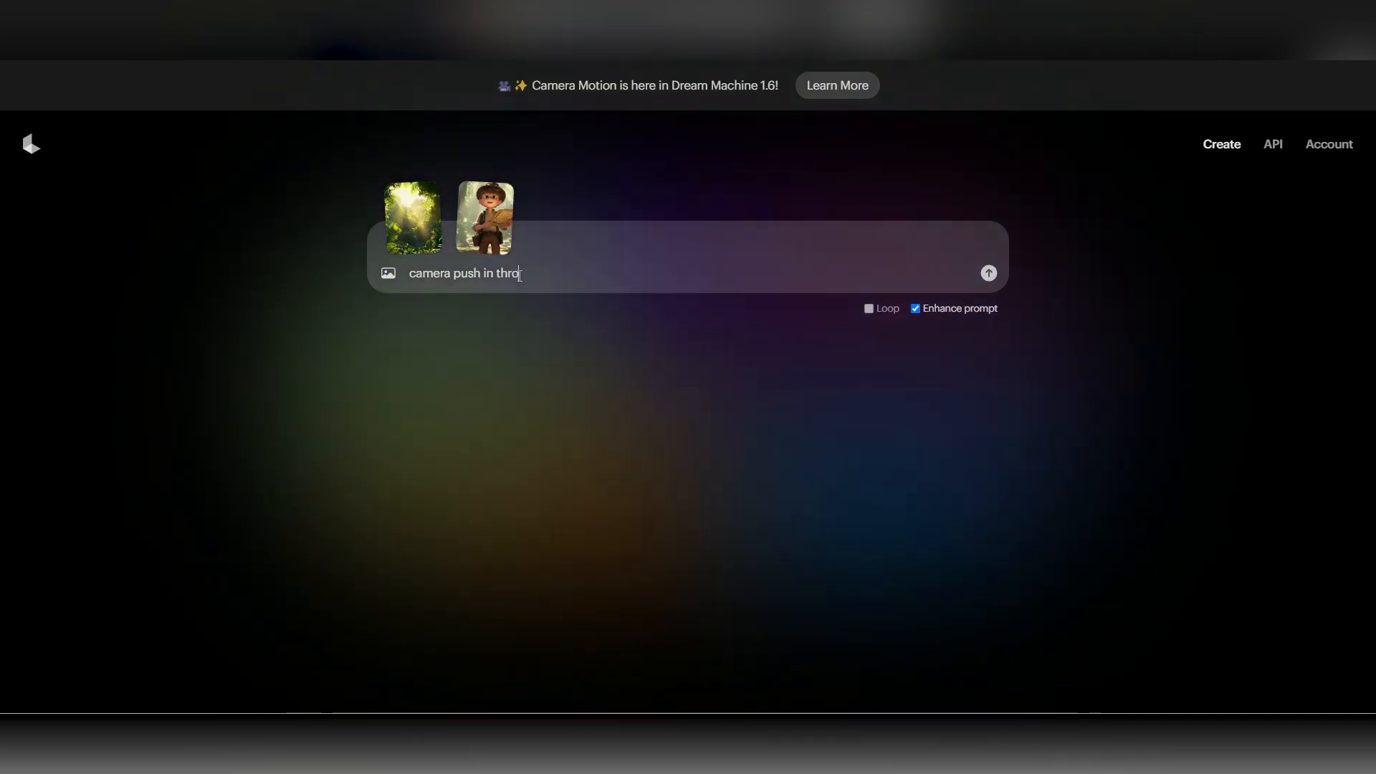
{"action": "type", "text": "ugh a dense jungle"}
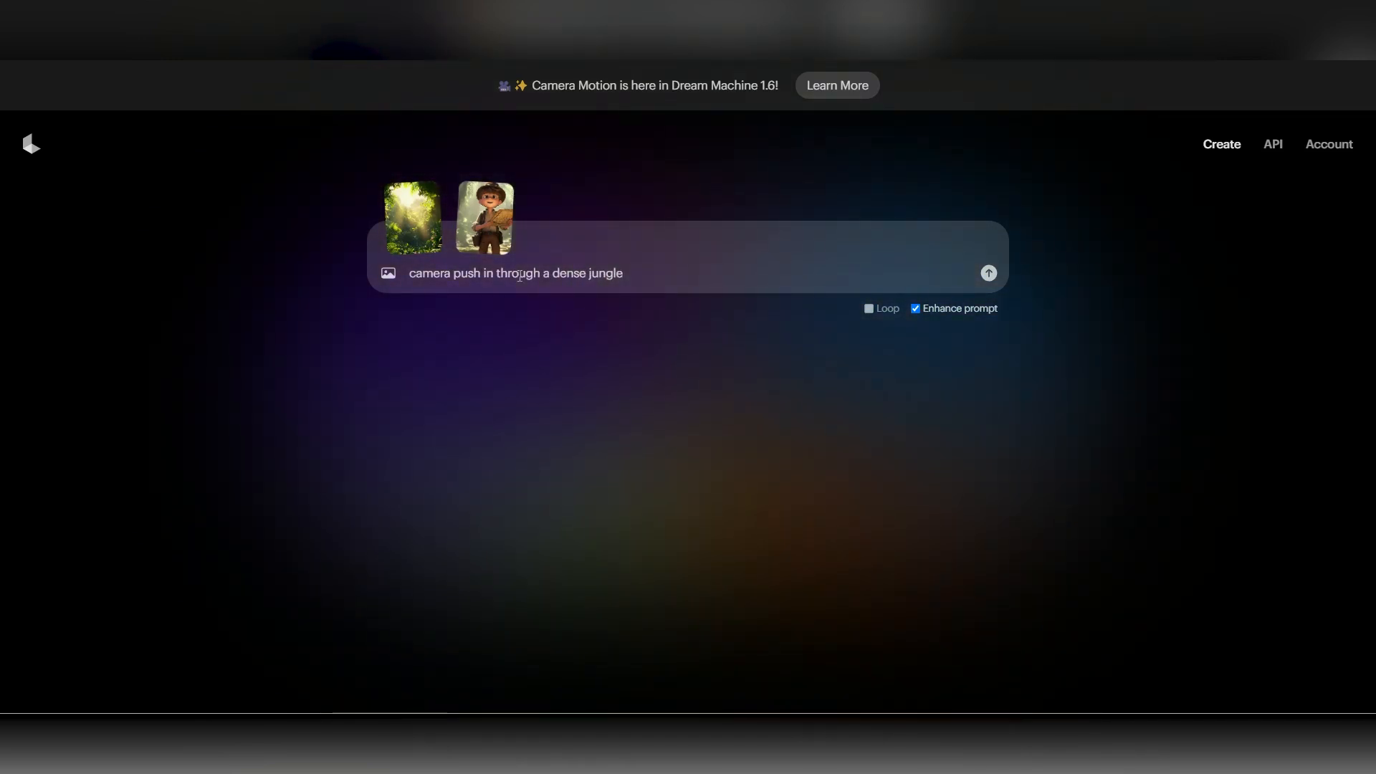
{"action": "type", "text": " where sunlight shines th"}
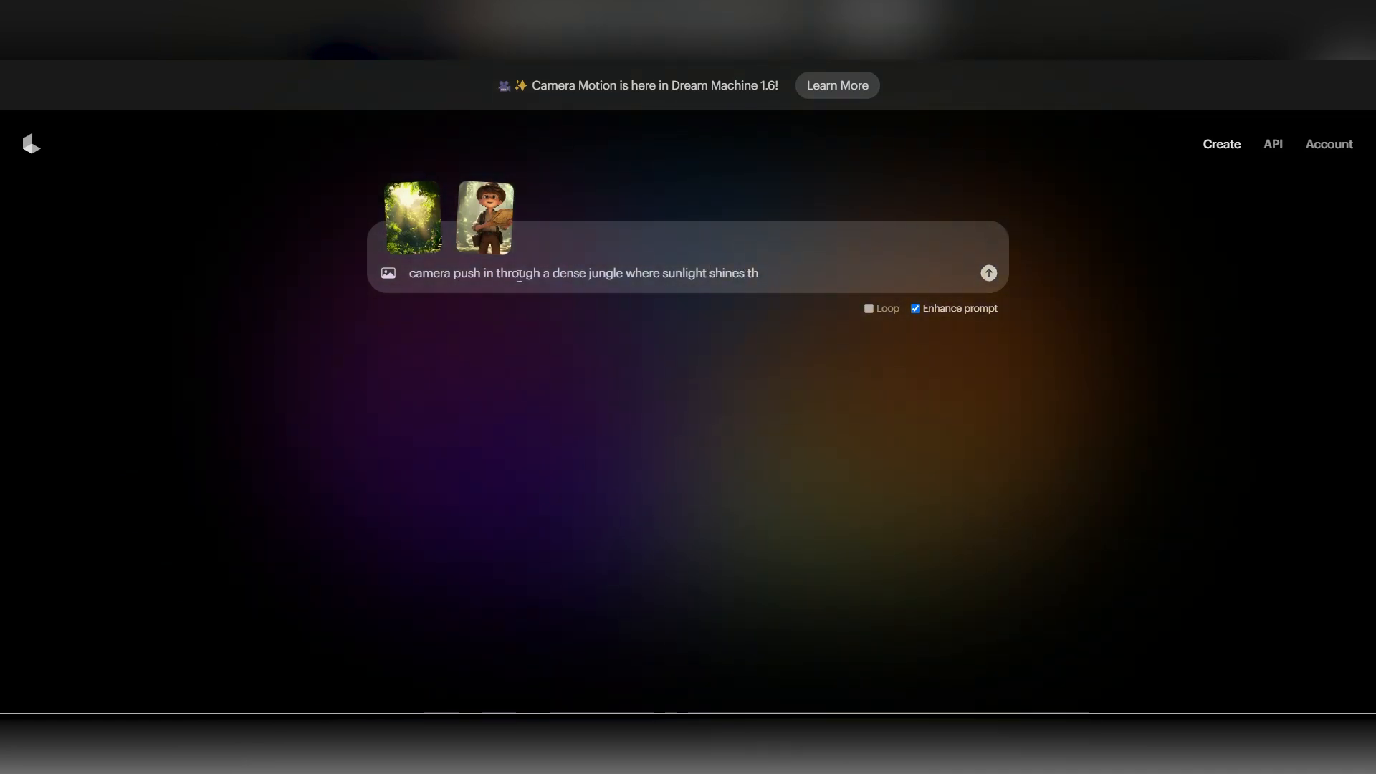
{"action": "type", "text": "rough the tree branches"}
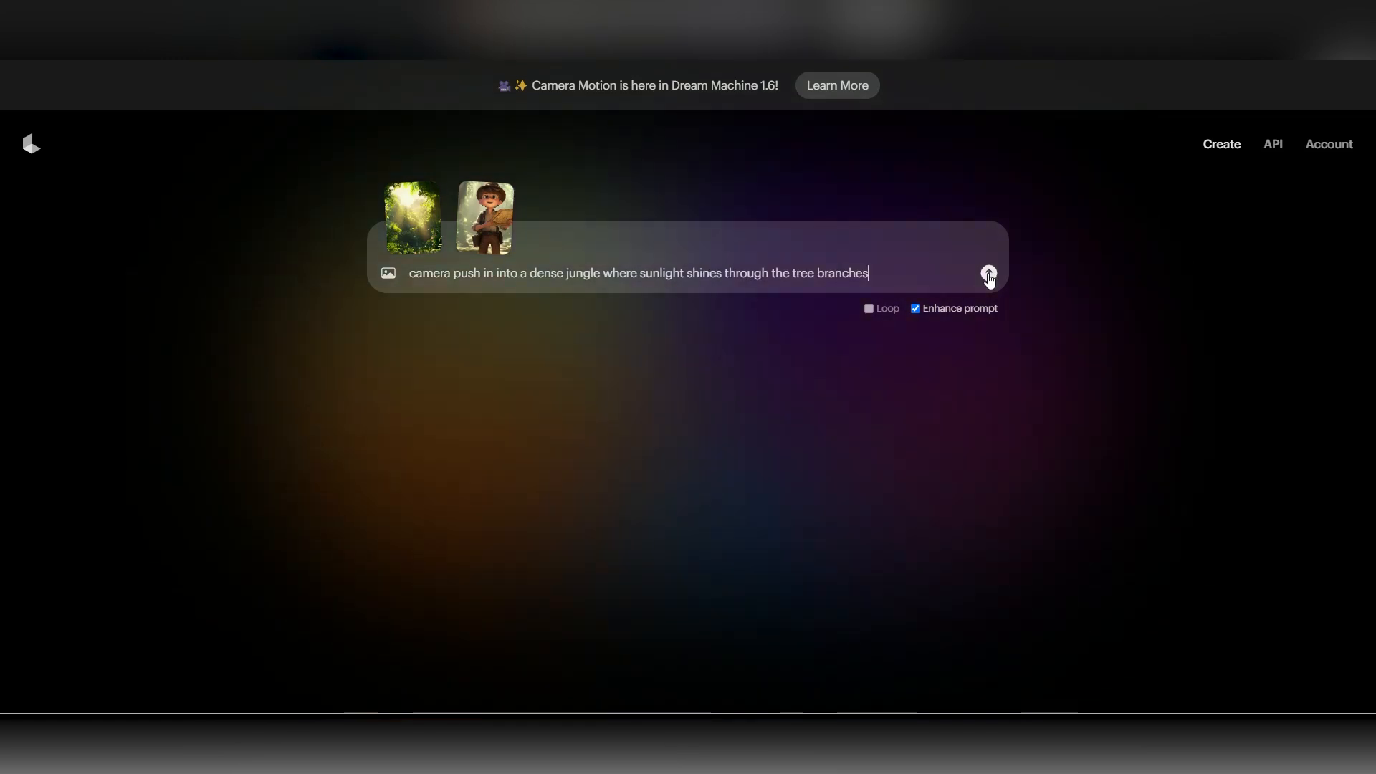
{"action": "left_click", "coordinate": [988, 273]}
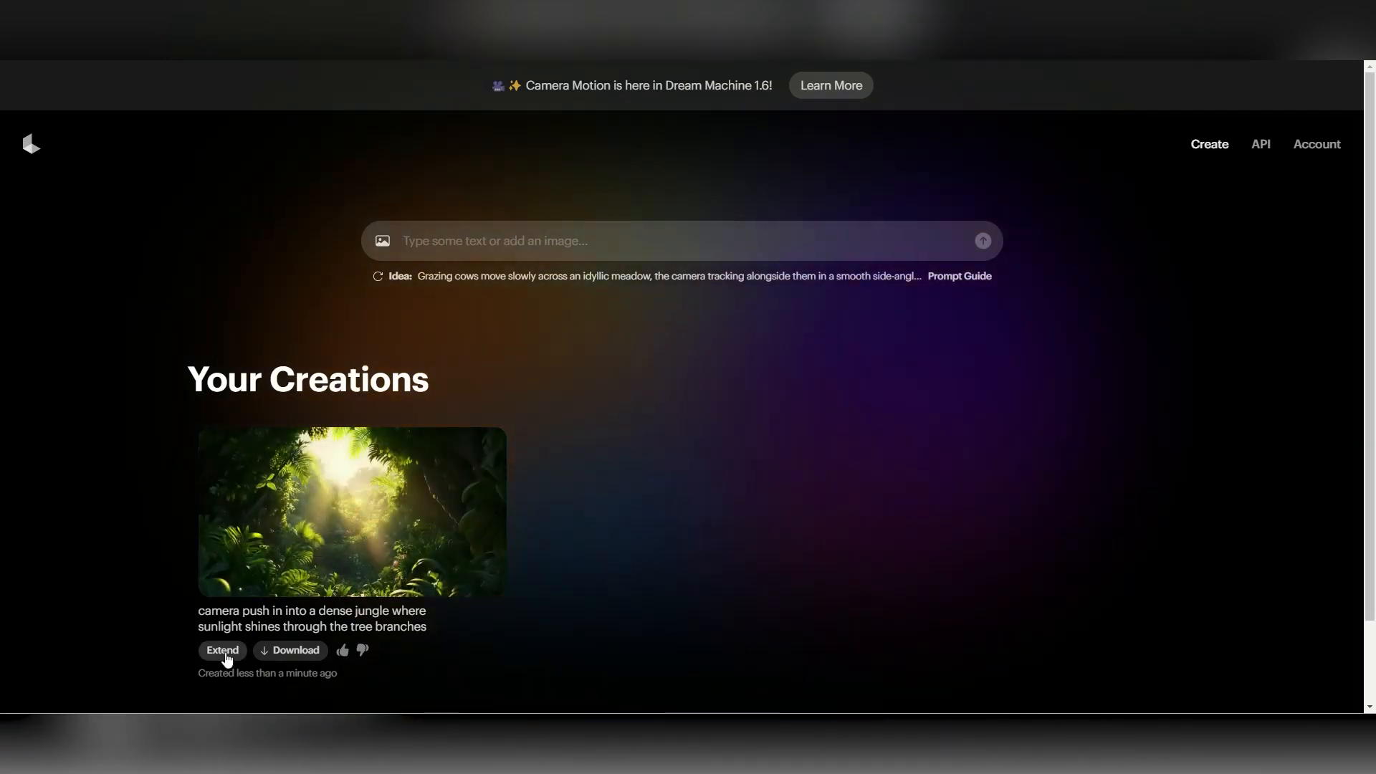
- Generate a clip starting from image 1 with the prompt "camera move up character is excited reading a map for a secret treasure"
{"action": "left_click", "coordinate": [382, 241]}
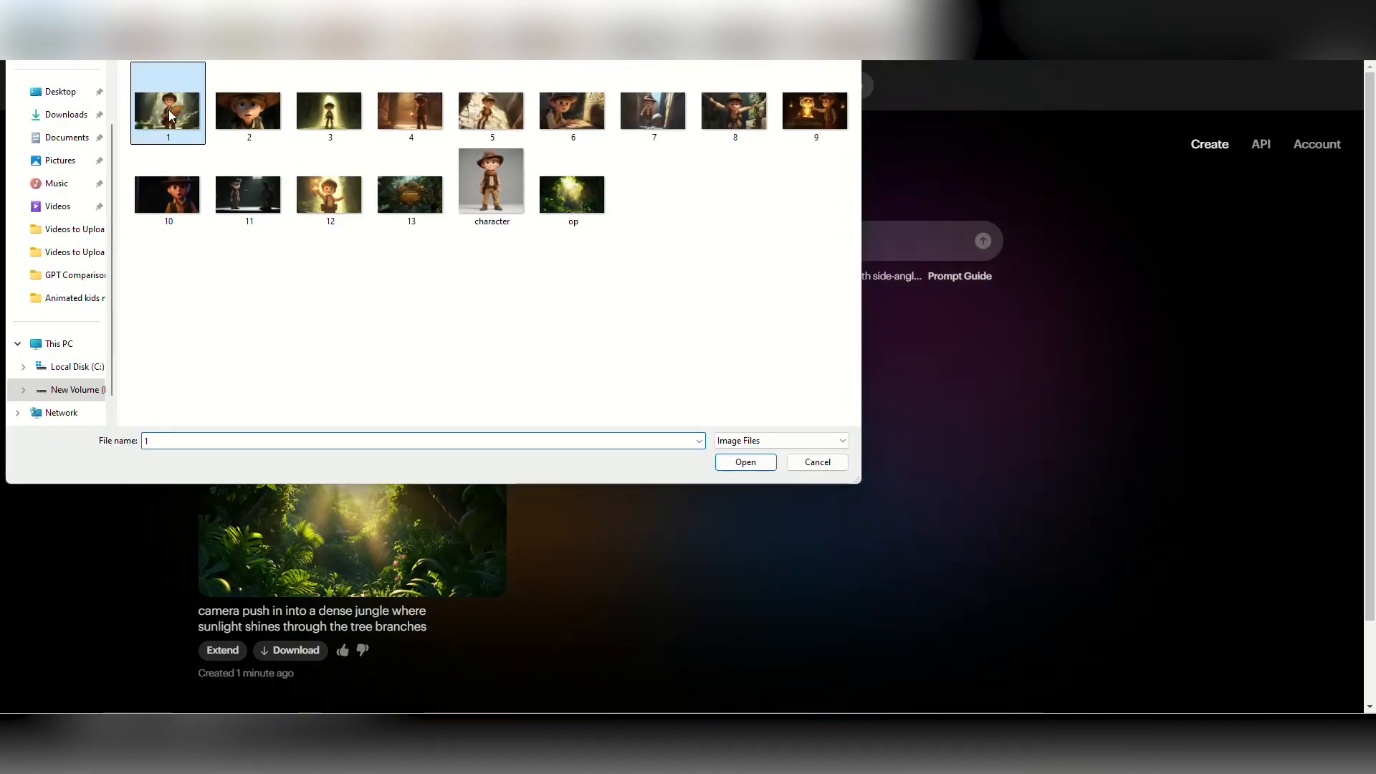
{"action": "left_click", "coordinate": [750, 466]}
{"action": "type", "text": "camera"}
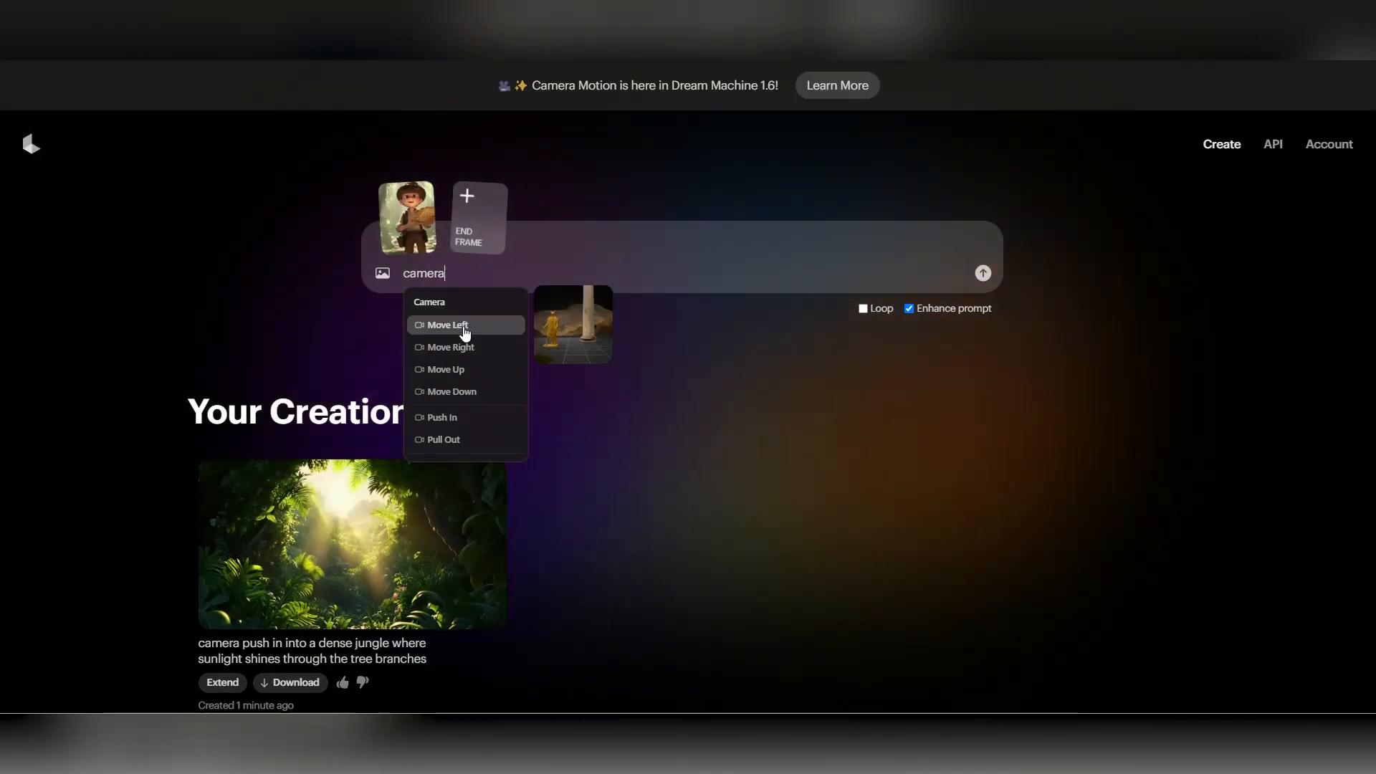
{"action": "left_click", "coordinate": [472, 371]}
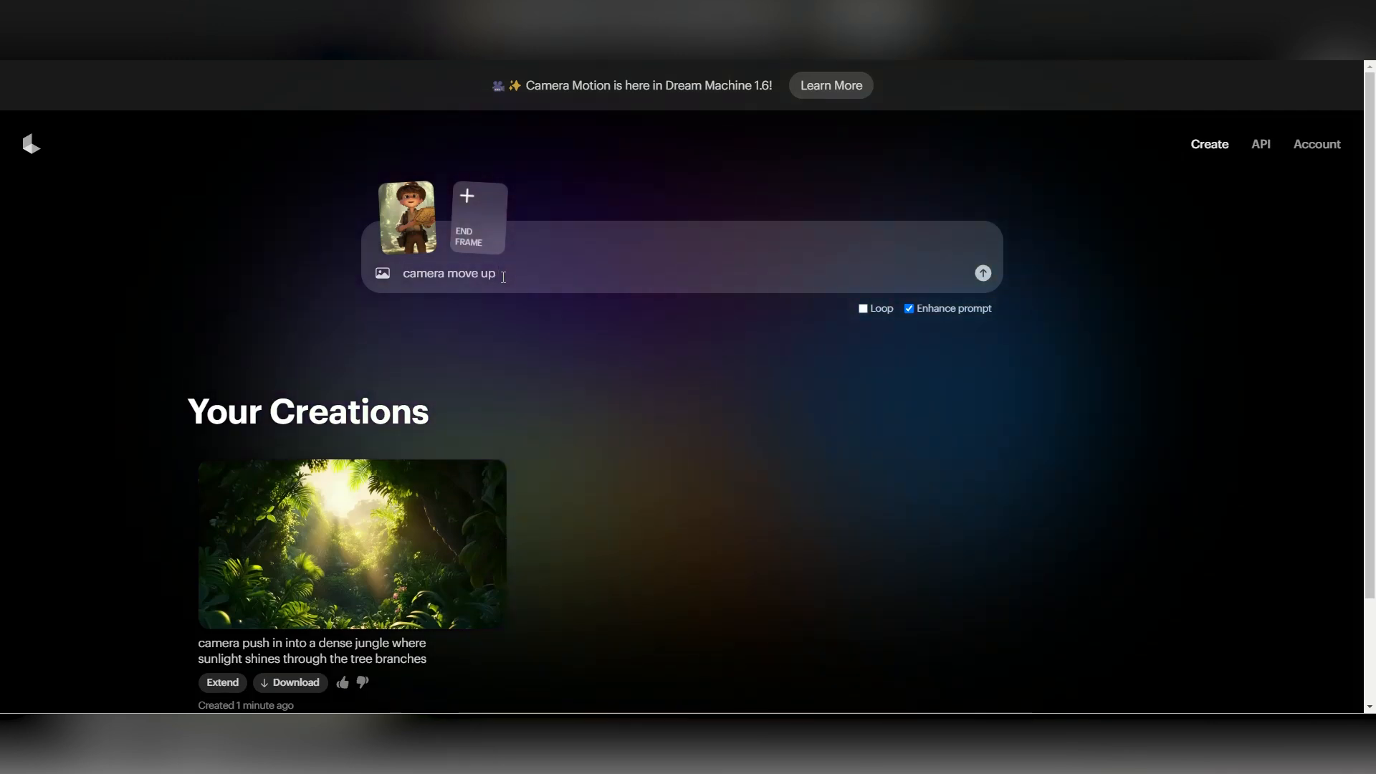
{"action": "type", "text": "characht"}
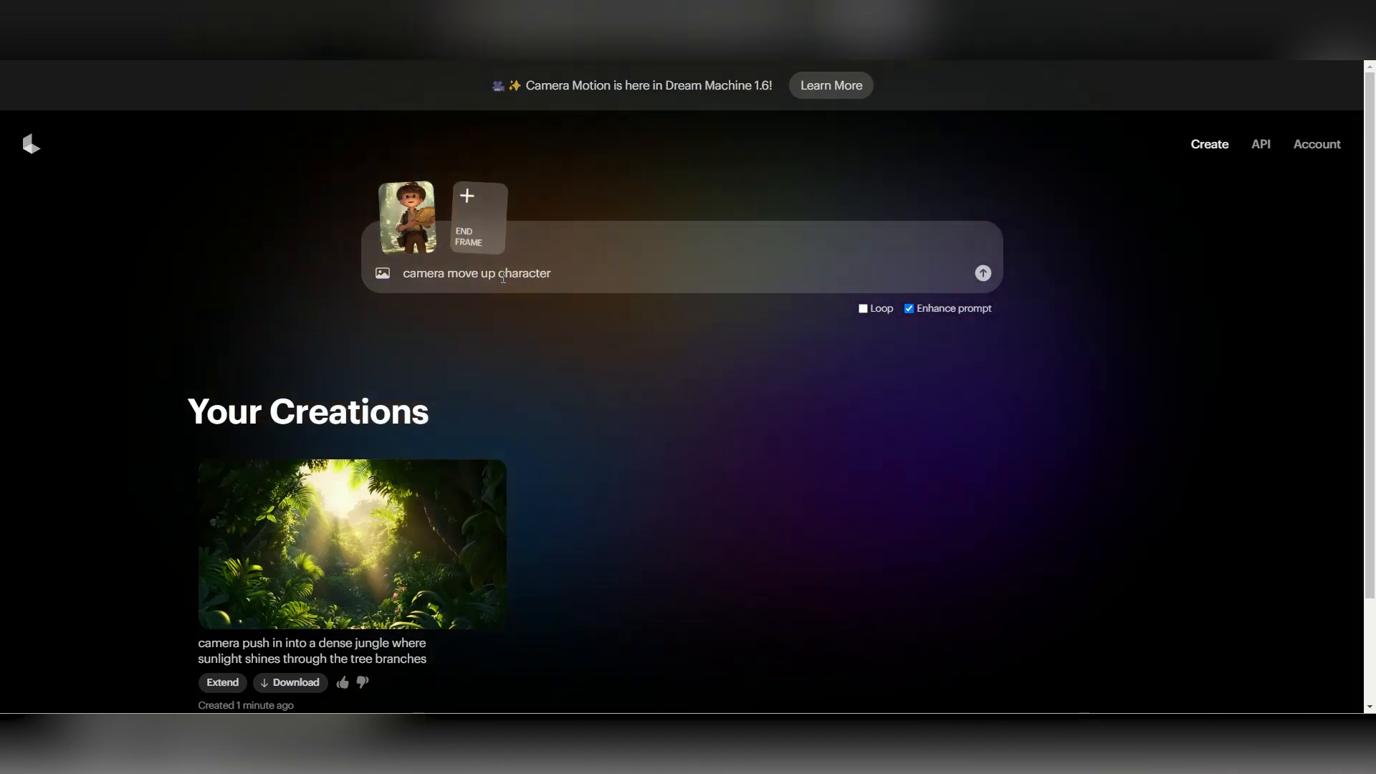
{"action": "type", "text": "g a map for a"}
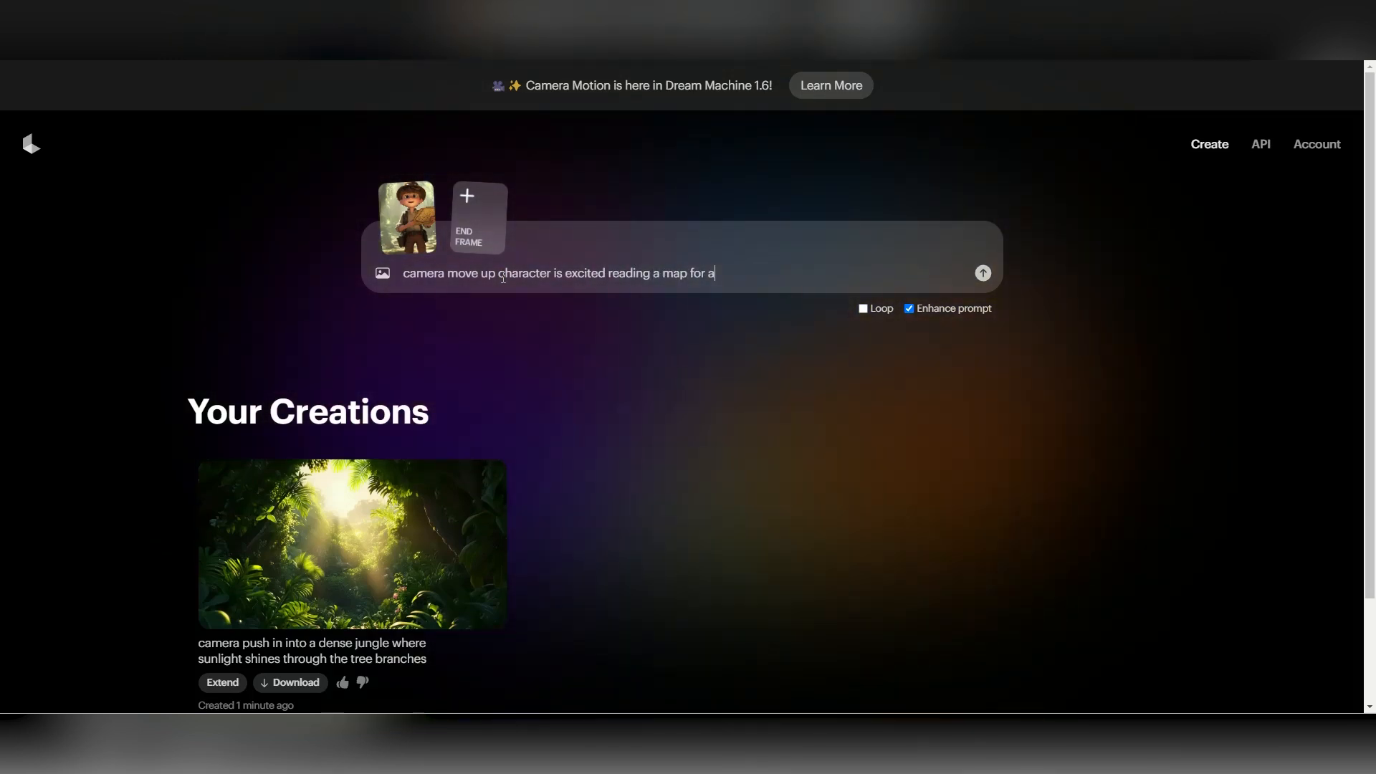
{"action": "type", "text": " secret"}
{"action": "key", "text": "Return"}
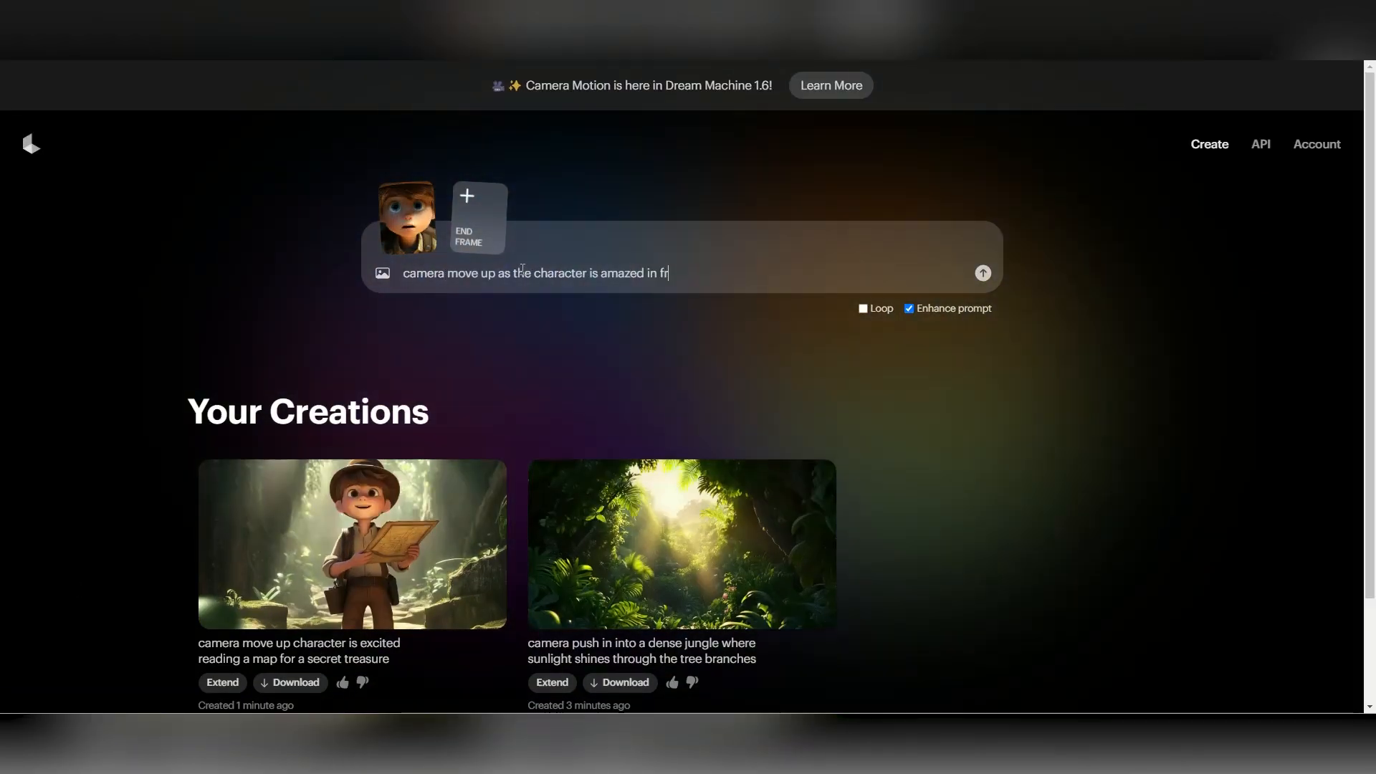
- Generate clips from images 2, 3 and 4: move up on the amazed character, pull out on a hidden temple hall, move up on torch corridor
{"action": "key", "text": "Return"}
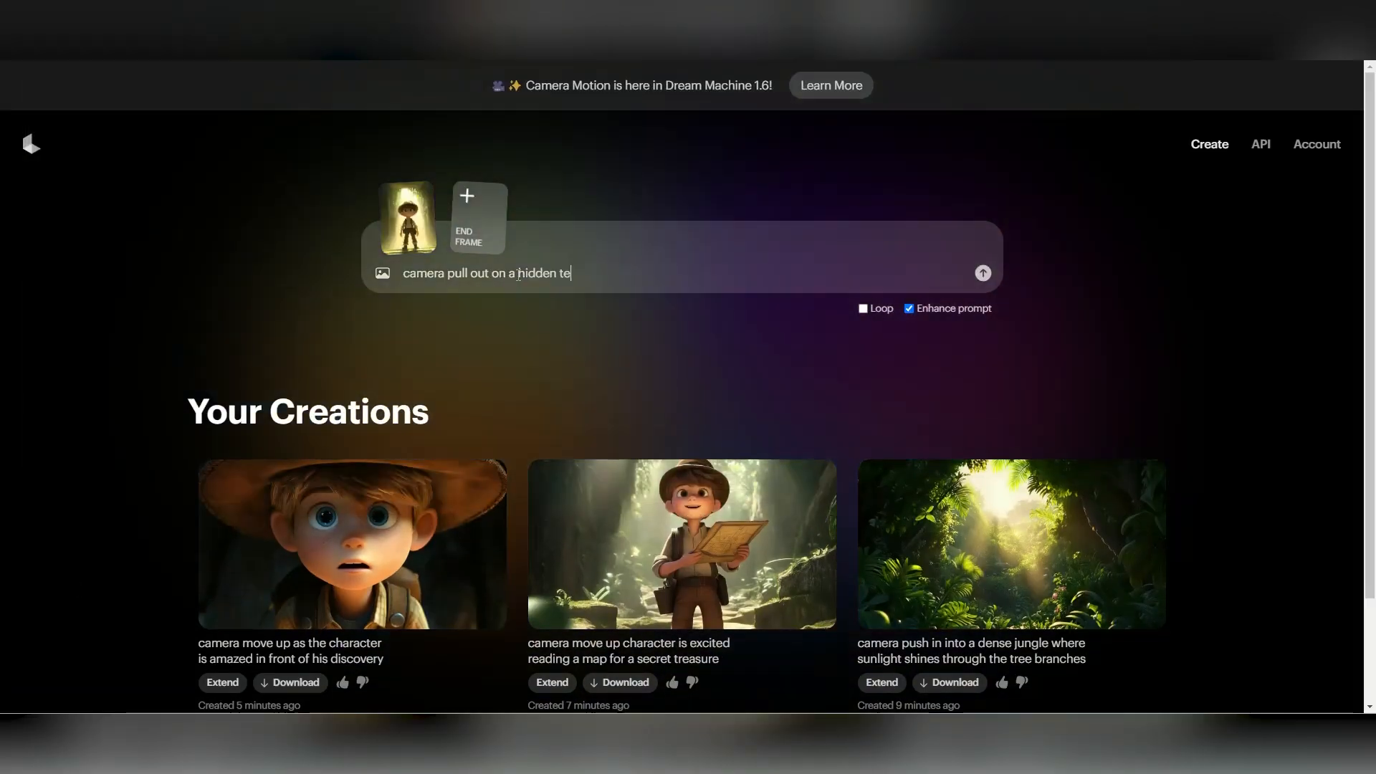
{"action": "key", "text": "Return"}
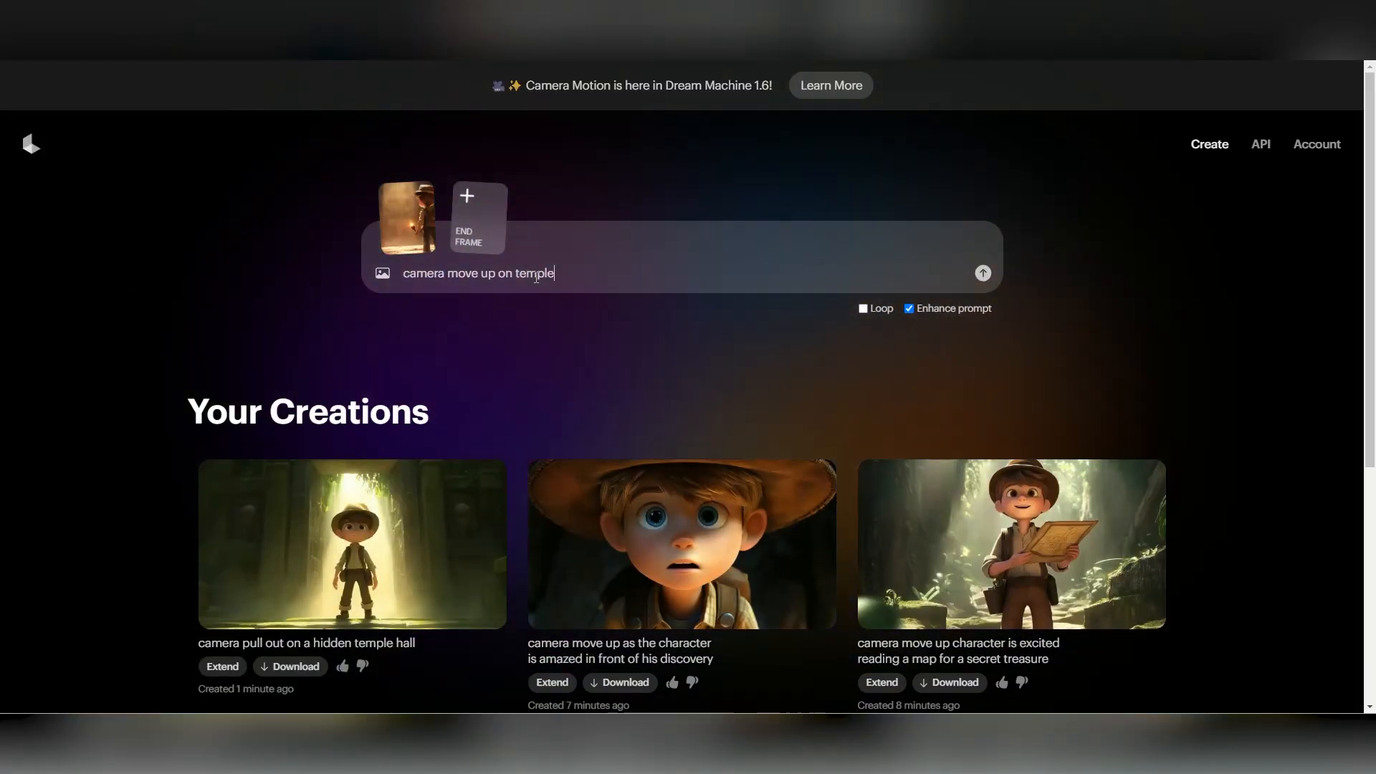
{"action": "key", "text": "Return"}
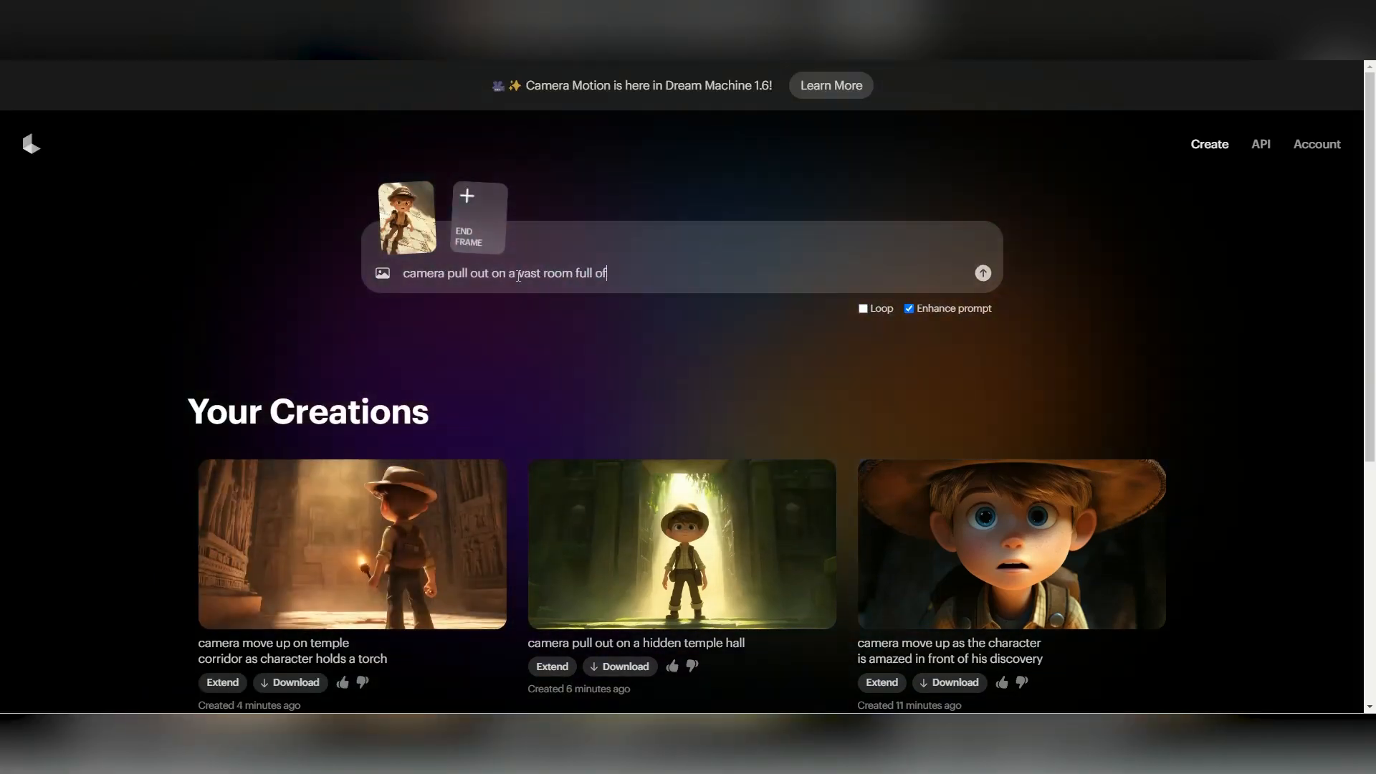
- Generate two image 5 clips: "camera pull out on a vast room full of tiles", first adding "while the character leaps from tile to tile", then without it
{"action": "type", "text": "tiles while the character leaps from tile to tile"}
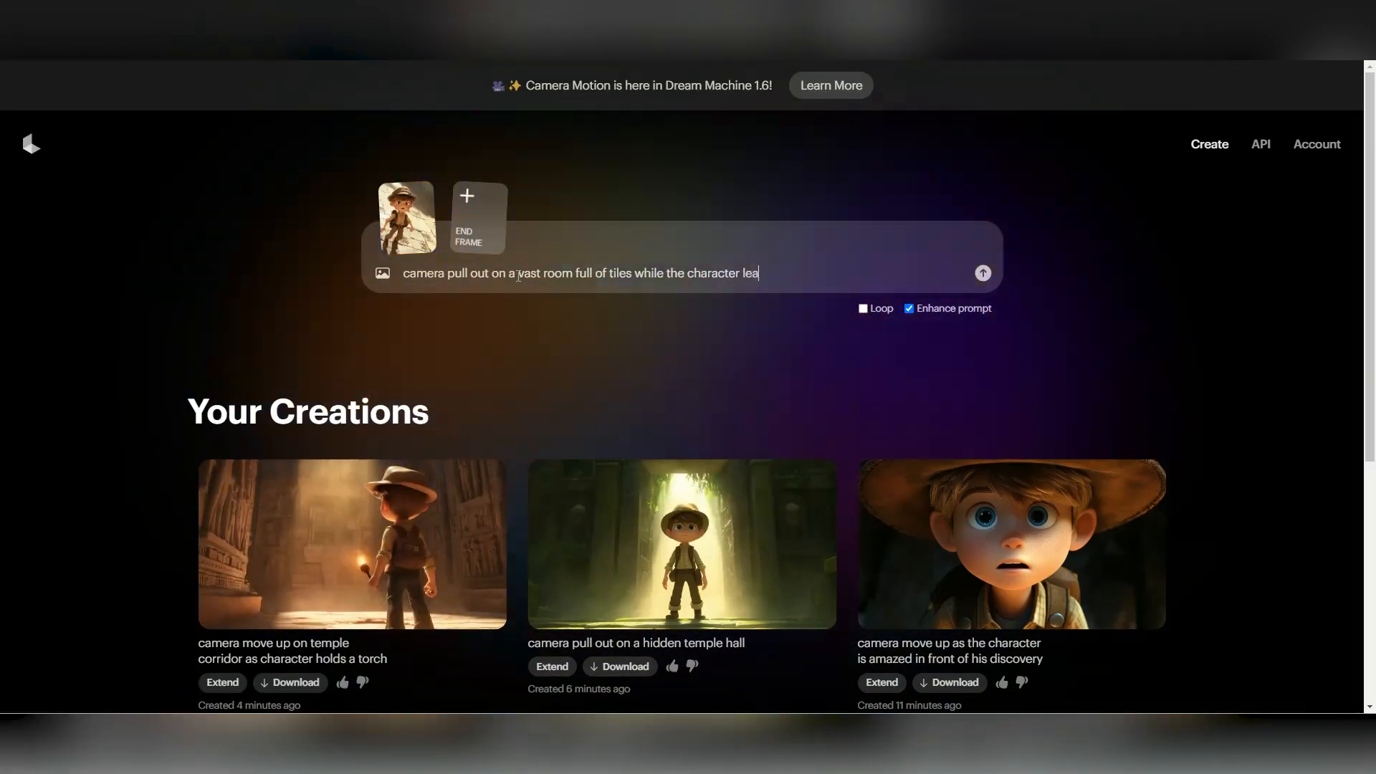
{"action": "key", "text": "Return"}
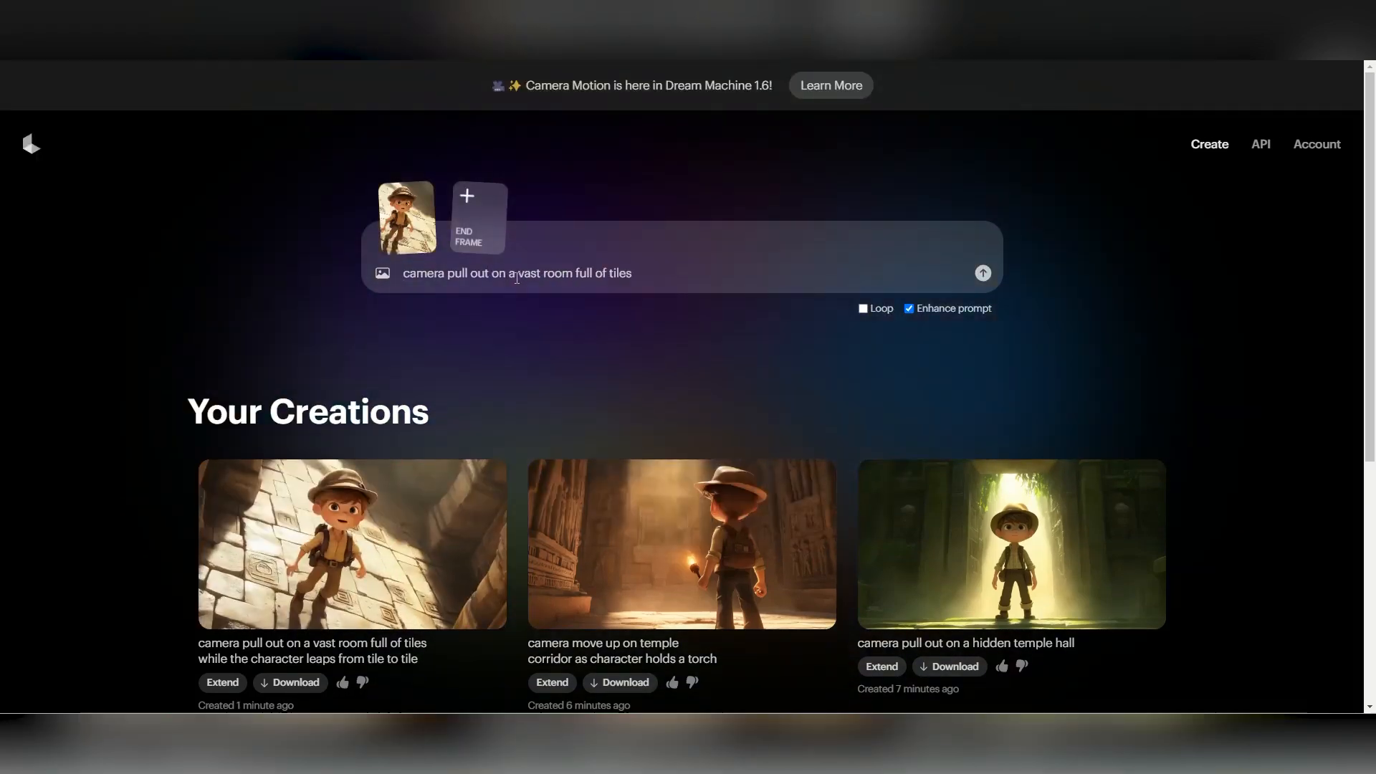
{"action": "key", "text": "Return"}
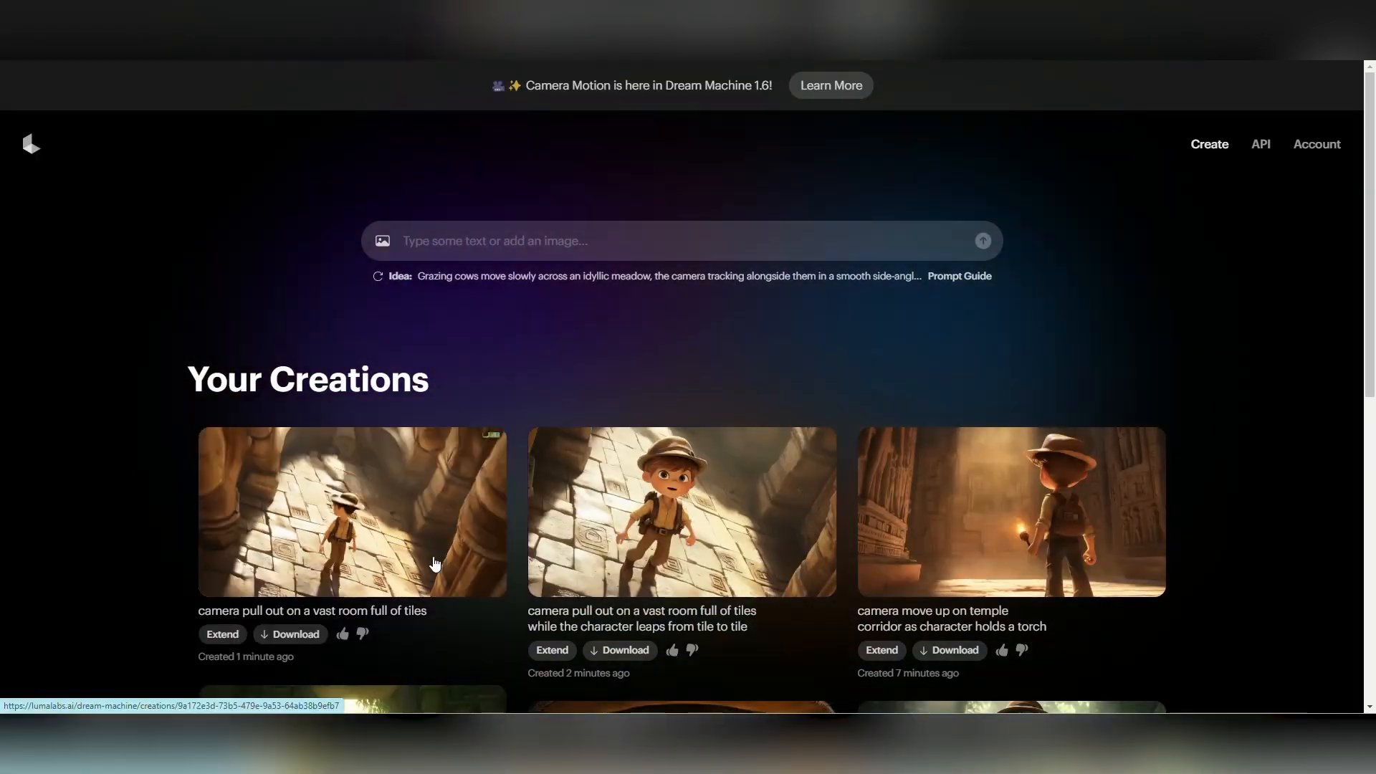
- Generate a clip from image 6 with the prompt "camera move right as character thinks how to solve the puzzle"
{"action": "type", "text": "lve the puzzle"}
{"action": "key", "text": "Return"}
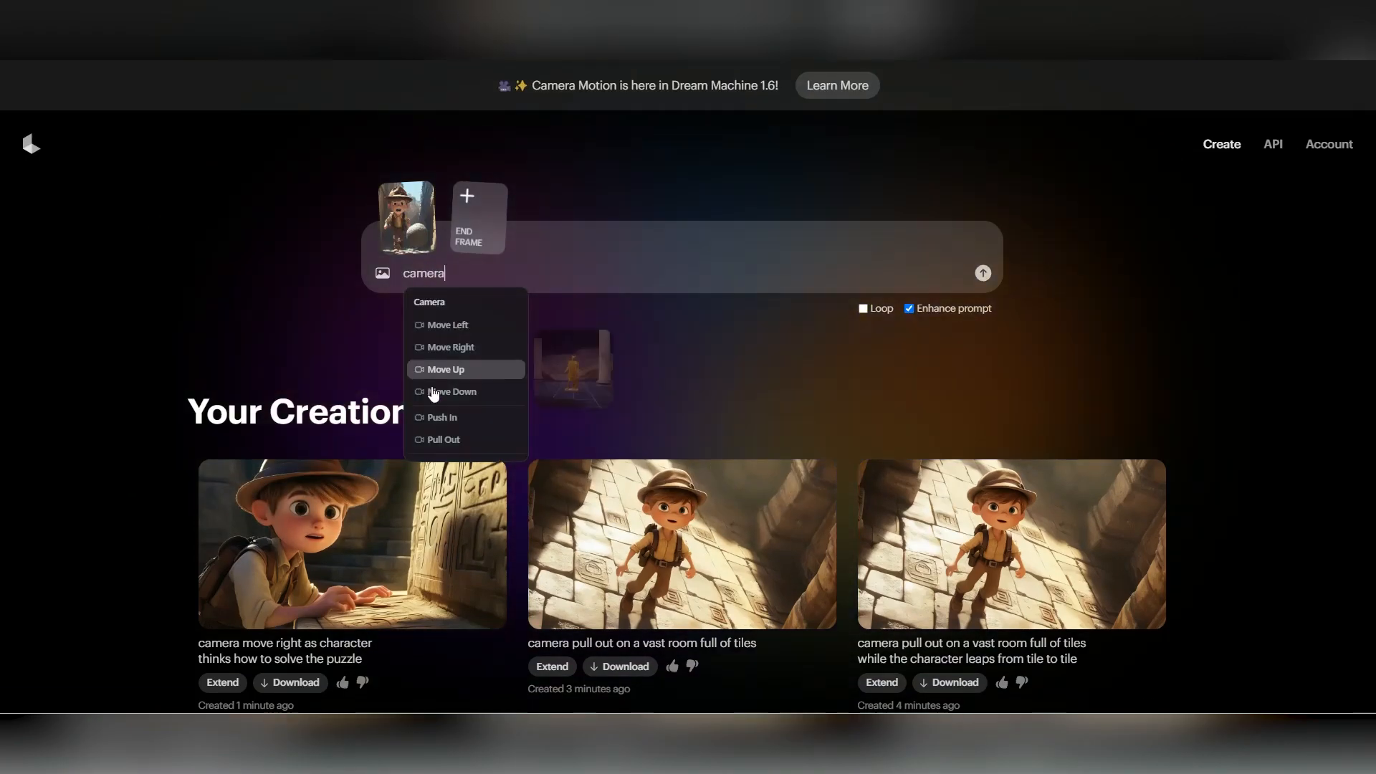
- Generate and preview an image 7 clip with the prompt "camera pull out as gigantic boulder chases the character through a narrow temple hall"
{"action": "type", "text": "gigantic boulder chases the character through a narrow temple hall"}
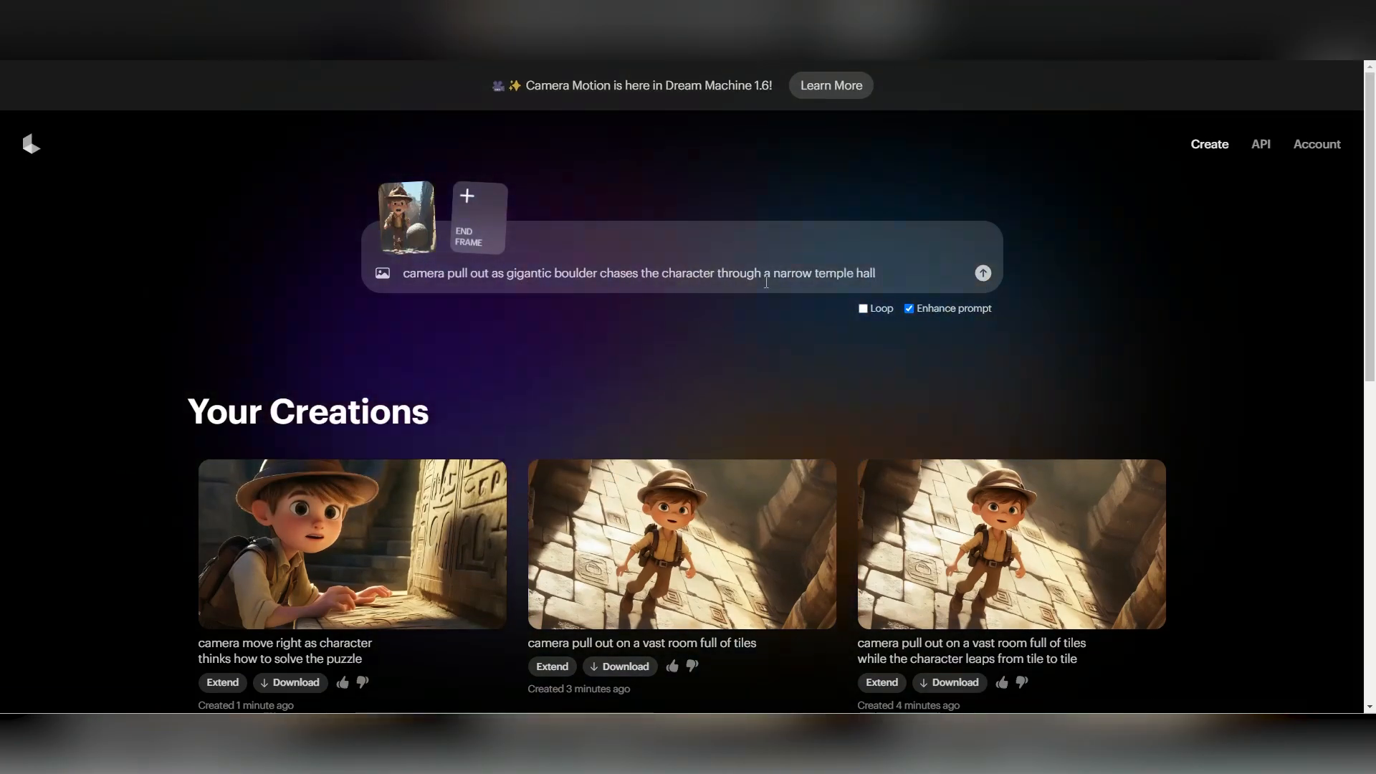
{"action": "key", "text": "Return"}
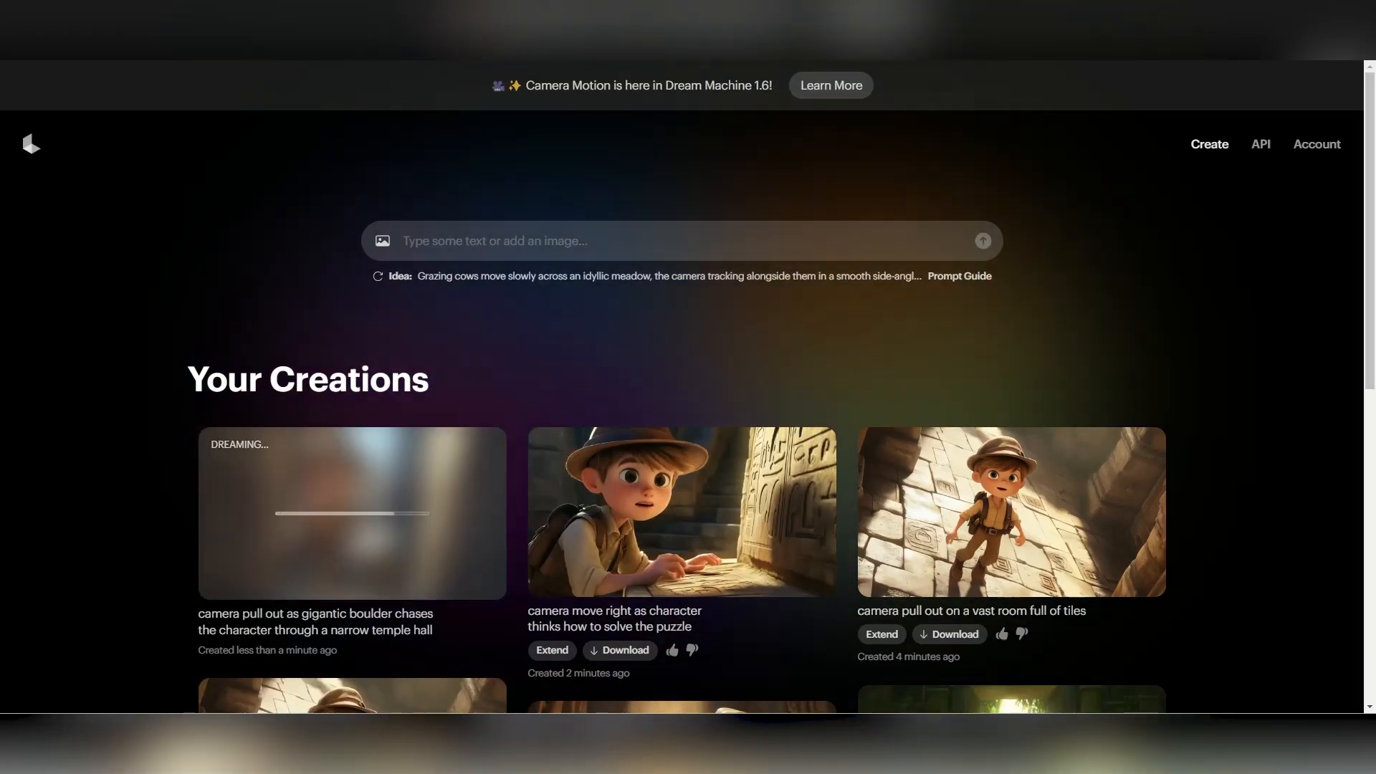
{"action": "left_click", "coordinate": [429, 554]}
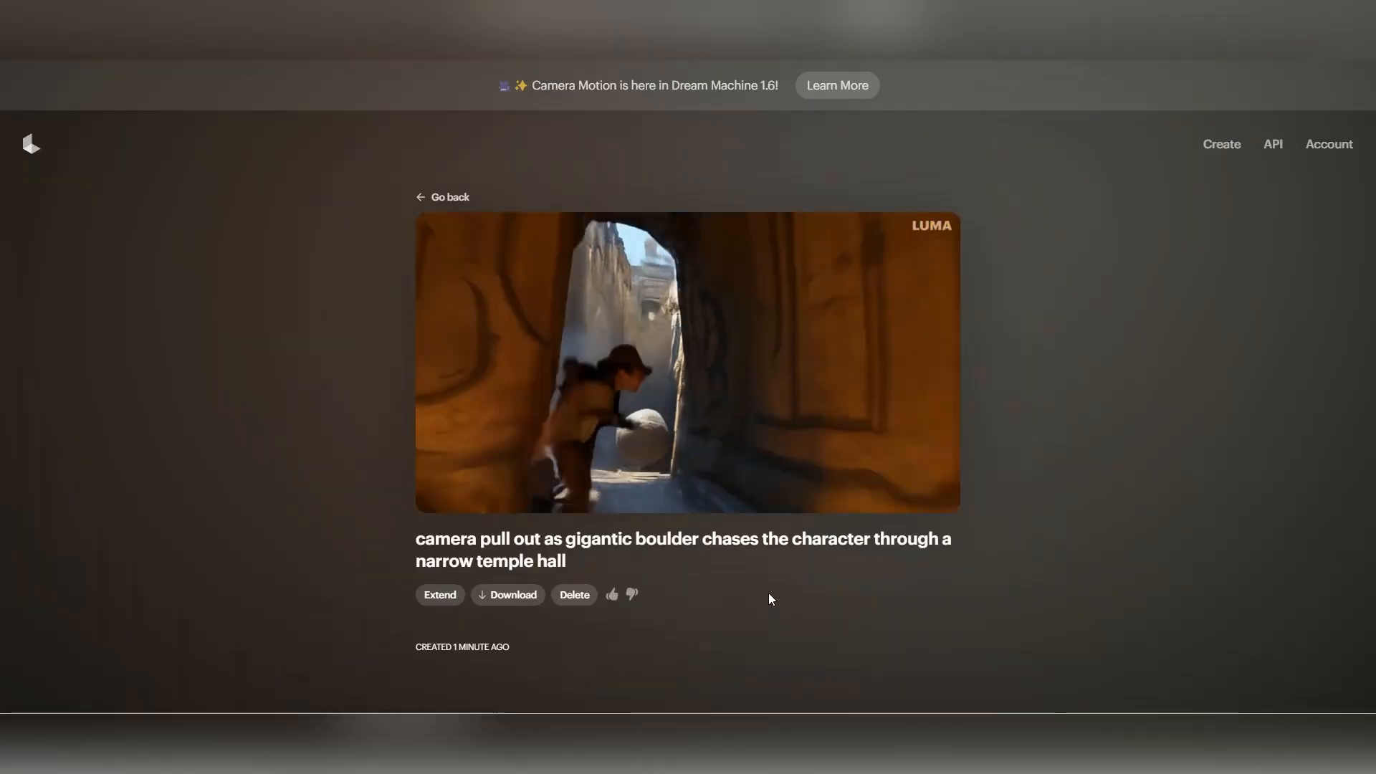
{"action": "left_click", "coordinate": [451, 207]}
- Generate a clip starting from image 8 with the prompt "camera move up as character swings from vines"
{"action": "left_click", "coordinate": [381, 240]}
{"action": "double_click", "coordinate": [736, 109]}
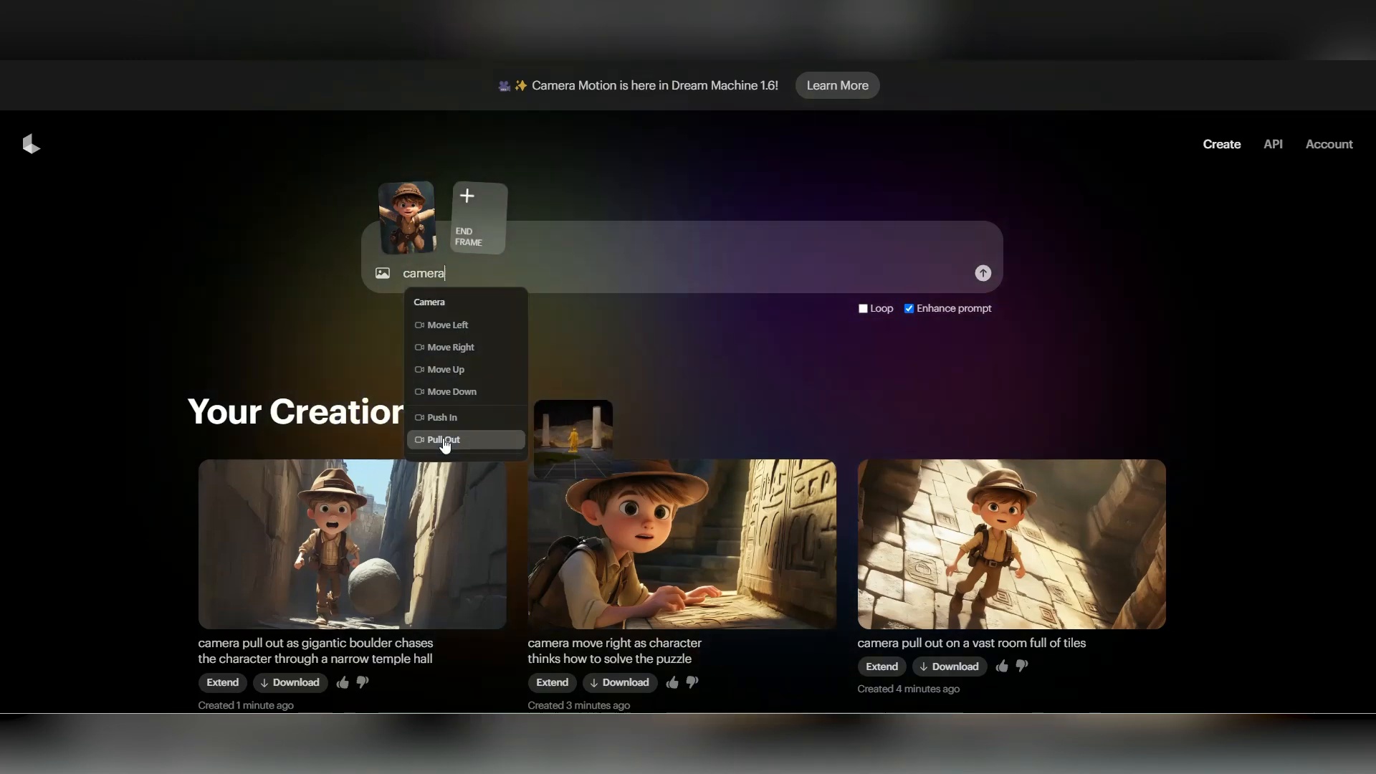
{"action": "type", "text": "ter swings from vines"}
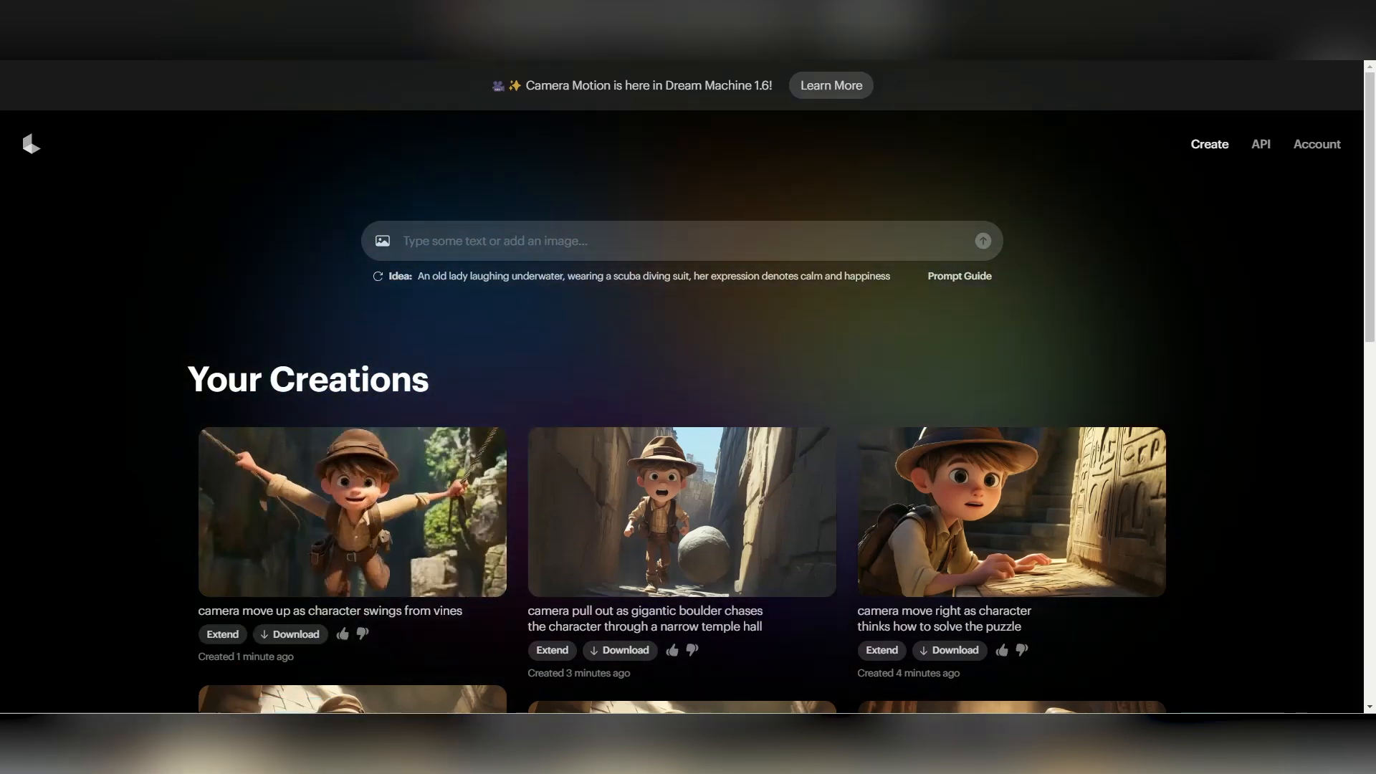
- Generate a clip from image 9 with the prompt "camera move left panning the character reaching the golden idol inside the temple chamber"
{"action": "left_click", "coordinate": [383, 241]}
{"action": "left_click", "coordinate": [816, 110]}
{"action": "left_click", "coordinate": [745, 462]}
{"action": "type", "text": "camera move left pan"}
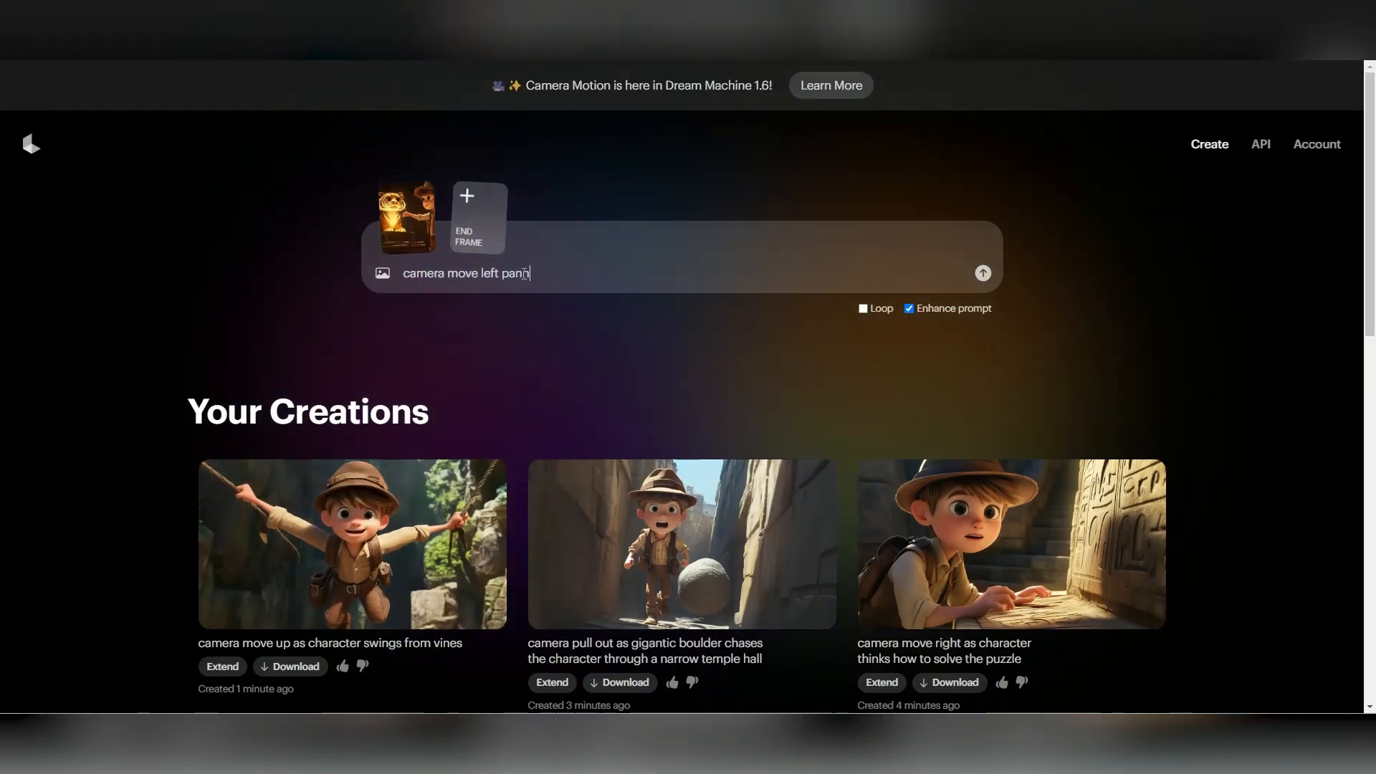
{"action": "type", "text": "ning the character reaching the golden idol inside the templ"}
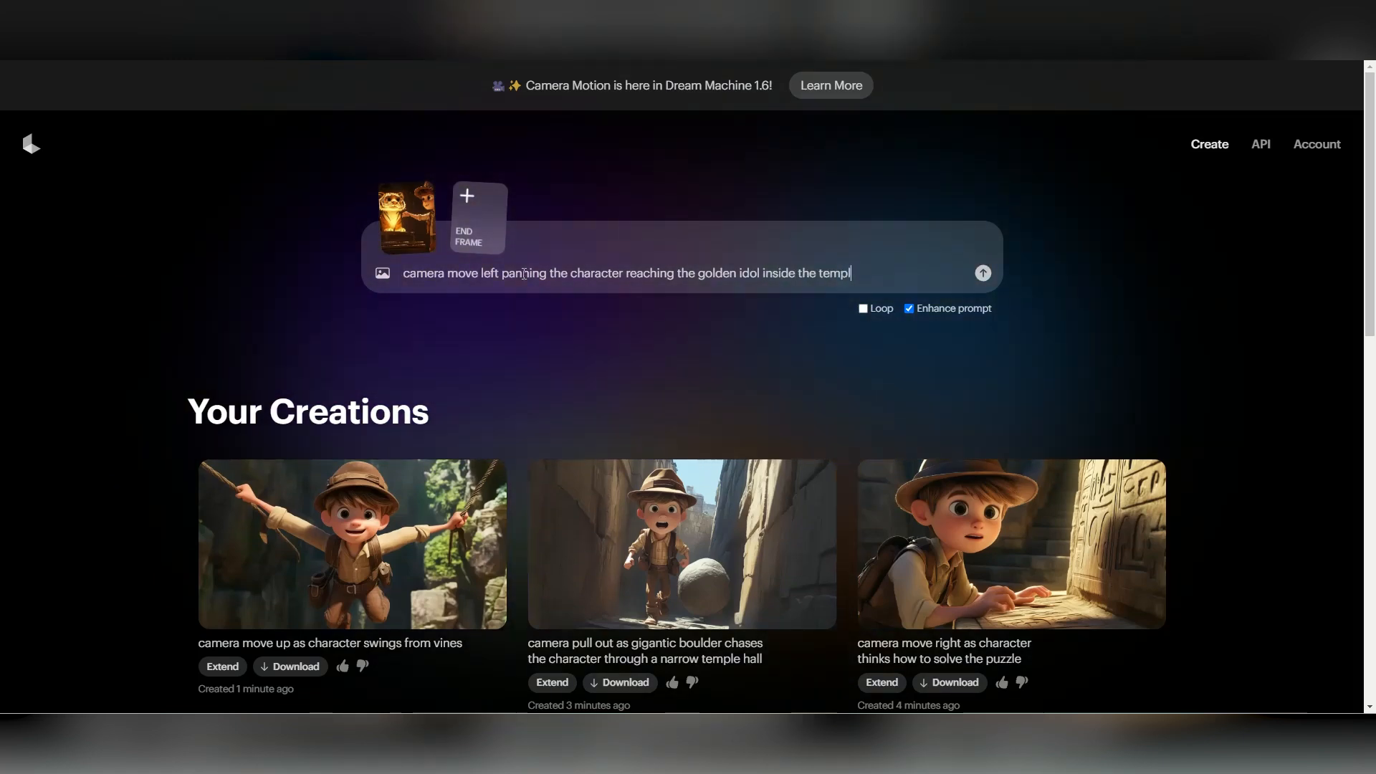
{"action": "type", "text": "e chamber"}
{"action": "key", "text": "Return"}
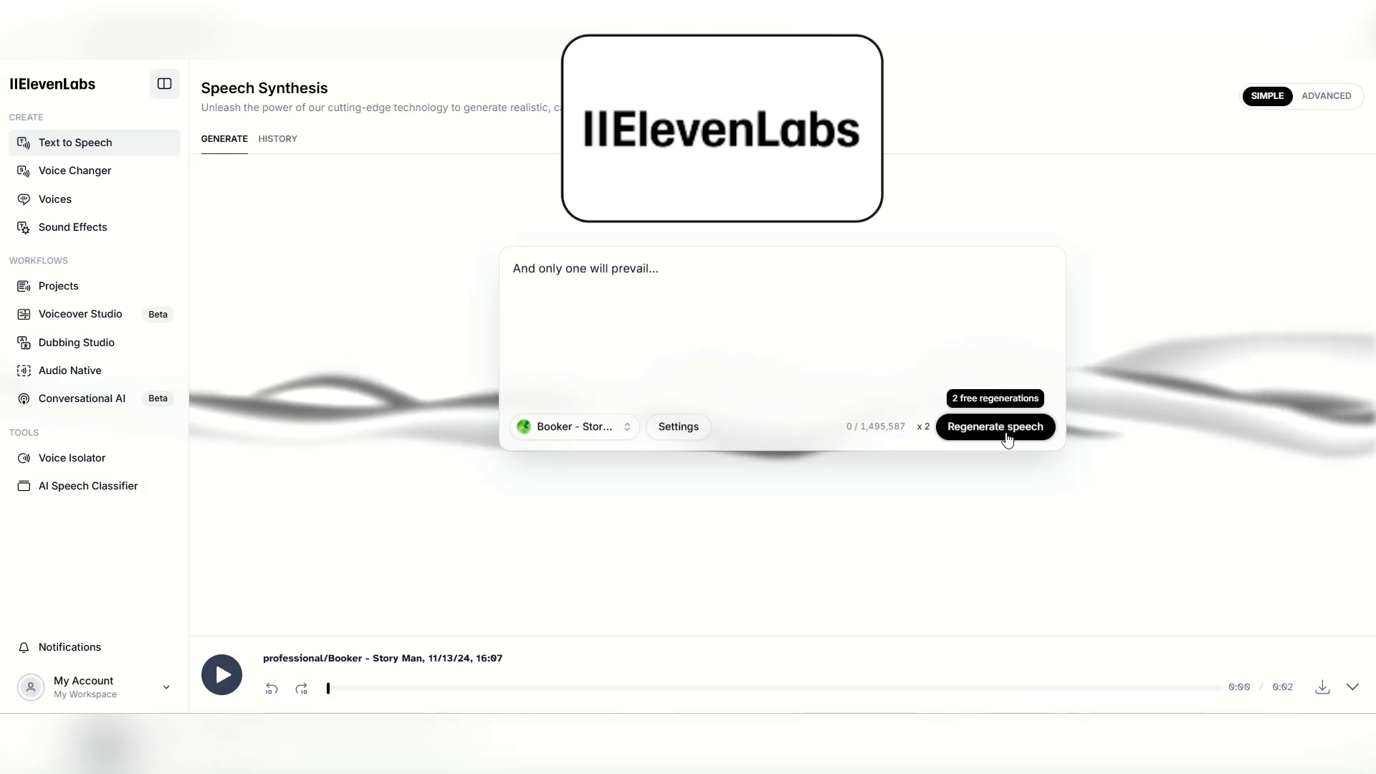
- Download the ElevenLabs speech for "And only one will prevail..." as the MP3 file 11
{"action": "left_click", "coordinate": [1323, 688]}
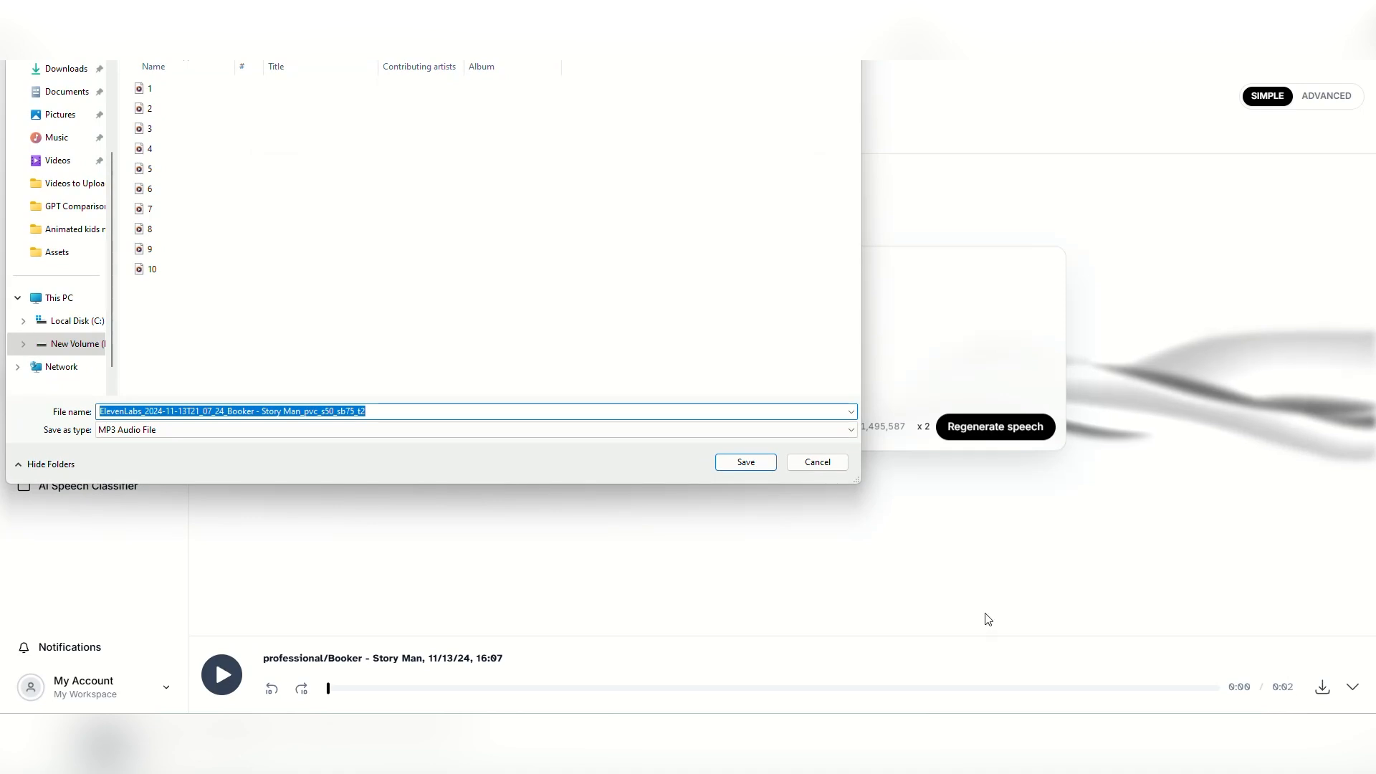
{"action": "type", "text": "11"}
{"action": "key", "text": "Return"}
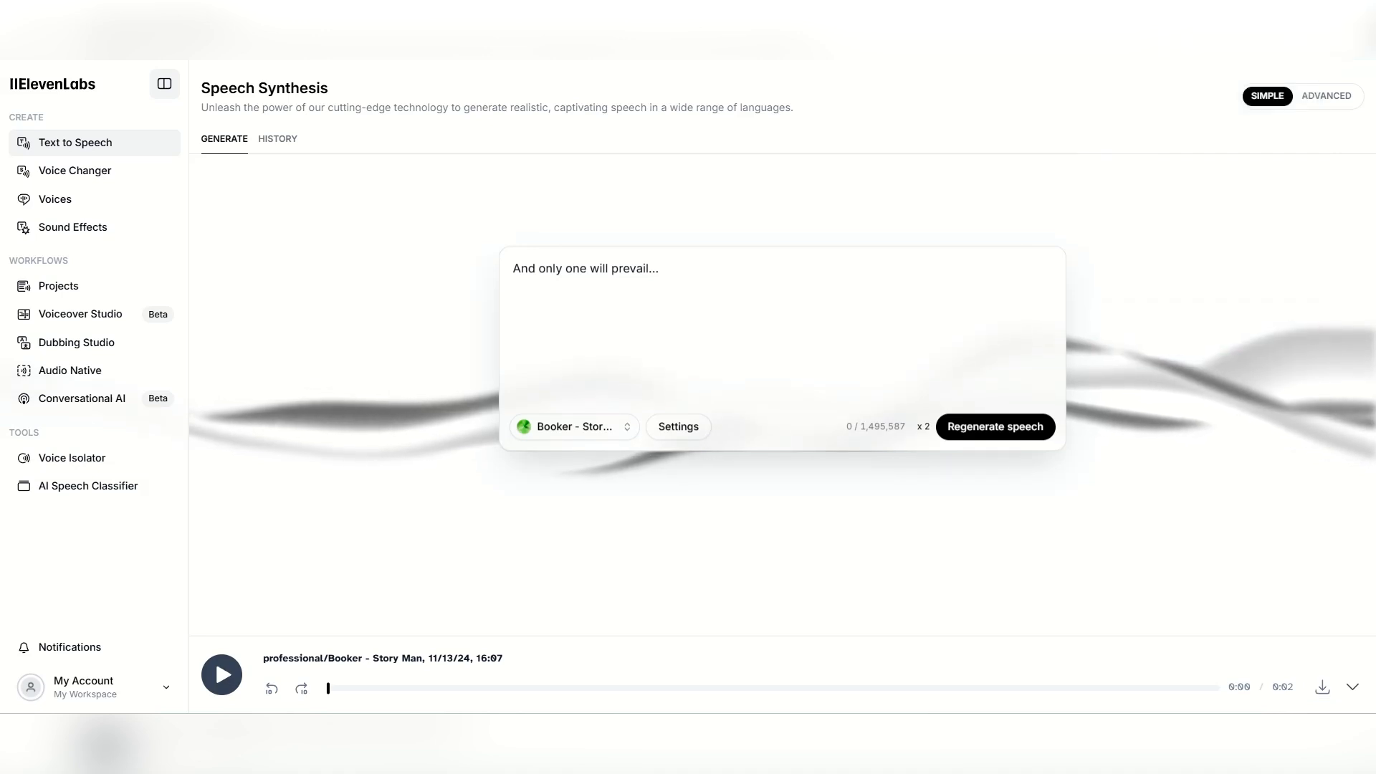
- Generate the narration "This summer…get ready for the adventure of a lifetime!" in the Booker voice and save it as MP3 file 12
{"action": "triple_click", "coordinate": [608, 266]}
{"action": "type", "text": "This summer…get ready for the adventure of a lifetime!"}
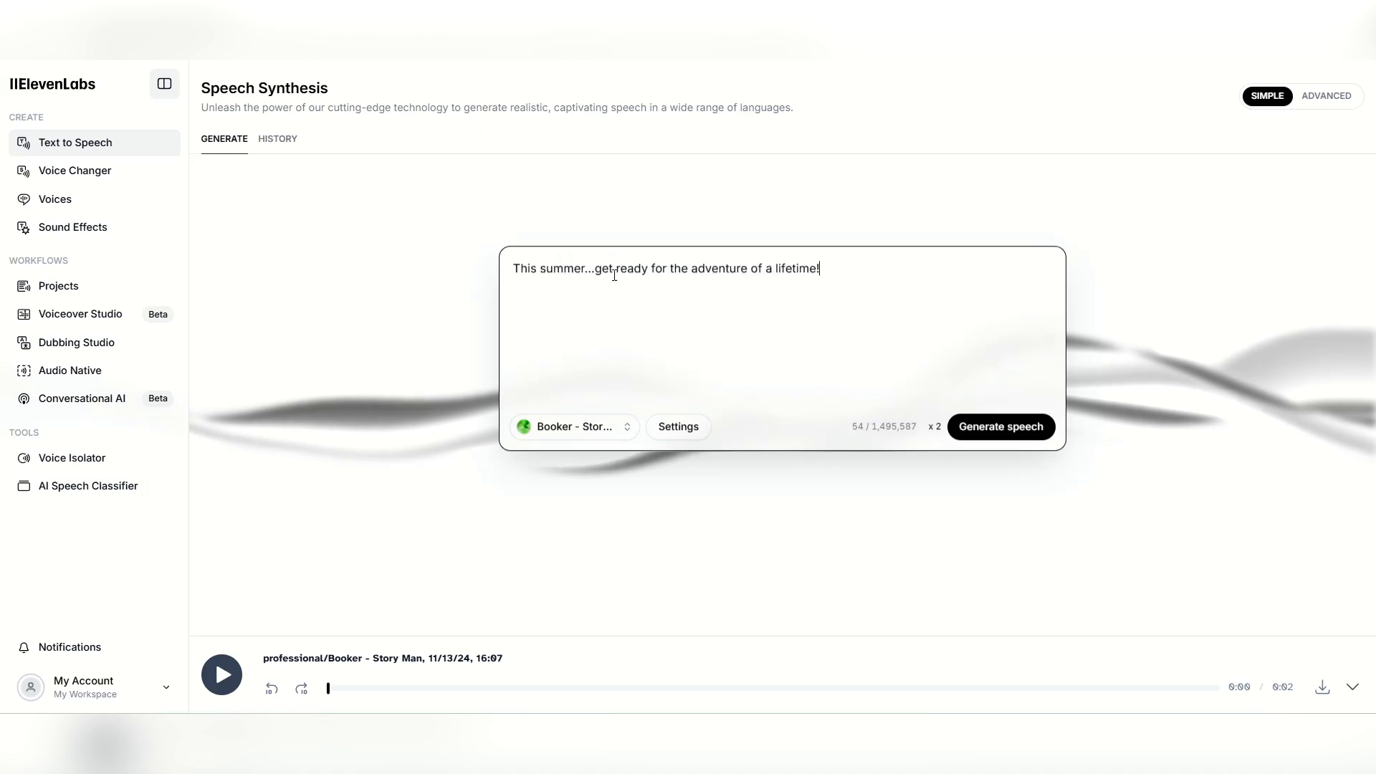
{"action": "left_click", "coordinate": [992, 434]}
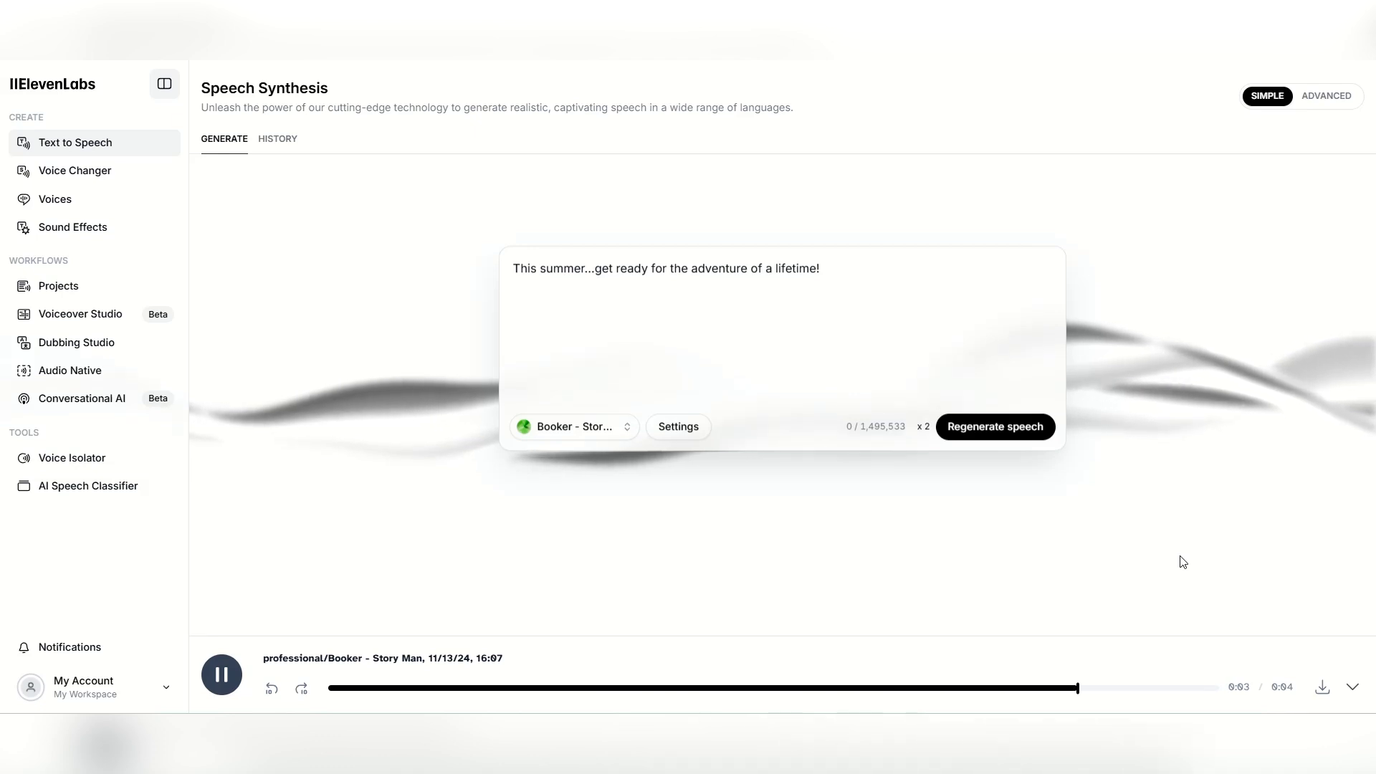
{"action": "left_click", "coordinate": [1322, 687]}
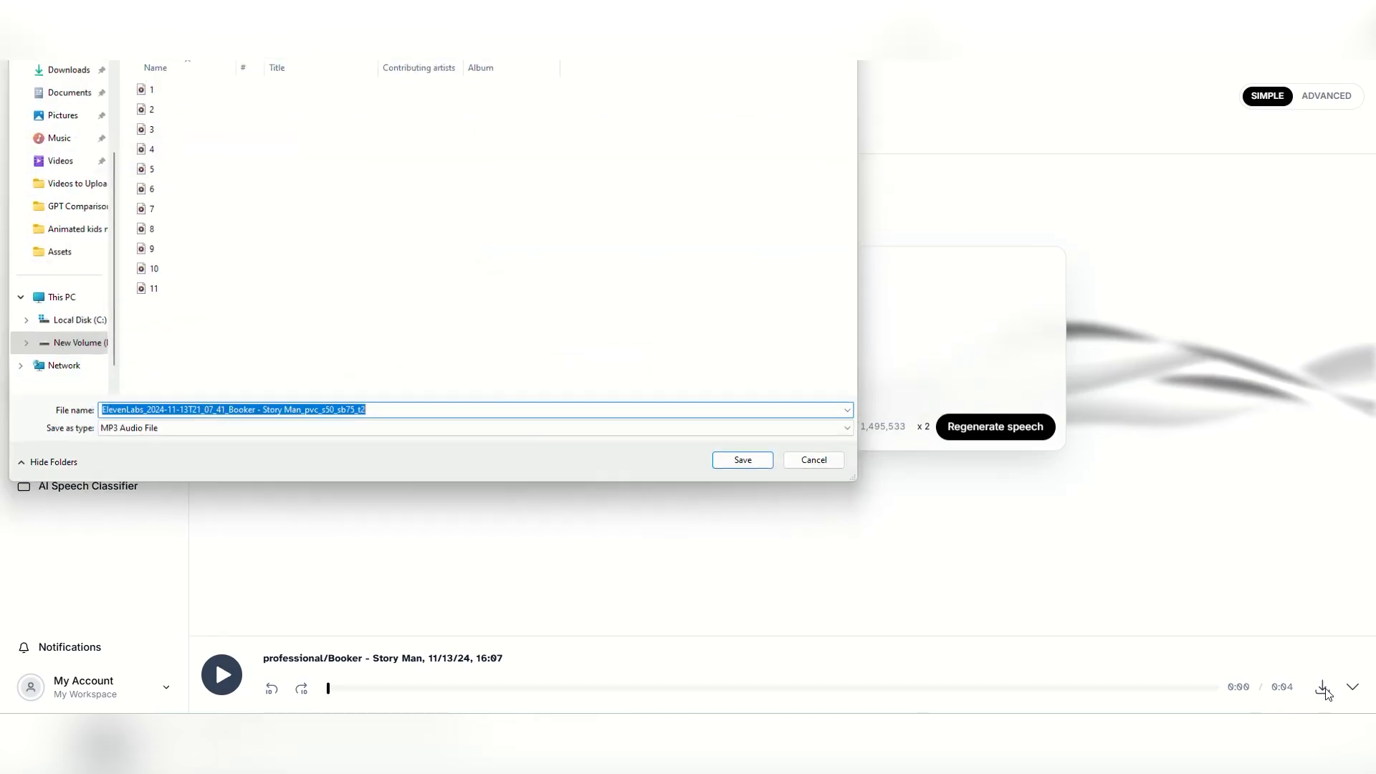
{"action": "type", "text": "12"}
{"action": "key", "text": "Return"}
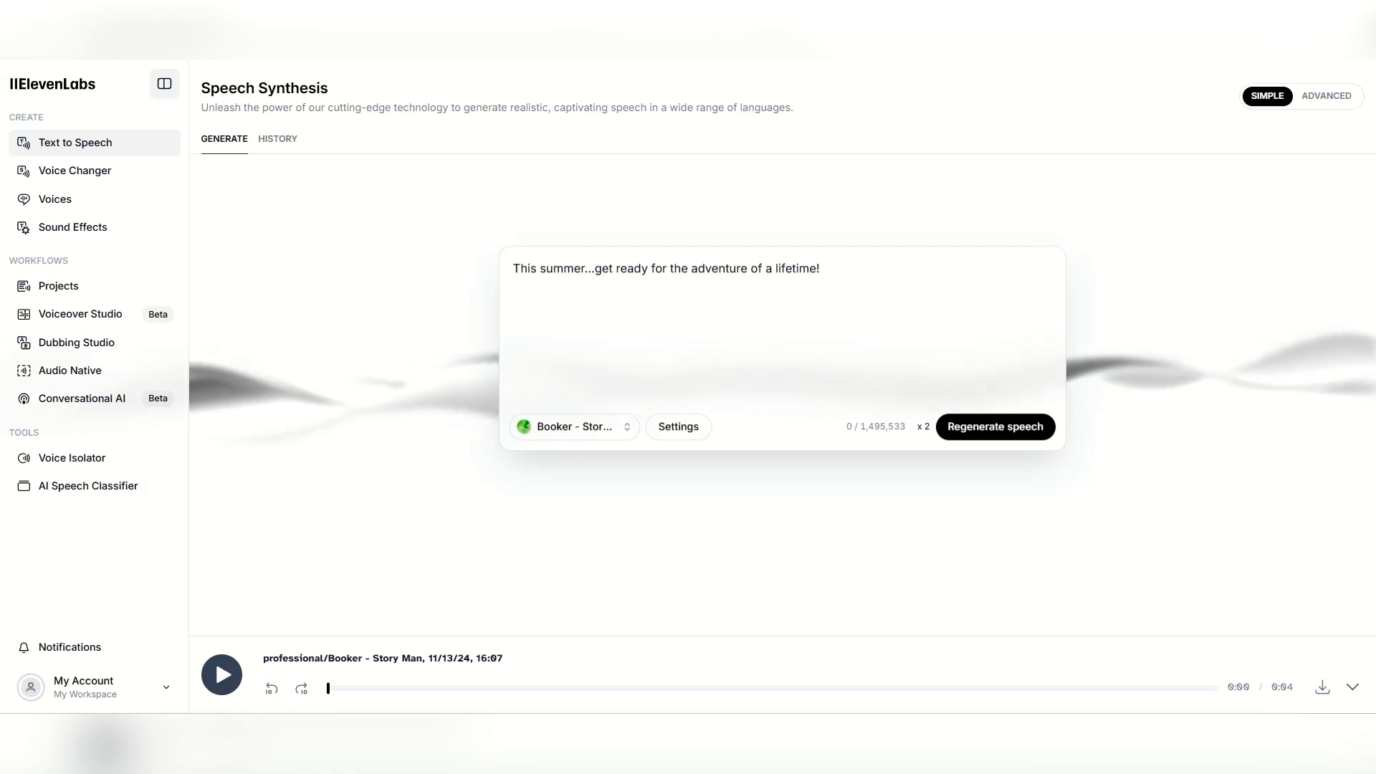
- Generate the narration "Tommy Travers: The Lost Temple!" in the Booker voice and save it as MP3 file 13
{"action": "left_click", "coordinate": [581, 357]}
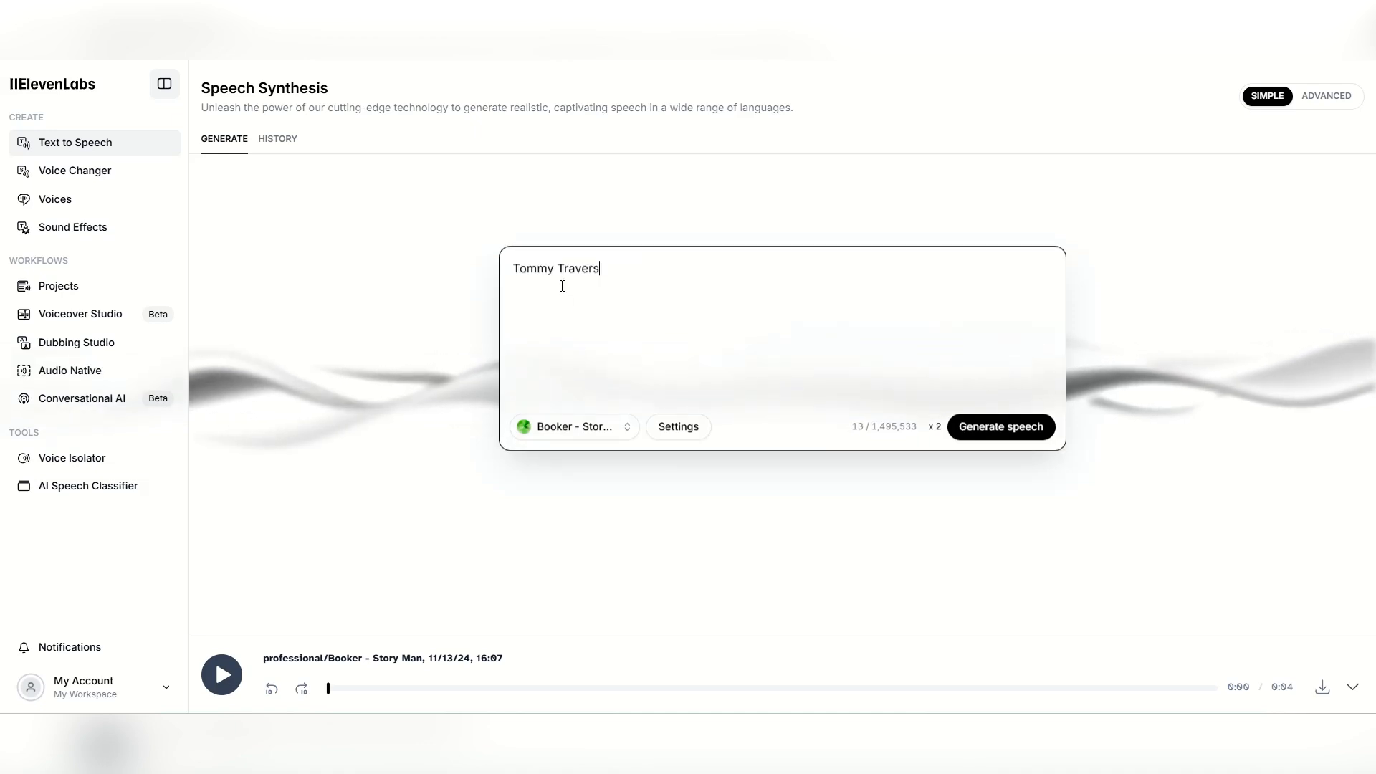
{"action": "type", "text": ": "}
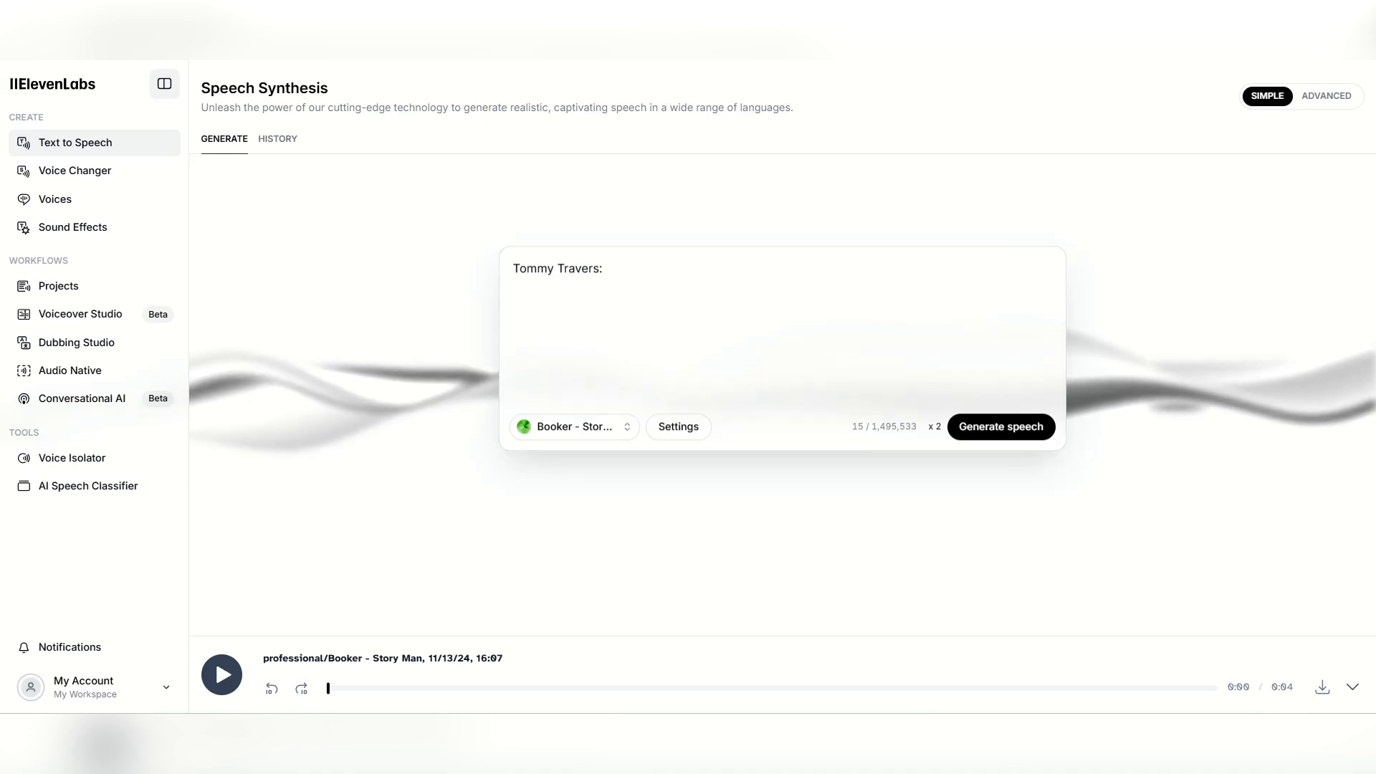
{"action": "type", "text": "The Lost Temple!"}
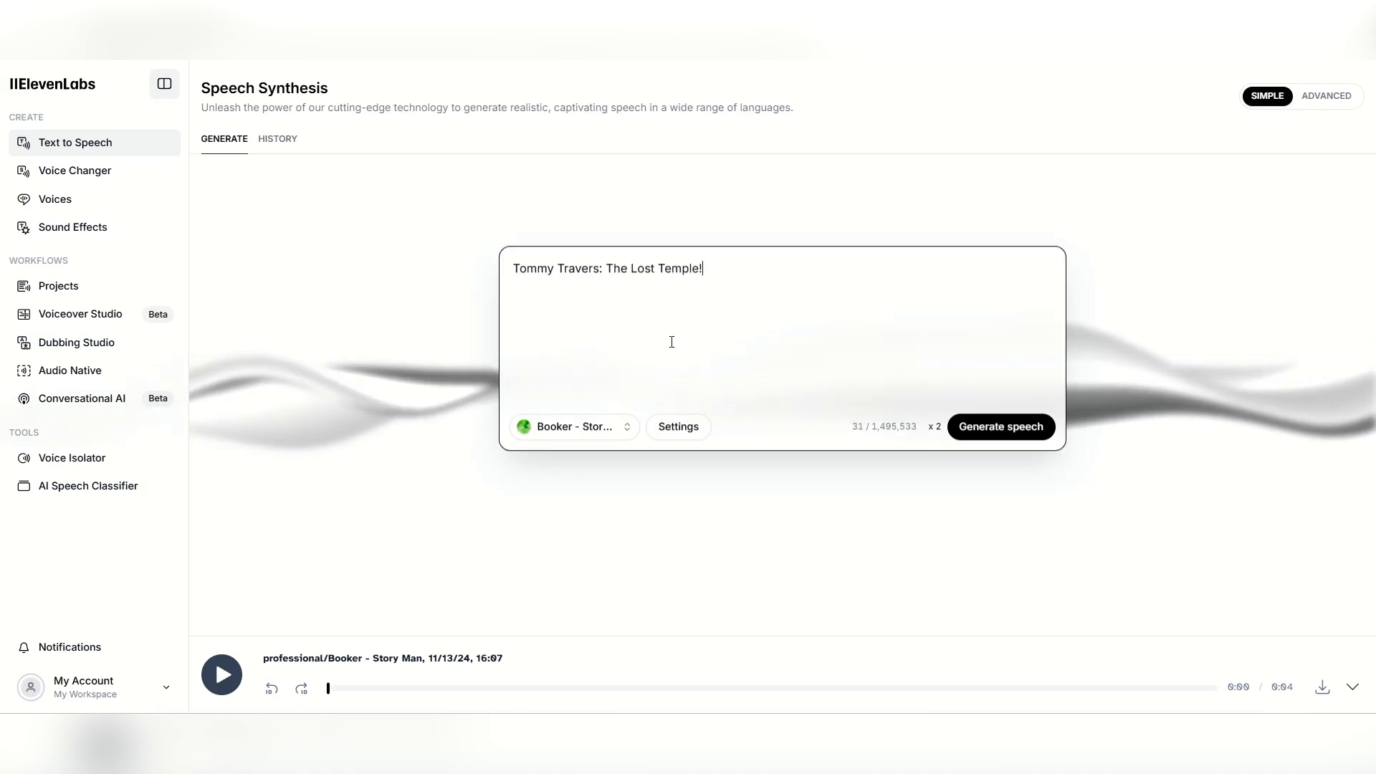
{"action": "left_click", "coordinate": [1012, 425]}
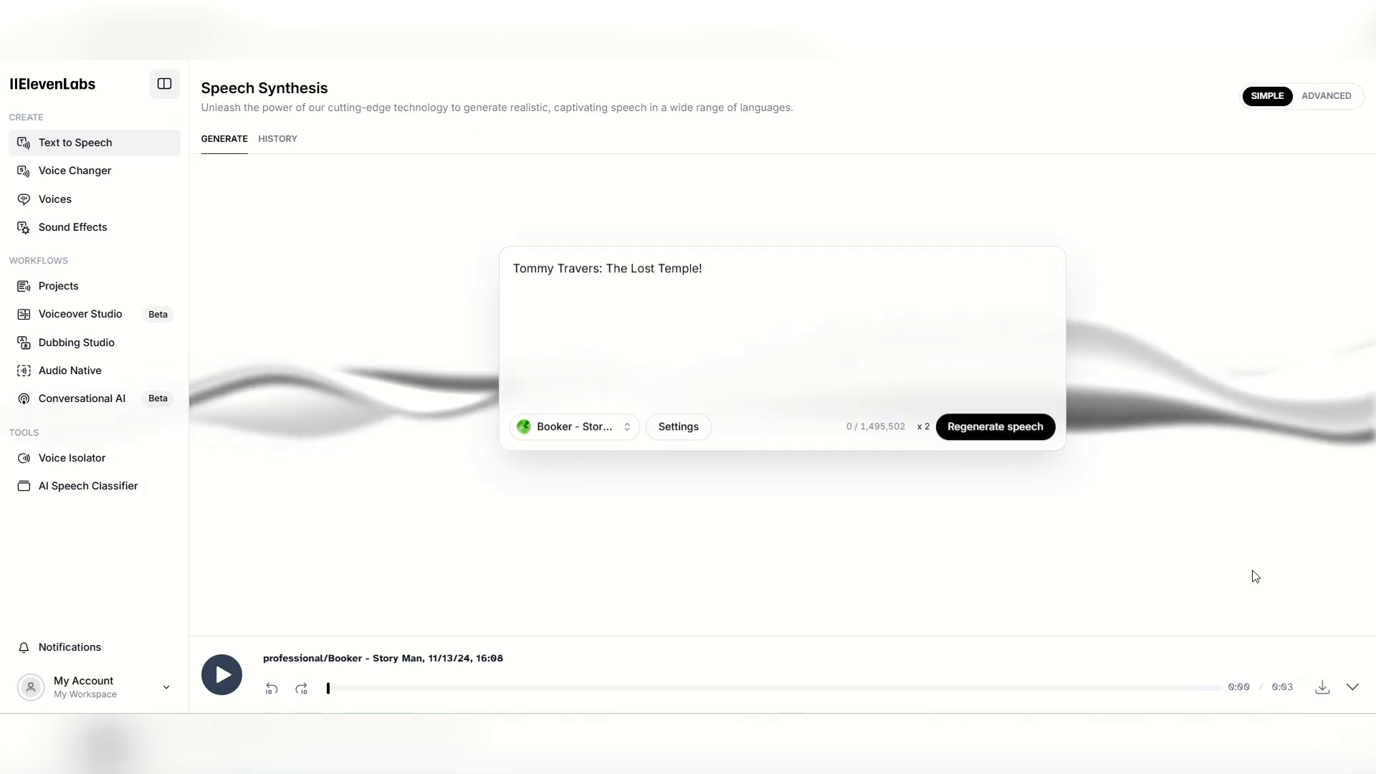
{"action": "type", "text": "13"}
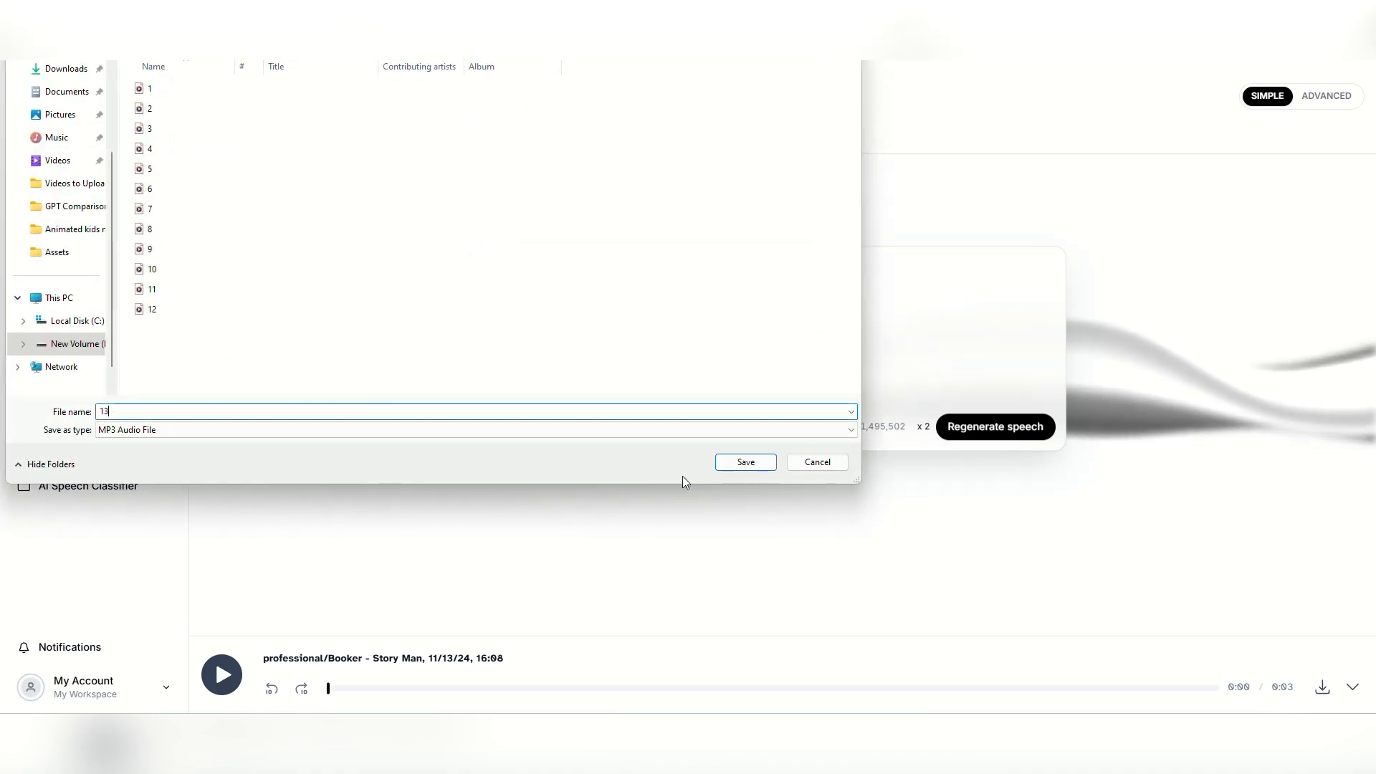
{"action": "key", "text": "Return"}
{"action": "left_click", "coordinate": [709, 524]}
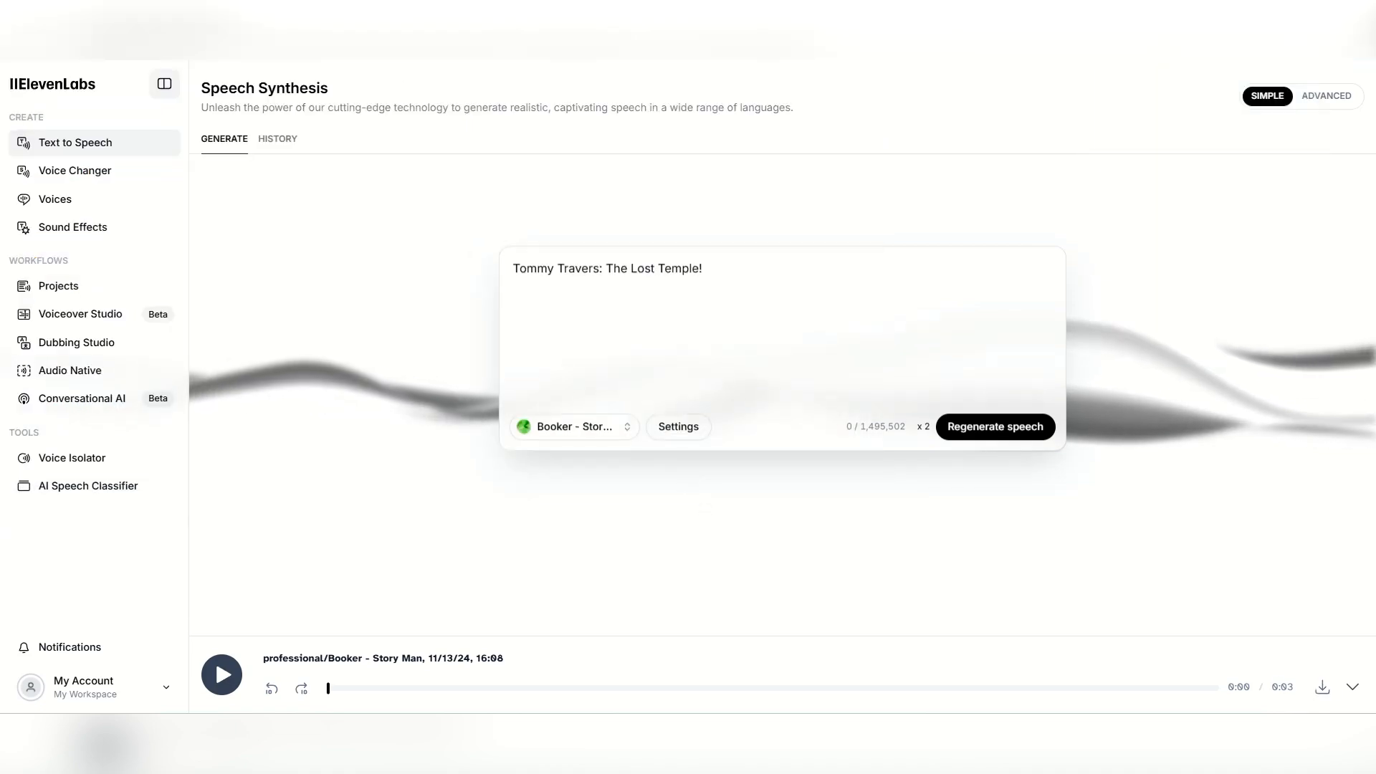
- Generate the Booker narration "In a world where legends come to life…"
{"action": "double_click", "coordinate": [579, 268]}
{"action": "key", "text": "ctrl+a"}
{"action": "type", "text": "In a world where legends come to life…"}
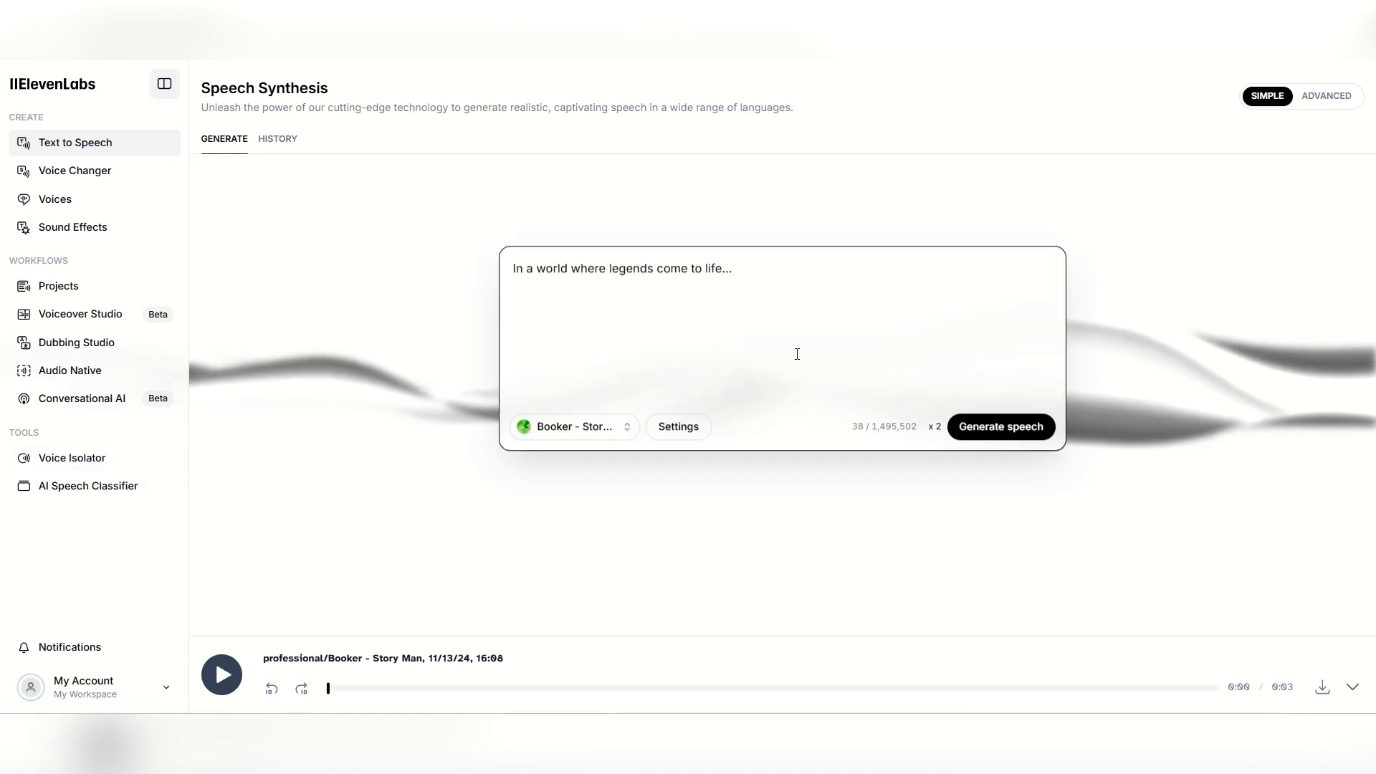
{"action": "left_click", "coordinate": [1051, 427]}
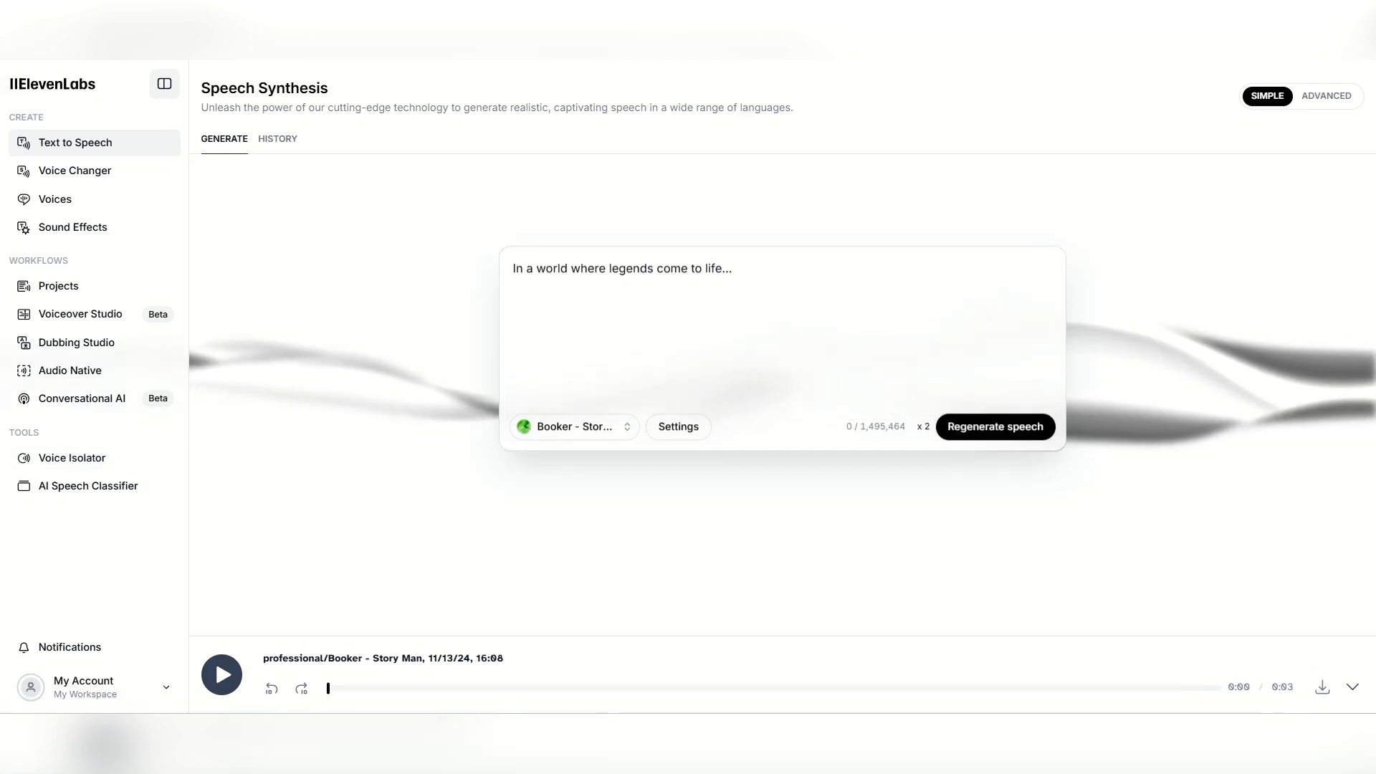
- Generate the Booker narration "…one boy dares to uncover the secrets of the Lost Temple."
{"action": "triple_click", "coordinate": [617, 268]}
{"action": "type", "text": "…one boy dares to uncover the secrets of the Lost Temple."}
{"action": "left_click", "coordinate": [984, 427]}
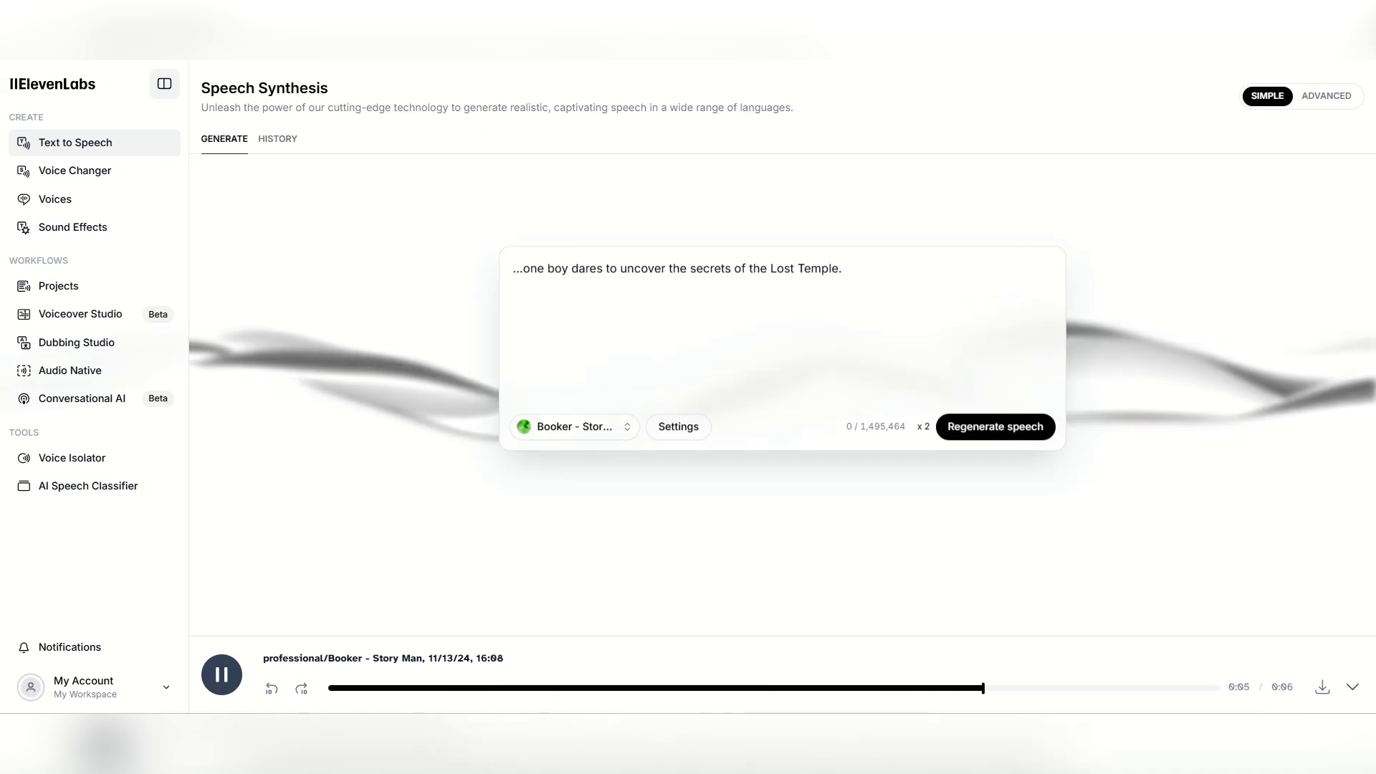
- Generate the Booker narration "An ancient artifact waits for the one brave enough to find it…"
{"action": "left_click", "coordinate": [688, 268]}
{"action": "triple_click", "coordinate": [688, 268]}
{"action": "type", "text": "An ancient artifact waits for the one brave enough to find it…"}
{"action": "left_click", "coordinate": [1003, 423]}
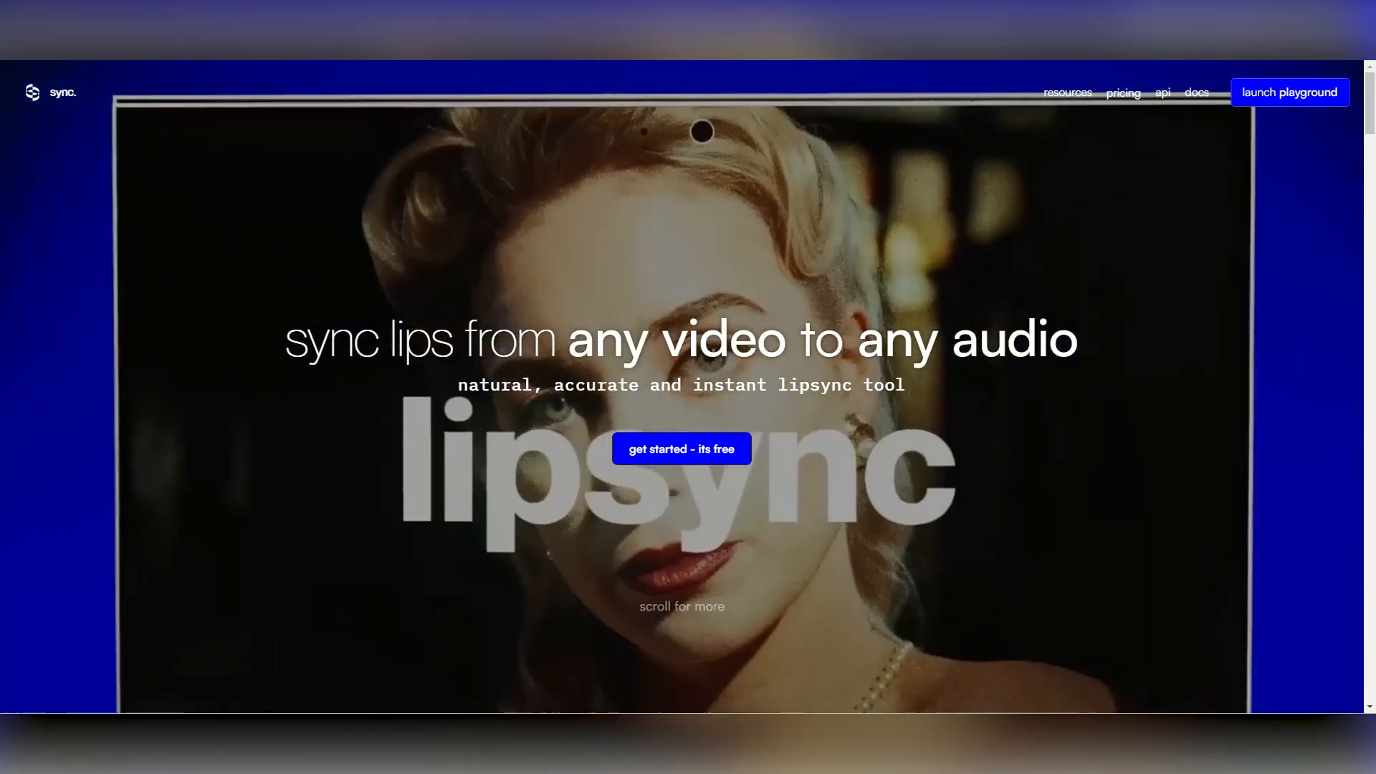
- Switch to the sync.so website and look through the lip-sync features described on its home page
{"action": "scroll", "coordinate": [419, 492], "scroll_direction": "down", "scroll_amount": 7}
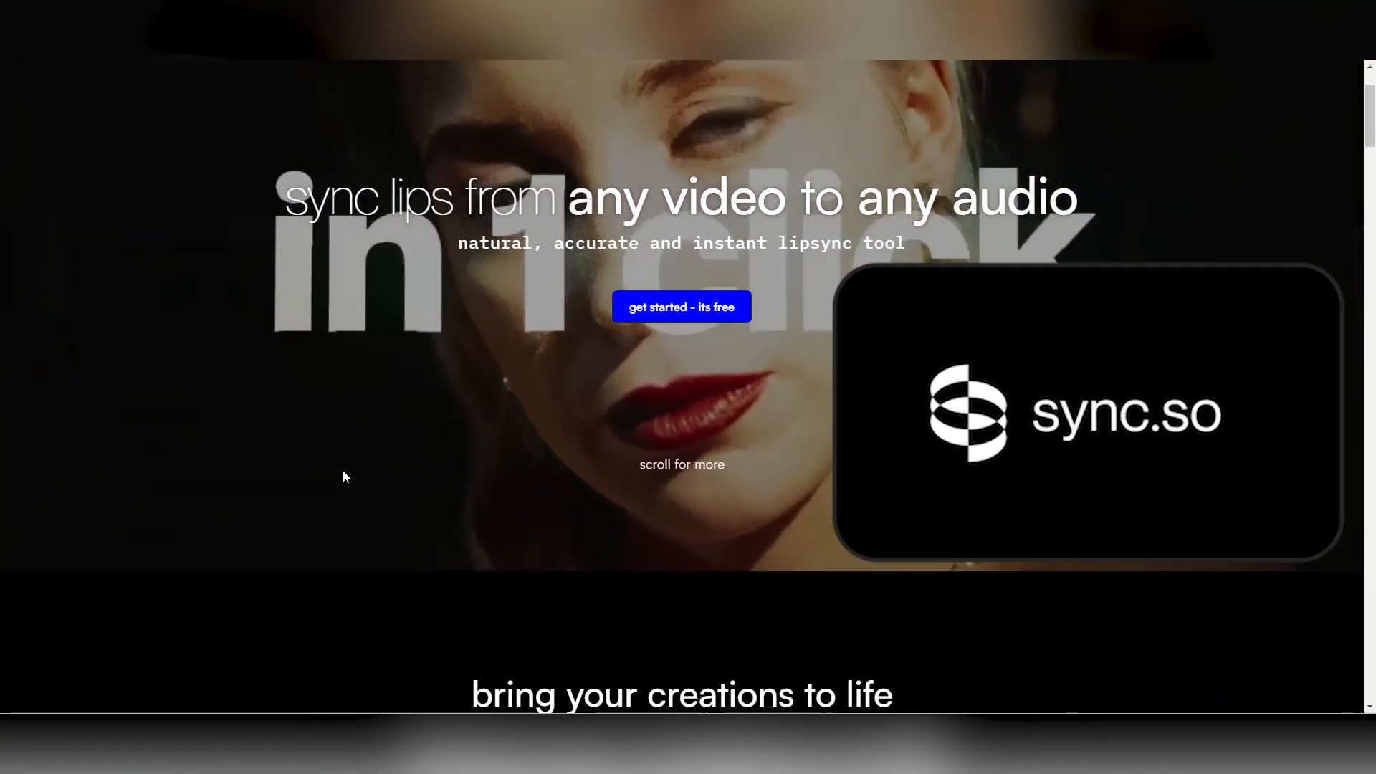
{"action": "scroll", "coordinate": [226, 465], "scroll_direction": "down", "scroll_amount": 2}
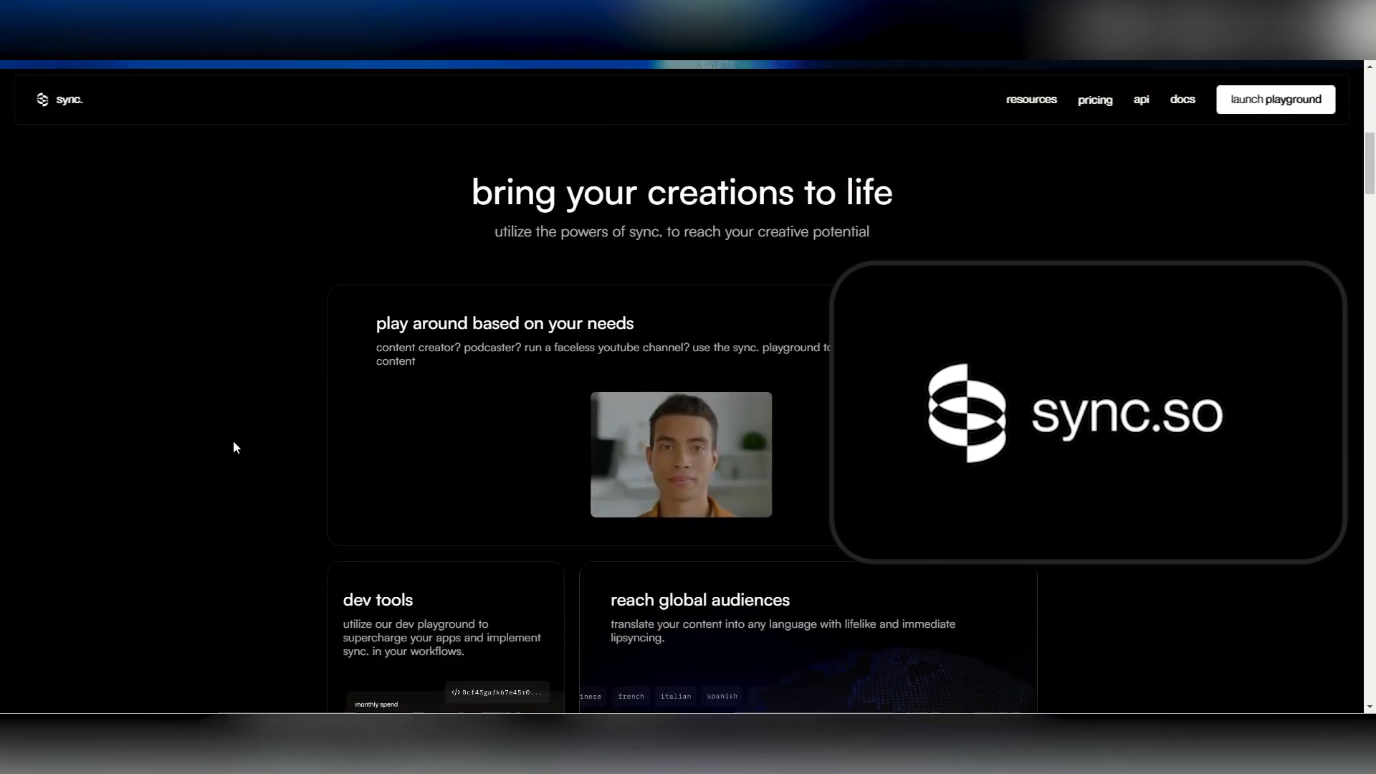
{"action": "scroll", "coordinate": [215, 440], "scroll_direction": "down", "scroll_amount": 3}
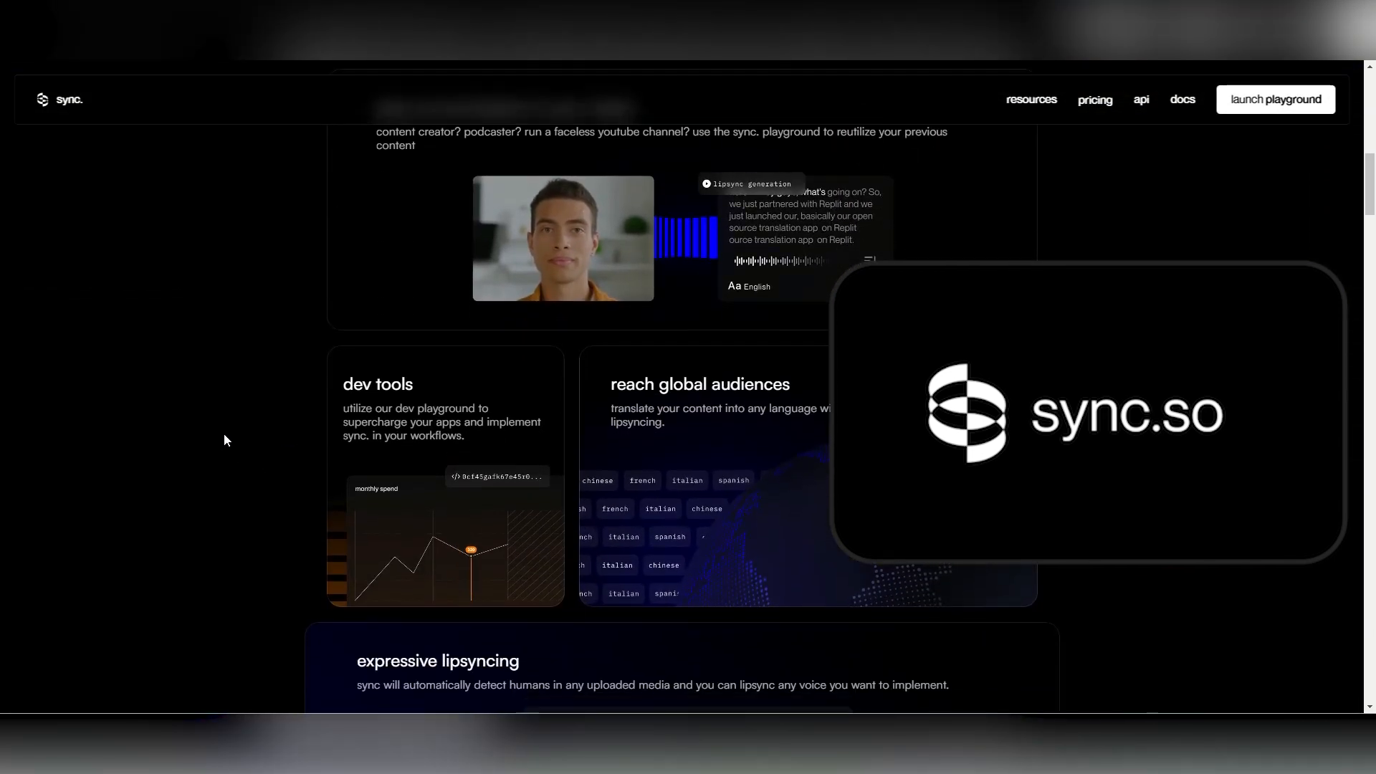
{"action": "scroll", "coordinate": [225, 434], "scroll_direction": "down", "scroll_amount": 8}
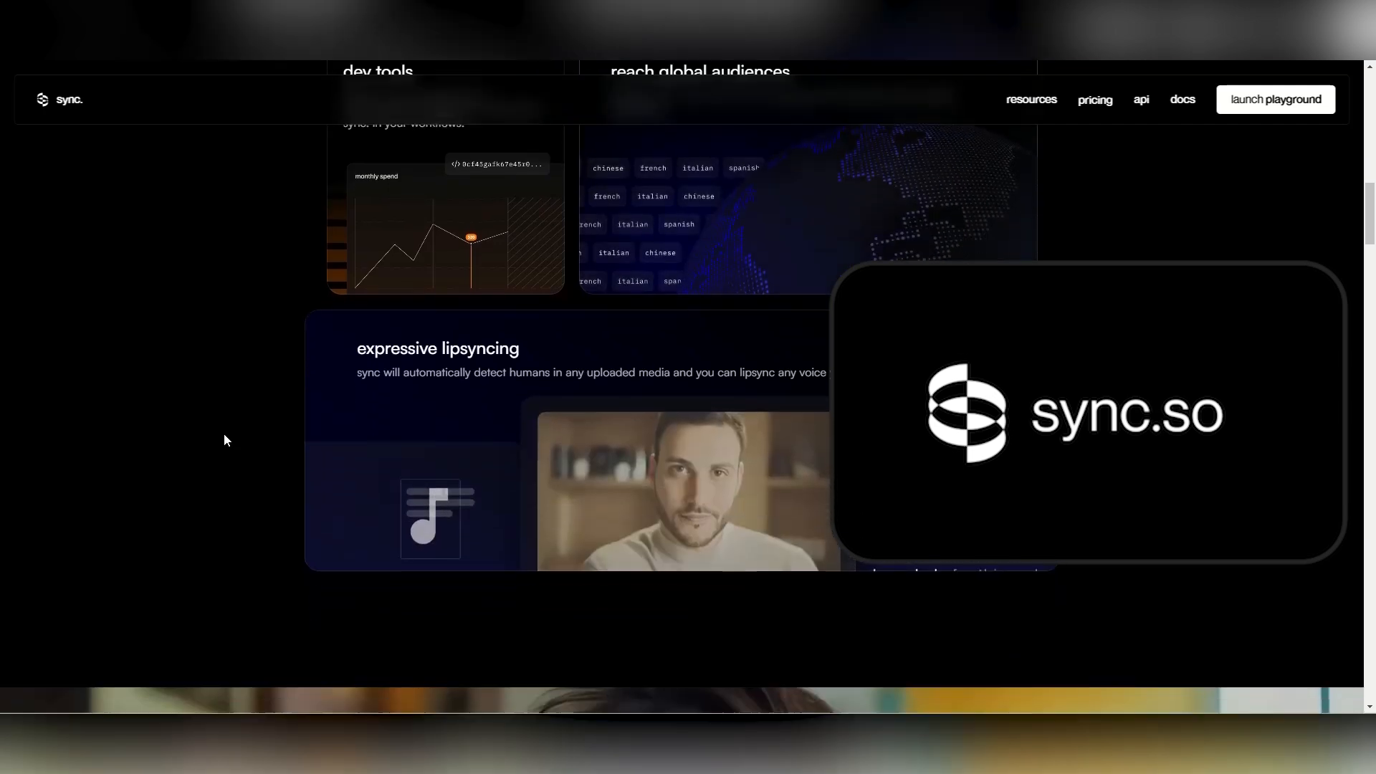
{"action": "scroll", "coordinate": [224, 433], "scroll_direction": "down", "scroll_amount": 4}
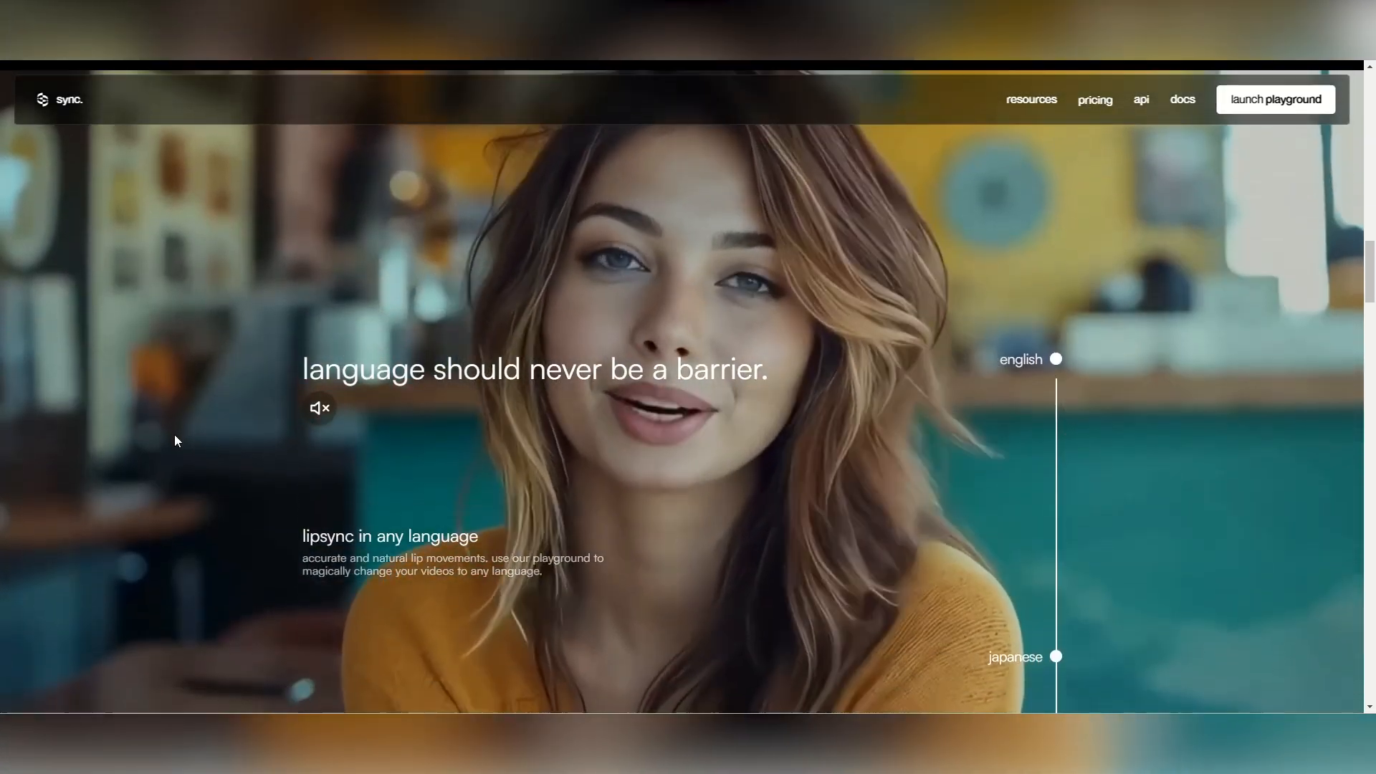
{"action": "scroll", "coordinate": [175, 435], "scroll_direction": "down", "scroll_amount": 5}
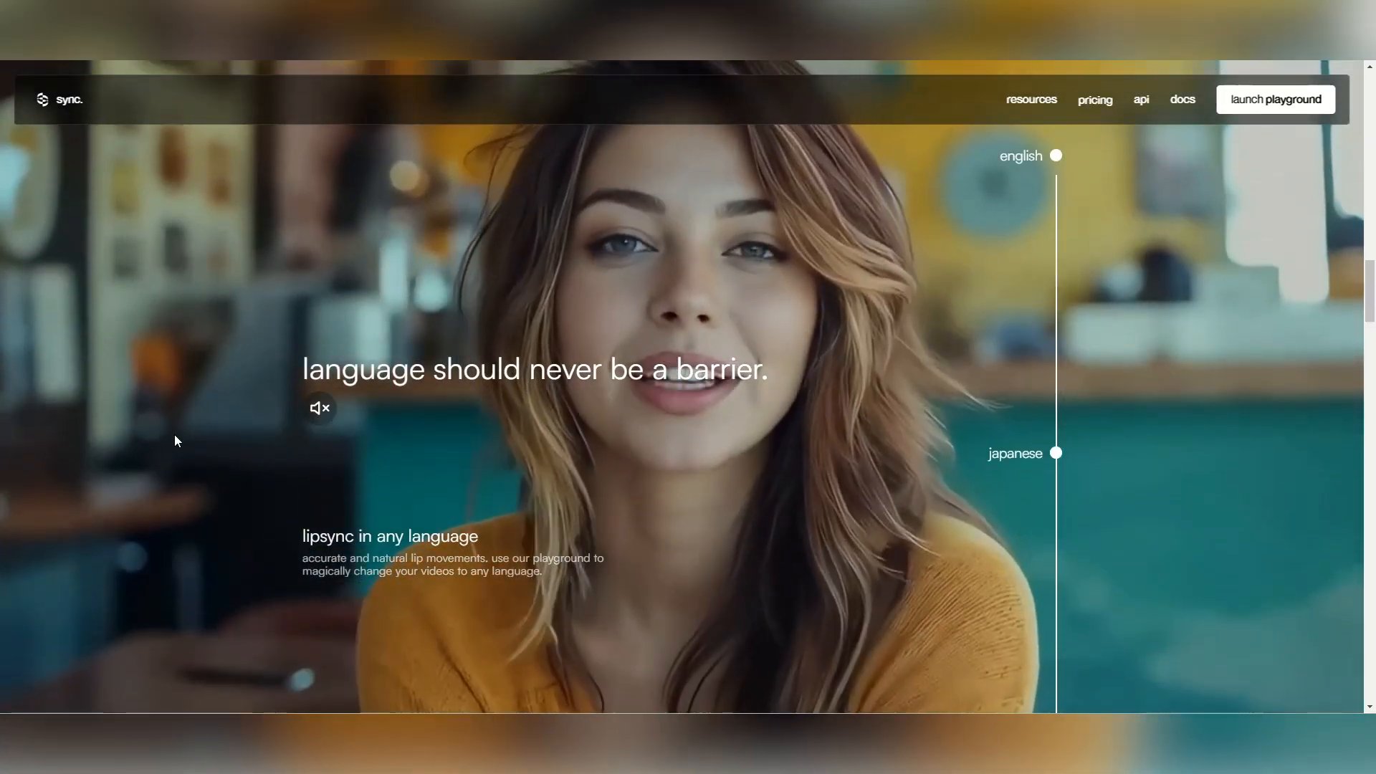
{"action": "scroll", "coordinate": [177, 441], "scroll_direction": "down", "scroll_amount": 5}
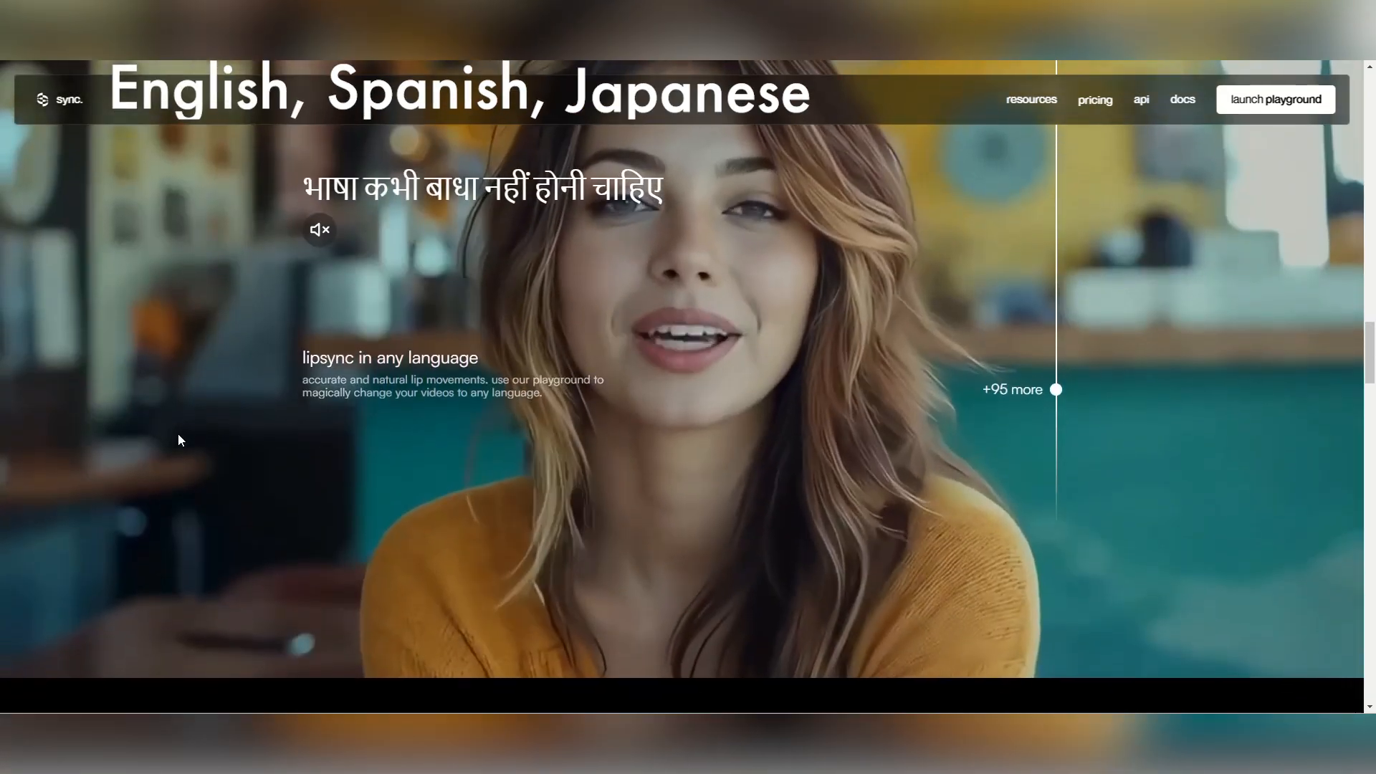
{"action": "scroll", "coordinate": [201, 437], "scroll_direction": "down", "scroll_amount": 6}
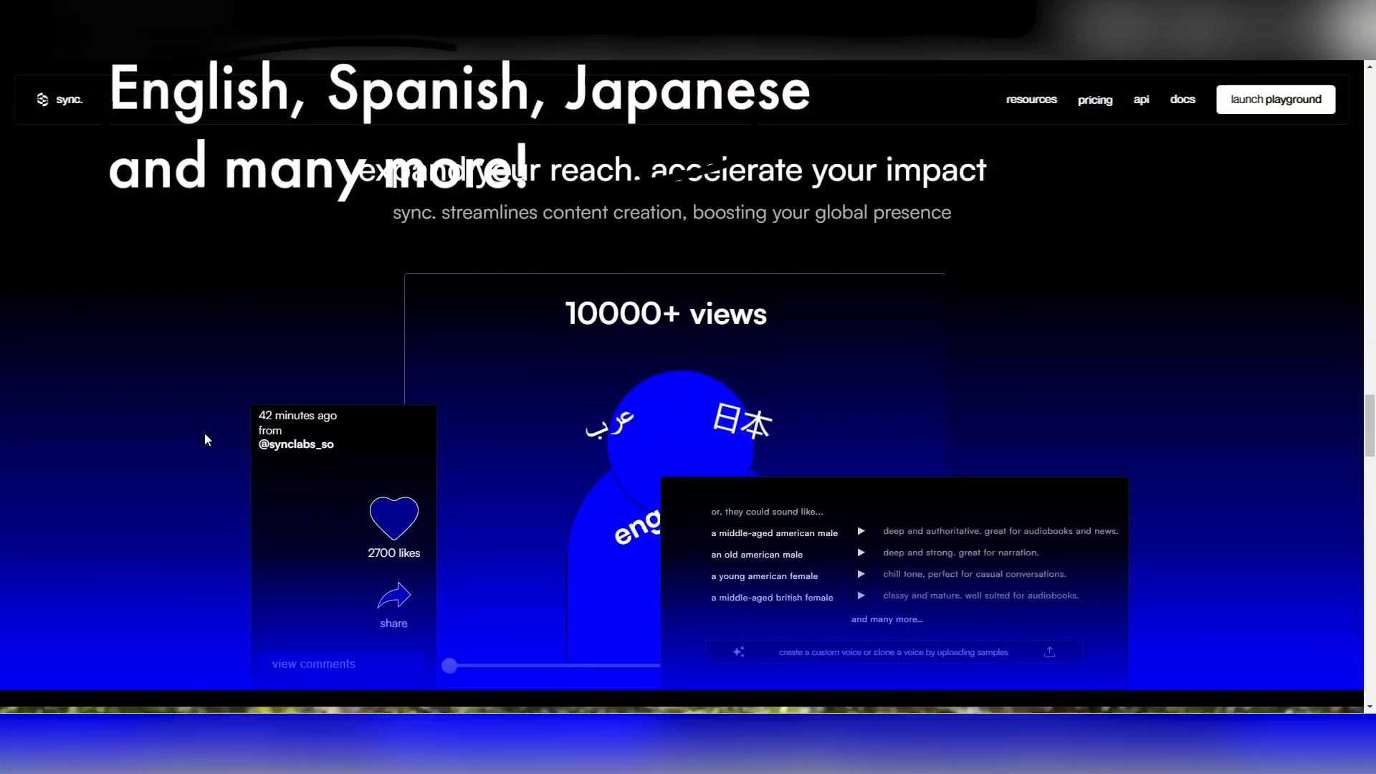
{"action": "scroll", "coordinate": [205, 439], "scroll_direction": "down", "scroll_amount": 5}
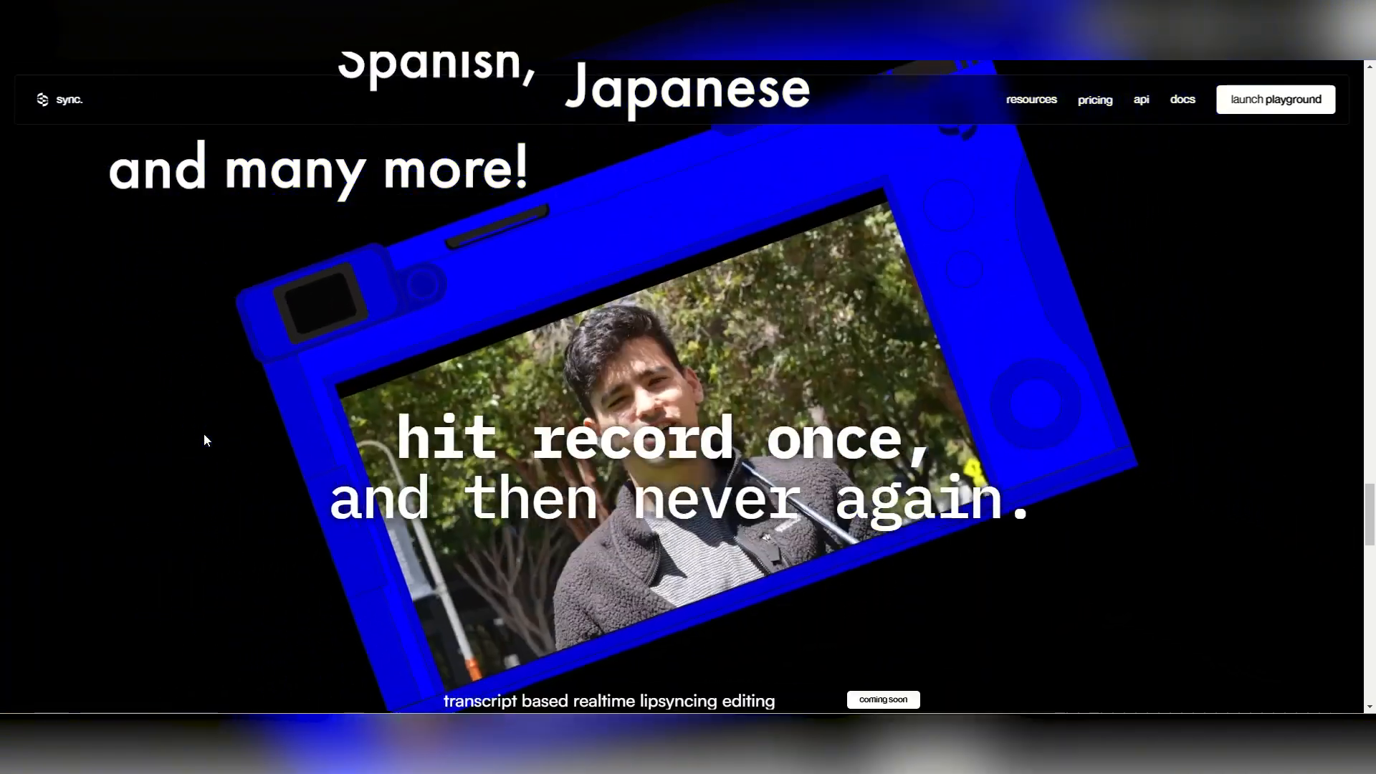
{"action": "scroll", "coordinate": [205, 439], "scroll_direction": "down", "scroll_amount": 7}
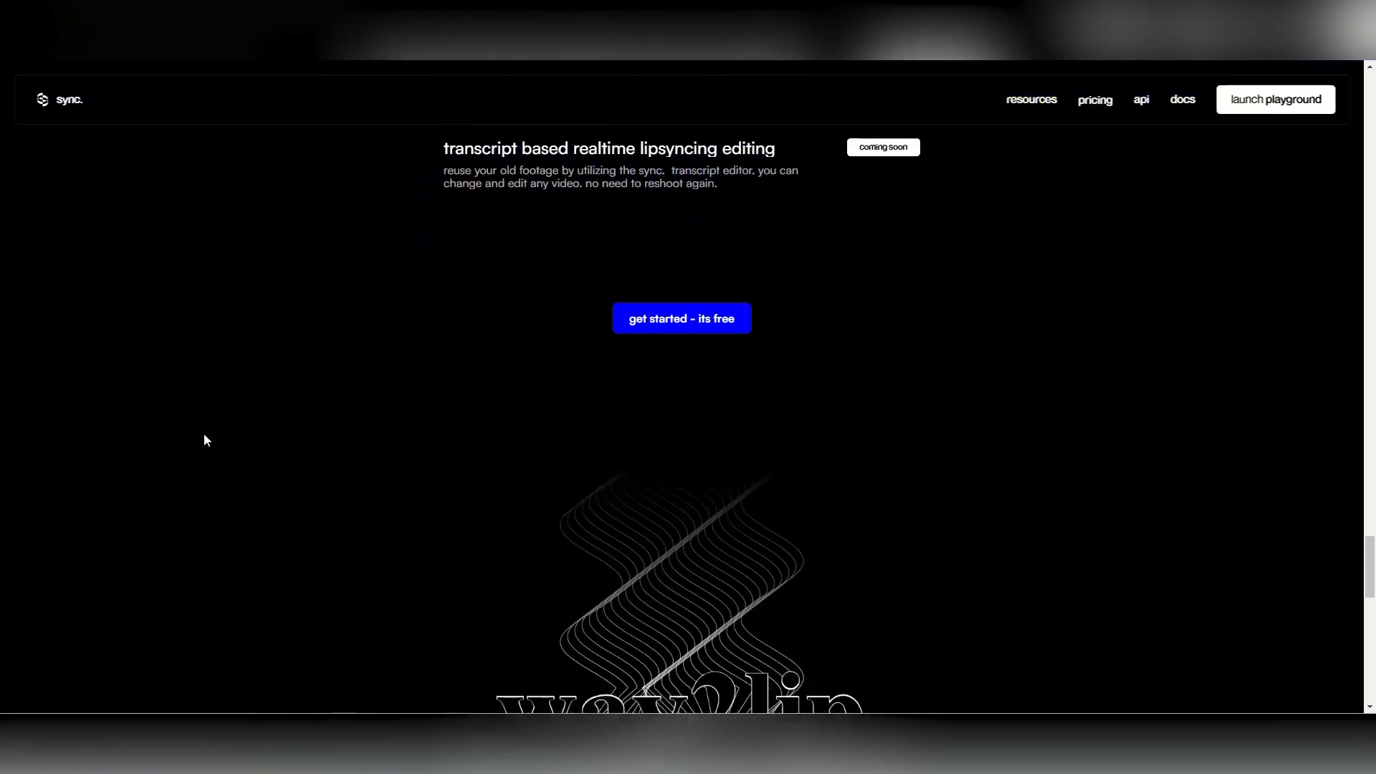
{"action": "scroll", "coordinate": [204, 440], "scroll_direction": "up", "scroll_amount": 2}
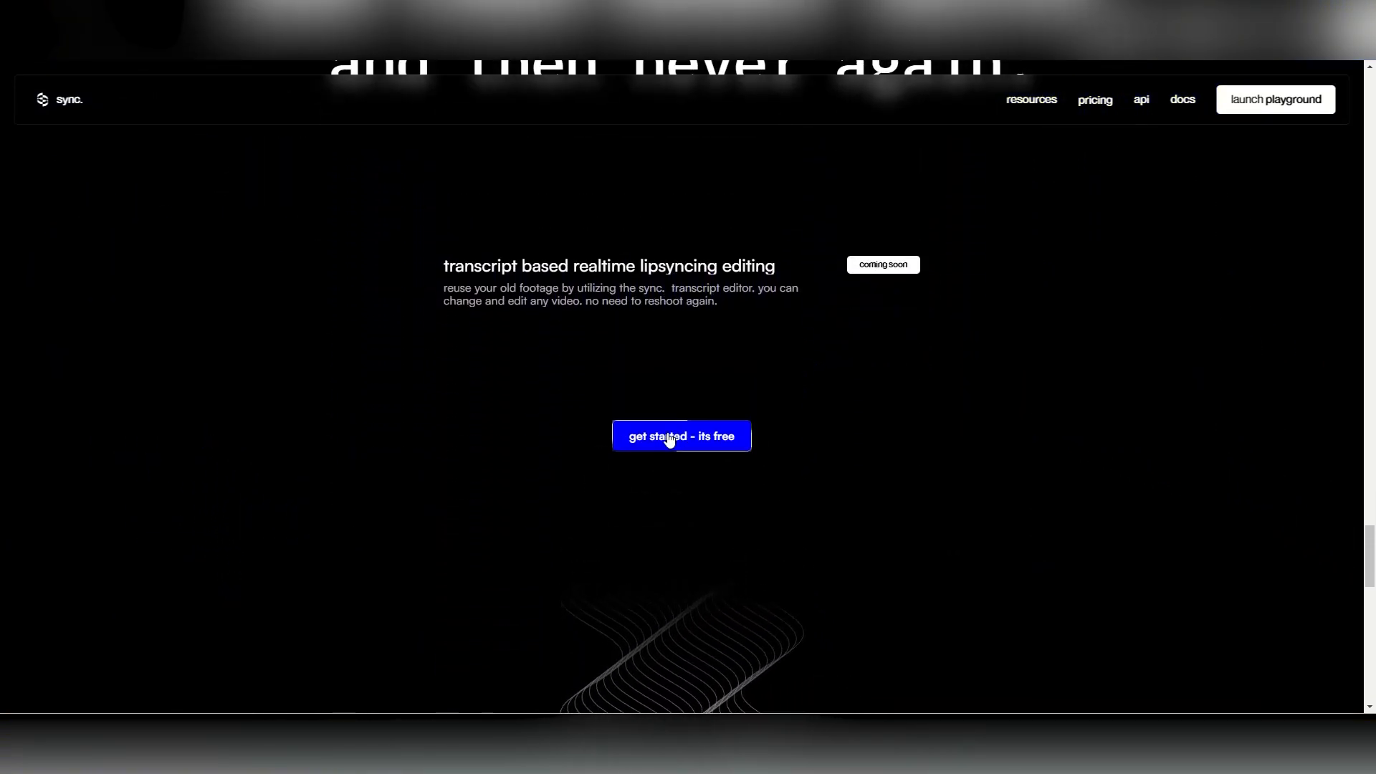
- Sign in to sync. with Google and upload video file 2 of the boy holding the map to the playground
{"action": "left_click", "coordinate": [668, 438]}
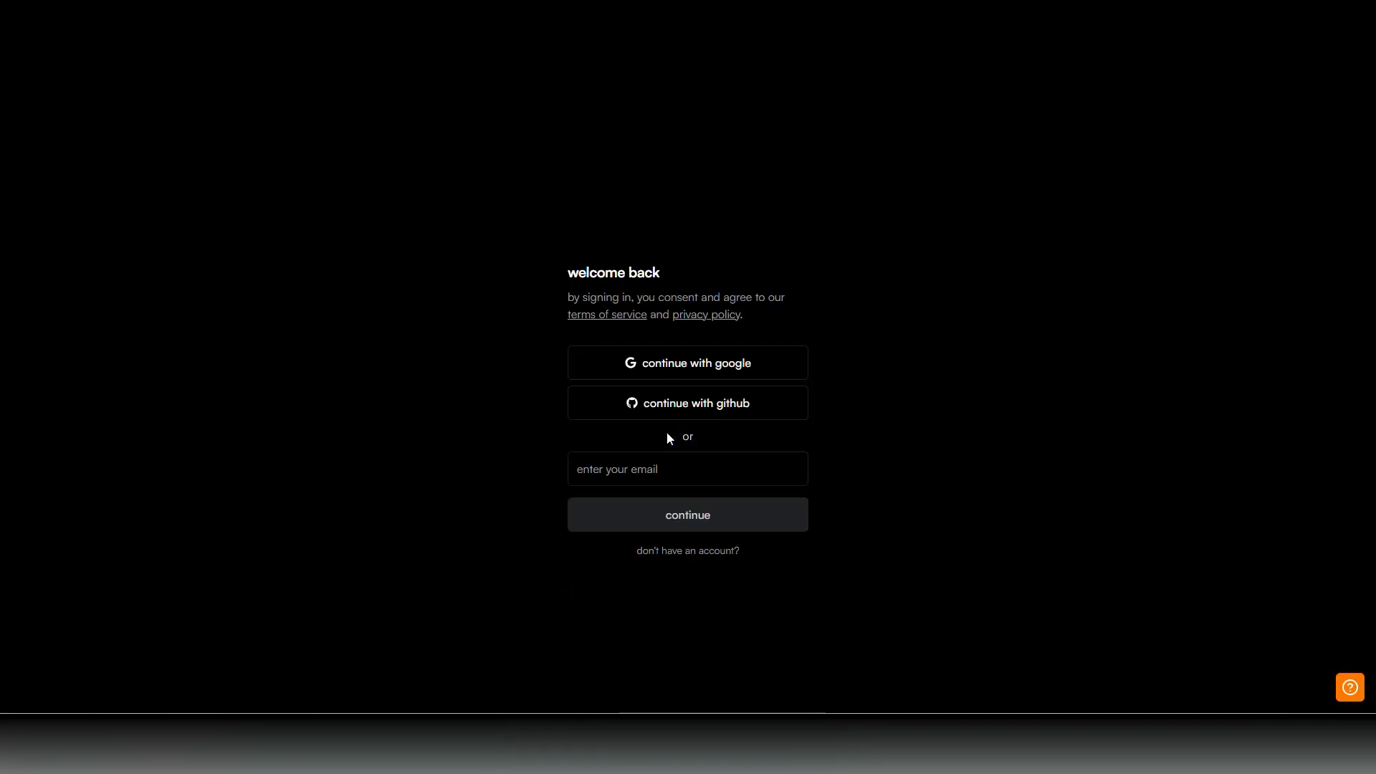
{"action": "left_click", "coordinate": [805, 376]}
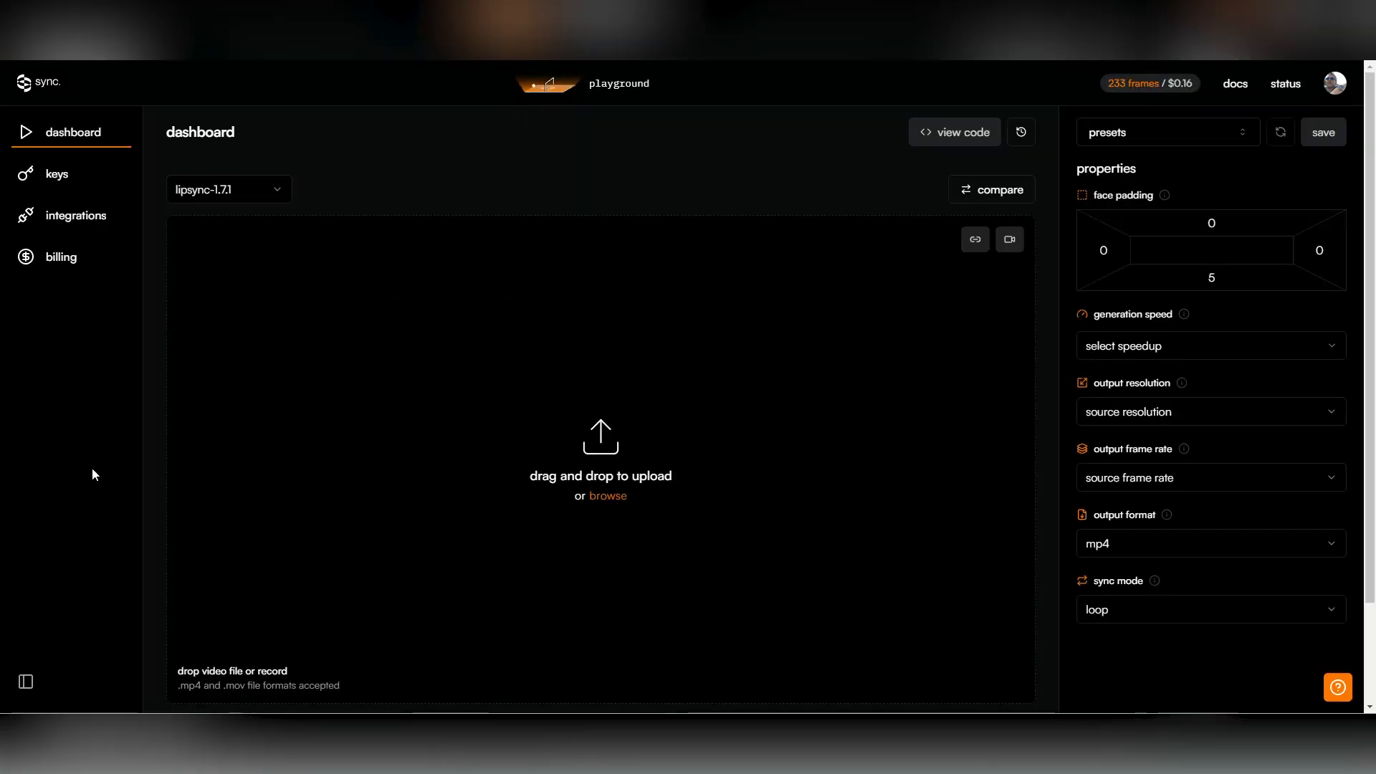
{"action": "left_click", "coordinate": [608, 451]}
{"action": "left_click", "coordinate": [249, 111]}
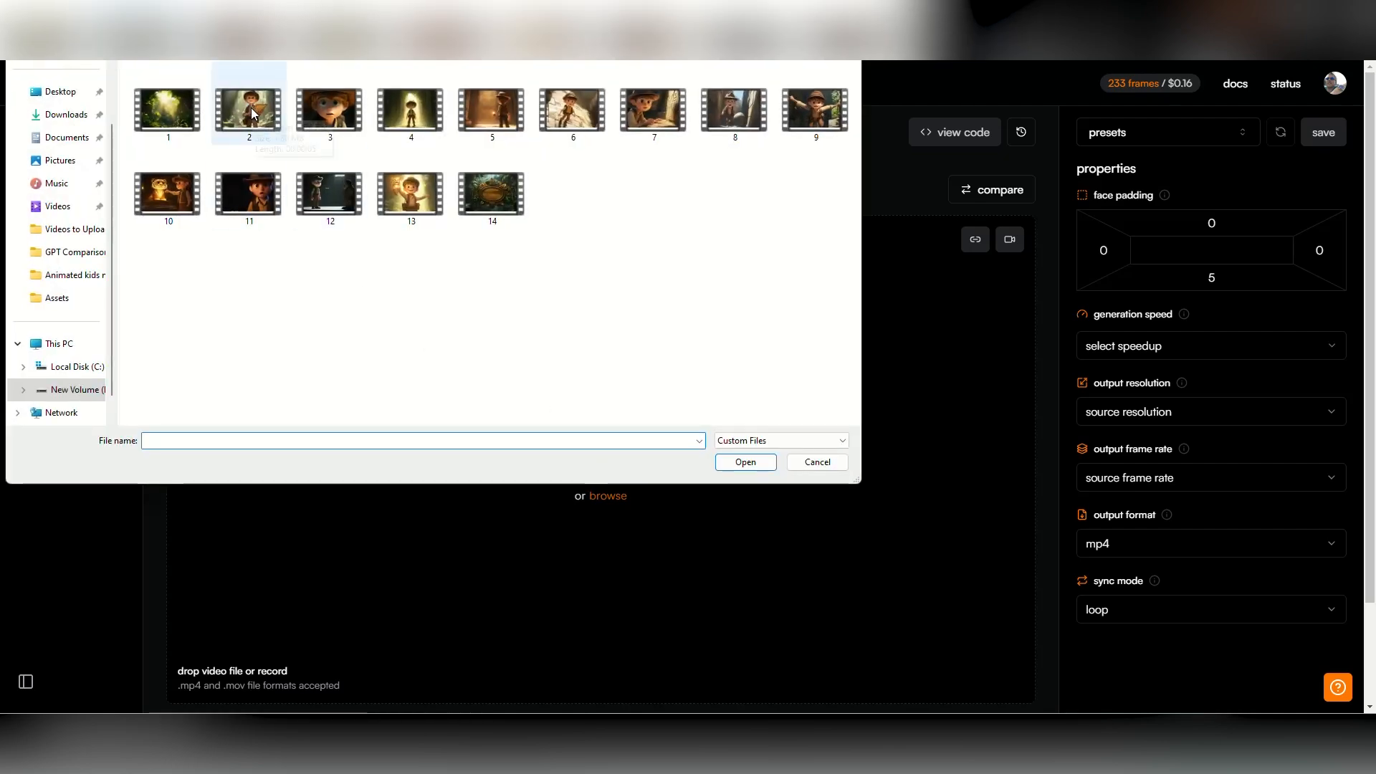
{"action": "left_click", "coordinate": [746, 462]}
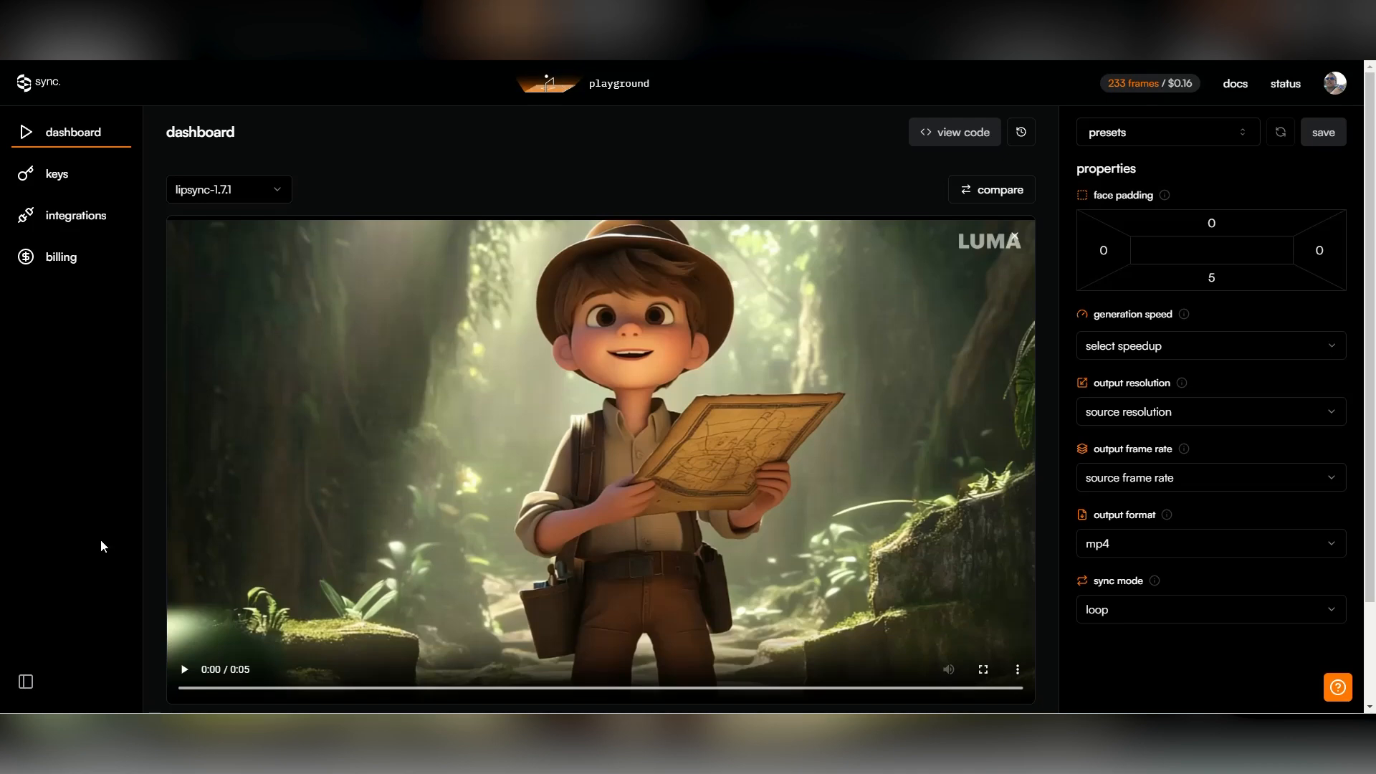
- Upload the boy's speech audio file to pair with the map video
{"action": "scroll", "coordinate": [101, 539], "scroll_direction": "down", "scroll_amount": 1}
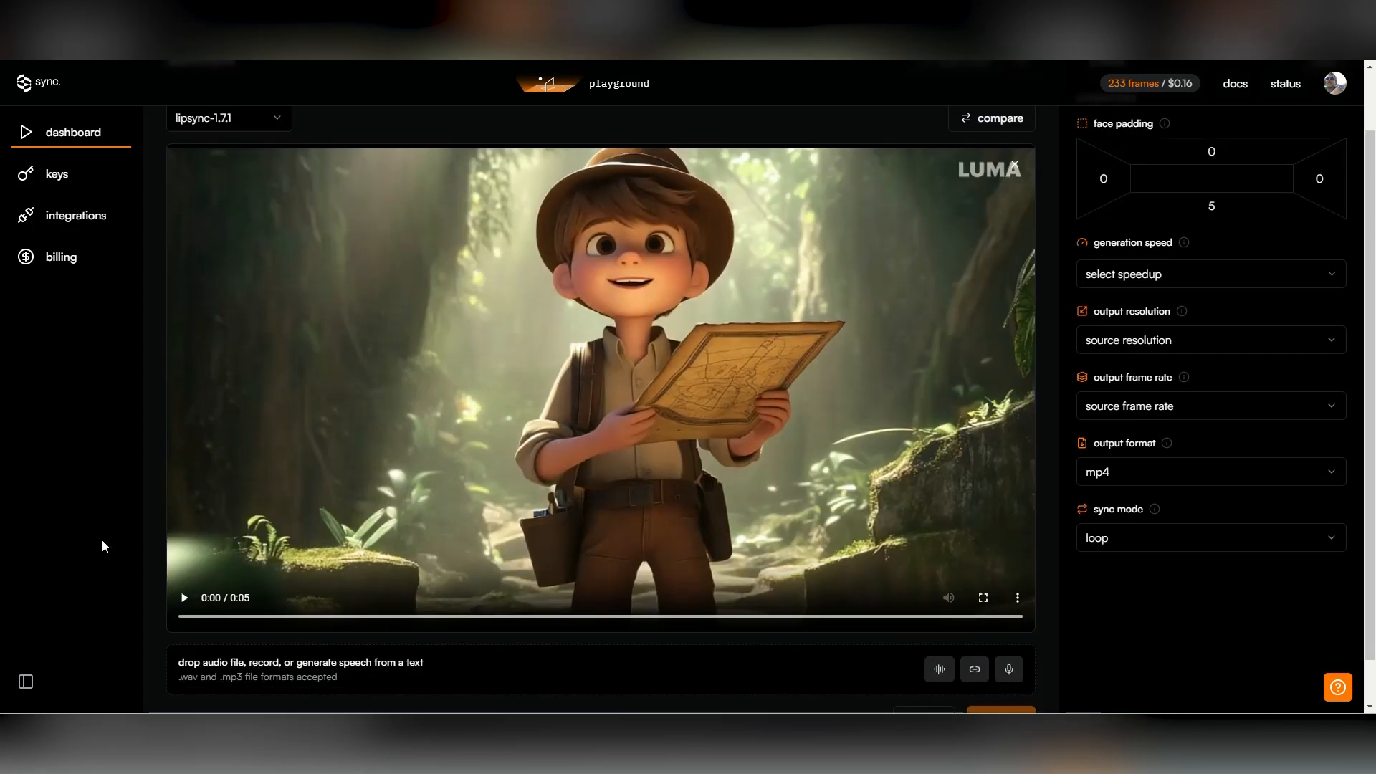
{"action": "left_click", "coordinate": [447, 673]}
{"action": "left_click", "coordinate": [179, 128]}
{"action": "left_click", "coordinate": [749, 464]}
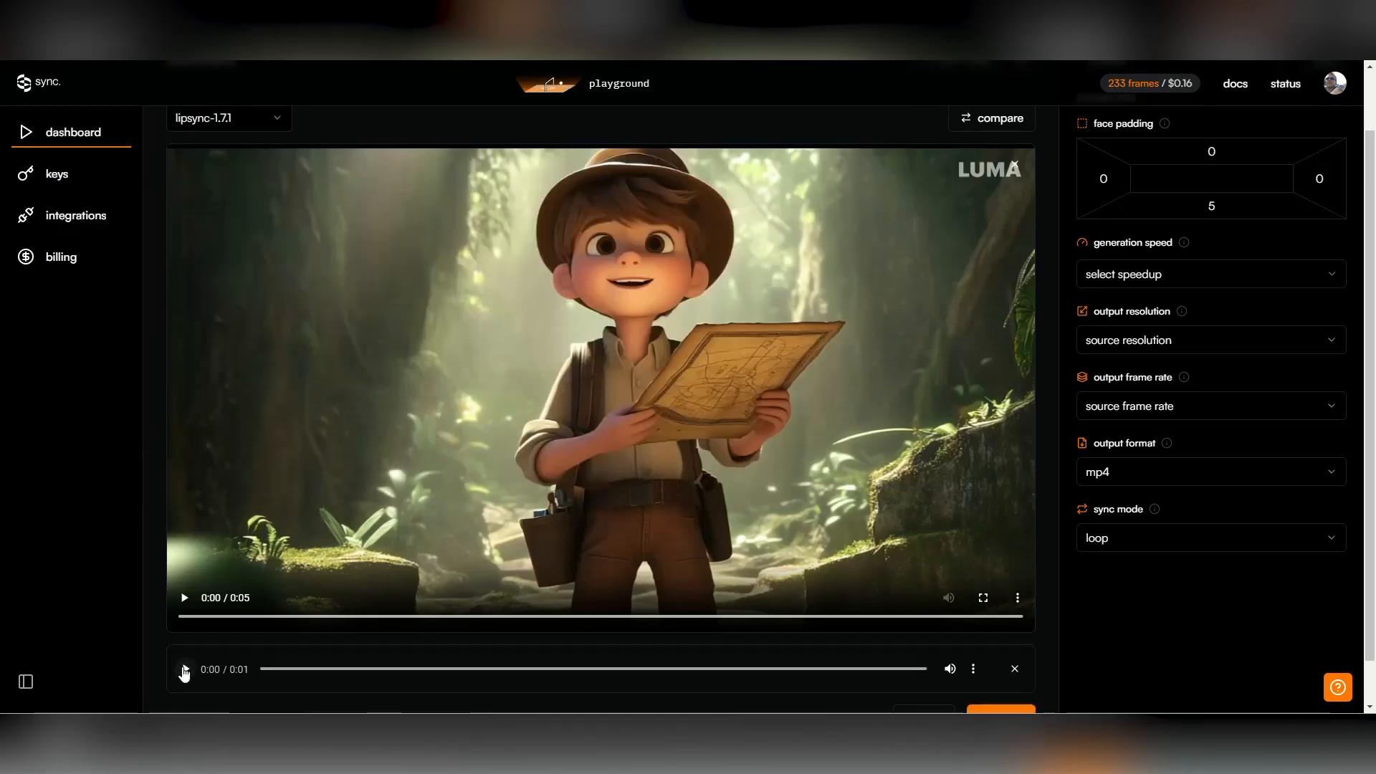
- Preview the uploaded video and audio, and generate the lip-synced clip with the lipsync-1.7.1 model
{"action": "left_click", "coordinate": [184, 598]}
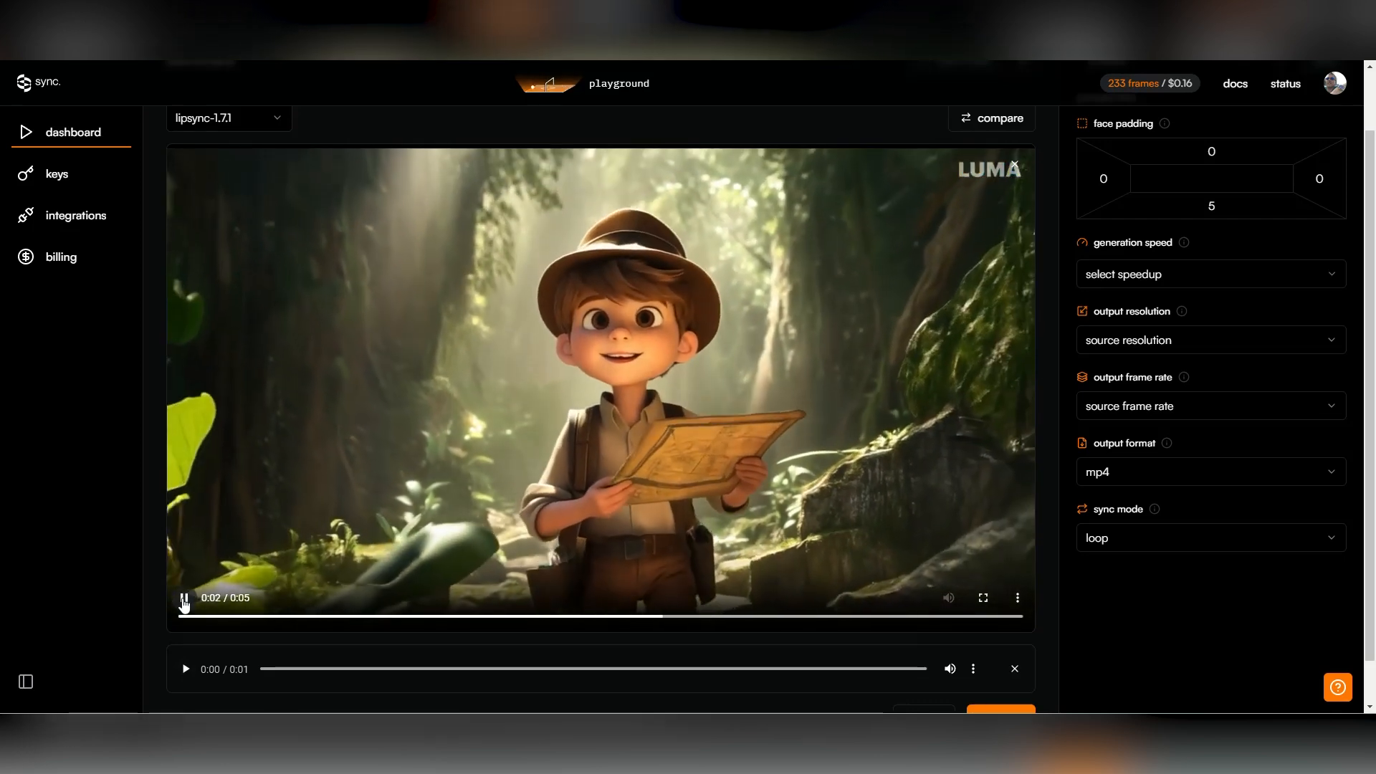
{"action": "left_click", "coordinate": [186, 670]}
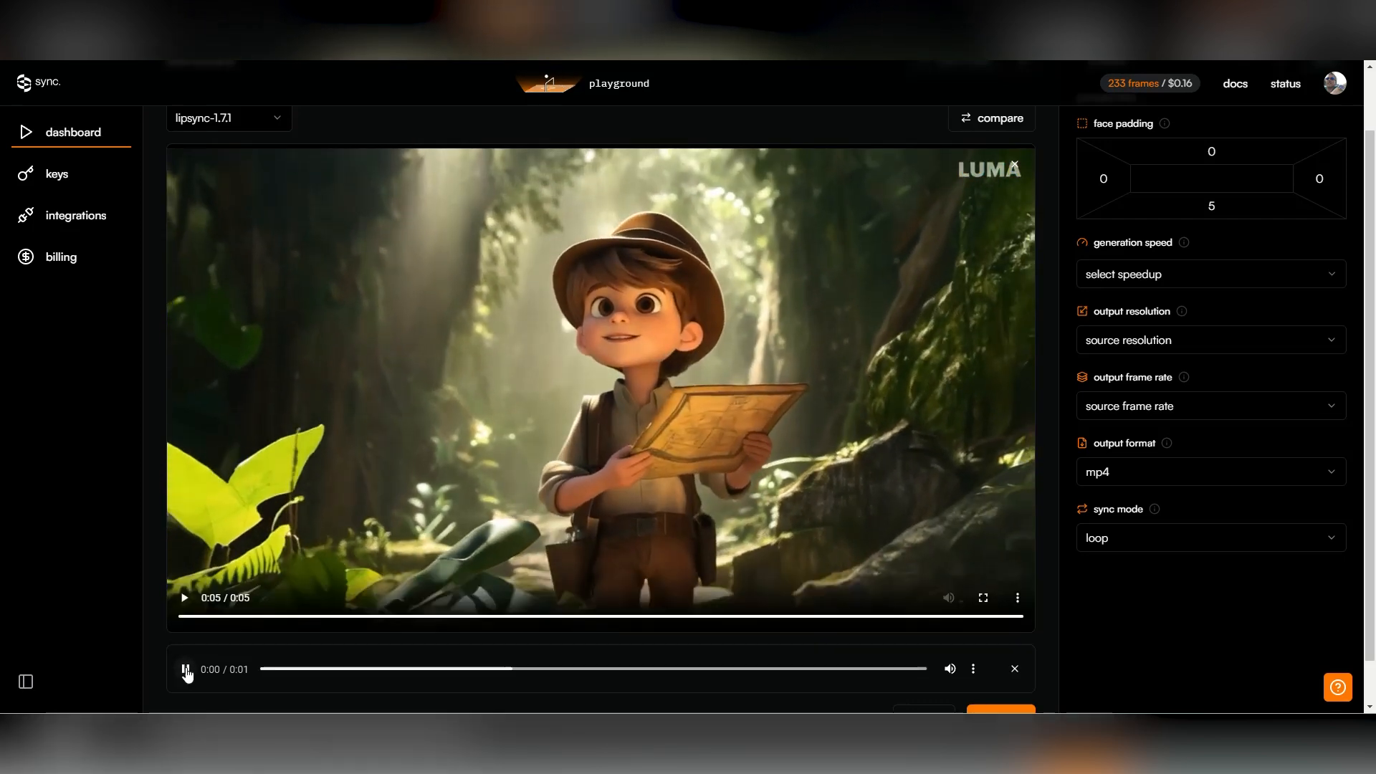
{"action": "scroll", "coordinate": [159, 672], "scroll_direction": "down", "scroll_amount": 1}
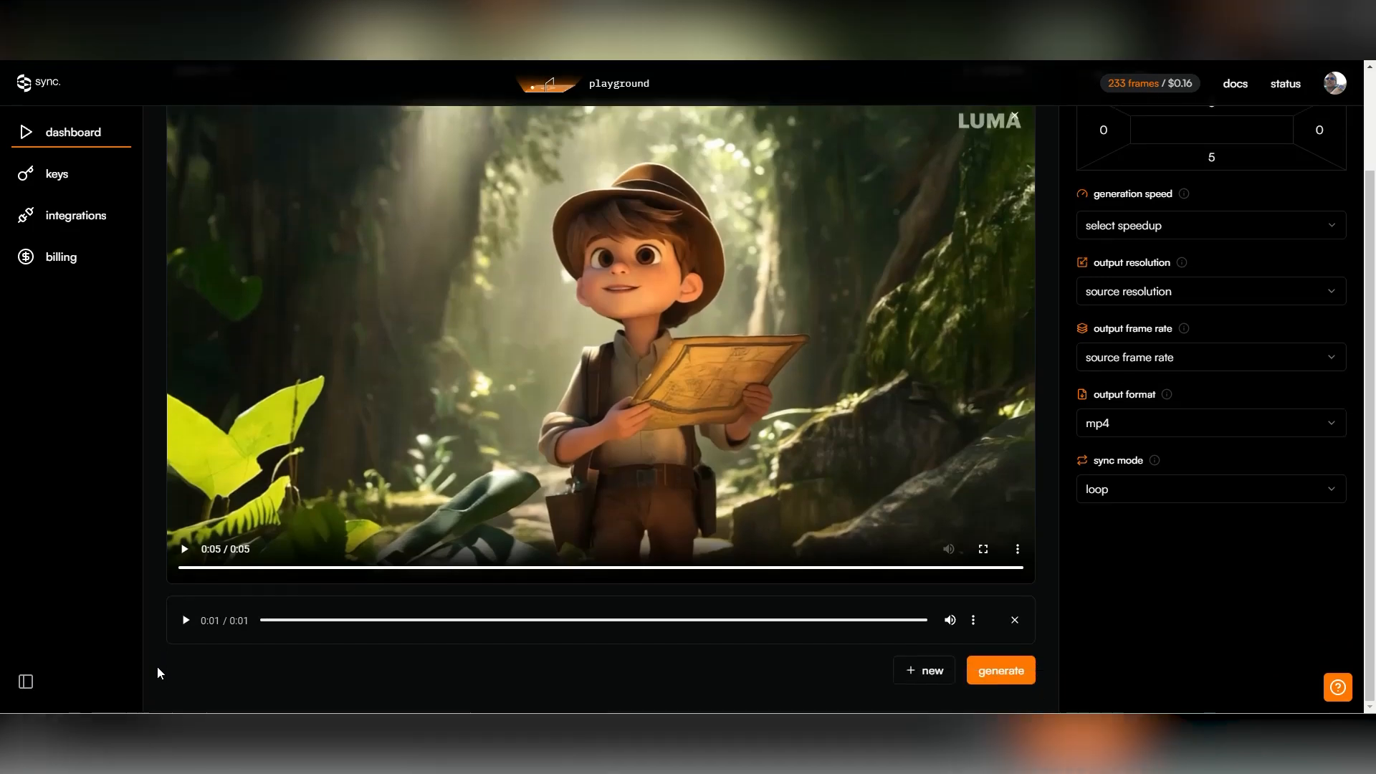
{"action": "left_click", "coordinate": [1001, 671]}
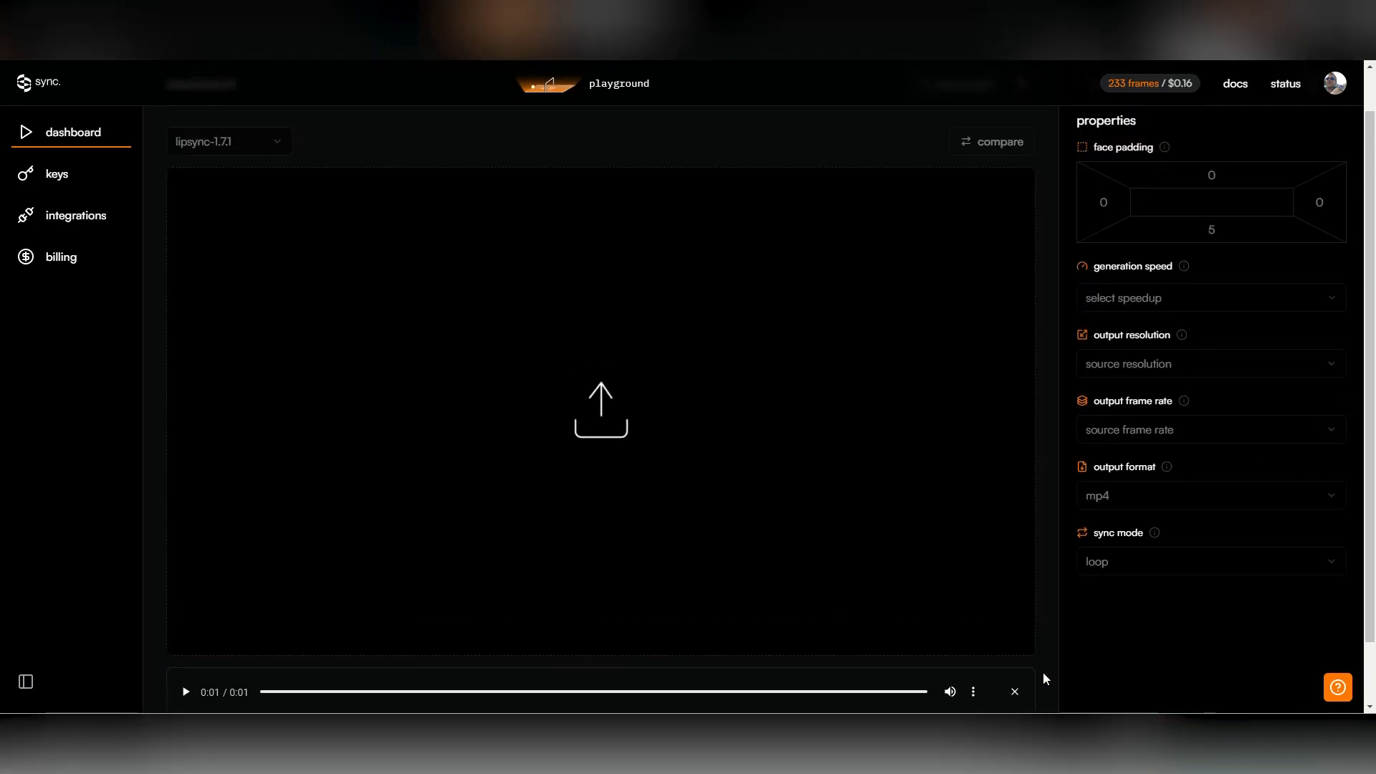
- Play the generated lip-synced clip and download it under the file name 4_1
{"action": "scroll", "coordinate": [1043, 679], "scroll_direction": "down", "scroll_amount": 1}
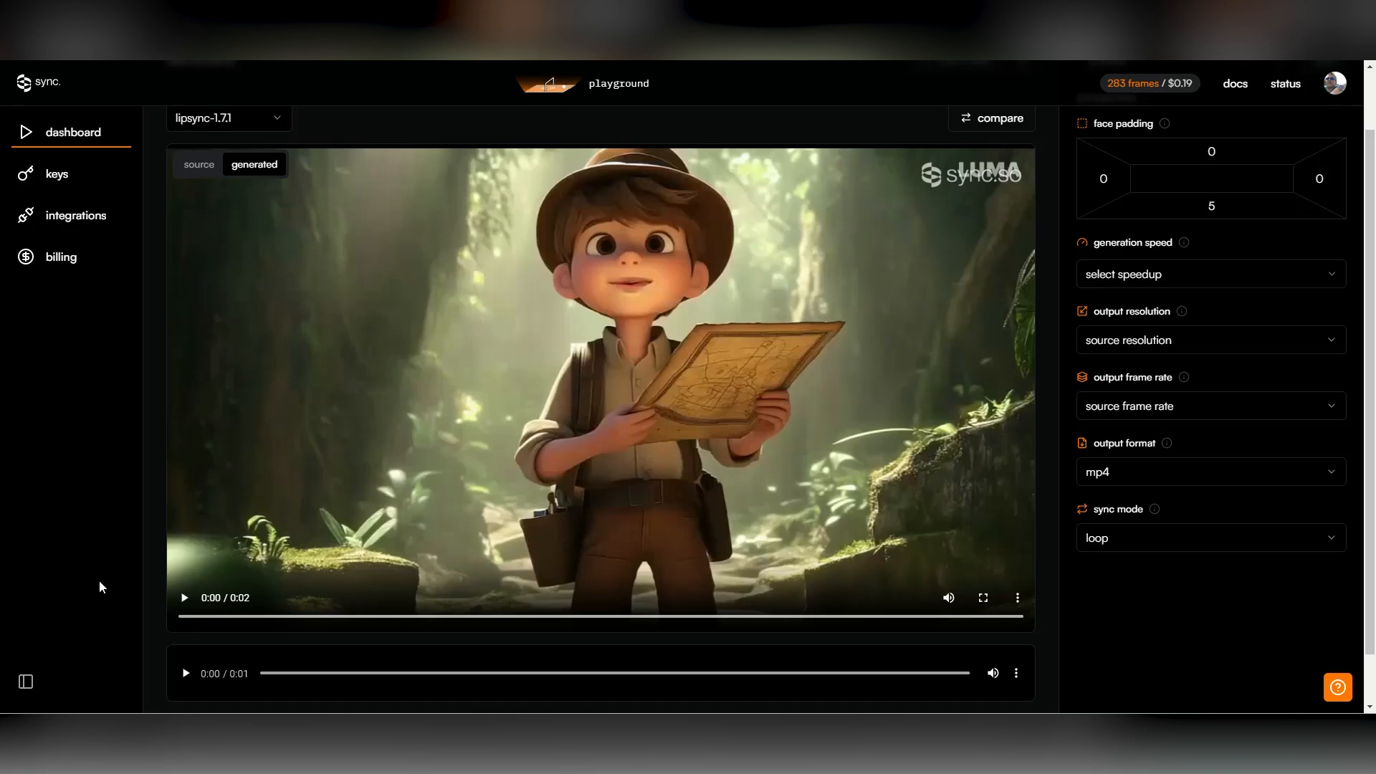
{"action": "left_click", "coordinate": [184, 600]}
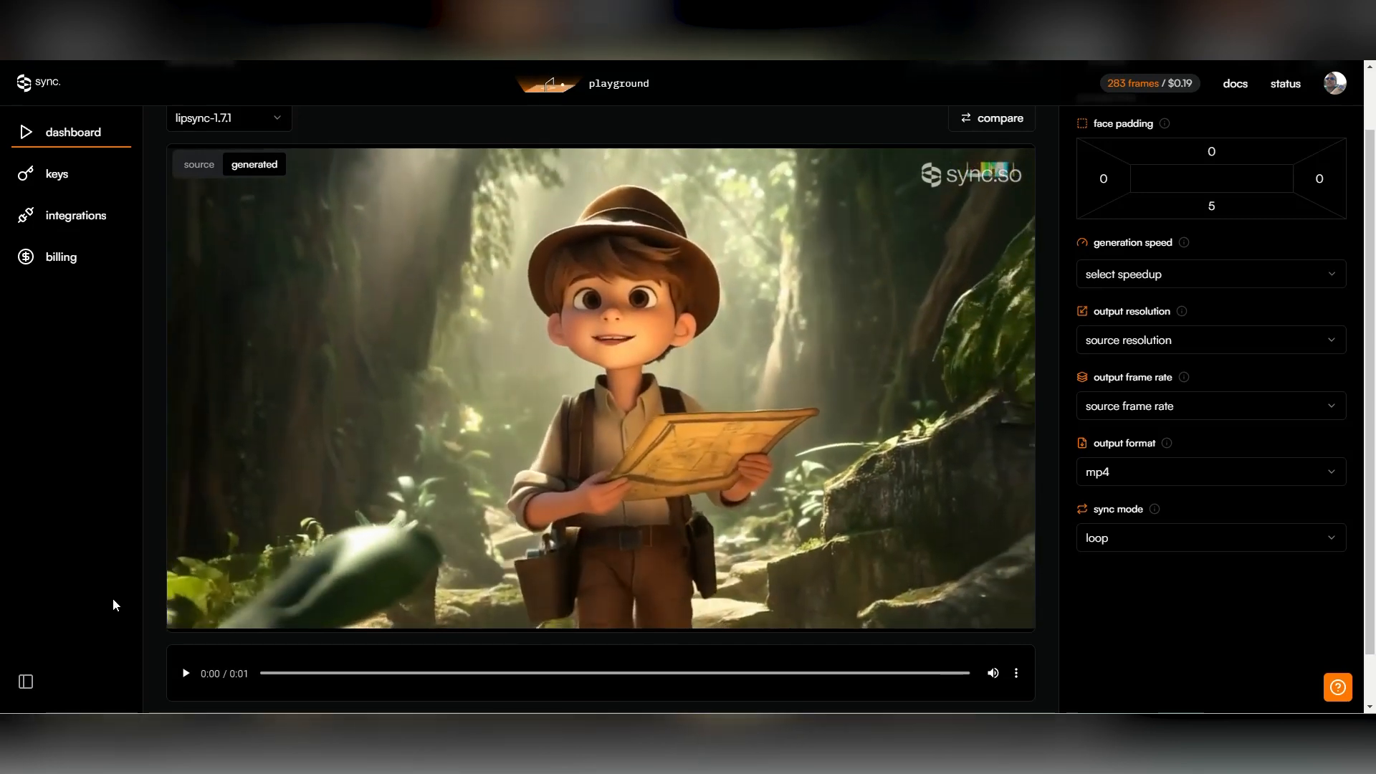
{"action": "left_click", "coordinate": [1018, 598]}
{"action": "left_click", "coordinate": [971, 528]}
{"action": "left_click", "coordinate": [66, 299]}
{"action": "left_click", "coordinate": [133, 389]}
{"action": "type", "text": "4_1"}
{"action": "key", "text": "Return"}
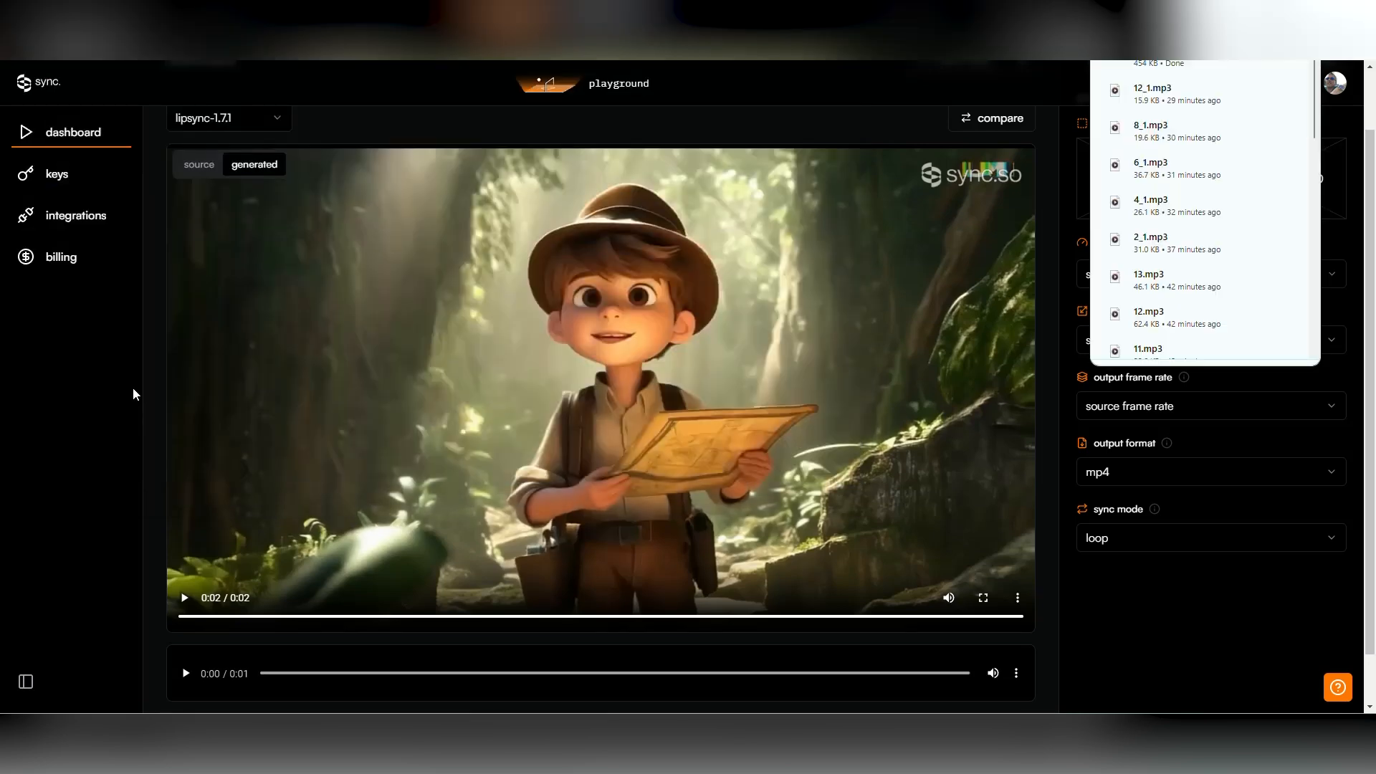
- Start a new generation in the playground and clear the finished clip of the boy with the map
{"action": "scroll", "coordinate": [86, 435], "scroll_direction": "down", "scroll_amount": 1}
{"action": "left_click", "coordinate": [924, 670]}
{"action": "left_click", "coordinate": [836, 430]}
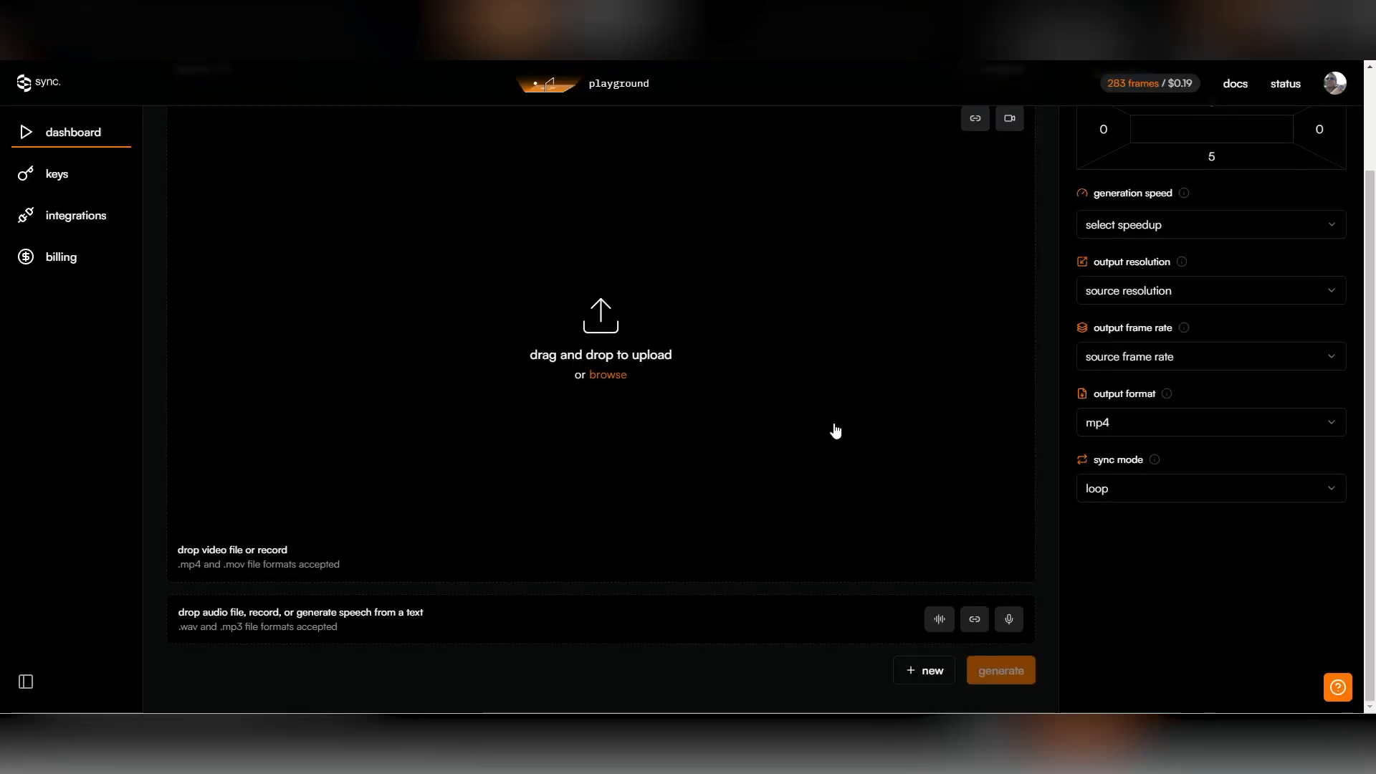
{"action": "left_click", "coordinate": [836, 431]}
{"action": "double_click", "coordinate": [408, 111]}
{"action": "scroll", "coordinate": [425, 511], "scroll_direction": "down", "scroll_amount": 1}
{"action": "left_click", "coordinate": [436, 623]}
{"action": "double_click", "coordinate": [206, 170]}
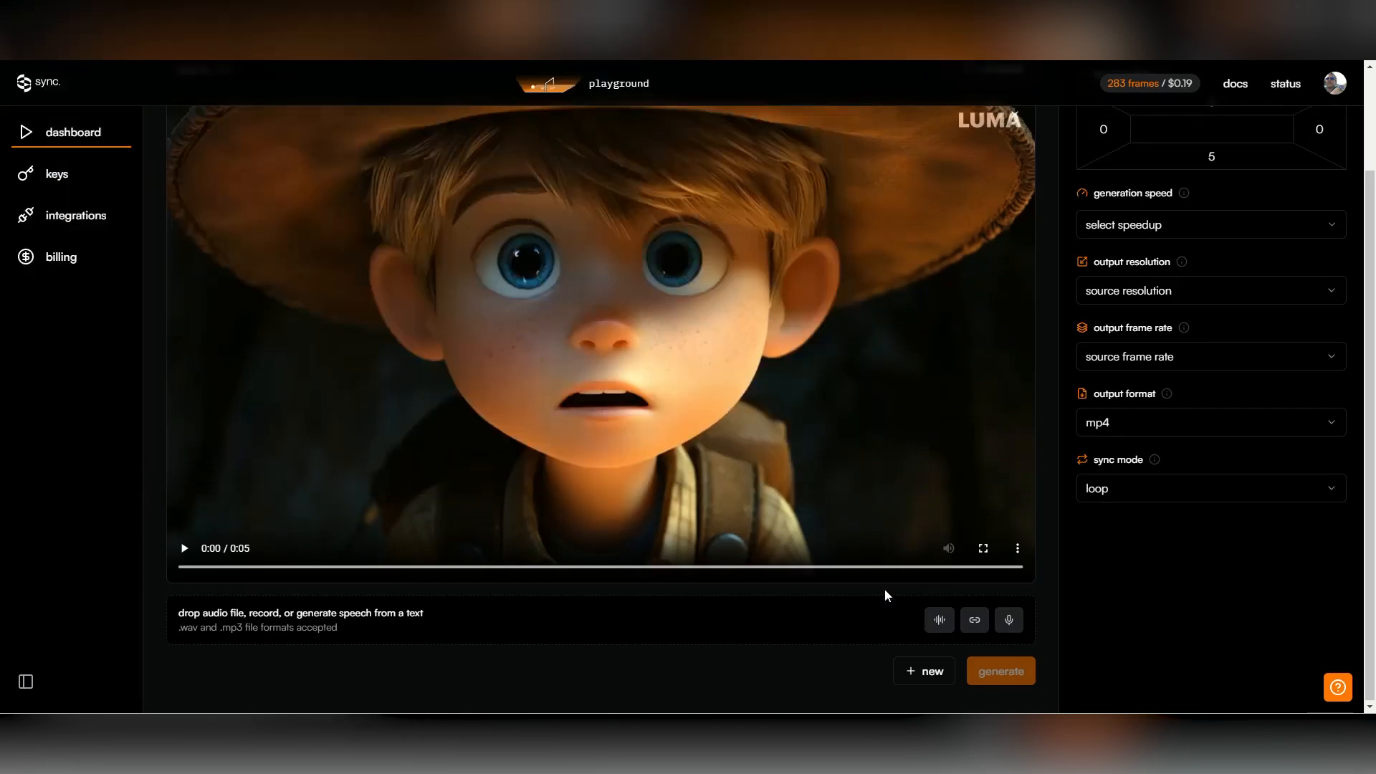
{"action": "left_click", "coordinate": [1018, 548]}
{"action": "left_click", "coordinate": [802, 537]}
{"action": "left_click", "coordinate": [842, 425]}
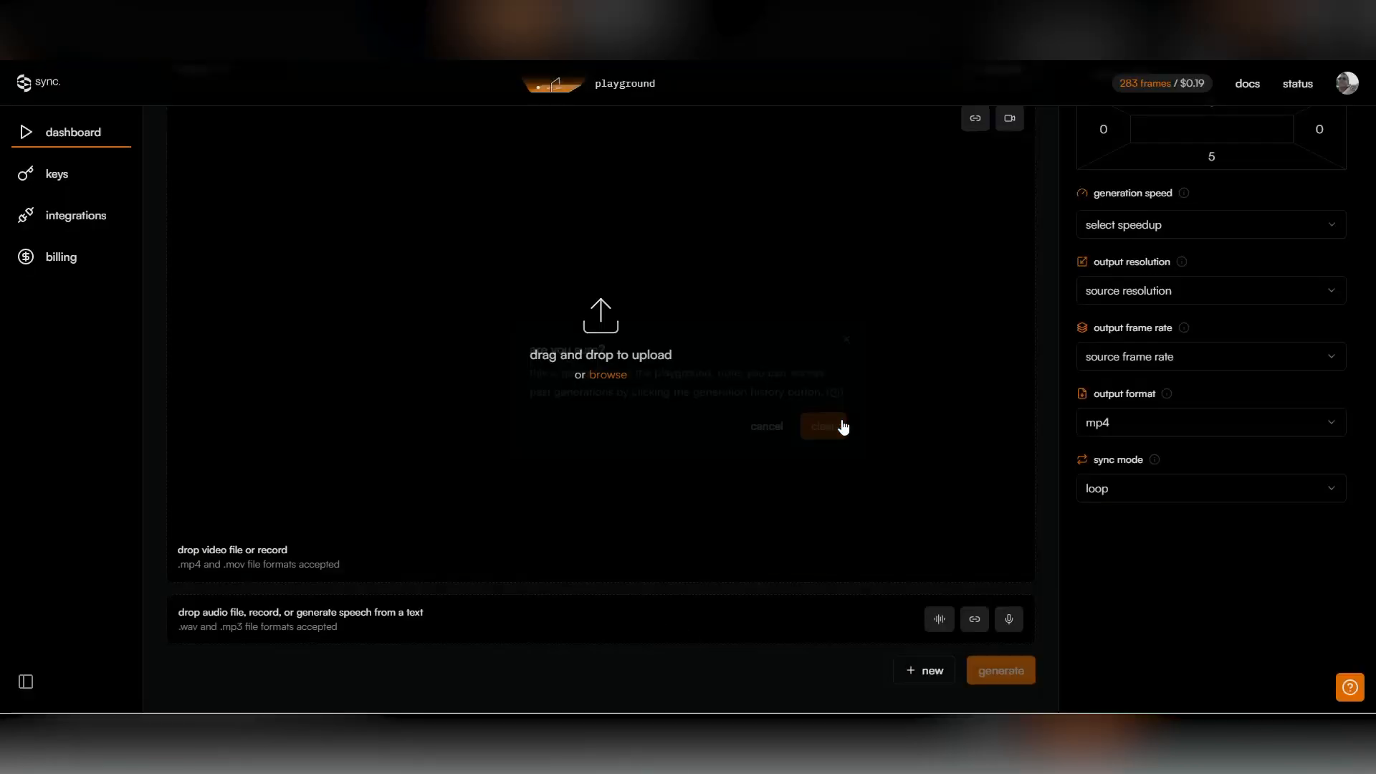
{"action": "left_click", "coordinate": [577, 344]}
{"action": "left_click", "coordinate": [573, 113]}
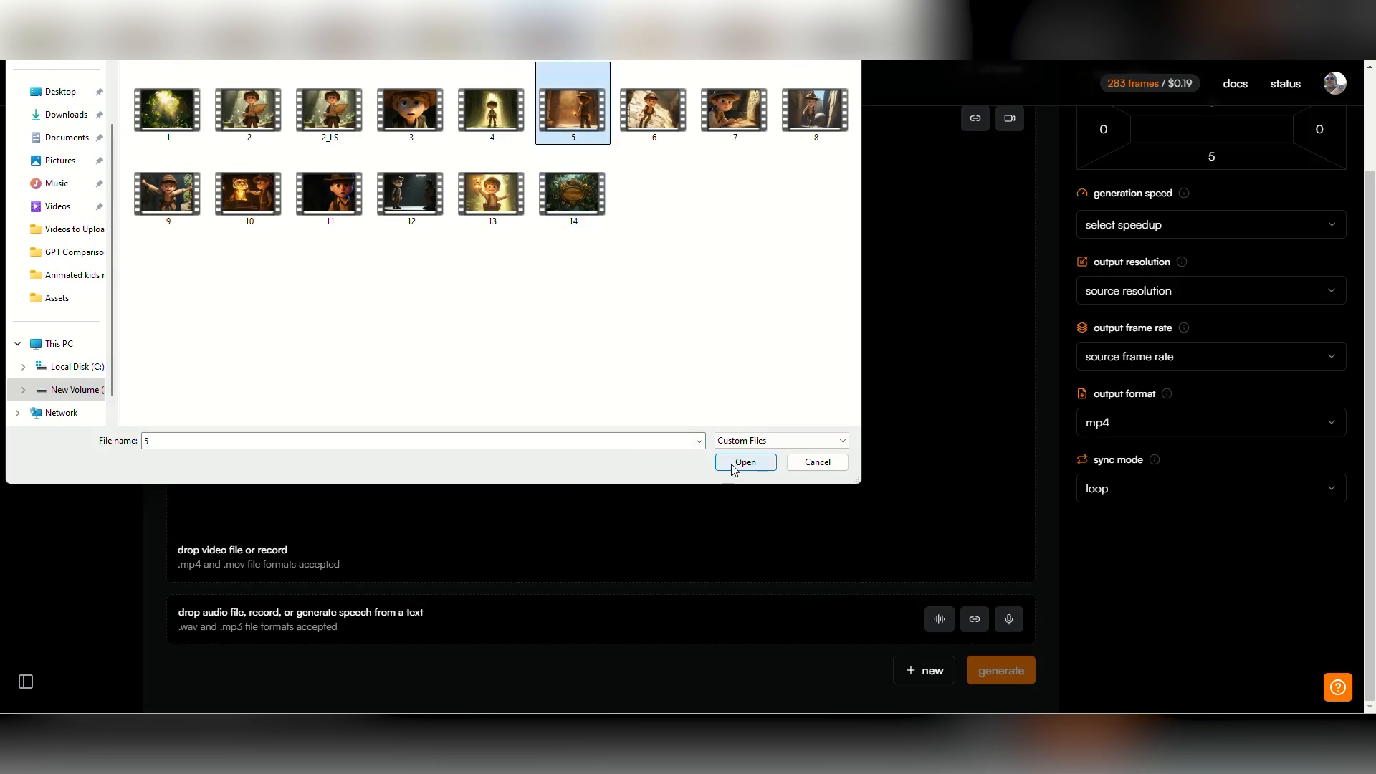
{"action": "left_click", "coordinate": [731, 463]}
{"action": "left_click", "coordinate": [574, 624]}
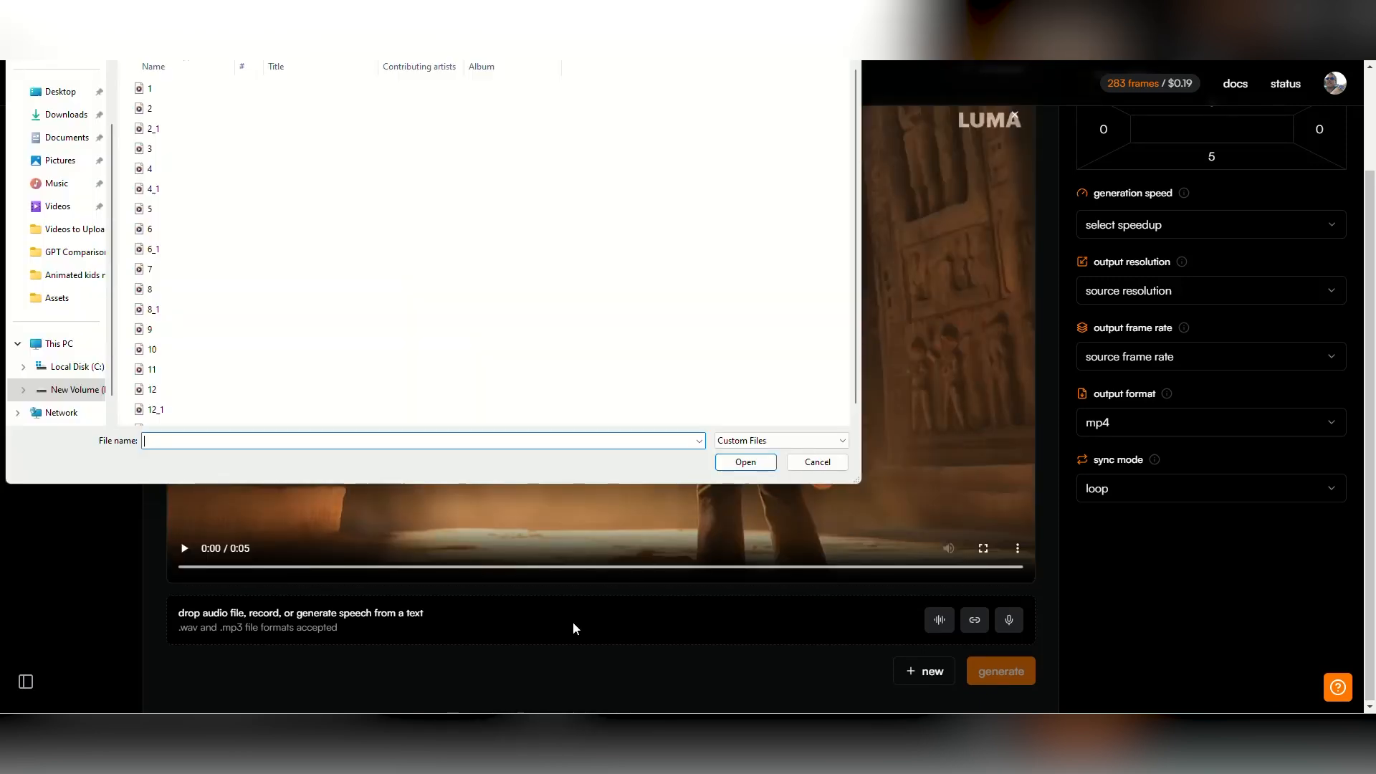
{"action": "left_click", "coordinate": [816, 465]}
{"action": "left_click", "coordinate": [934, 673]}
{"action": "left_click", "coordinate": [841, 424]}
- Upload video file 4 of the boy in the glowing doorway and pair it with audio file 4_1 for lip-syncing
{"action": "left_click", "coordinate": [613, 314]}
{"action": "left_click", "coordinate": [491, 109]}
{"action": "left_click", "coordinate": [742, 463]}
{"action": "left_click", "coordinate": [634, 625]}
{"action": "left_click", "coordinate": [164, 185]}
{"action": "left_click", "coordinate": [738, 462]}
- Play the generated doorway clip and download it under the file name 4_LS
{"action": "left_click", "coordinate": [185, 552]}
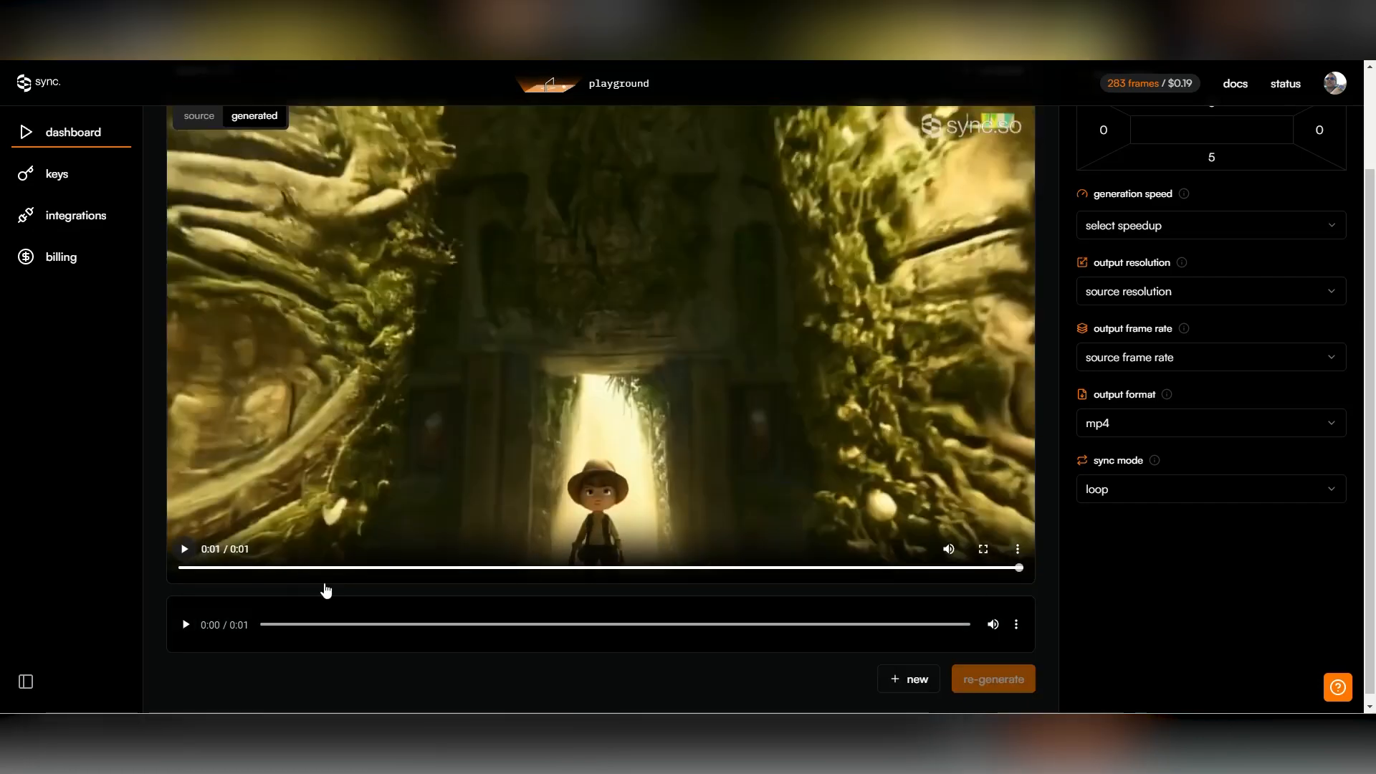
{"action": "left_click", "coordinate": [1018, 549]}
{"action": "left_click", "coordinate": [971, 478]}
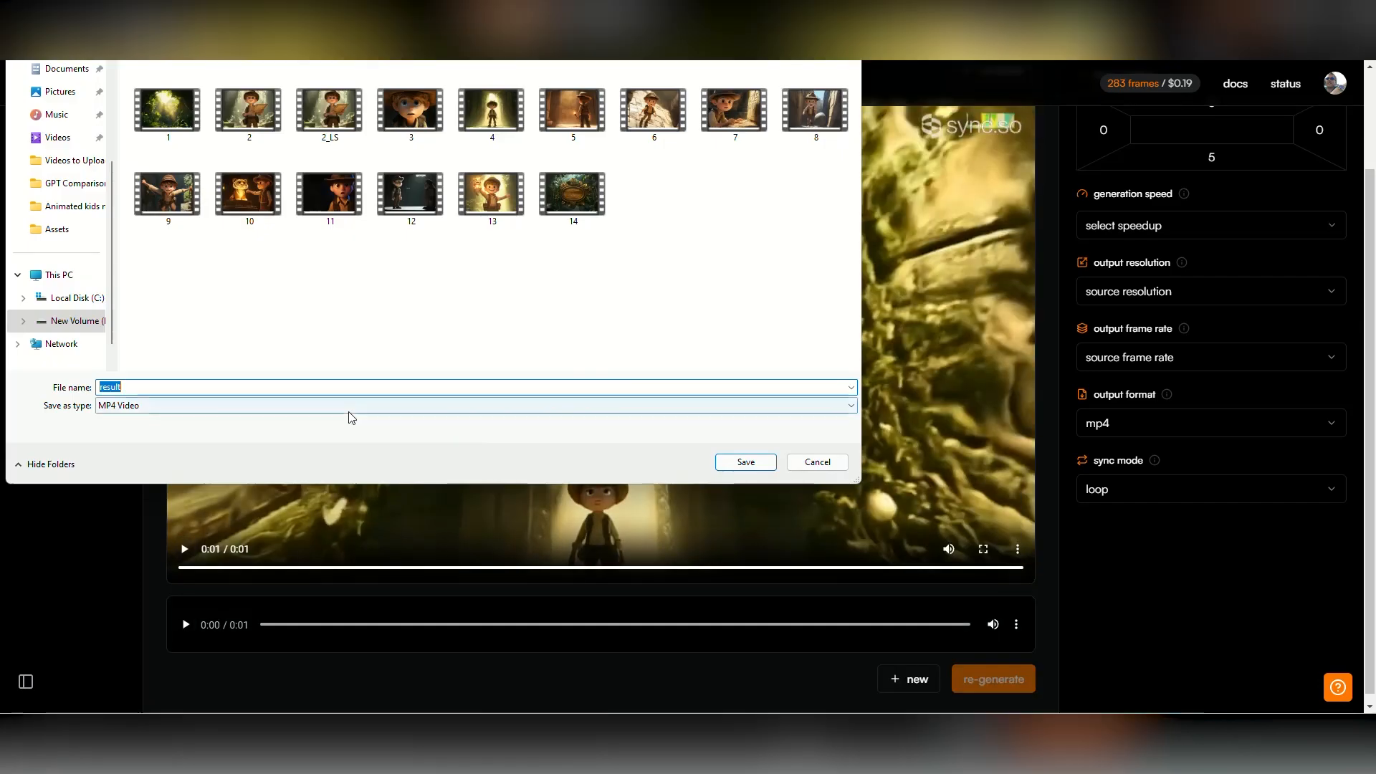
{"action": "left_click", "coordinate": [743, 460]}
- Start a new generation with video file 6 and save the generated lip-synced clip under the file name 7_LS
{"action": "left_click", "coordinate": [908, 679]}
{"action": "left_click", "coordinate": [810, 344]}
{"action": "left_click", "coordinate": [737, 110]}
{"action": "left_click", "coordinate": [742, 460]}
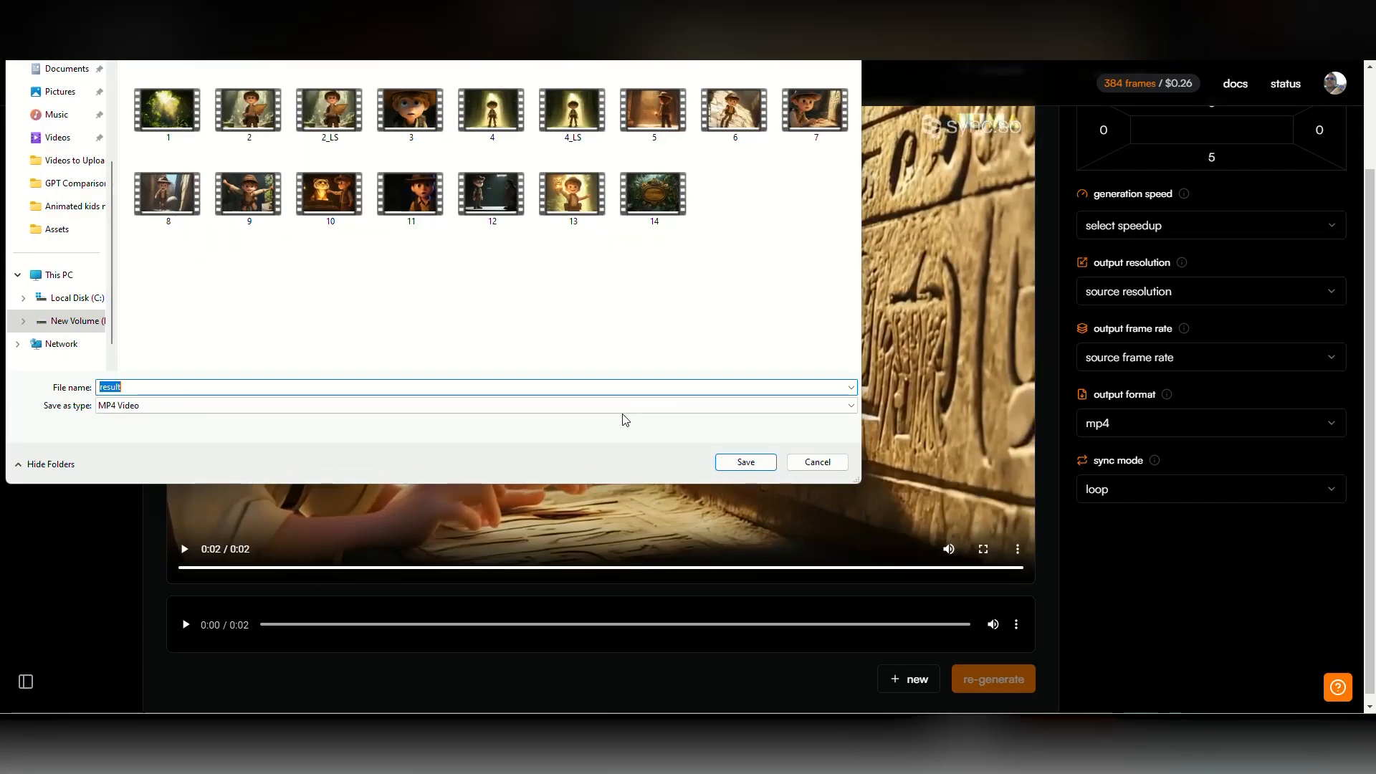
{"action": "type", "text": "7_LS"}
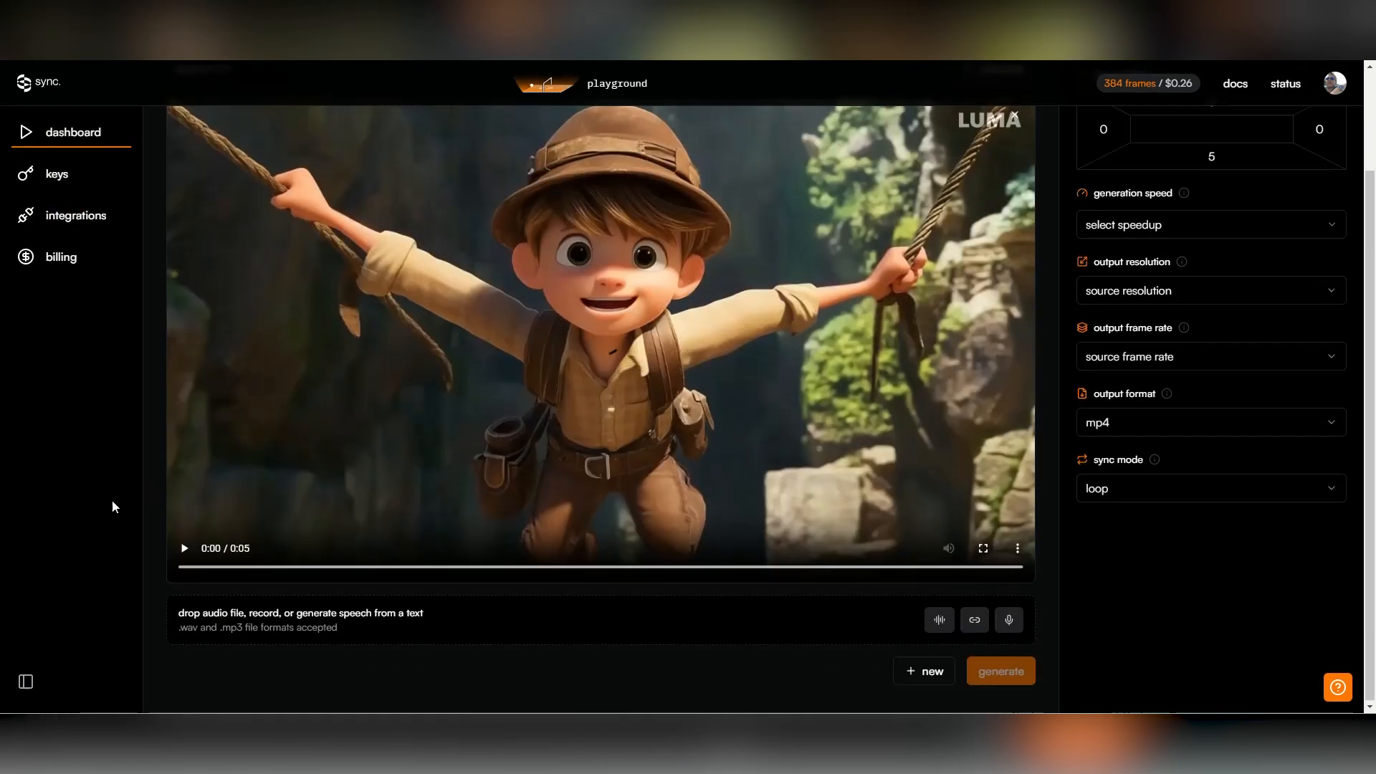
- Play and download the lip-synced clip of the boy swinging on ropes, and play the clip of the boy holding the tiger
{"action": "left_click", "coordinate": [185, 550]}
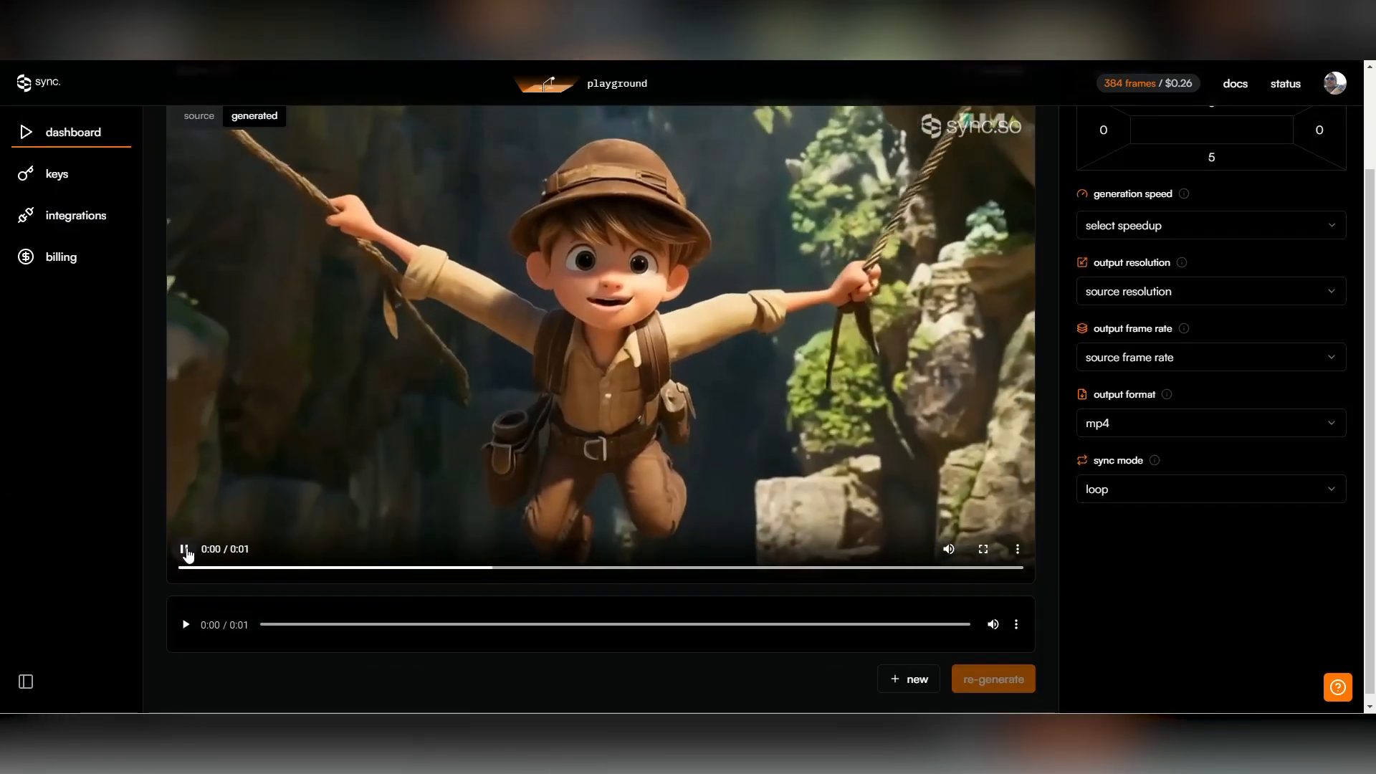
{"action": "left_click", "coordinate": [1017, 549]}
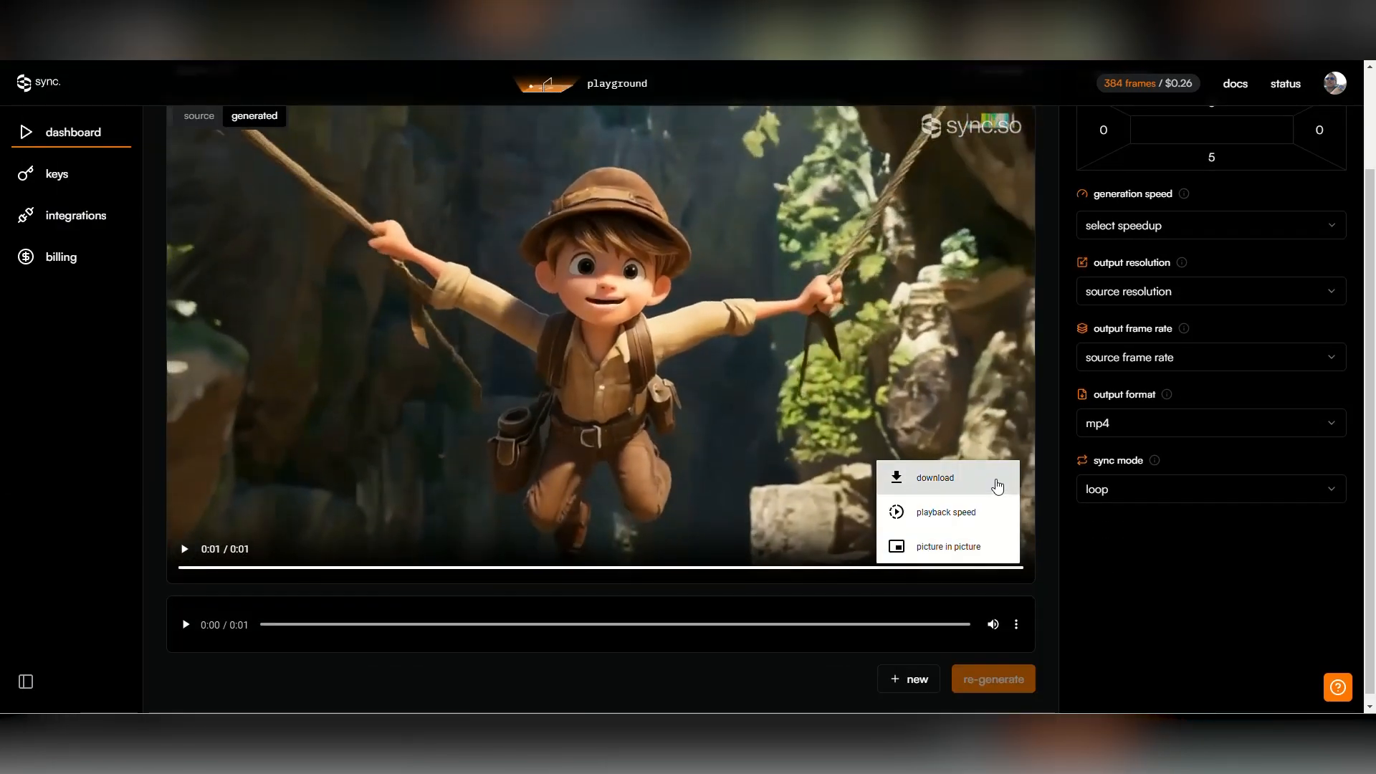
{"action": "left_click", "coordinate": [996, 484]}
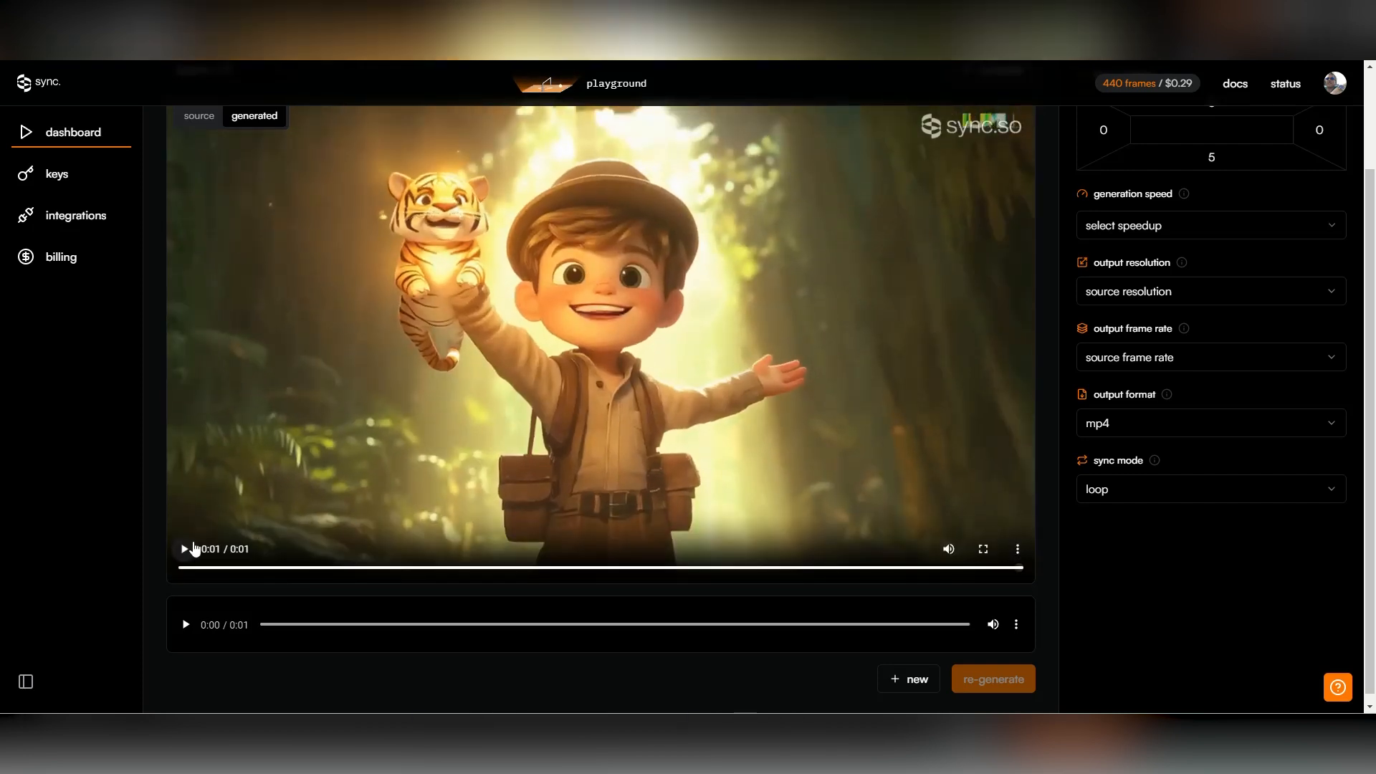
{"action": "left_click", "coordinate": [186, 549]}
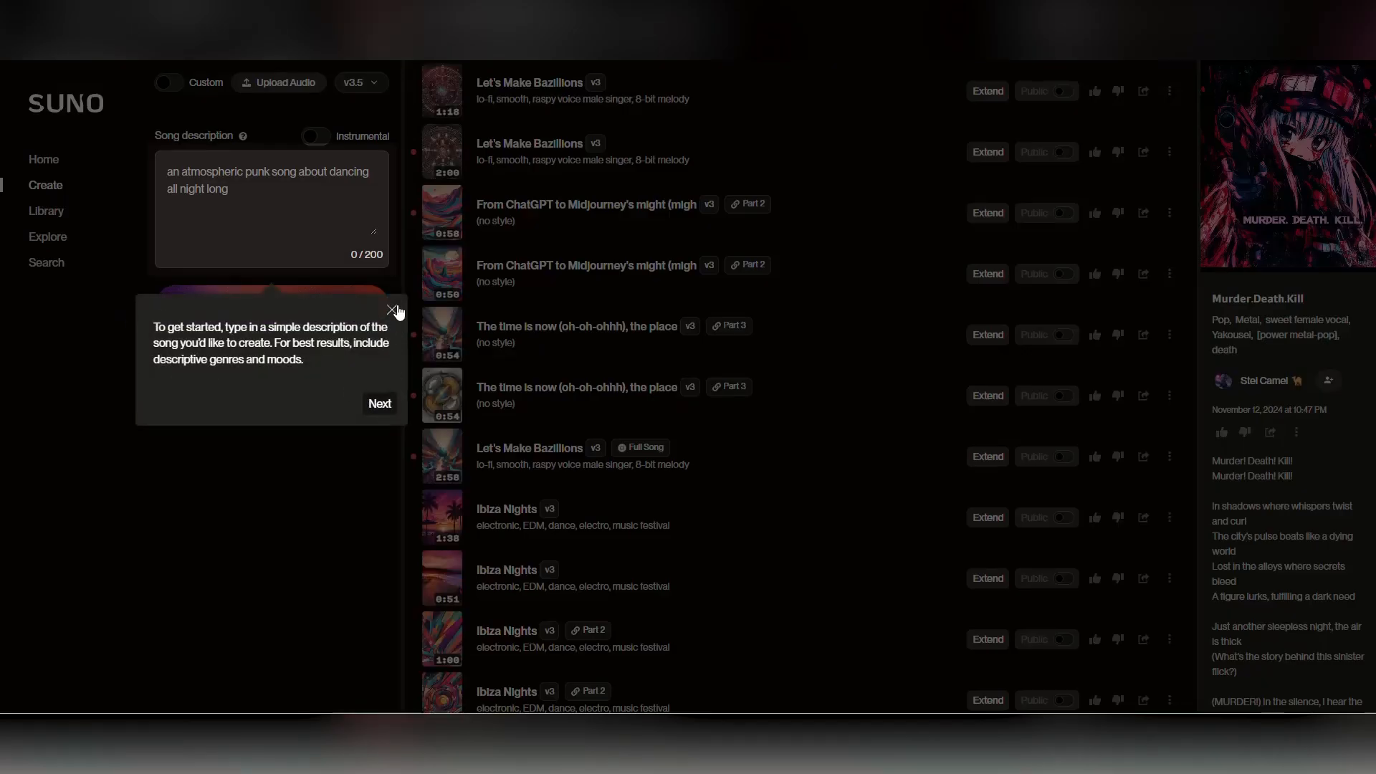
- Switch to Suno's song creation page, dismiss the getting-started tip, turn on instrumental mode and glance at the song ideas
{"action": "left_click", "coordinate": [393, 309]}
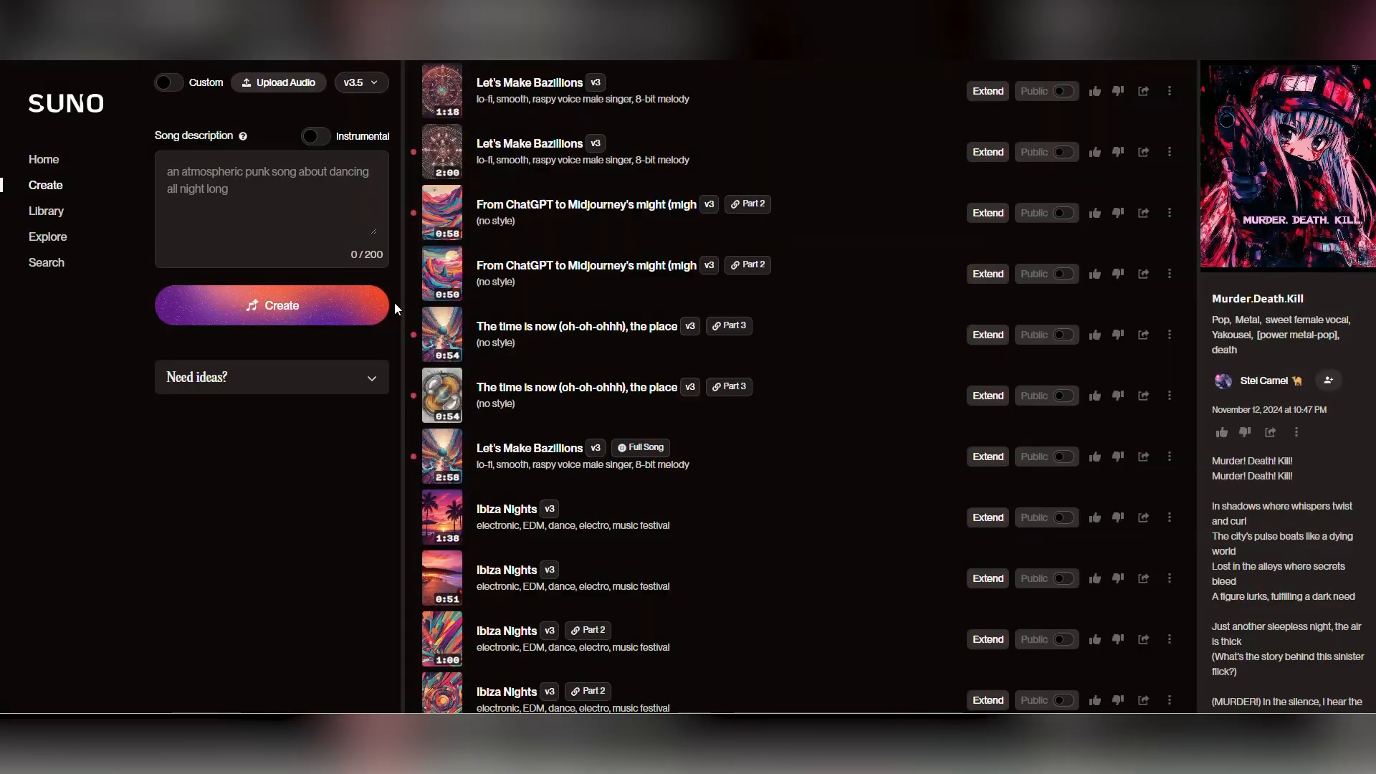
{"action": "left_click", "coordinate": [318, 137]}
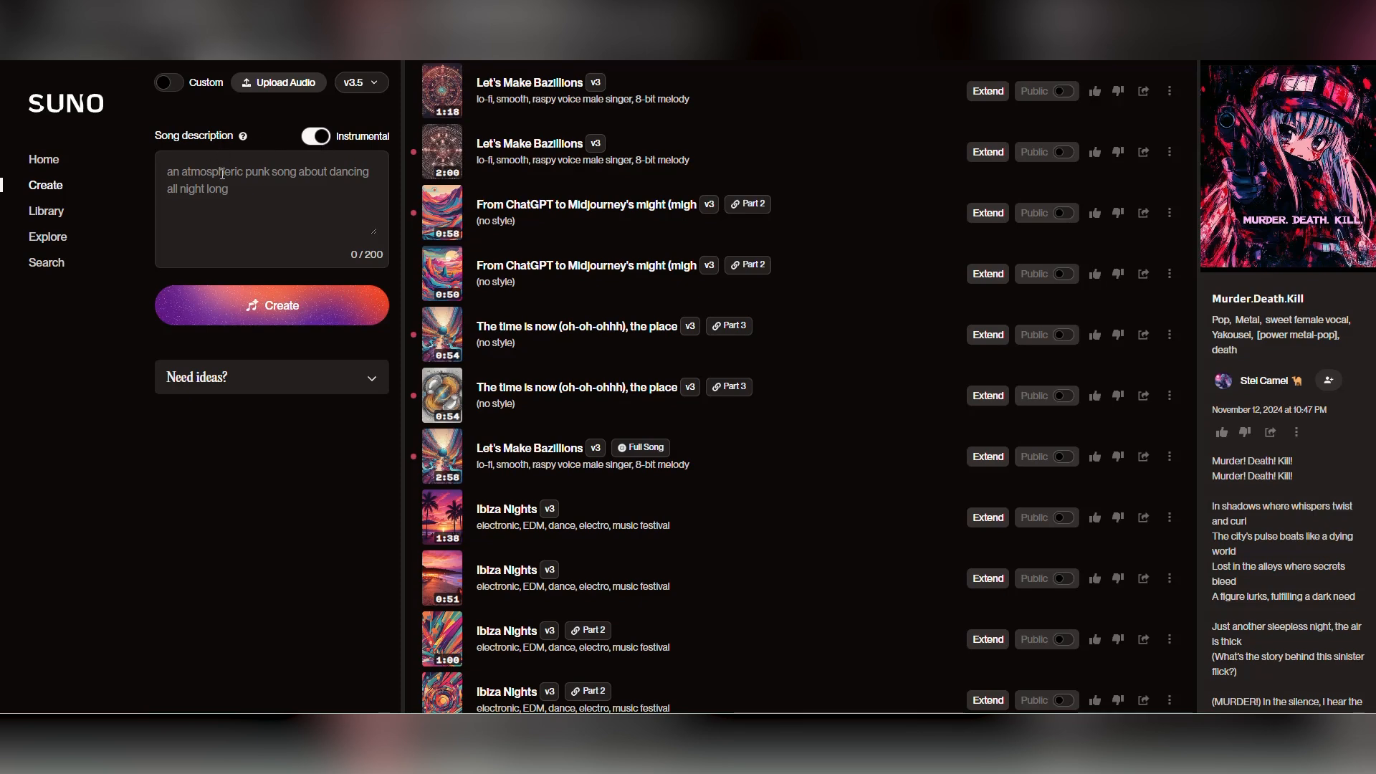
{"action": "left_click", "coordinate": [270, 379]}
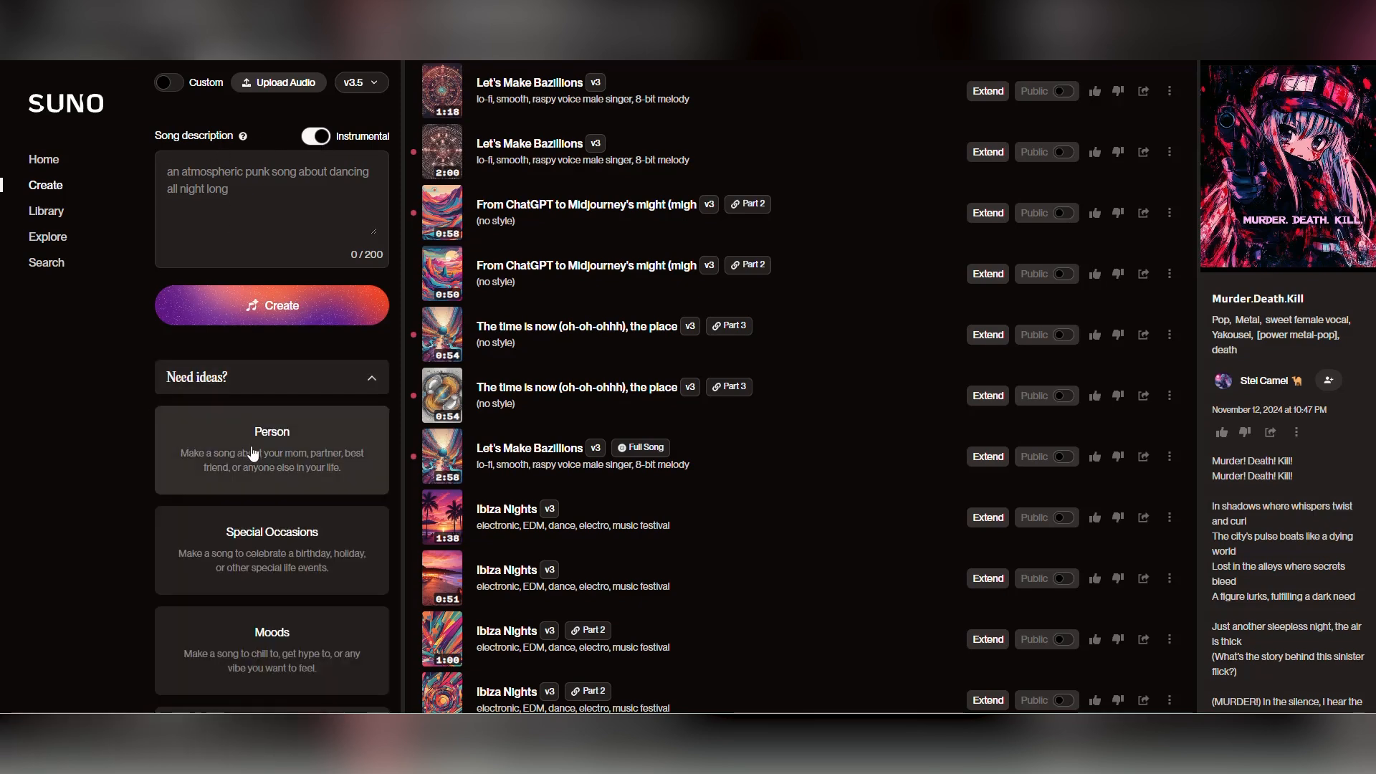
{"action": "left_click", "coordinate": [374, 384]}
- Enter the song description "classical, adventure movie, soundtrack, movie trailer, brass"
{"action": "left_click", "coordinate": [309, 181]}
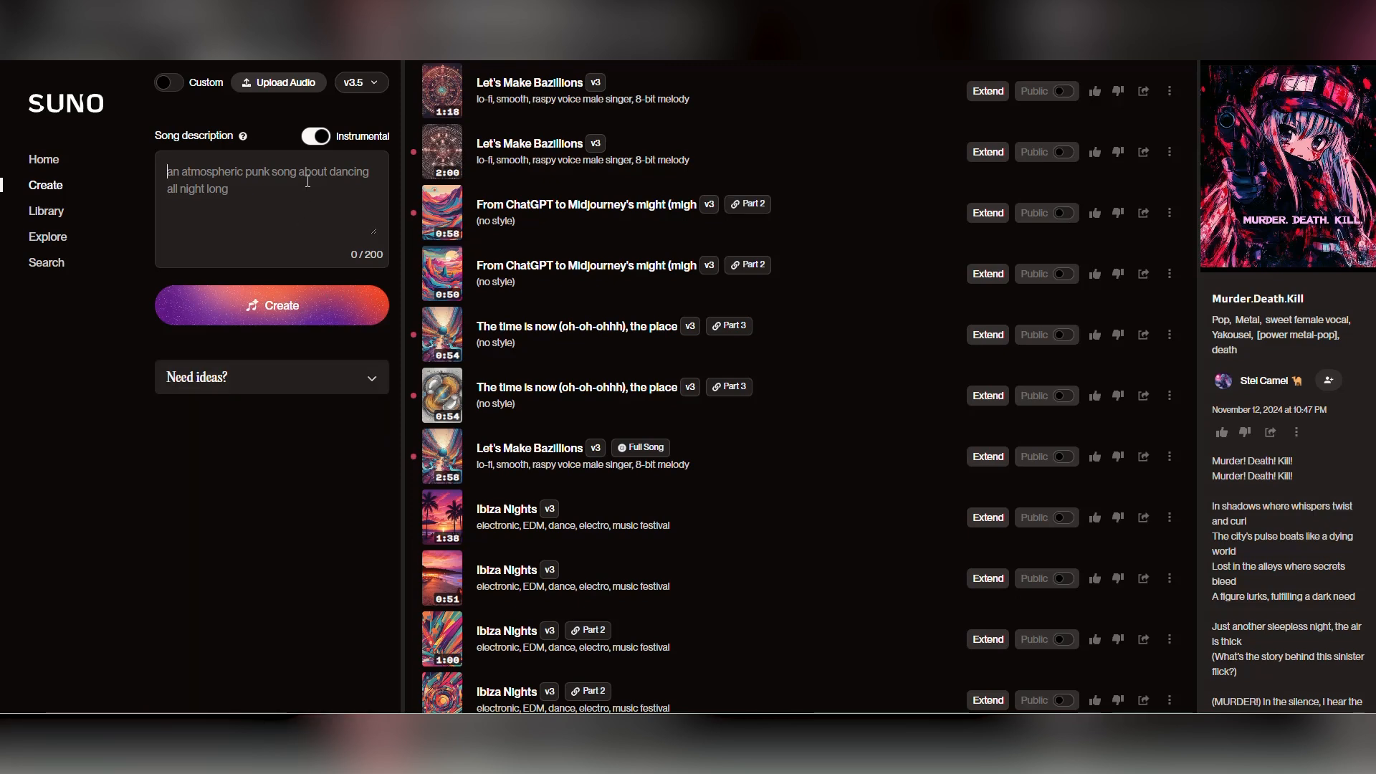
{"action": "type", "text": "class"}
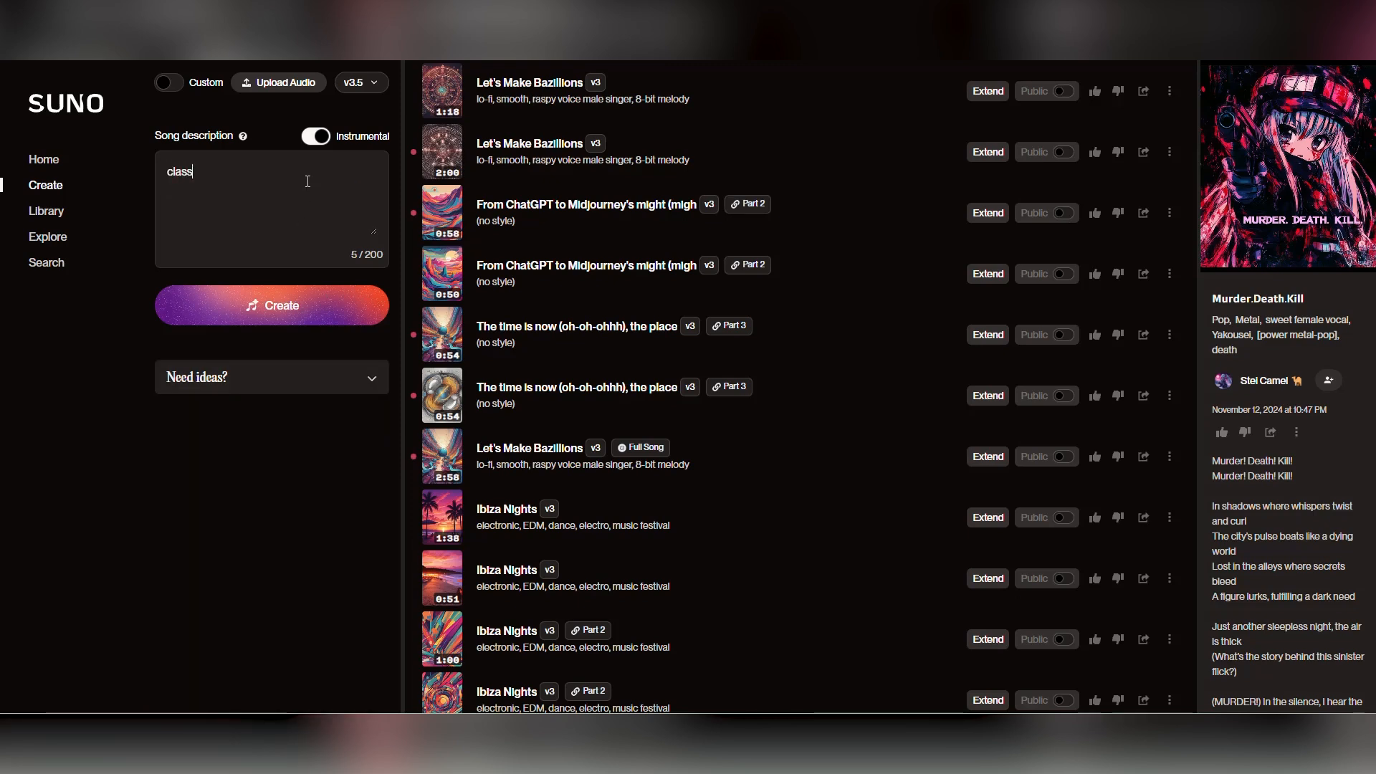
{"action": "type", "text": "ical, adventure movie"}
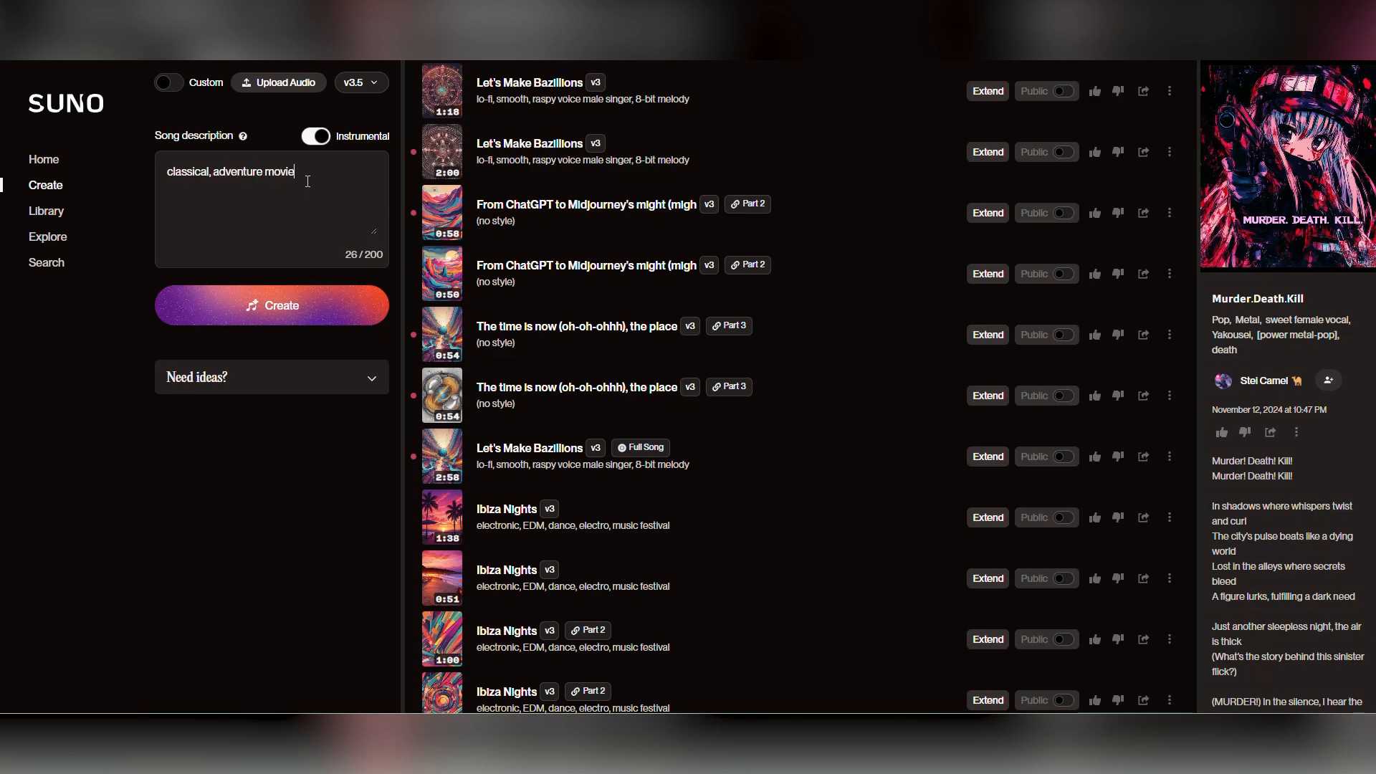
{"action": "type", "text": ", soundtrack, movie trailer, brass"}
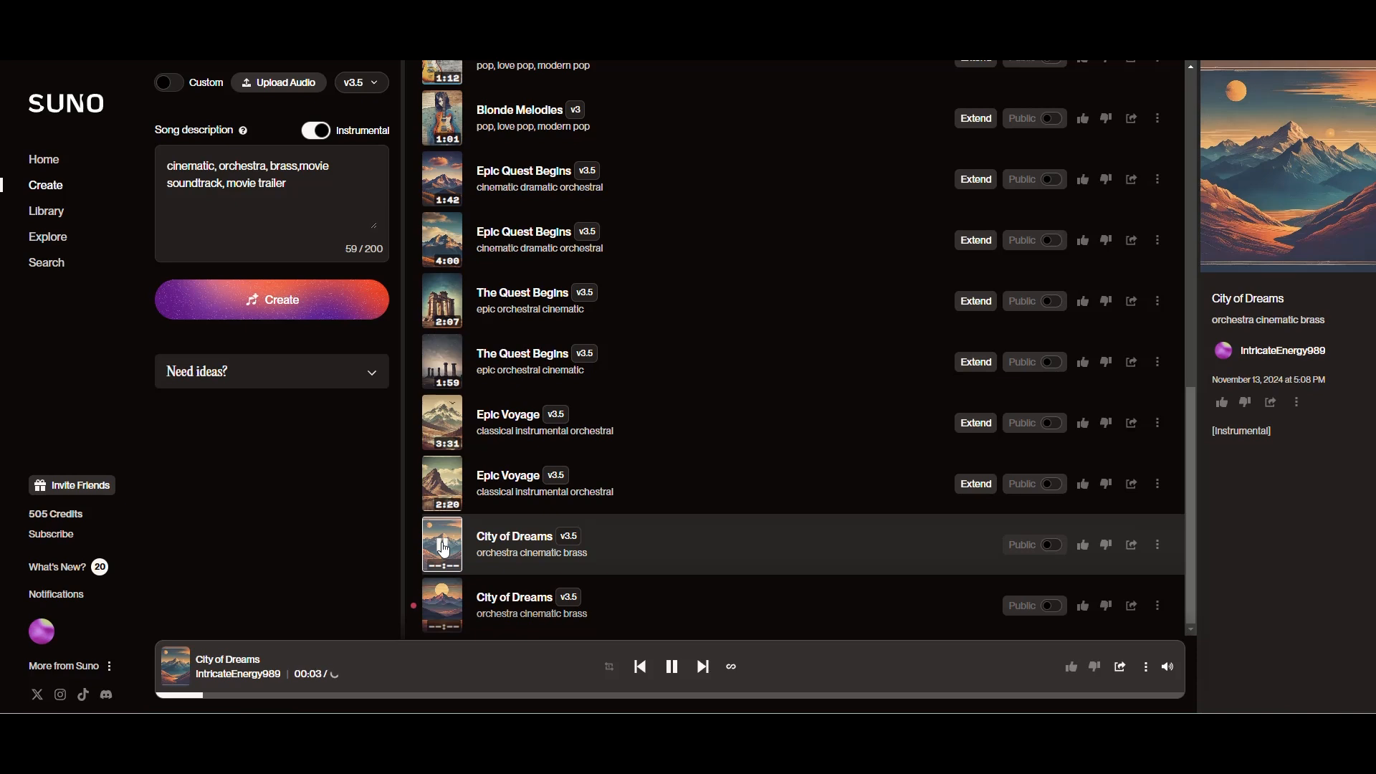
- Listen to the second City of Dreams track, pause it and download it as audio
{"action": "left_click", "coordinate": [444, 606]}
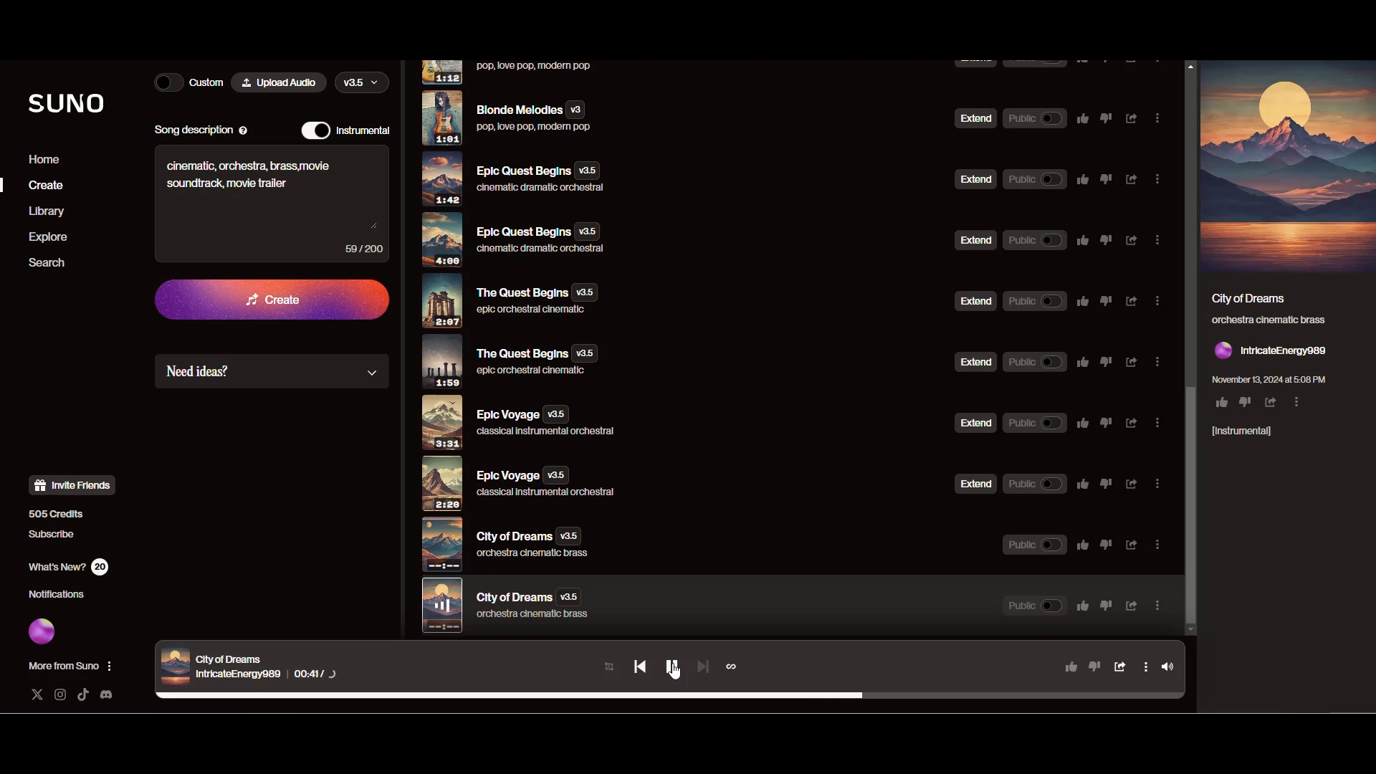
{"action": "left_click", "coordinate": [674, 670]}
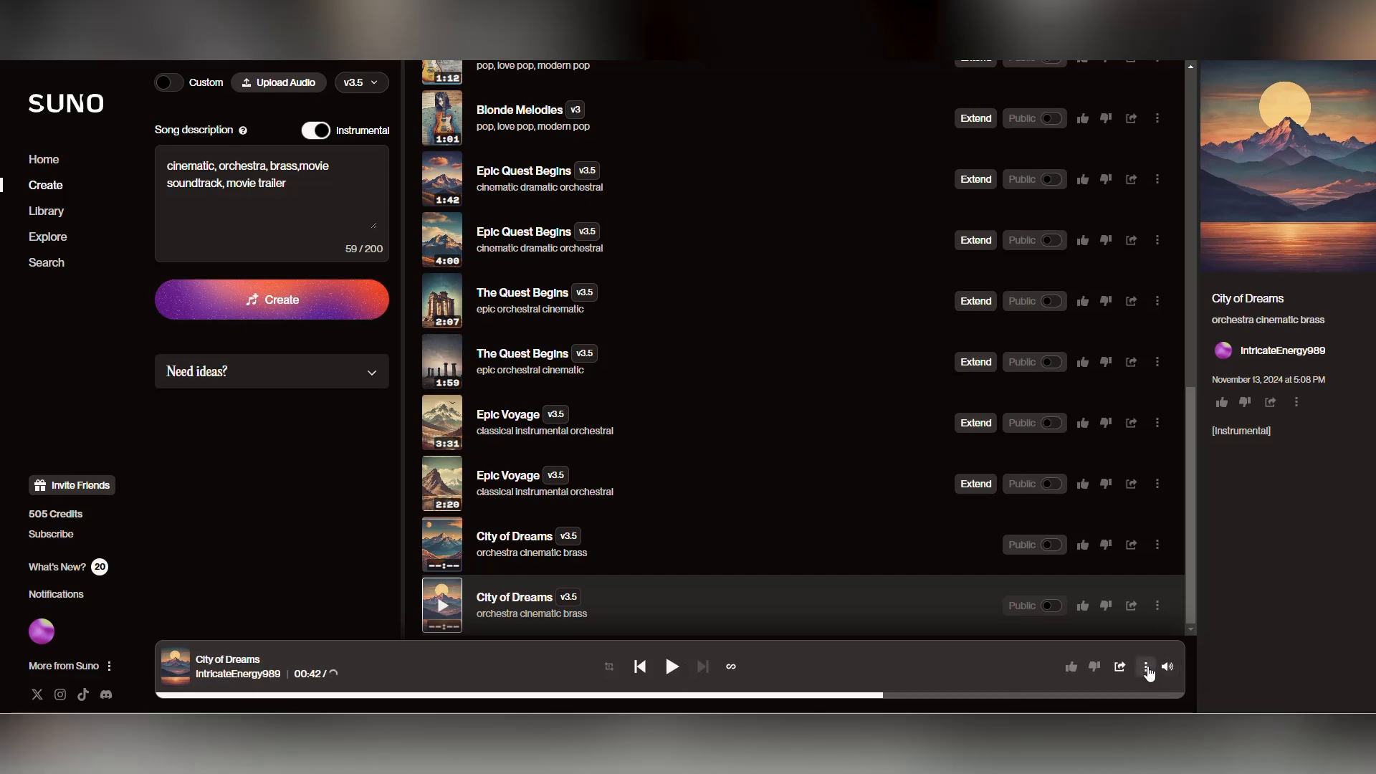
{"action": "left_click", "coordinate": [1147, 668]}
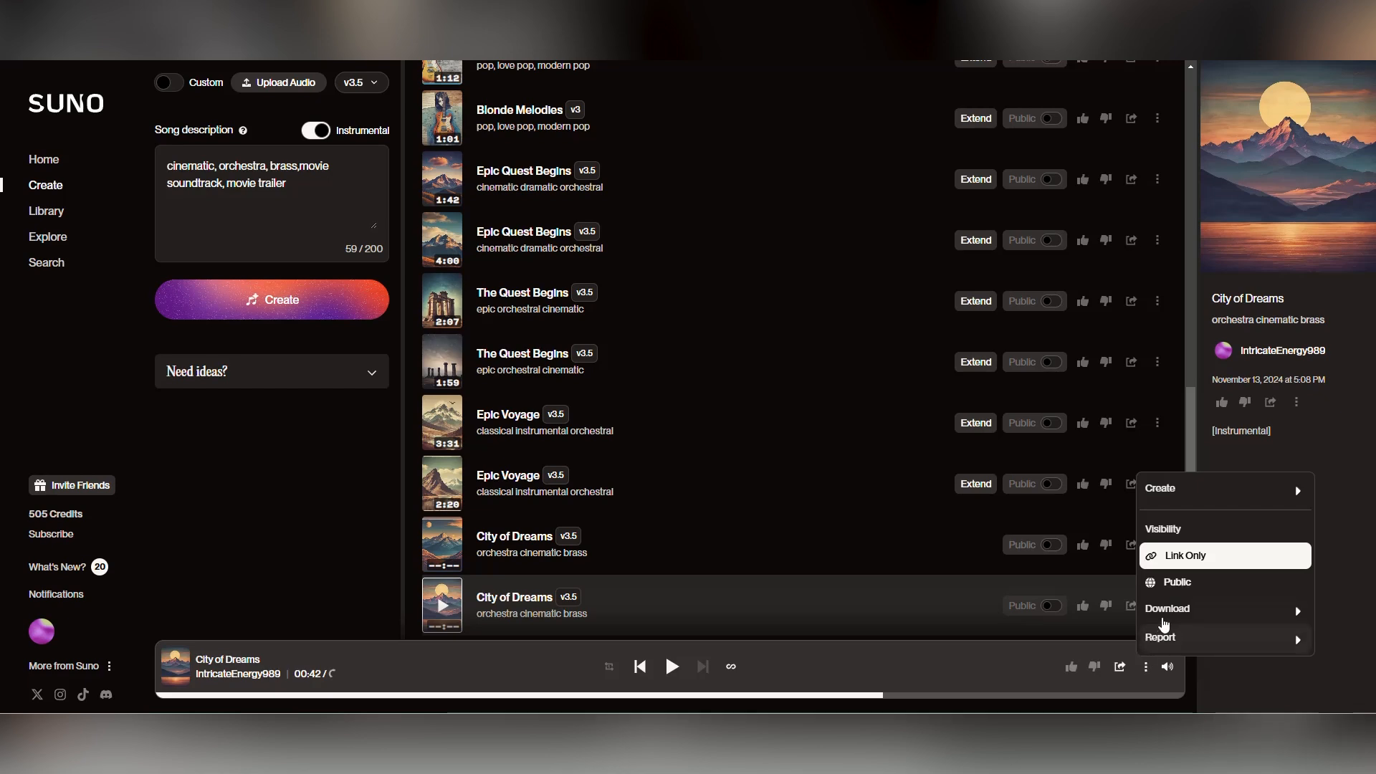
{"action": "mouse_move", "coordinate": [1164, 610]}
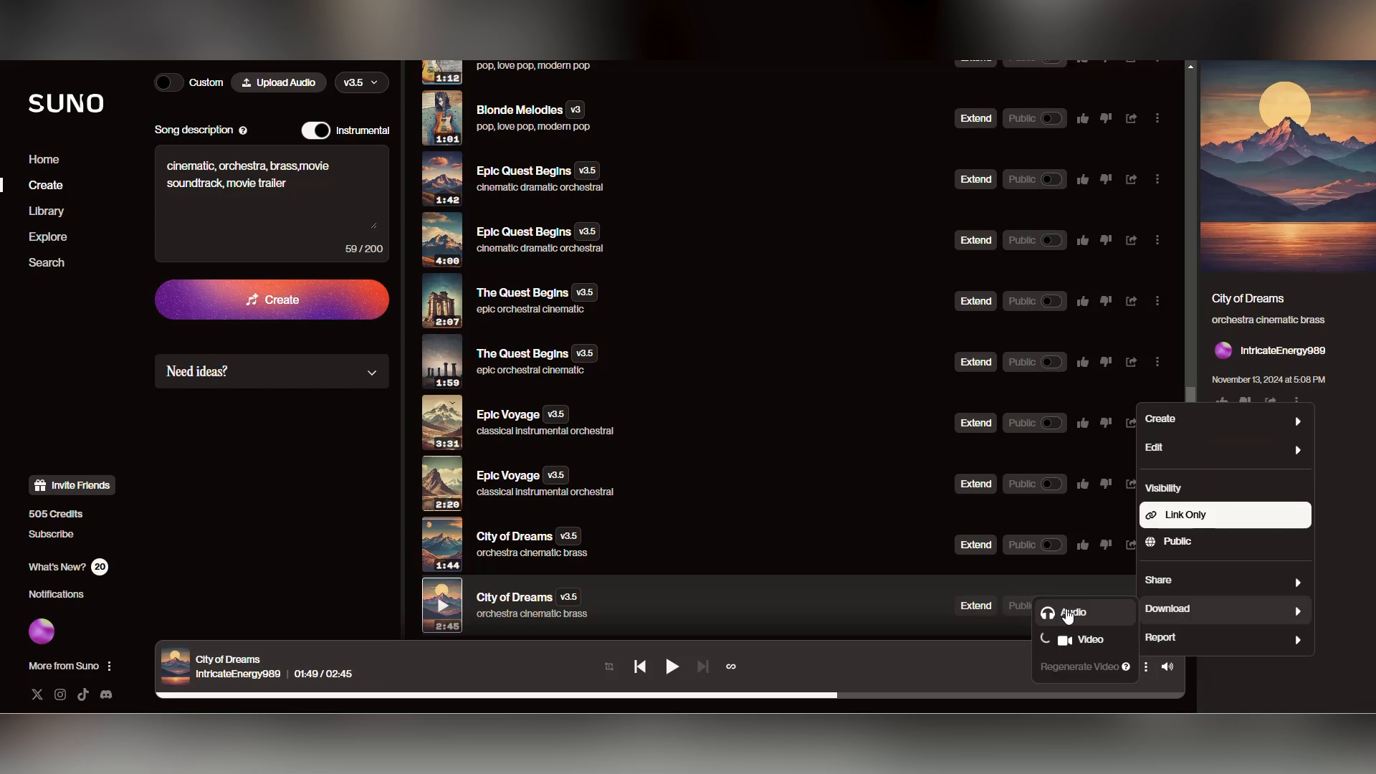
{"action": "left_click", "coordinate": [1068, 614]}
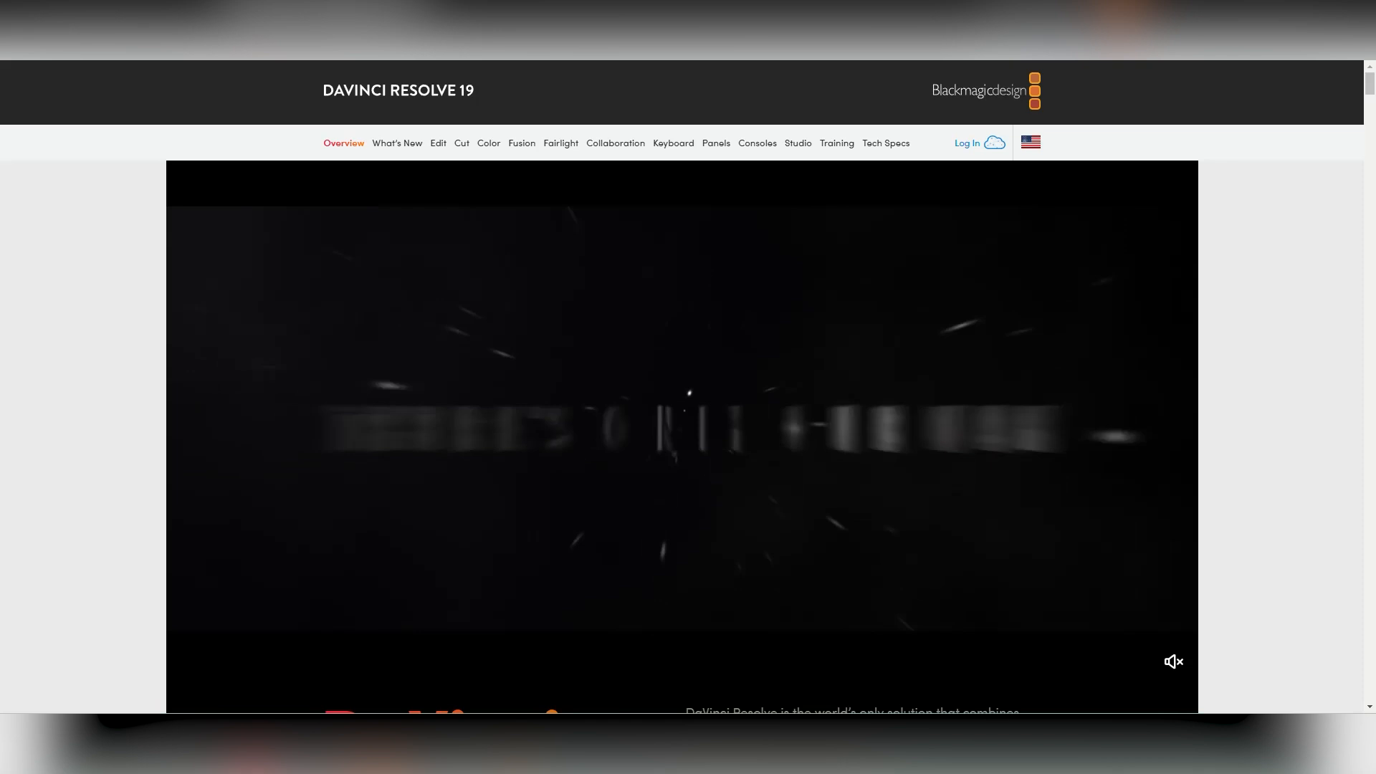
- Look through the DaVinci Resolve 19, CapCut and Clipchamp web pages as options for editing the trailer
{"action": "scroll", "coordinate": [991, 430], "scroll_direction": "down", "scroll_amount": 15}
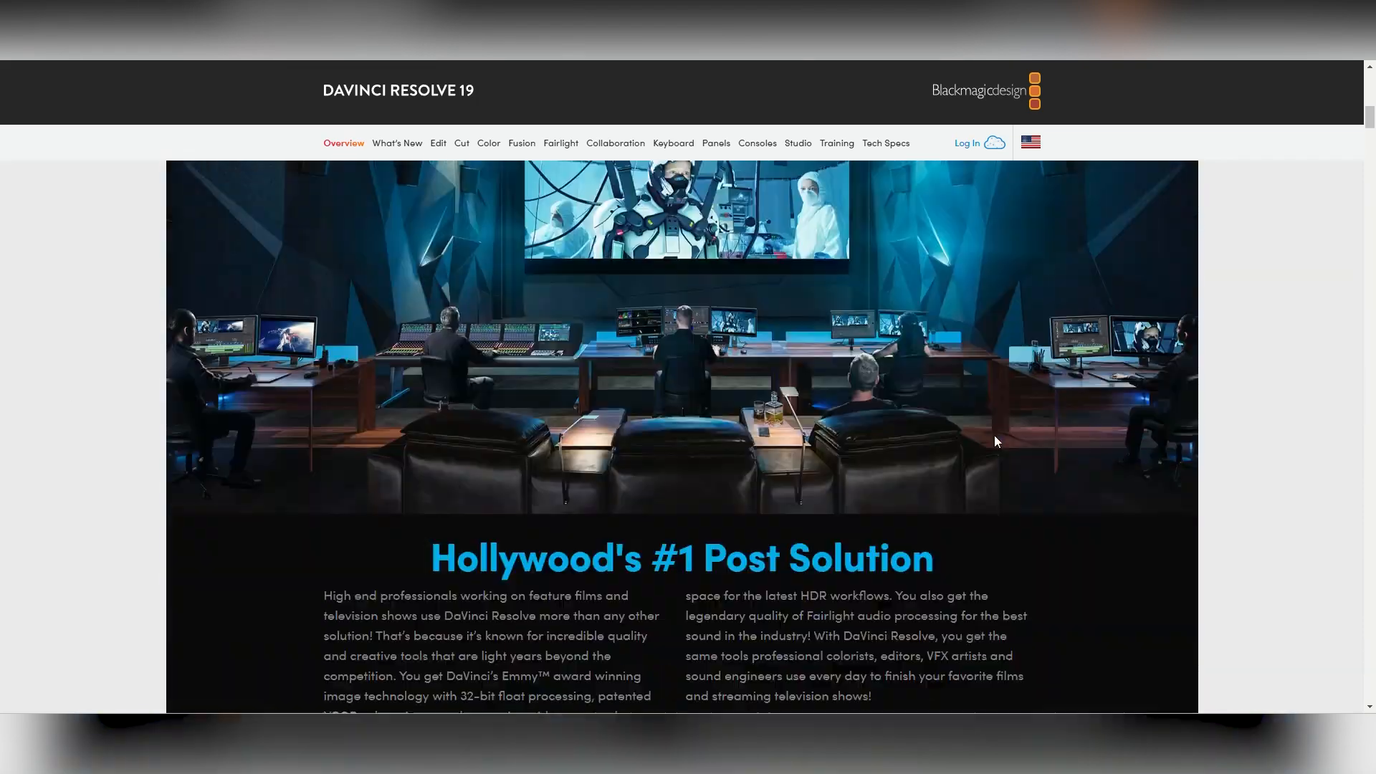
{"action": "scroll", "coordinate": [998, 443], "scroll_direction": "down", "scroll_amount": 20}
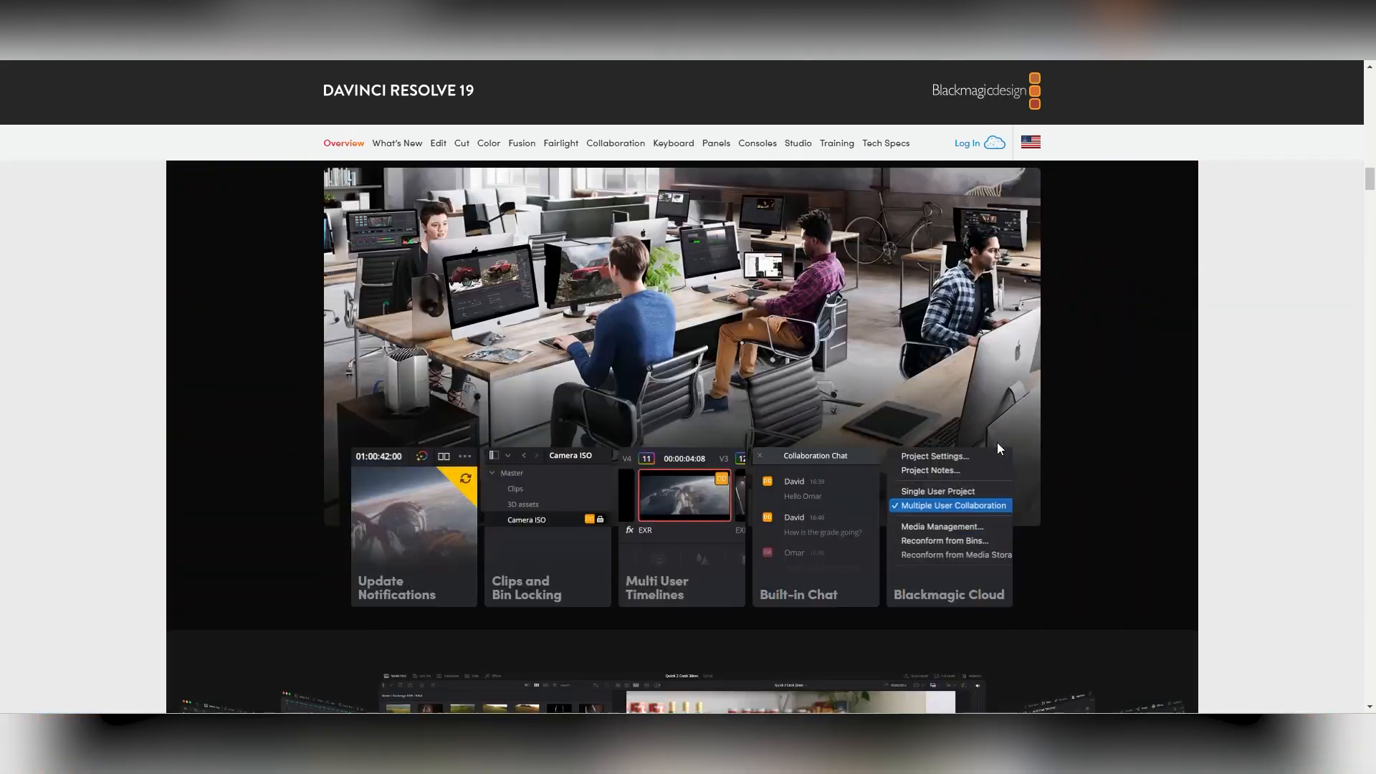
{"action": "scroll", "coordinate": [999, 447], "scroll_direction": "down", "scroll_amount": 20}
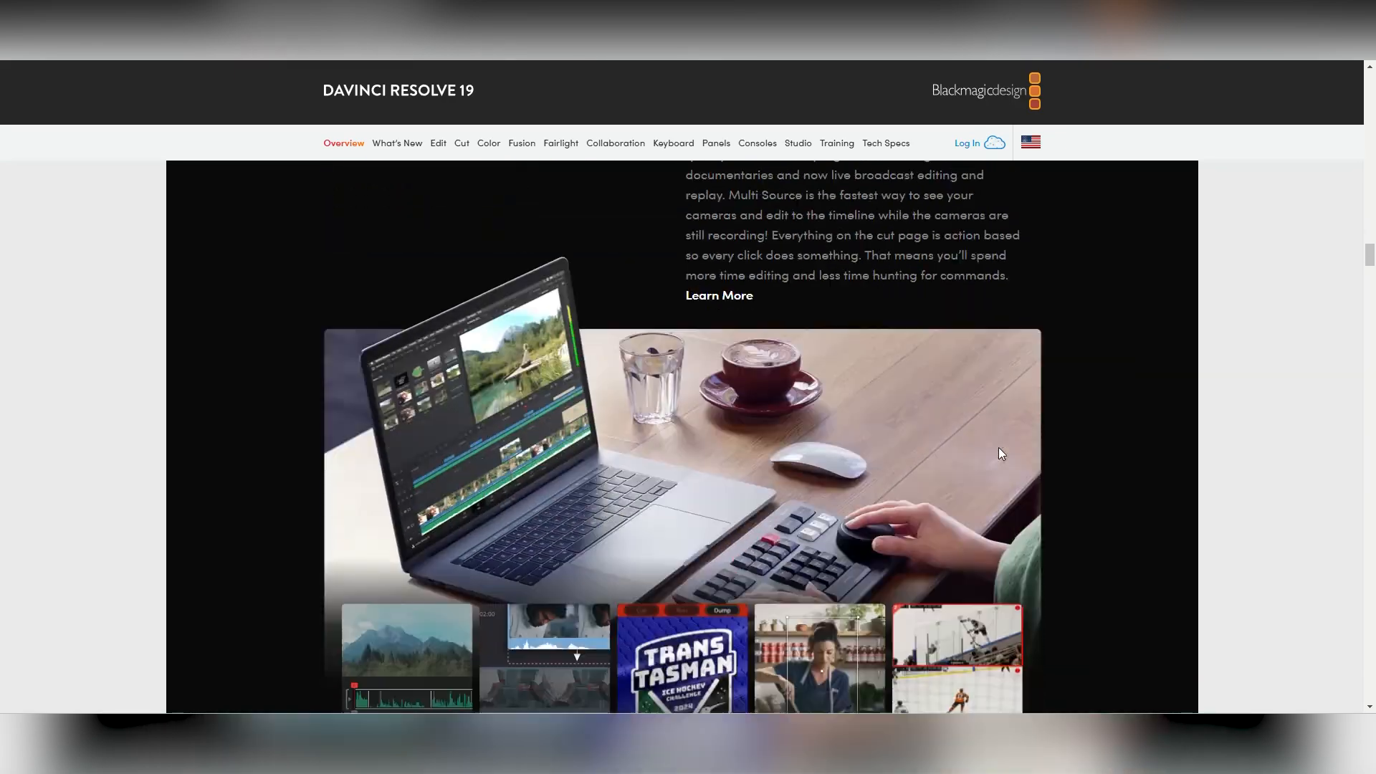
{"action": "scroll", "coordinate": [999, 452], "scroll_direction": "down", "scroll_amount": 20}
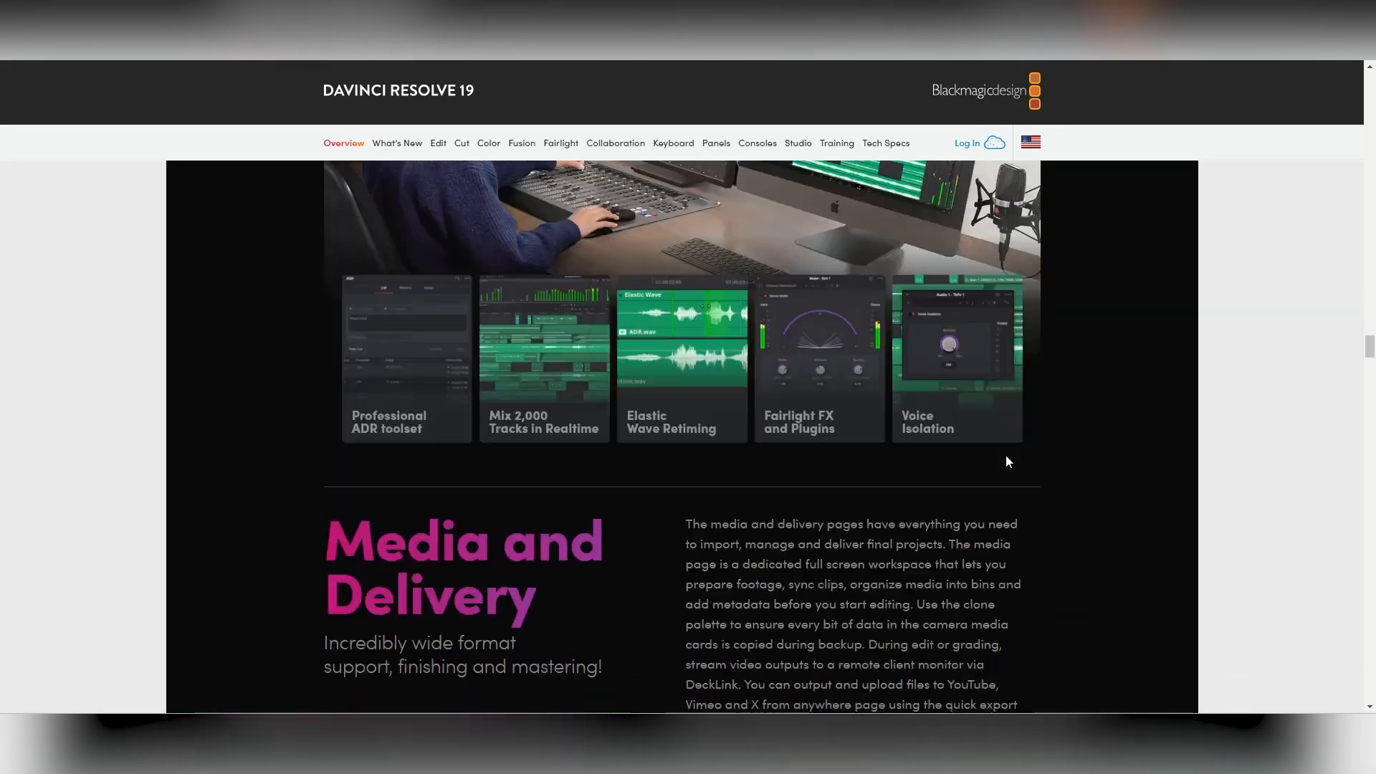
{"action": "scroll", "coordinate": [1005, 462], "scroll_direction": "down", "scroll_amount": 10}
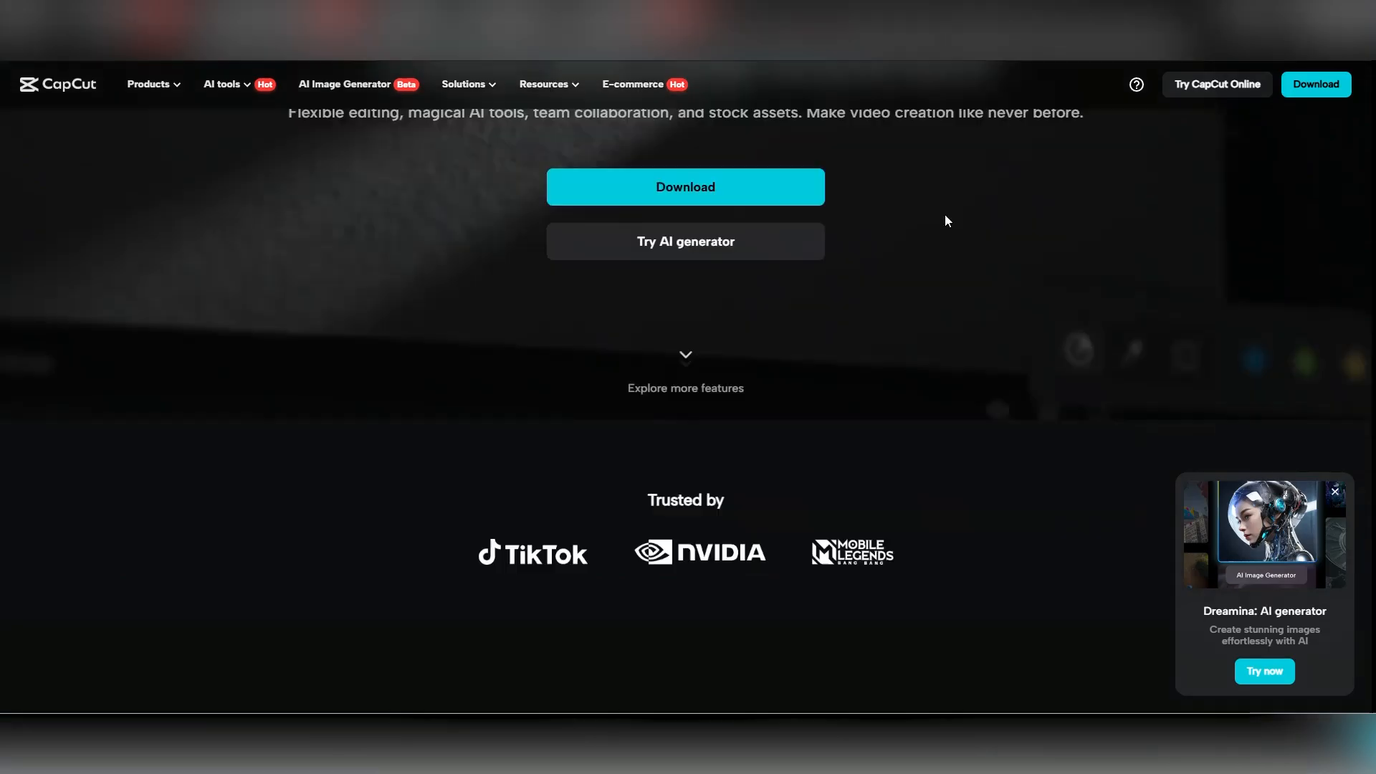
{"action": "scroll", "coordinate": [944, 218], "scroll_direction": "down", "scroll_amount": 5}
{"action": "scroll", "coordinate": [948, 241], "scroll_direction": "down", "scroll_amount": 10}
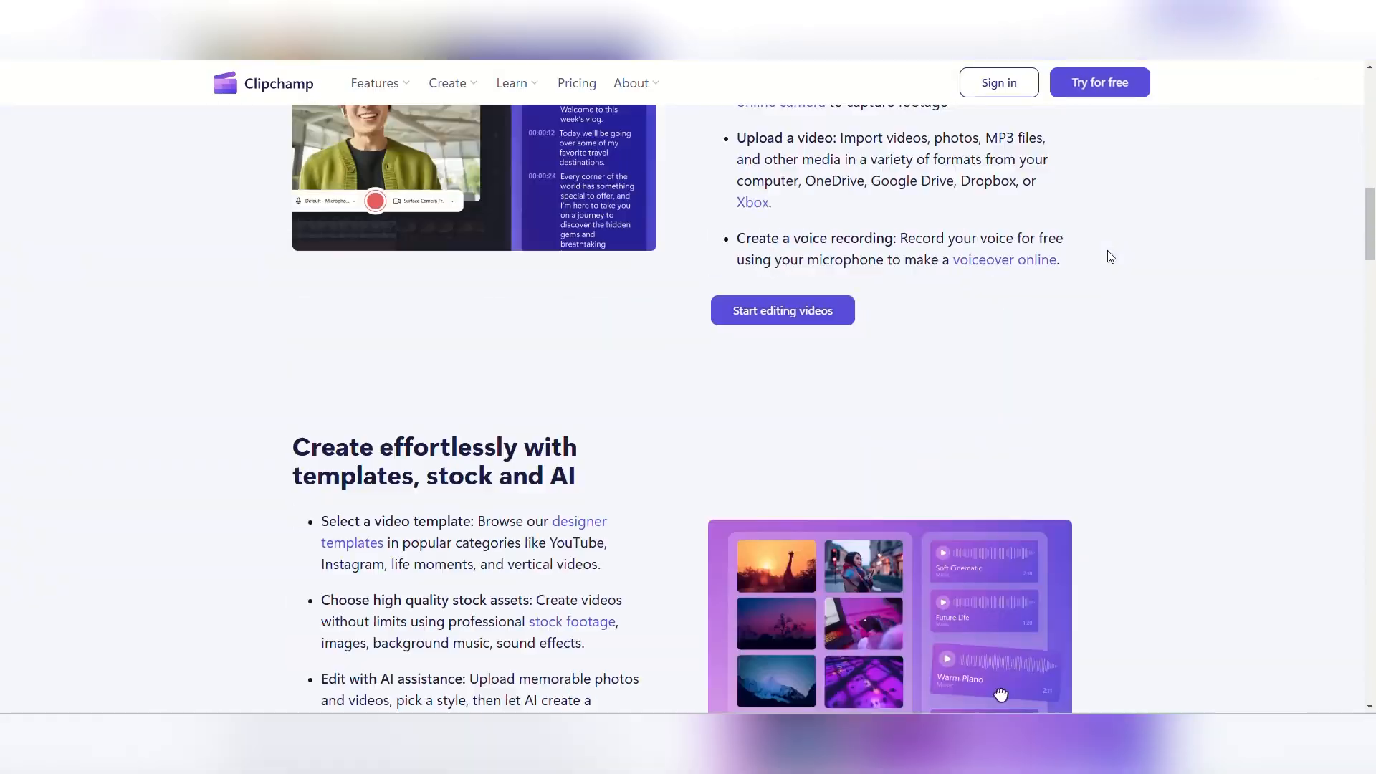
{"action": "scroll", "coordinate": [1109, 258], "scroll_direction": "down", "scroll_amount": 5}
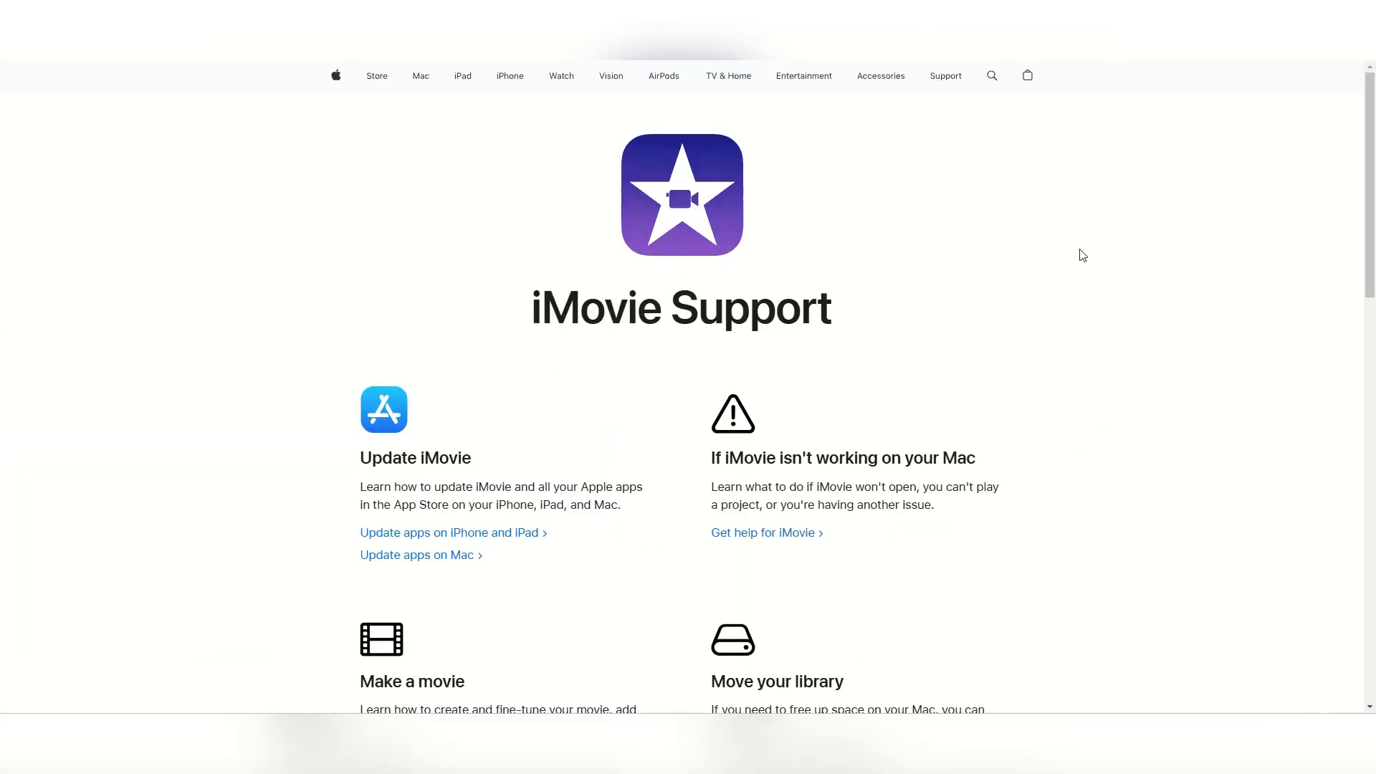
- Look through the iMovie Support page's help topics and user guides, and return to its beginning
{"action": "scroll", "coordinate": [1087, 259], "scroll_direction": "down", "scroll_amount": 3}
{"action": "scroll", "coordinate": [1087, 260], "scroll_direction": "down", "scroll_amount": 3}
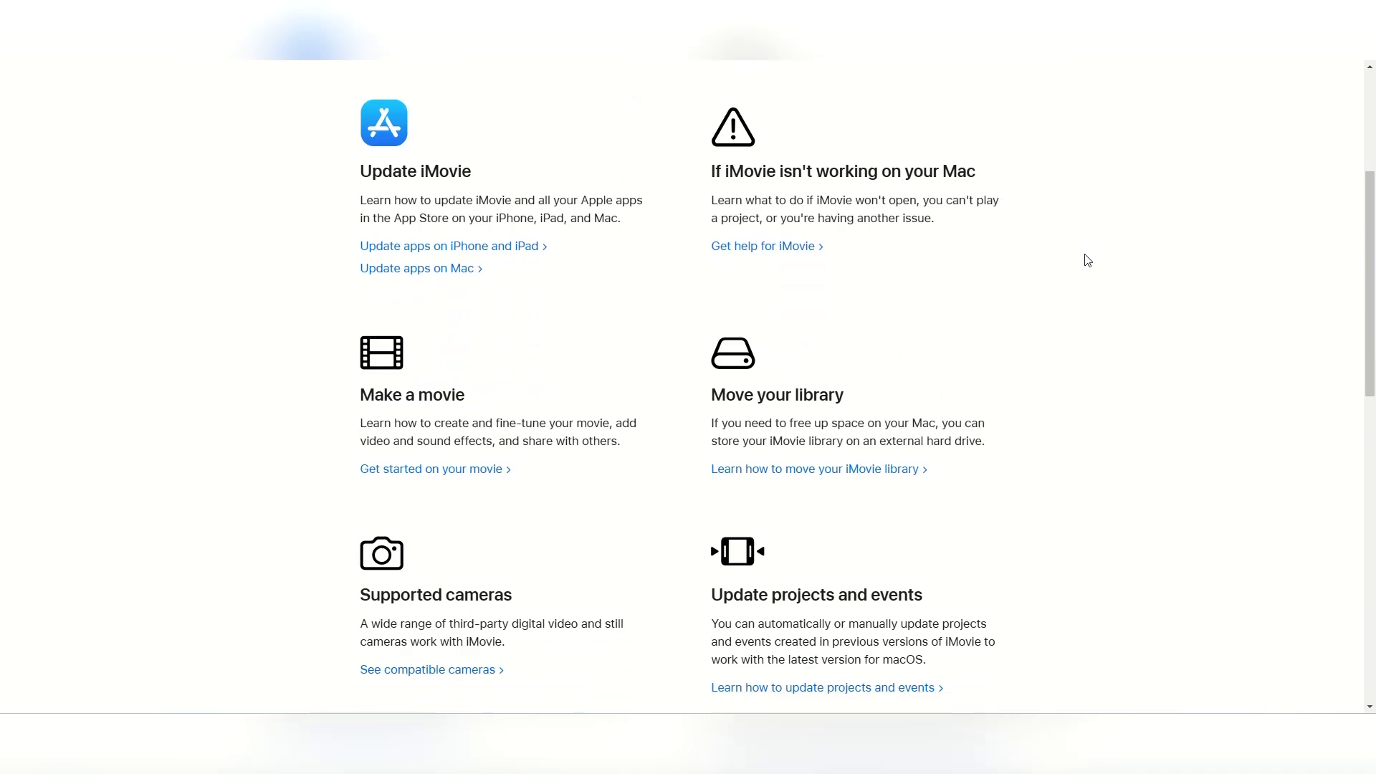
{"action": "scroll", "coordinate": [1088, 260], "scroll_direction": "down", "scroll_amount": 5}
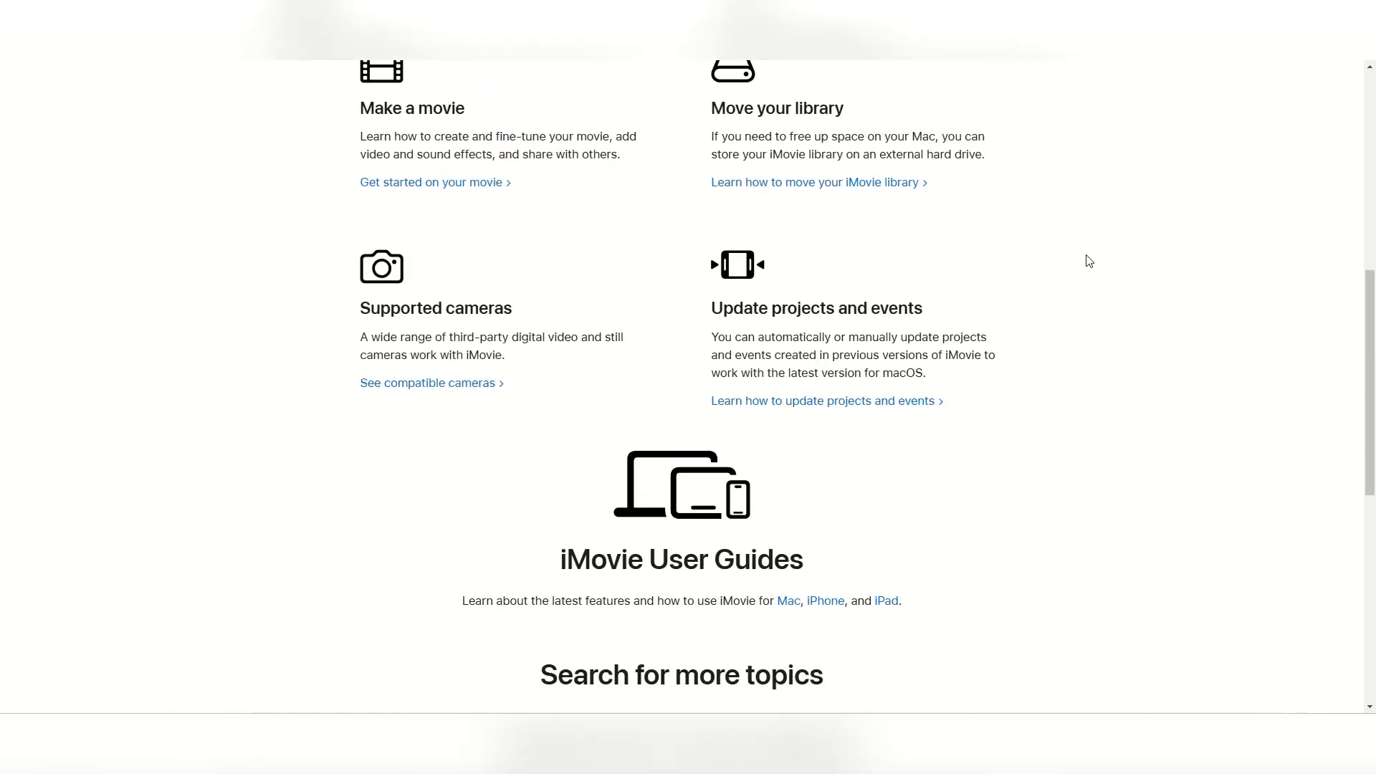
{"action": "scroll", "coordinate": [1089, 260], "scroll_direction": "down", "scroll_amount": 5}
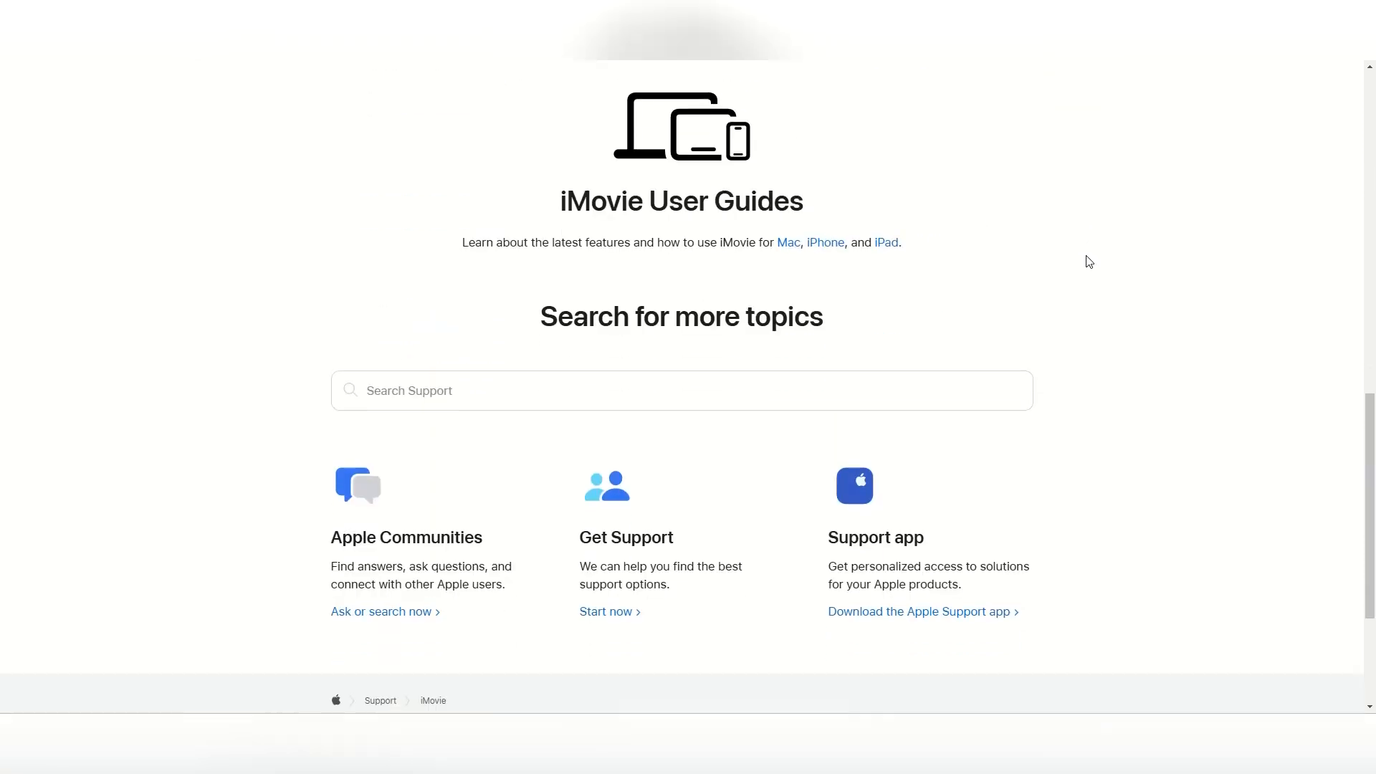
{"action": "scroll", "coordinate": [1089, 262], "scroll_direction": "down", "scroll_amount": 4}
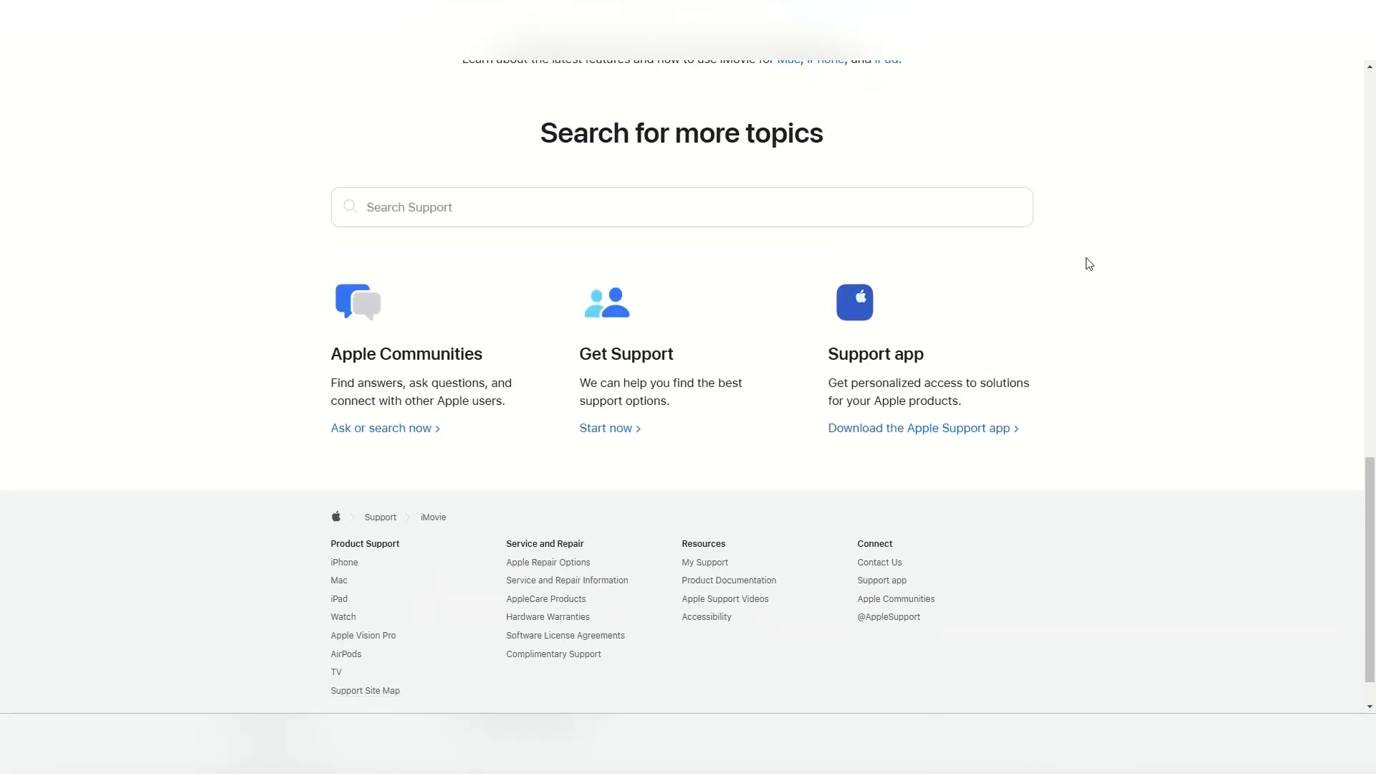
{"action": "scroll", "coordinate": [1090, 264], "scroll_direction": "up", "scroll_amount": 7}
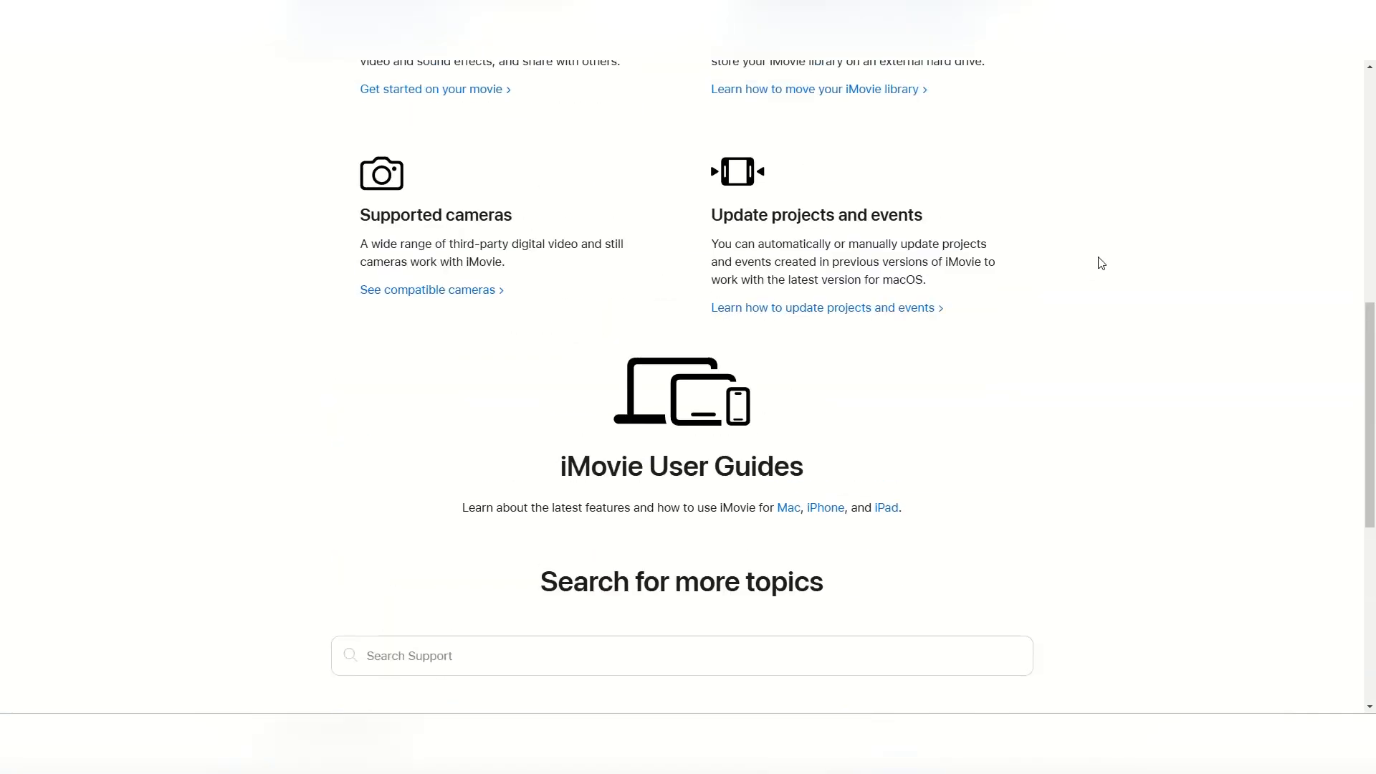
{"action": "scroll", "coordinate": [1101, 262], "scroll_direction": "up", "scroll_amount": 10}
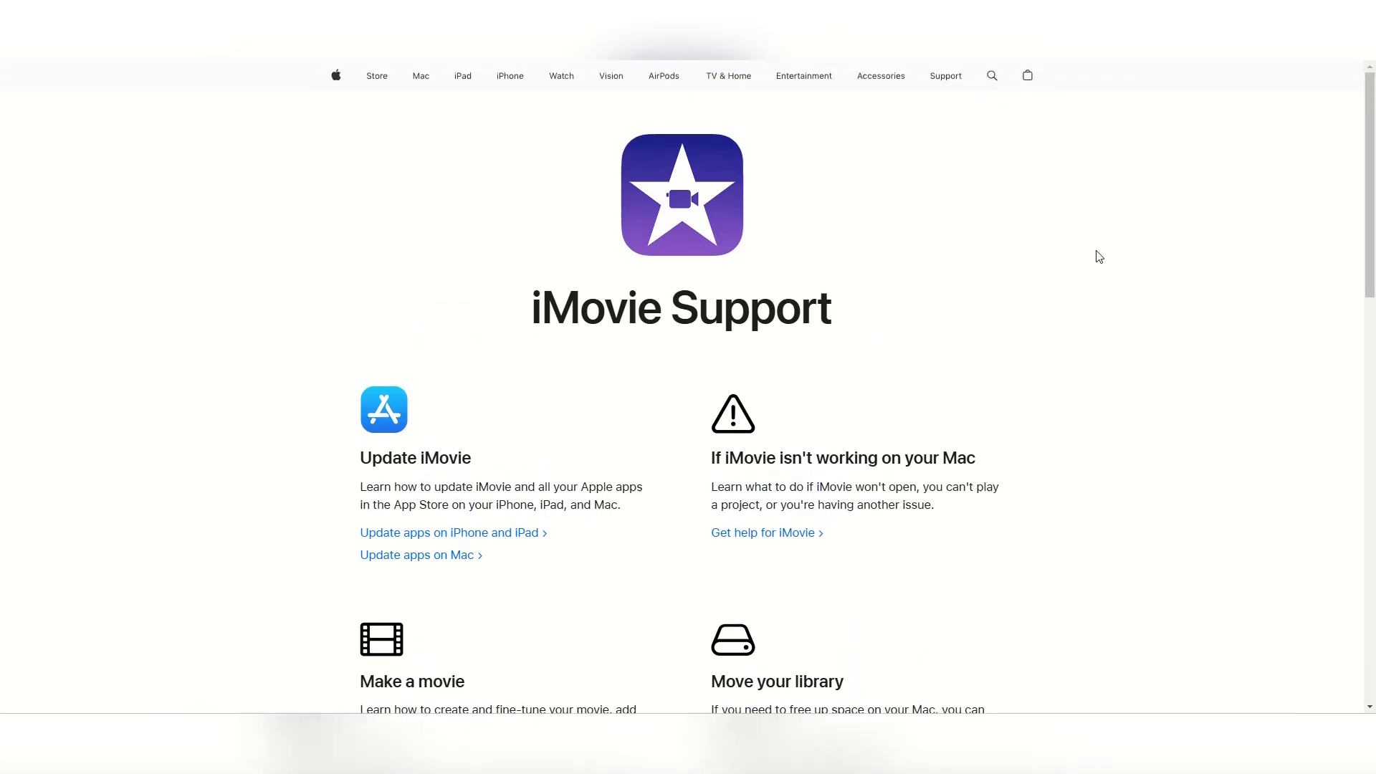